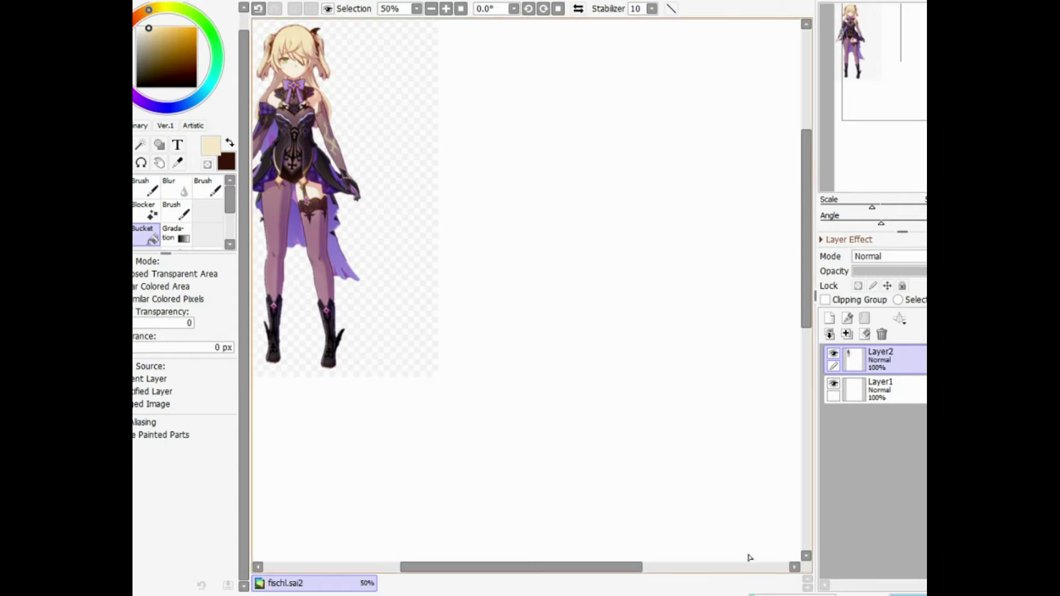
mouse_move(638, 568)
mouse_down()
mouse_move(589, 569)
mouse_move(629, 572)
mouse_up()
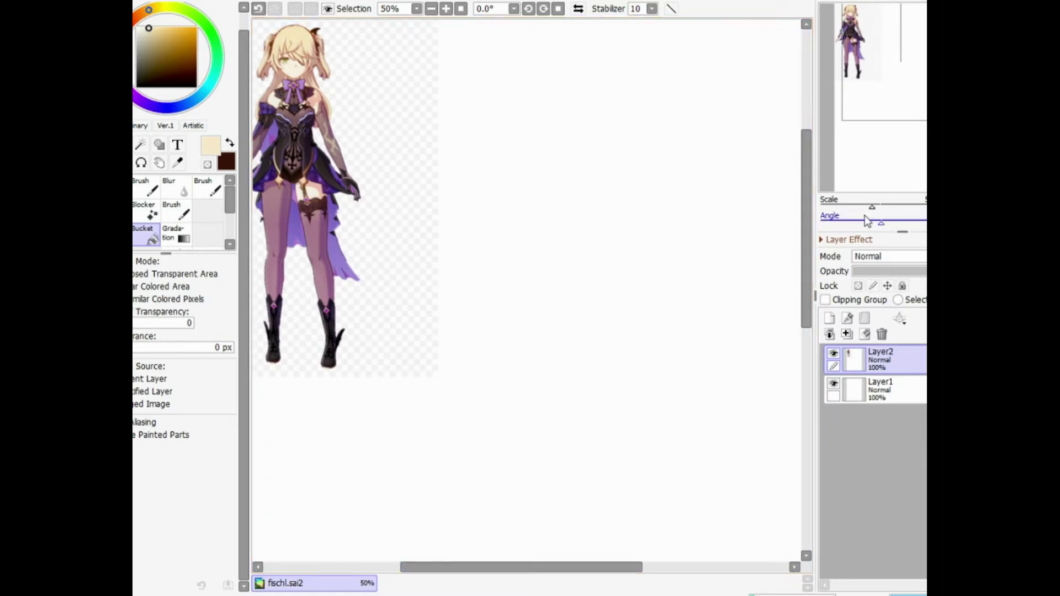
drag(815, 307, 821, 307)
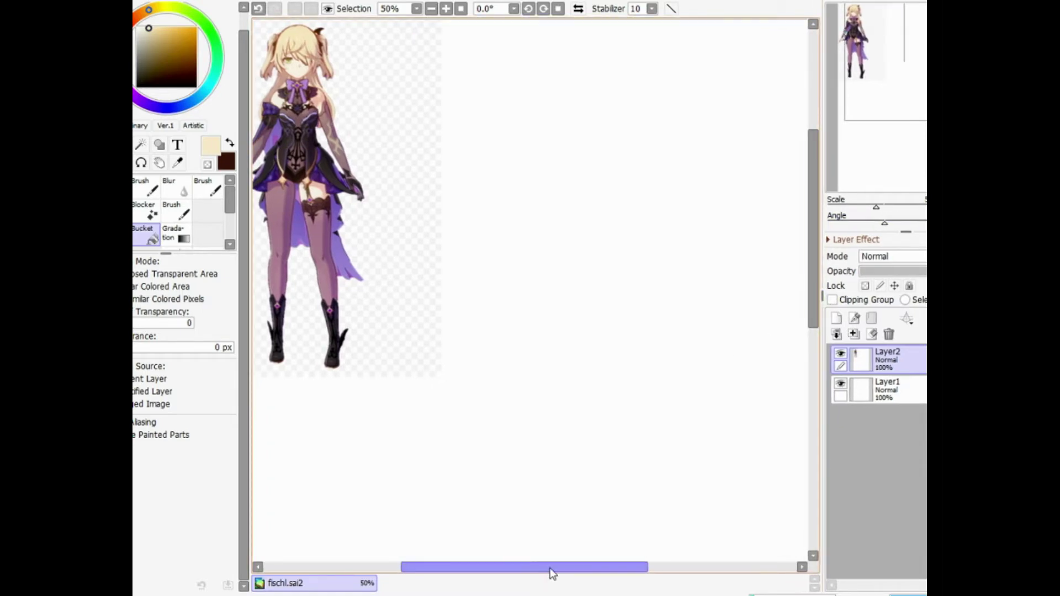
mouse_move(552, 574)
mouse_down()
mouse_move(615, 570)
mouse_move(497, 574)
mouse_move(534, 575)
mouse_up()
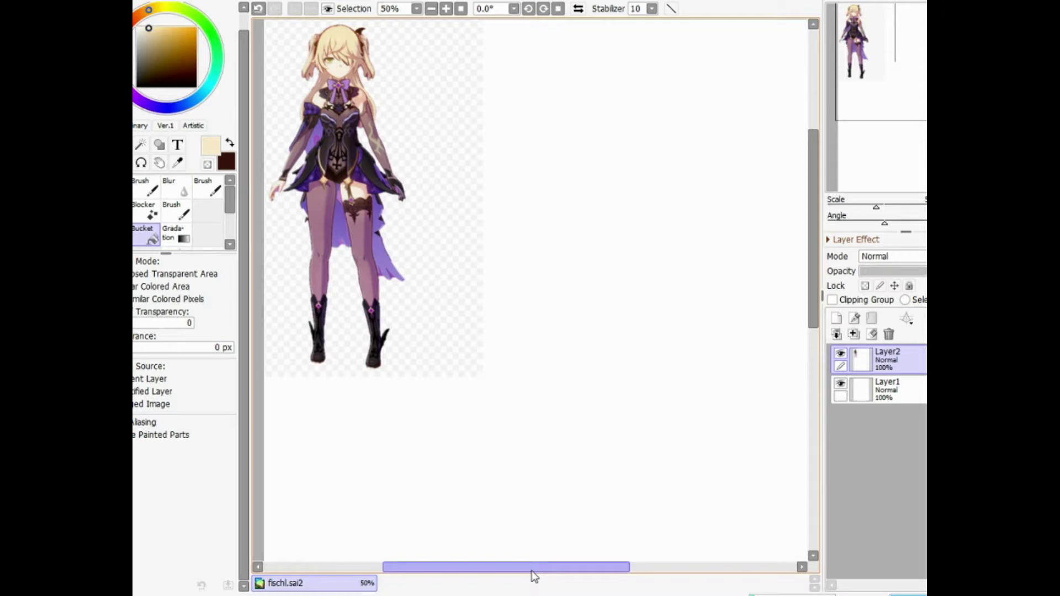
drag(533, 576, 573, 571)
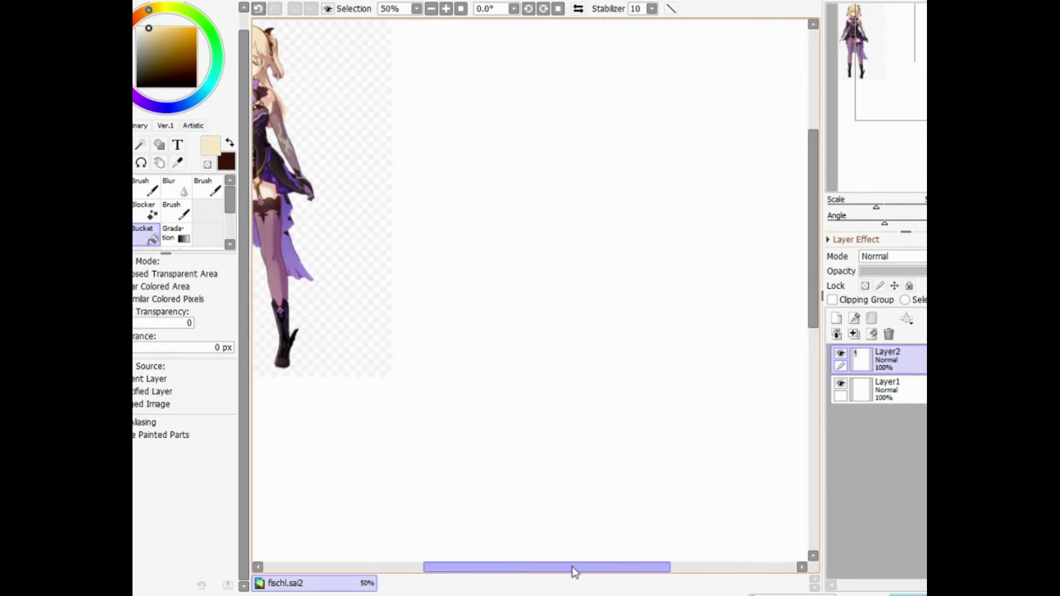
key(Tab)
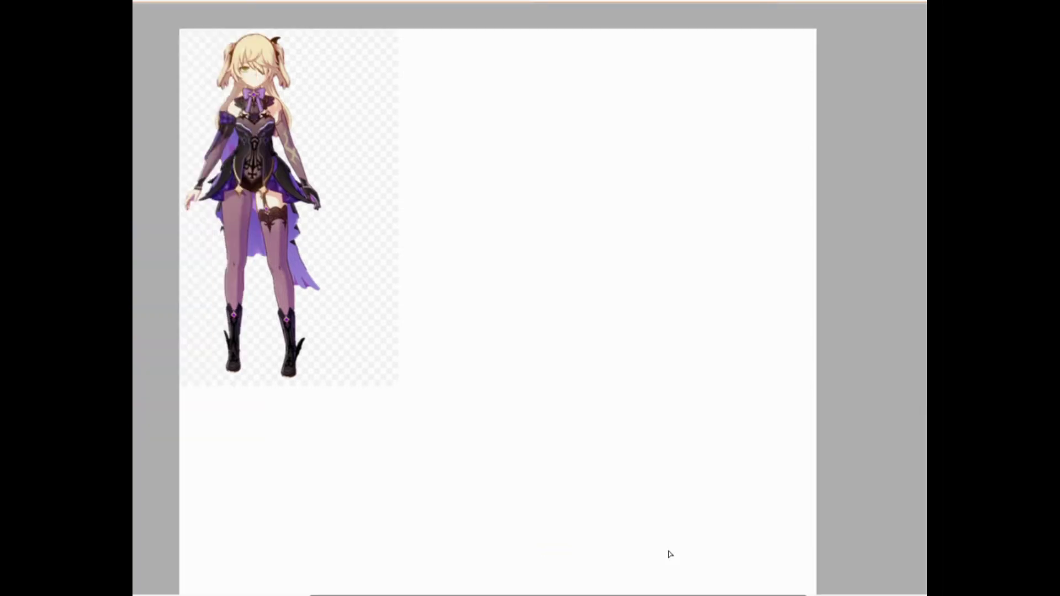
drag(927, 231, 927, 202)
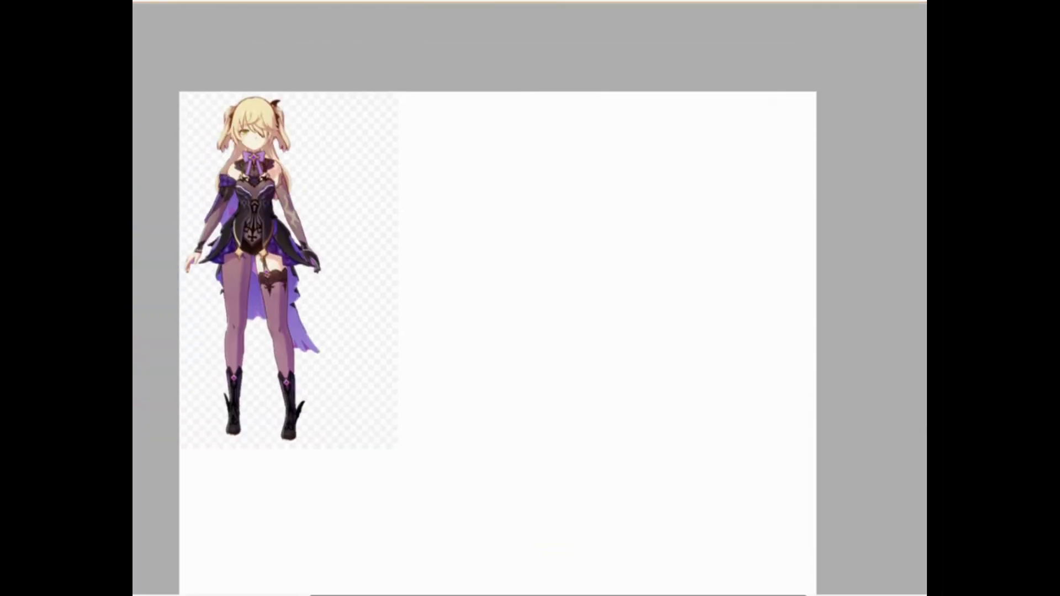
scroll(530, 298, up, 1)
drag(587, 595, 440, 585)
mouse_move(927, 287)
mouse_down()
mouse_move(927, 185)
mouse_move(926, 289)
mouse_up()
scroll(530, 298, up, 2)
scroll(530, 298, down, 1)
scroll(530, 298, down, 1)
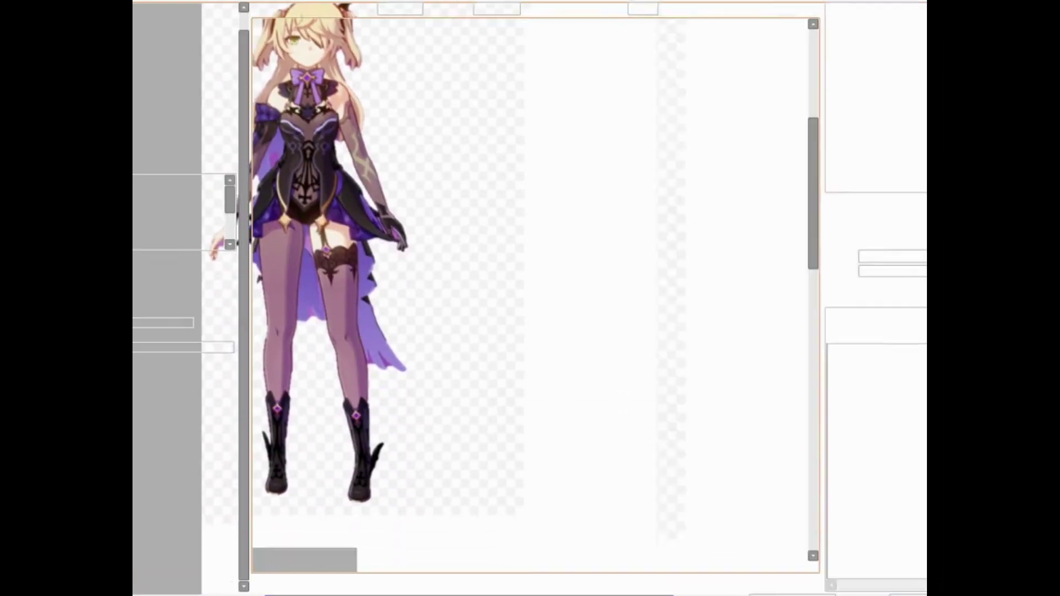
drag(587, 567, 607, 568)
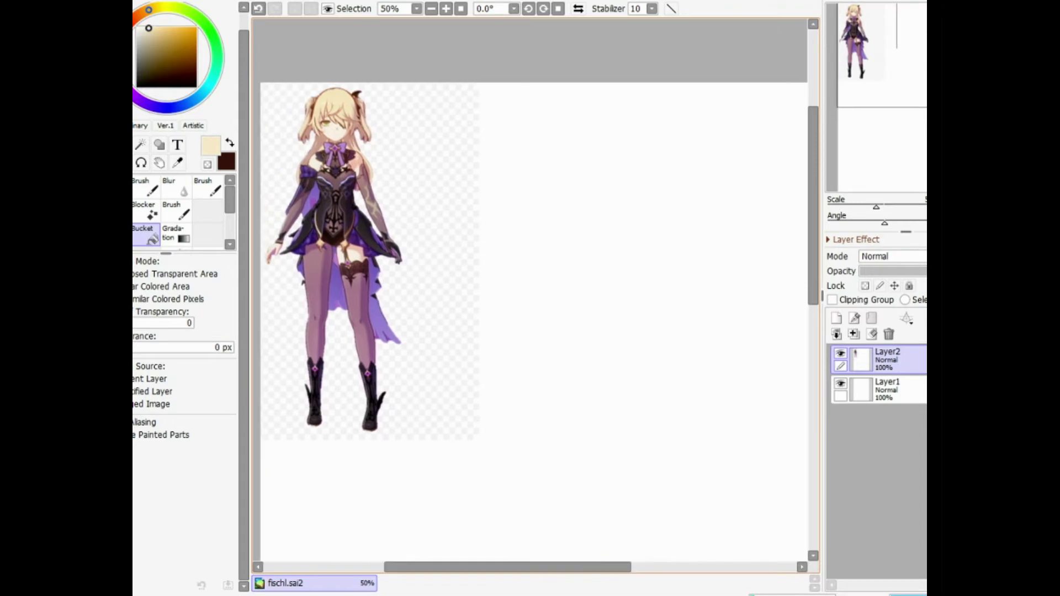
drag(812, 194, 812, 206)
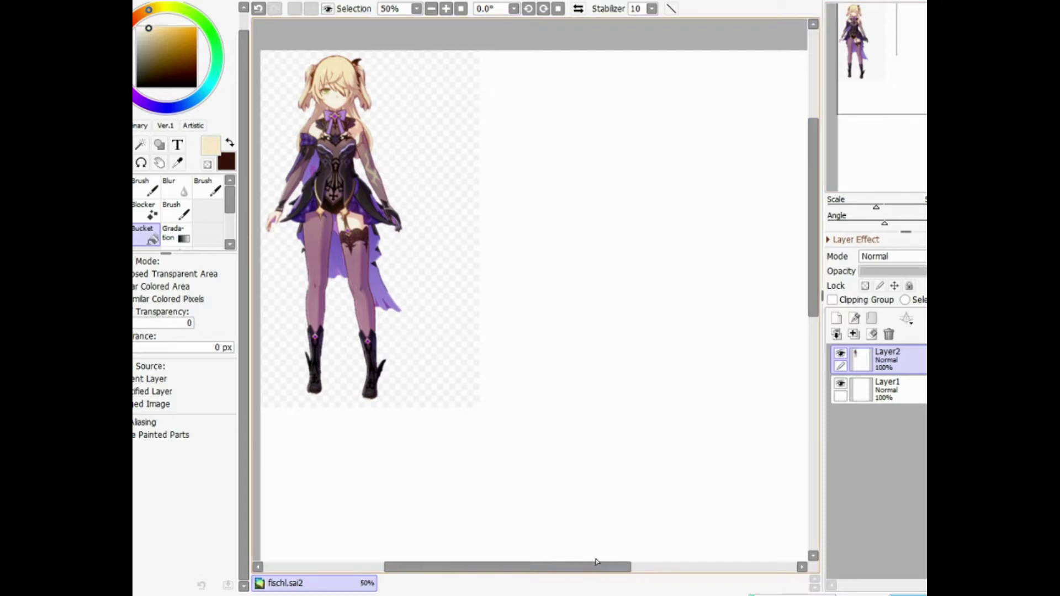
key(Tab)
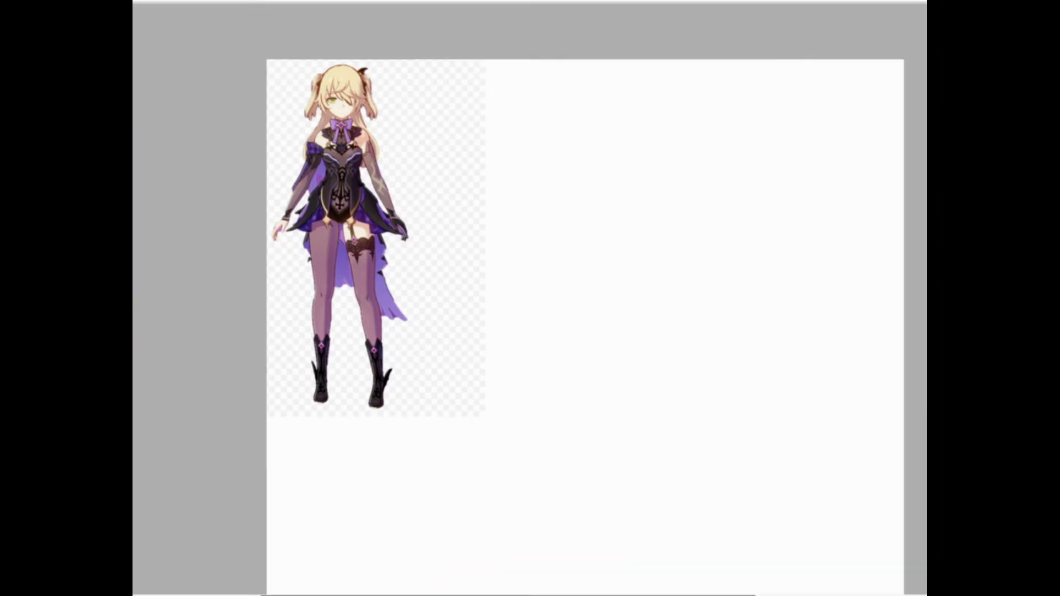
key(Tab)
- Select the Blocker brush and set the drawing colour to black
click(145, 211)
click(137, 87)
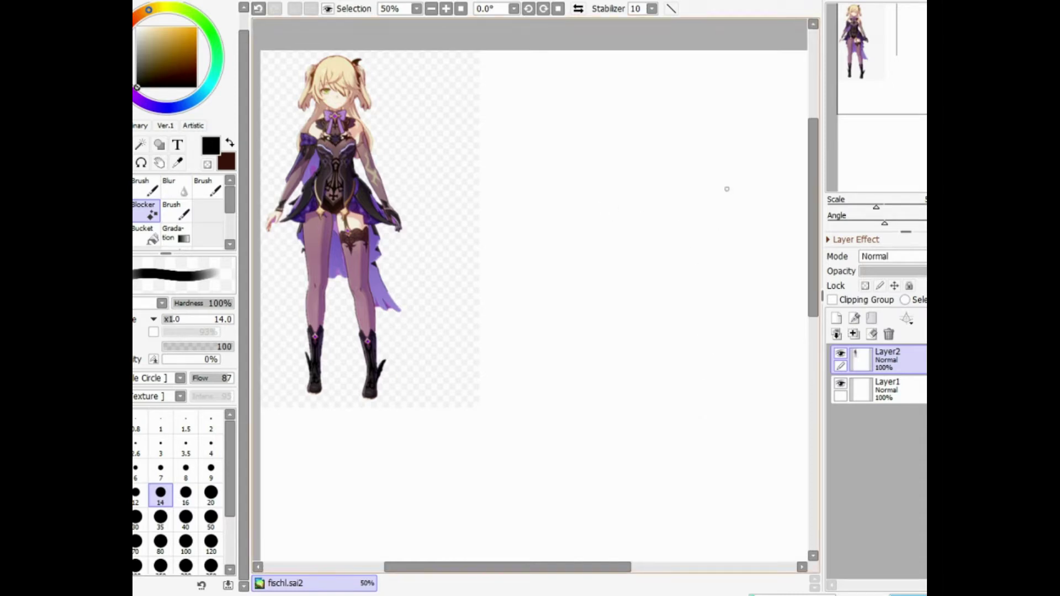
drag(812, 257, 813, 289)
scroll(789, 330, down, 2)
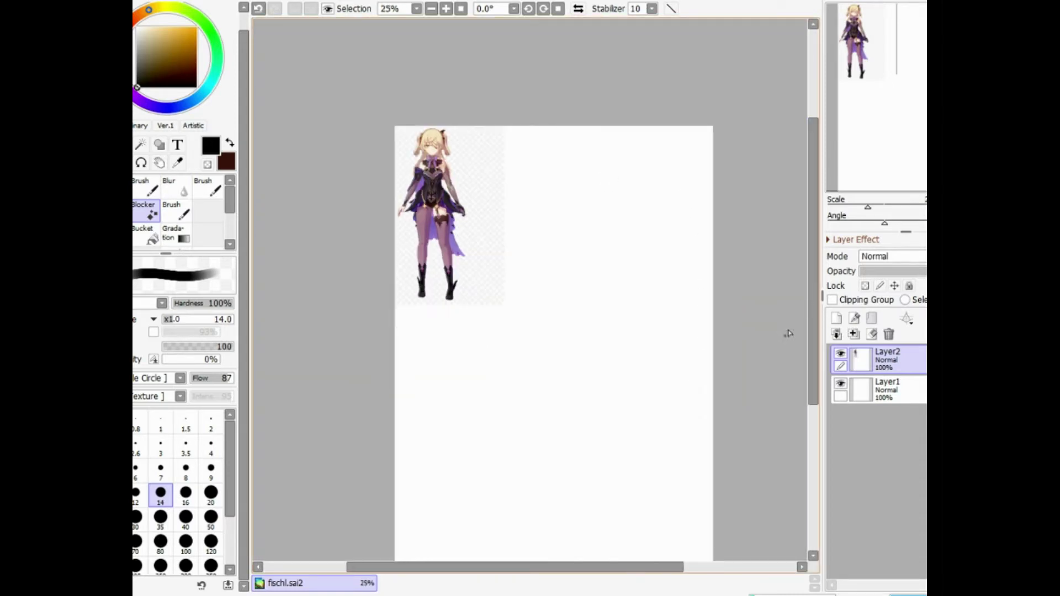
scroll(634, 561, up, 1)
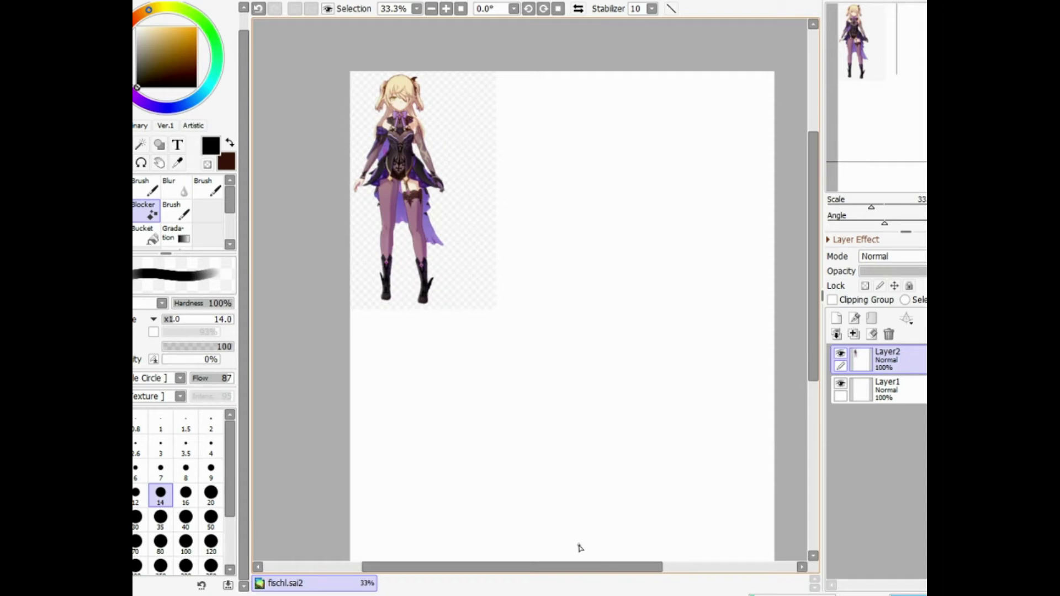
drag(812, 298, 813, 355)
scroll(813, 321, down, 1)
scroll(812, 355, up, 1)
key(Tab)
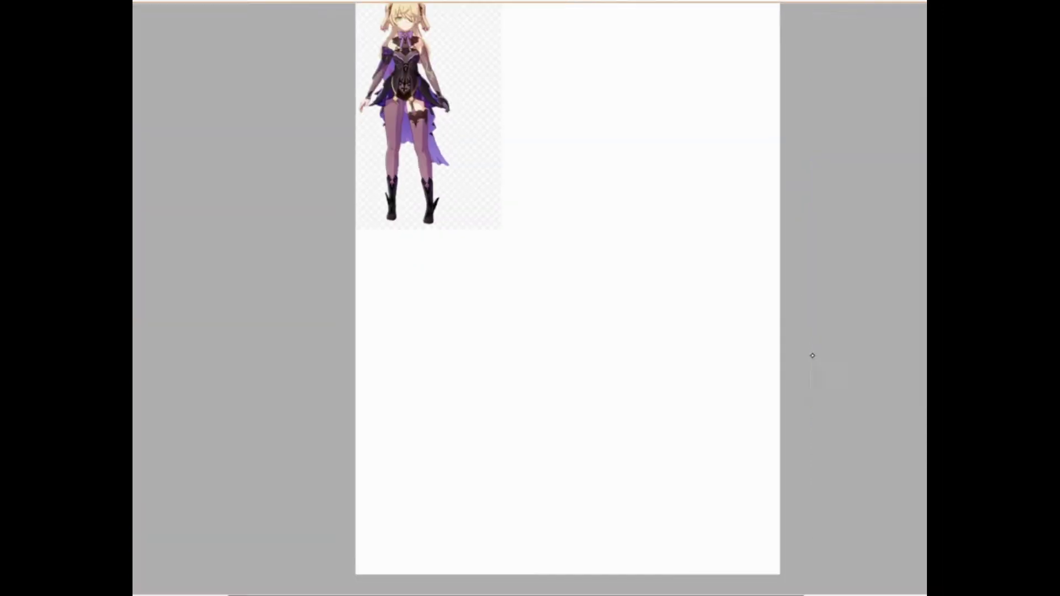
scroll(567, 288, down, 1)
key(Tab)
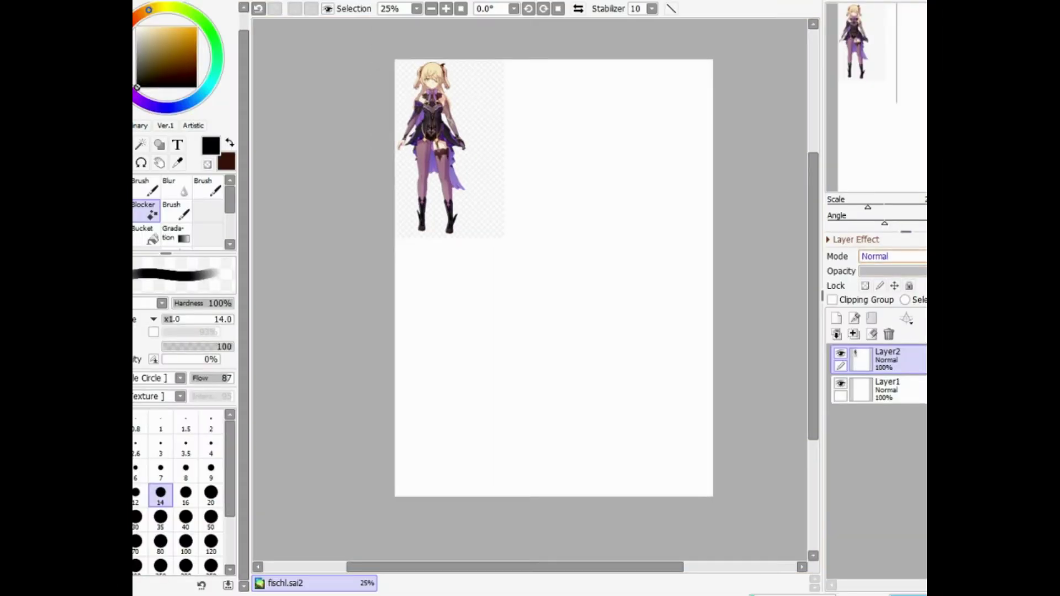
scroll(877, 100, up, 1)
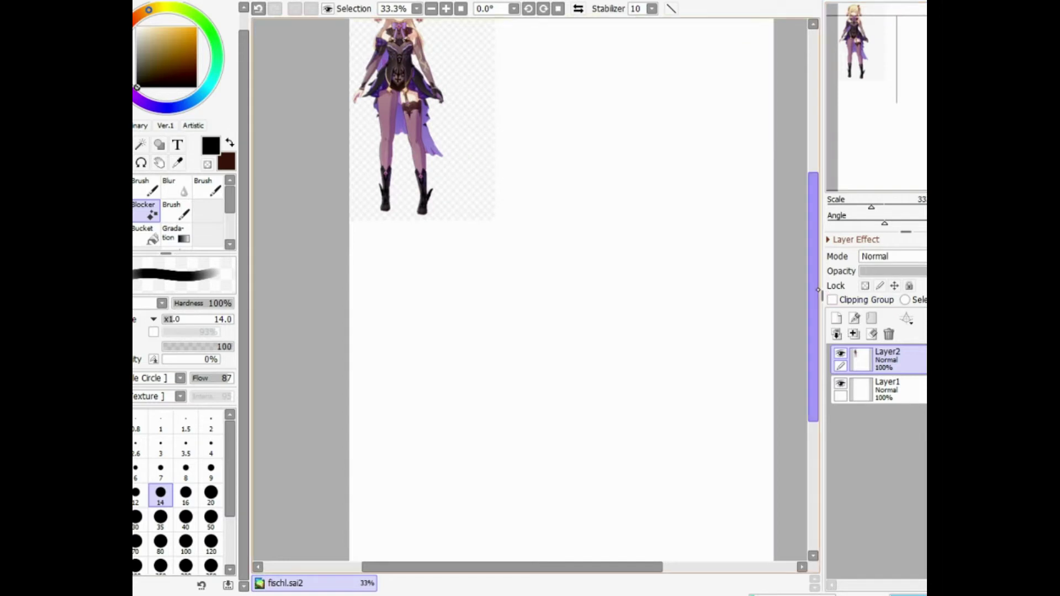
drag(812, 298, 813, 254)
drag(441, 273, 485, 274)
key(ctrl+z)
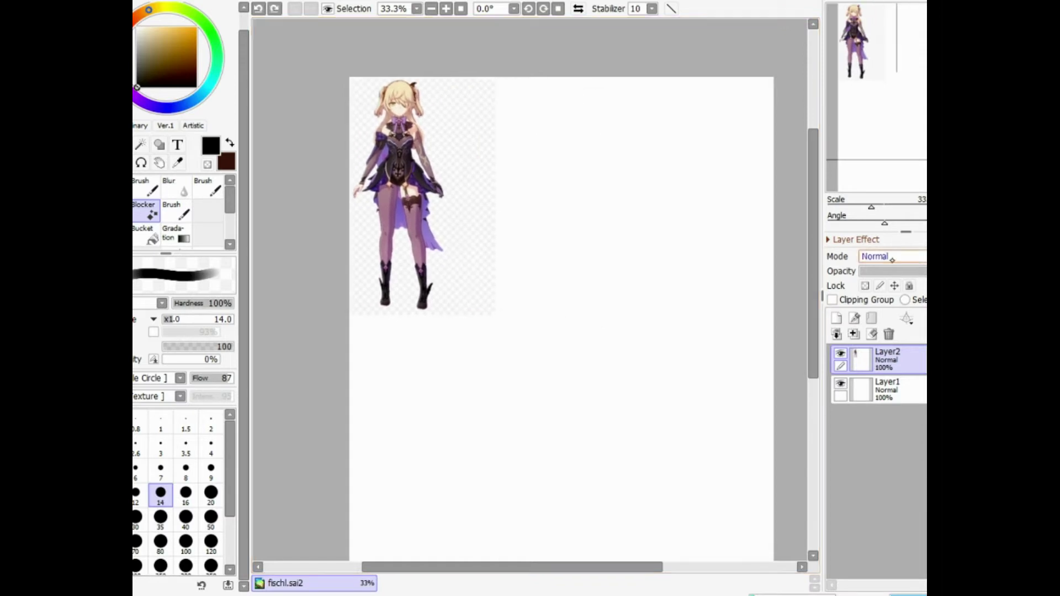
- Enlarge the reference character image slightly and set its layer's blending mode to Multiply
scroll(891, 257, down, 1)
drag(489, 326, 516, 329)
drag(509, 284, 483, 255)
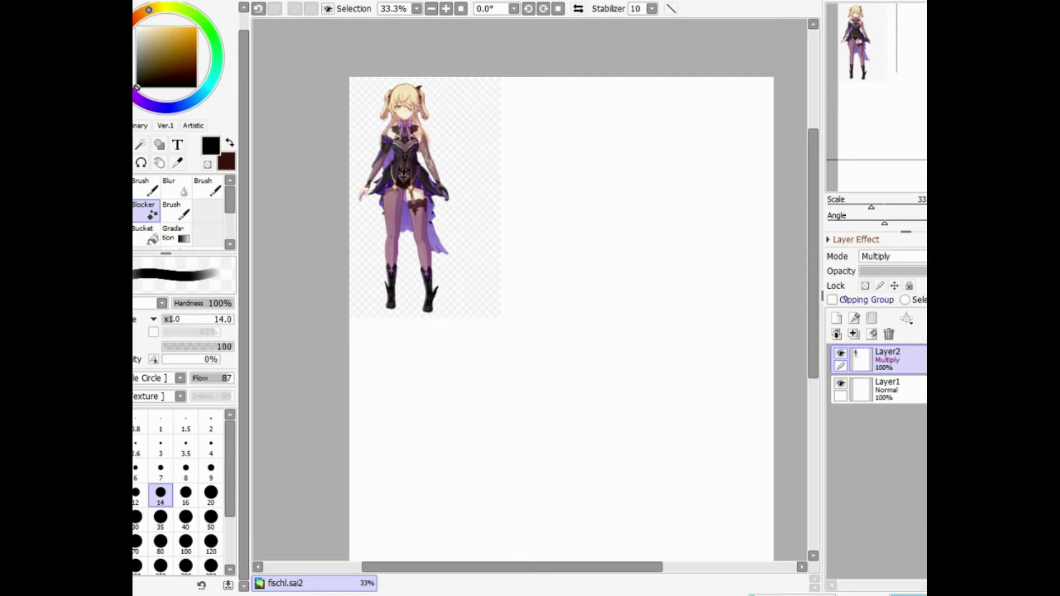
- Add a new layer above the reference image layer
click(837, 318)
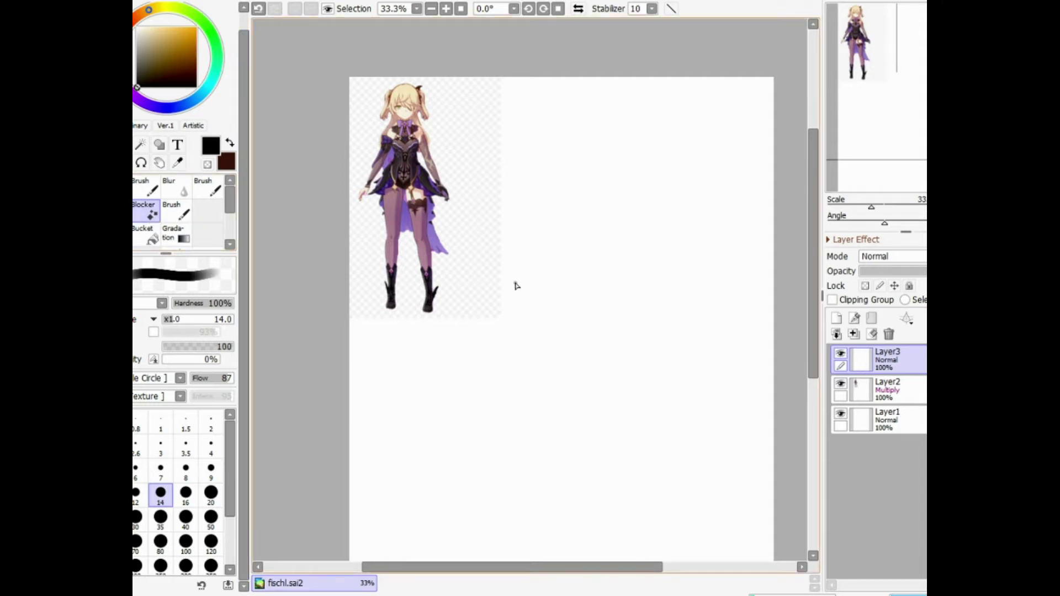
- Paint broad vertical black test strokes beside the reference figure with the Blocker brush at size 100
key(bracketright)
key(bracketright)
key(bracketright)
key(bracketright)
key(bracketright)
key(bracketright)
key(bracketright)
key(bracketright)
key(bracketright)
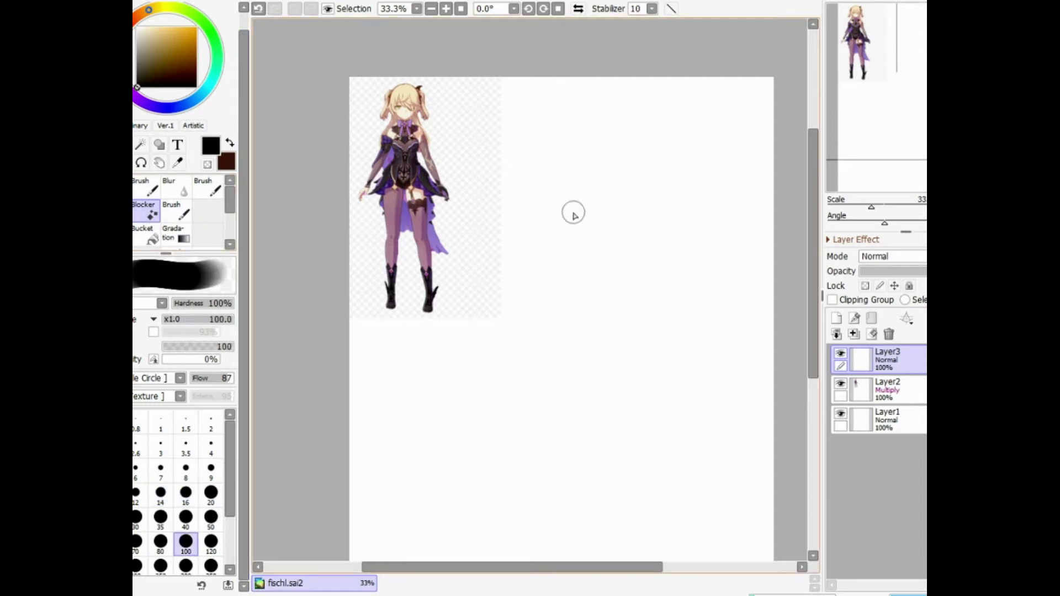
mouse_move(578, 172)
mouse_down()
mouse_move(590, 371)
mouse_move(553, 196)
mouse_up()
mouse_move(613, 152)
mouse_down()
mouse_move(609, 385)
mouse_move(557, 237)
mouse_up()
drag(569, 158, 586, 356)
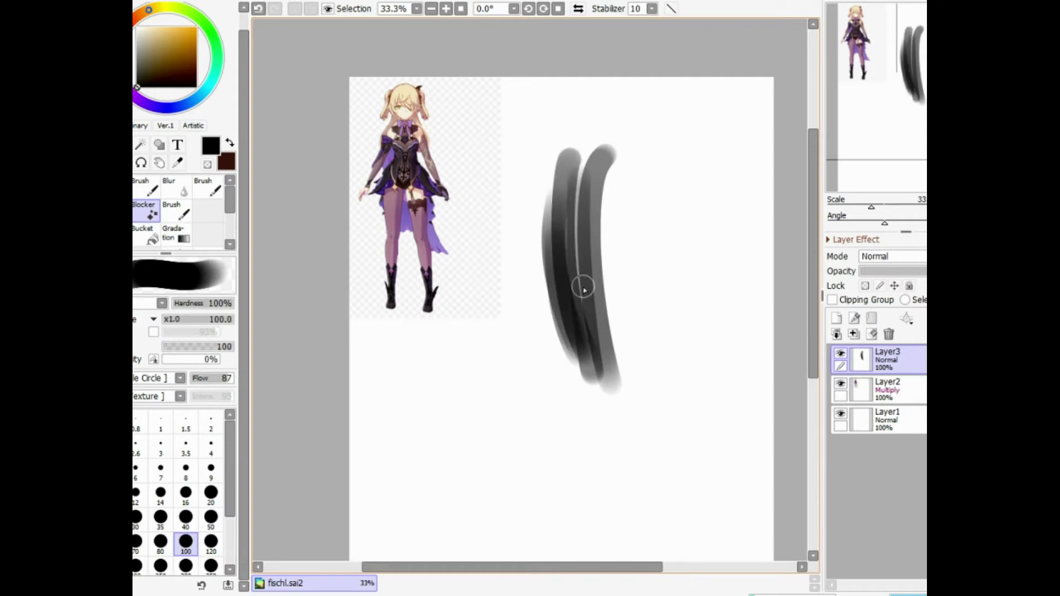
drag(602, 146, 611, 382)
mouse_move(612, 160)
mouse_down()
mouse_move(604, 323)
mouse_move(618, 393)
mouse_up()
drag(633, 166, 625, 413)
- Paint brown test strokes at brush size 160 over the black ones, and clear the layer
drag(172, 59, 161, 58)
key(bracketright)
key(bracketright)
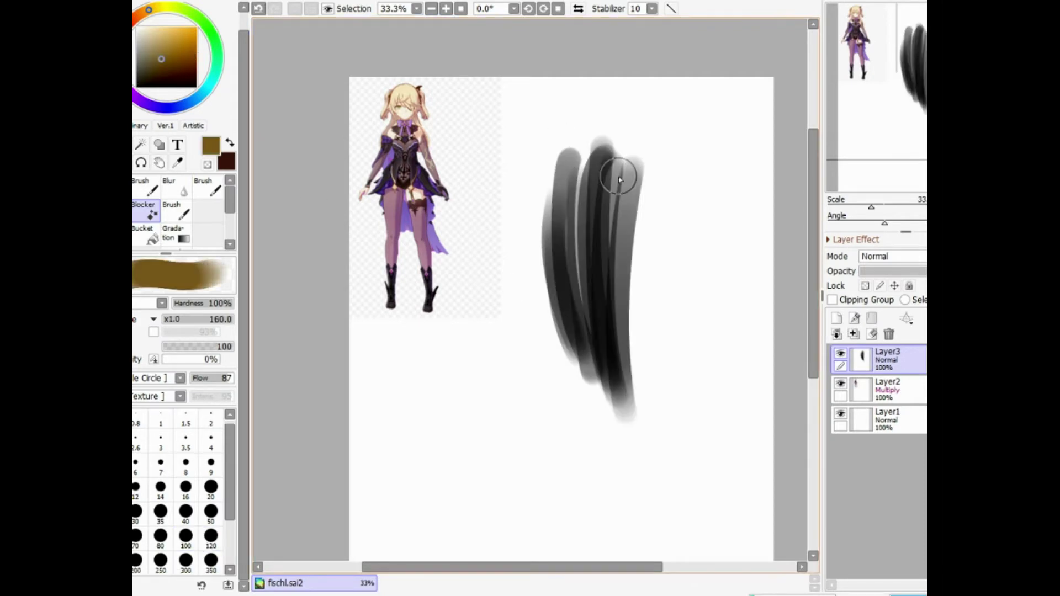
drag(619, 170, 616, 381)
drag(609, 147, 609, 394)
drag(571, 159, 613, 369)
scroll(613, 365, down, 1)
scroll(613, 365, up, 2)
click(872, 334)
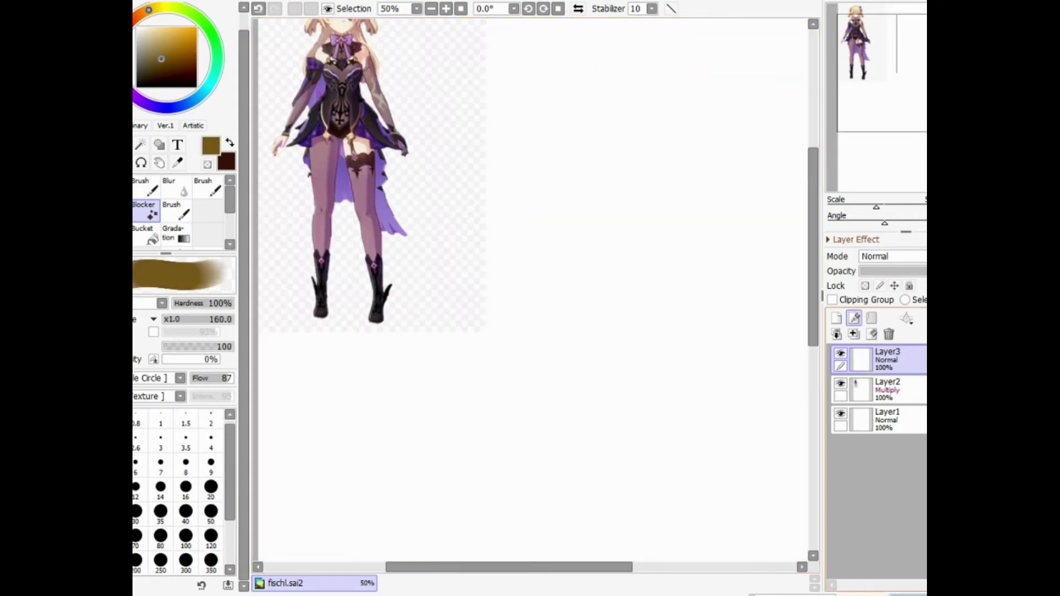
- Set the drawing colour back to black and reduce the Blocker brush size to 10
click(137, 87)
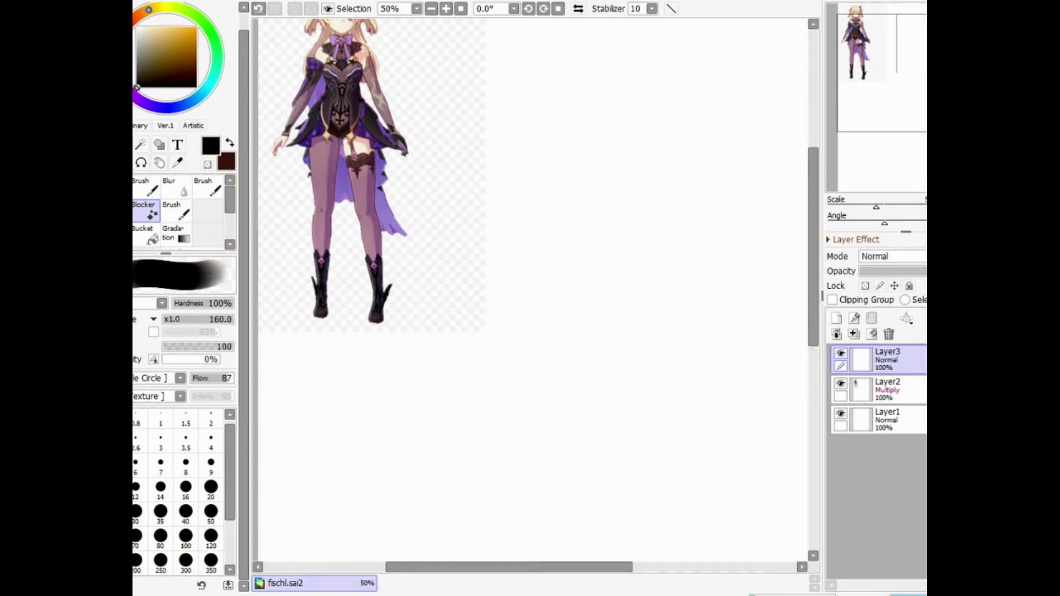
scroll(606, 166, up, 2)
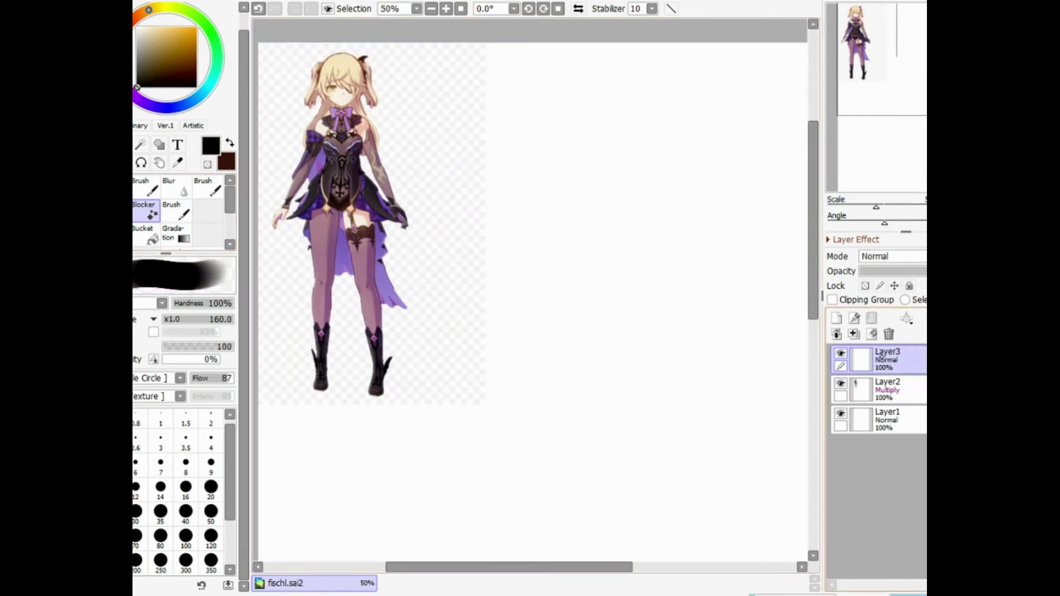
key(bracketleft)
key(bracketleft)
key(bracketleft)
key(bracketleft)
key(bracketleft)
key(bracketleft)
key(bracketleft)
key(bracketleft)
key(bracketleft)
scroll(583, 66, down, 1)
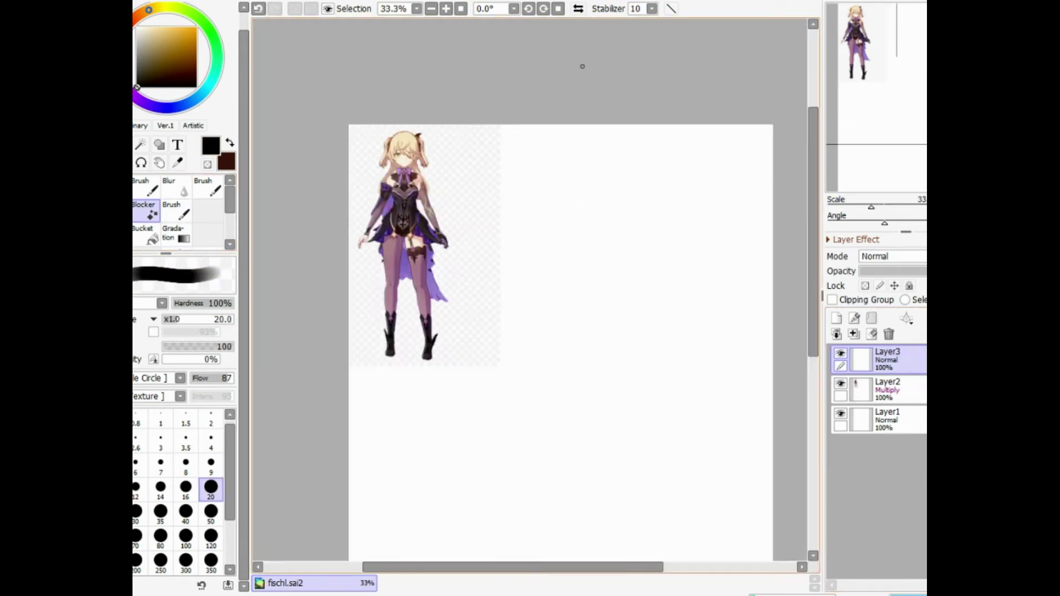
scroll(582, 66, down, 2)
key(ctrl+z)
key(bracketleft)
key(bracketleft)
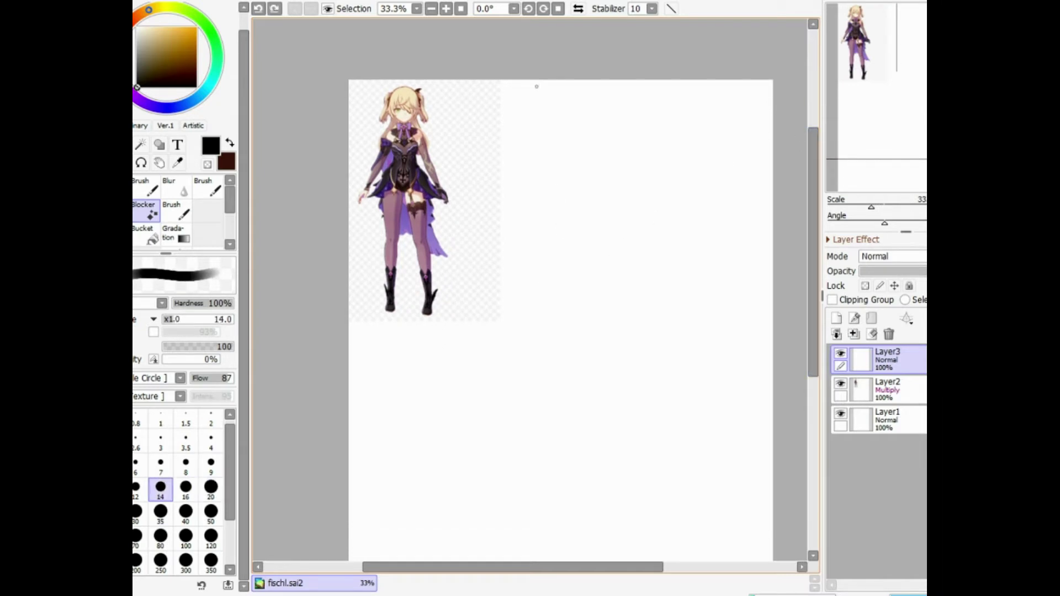
key(bracketleft)
key(bracketleft)
- Sketch a large egg-shaped head outline beside the reference figure, tapering toward the chin
mouse_move(510, 192)
mouse_down()
mouse_move(519, 289)
mouse_move(556, 350)
mouse_move(583, 368)
mouse_move(619, 336)
mouse_move(660, 237)
mouse_move(599, 144)
mouse_up()
mouse_move(514, 248)
mouse_down()
mouse_move(533, 168)
mouse_move(565, 135)
mouse_up()
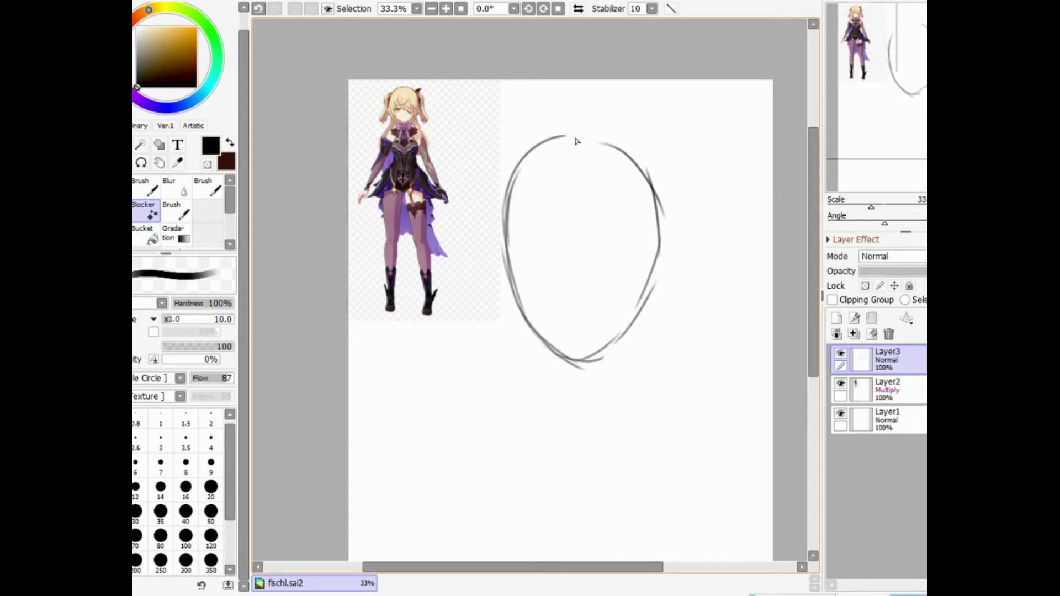
drag(509, 171, 632, 147)
- Sketch the two sides of the neck and a short collar line below the head
drag(813, 217, 813, 260)
mouse_move(544, 237)
mouse_down()
mouse_move(562, 298)
mouse_move(560, 348)
mouse_up()
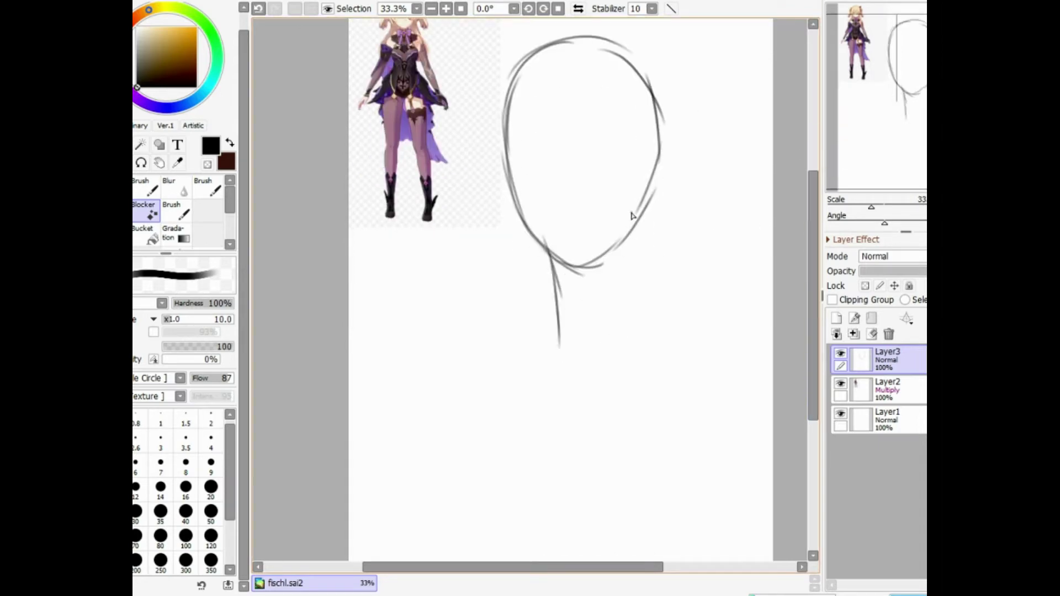
drag(628, 217, 617, 331)
mouse_move(551, 257)
mouse_down()
mouse_move(547, 326)
mouse_move(589, 303)
mouse_up()
scroll(580, 298, down, 1)
scroll(585, 295, up, 1)
drag(558, 343, 624, 282)
drag(572, 314, 665, 277)
key(ctrl+z)
key(ctrl+z)
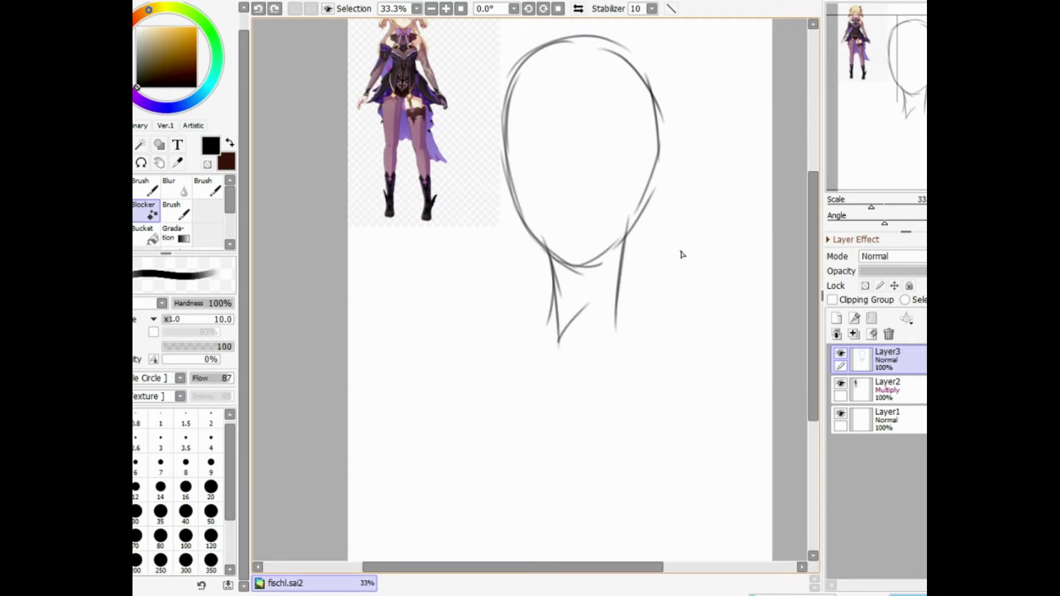
- Sketch the collar bow and the shoulder with an arm raised toward the canvas's right edge
mouse_move(590, 321)
mouse_down()
mouse_move(565, 315)
mouse_move(517, 370)
mouse_move(579, 335)
mouse_move(624, 286)
mouse_move(663, 326)
mouse_move(618, 358)
mouse_move(568, 316)
mouse_move(627, 289)
mouse_move(638, 250)
mouse_move(765, 188)
mouse_up()
drag(772, 281, 727, 320)
mouse_move(743, 297)
mouse_down()
mouse_move(668, 357)
mouse_move(648, 429)
mouse_up()
- Sketch the opposite shoulder with several overlapping curves and extend it down into the upper arm
mouse_move(546, 310)
mouse_down()
mouse_move(497, 323)
mouse_move(425, 409)
mouse_up()
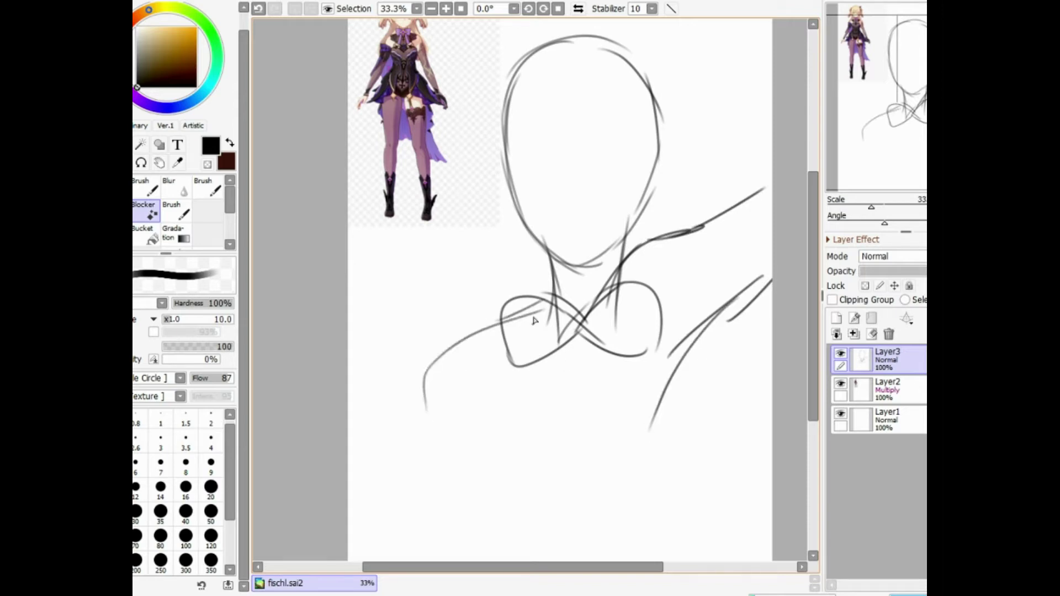
drag(552, 294, 480, 302)
mouse_move(540, 308)
mouse_down()
mouse_move(472, 319)
mouse_move(414, 380)
mouse_up()
drag(510, 313, 449, 397)
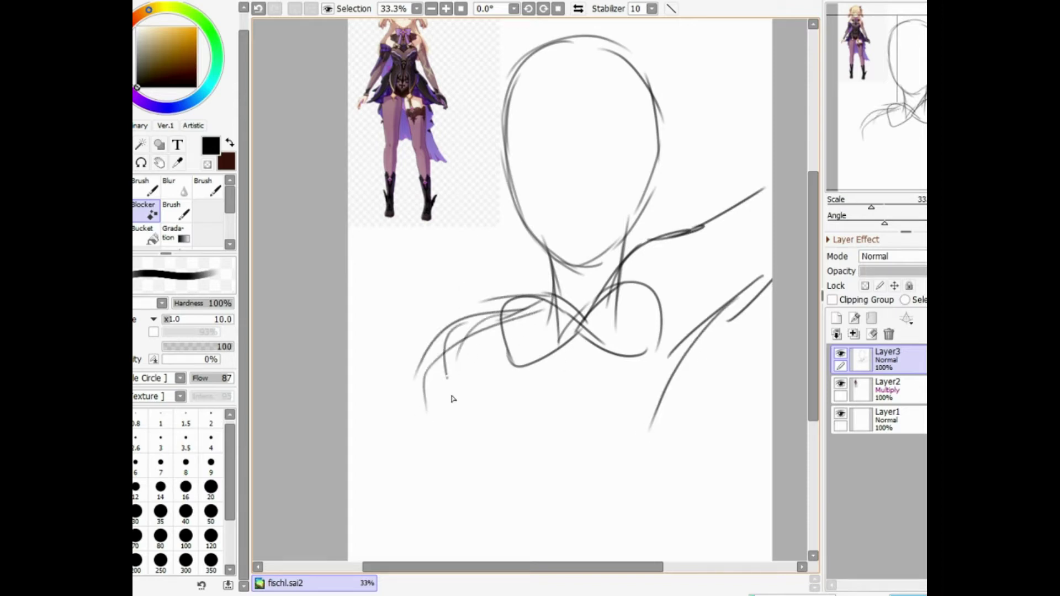
drag(454, 353, 446, 455)
- Sketch the side lines of the torso and the rounded chest outline below the shoulders
drag(707, 326, 675, 497)
scroll(663, 548, down, 1)
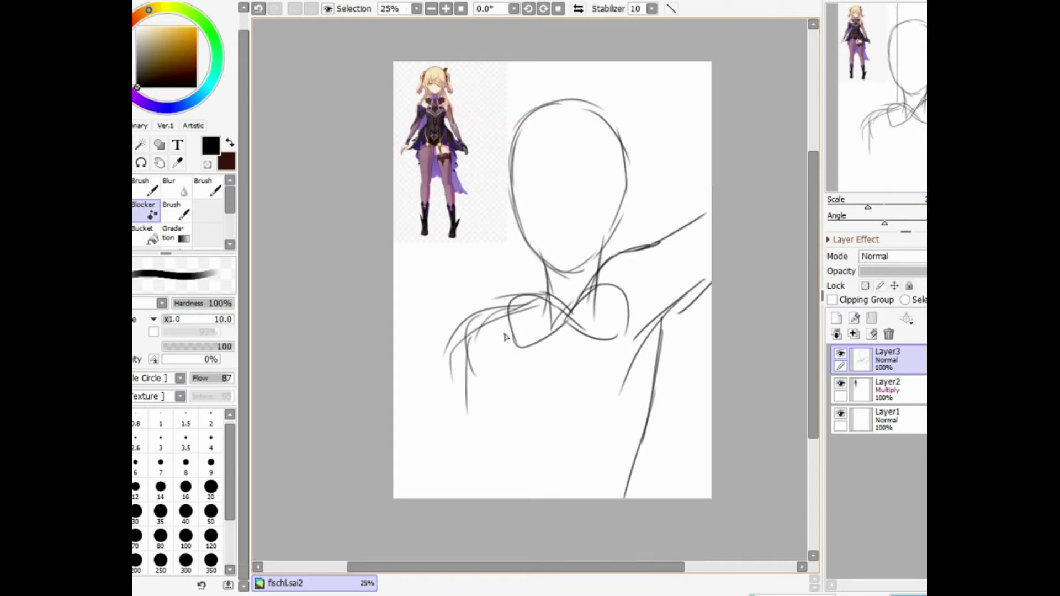
mouse_move(507, 329)
mouse_down()
mouse_move(454, 398)
mouse_move(536, 474)
mouse_up()
mouse_move(509, 461)
mouse_down()
mouse_move(573, 451)
mouse_move(637, 417)
mouse_up()
drag(637, 351, 650, 386)
drag(633, 346, 639, 420)
drag(643, 372, 606, 449)
drag(479, 430, 516, 498)
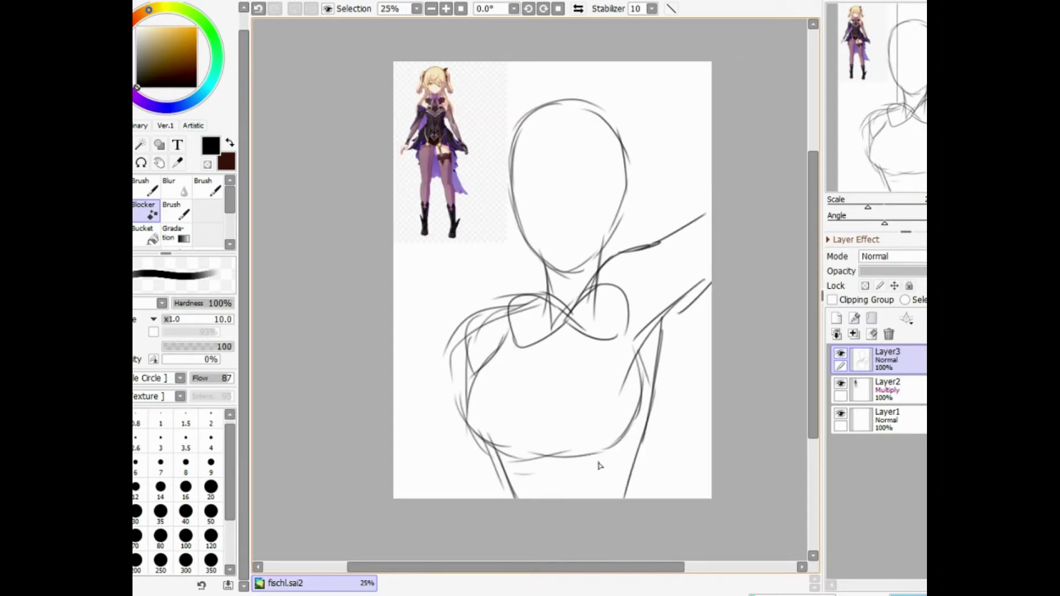
- Add more side lines below the chest and a stroke by the neck, and shift the whole sketch left on the canvas
drag(644, 390, 646, 499)
drag(636, 456, 649, 500)
drag(606, 280, 629, 278)
drag(689, 339, 664, 343)
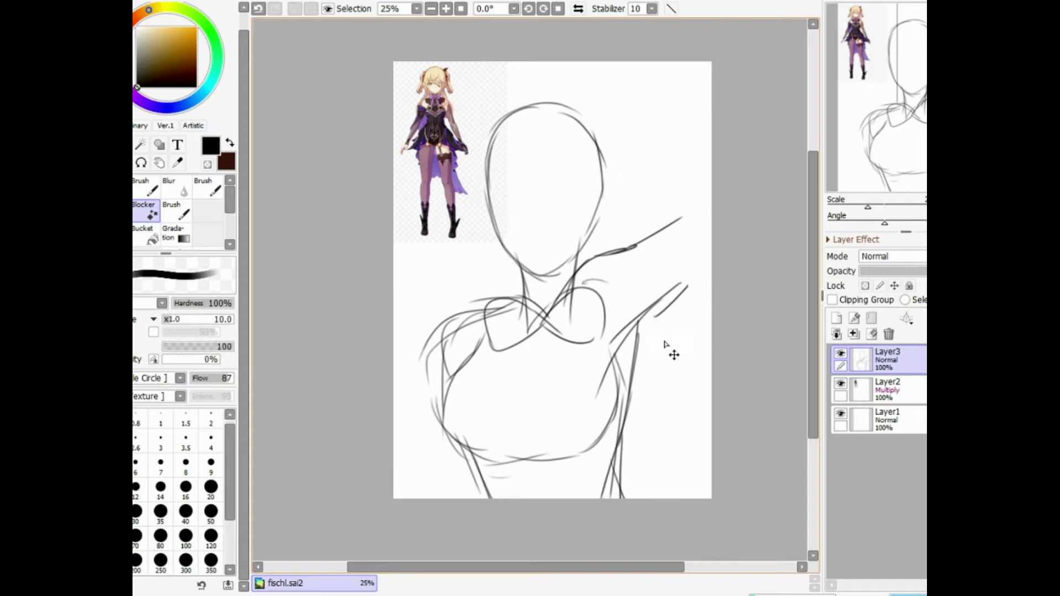
drag(580, 284, 625, 263)
mouse_move(584, 260)
mouse_down()
mouse_move(640, 265)
mouse_move(675, 297)
mouse_up()
drag(633, 267, 712, 313)
key(ctrl+z)
key(ctrl+z)
key(ctrl+z)
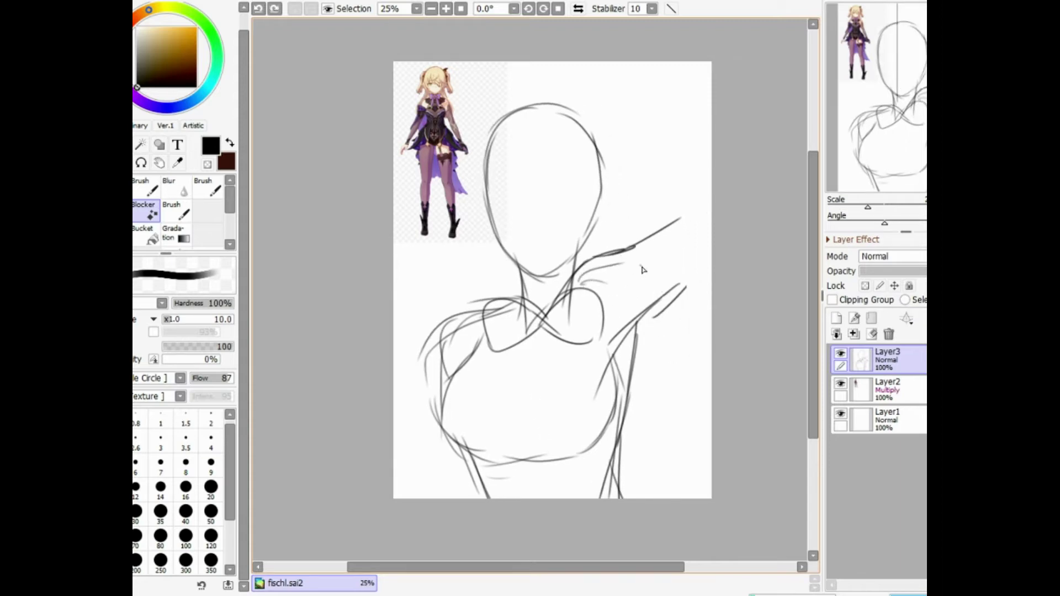
- Sketch a rounded shoulder on the raised-arm side and extend the arm's upper and lower outlines to the canvas edge
mouse_move(580, 268)
mouse_down()
mouse_move(639, 257)
mouse_move(656, 299)
mouse_up()
mouse_move(655, 277)
mouse_down()
mouse_move(636, 352)
mouse_move(641, 327)
mouse_up()
drag(603, 246, 712, 261)
drag(626, 252, 713, 247)
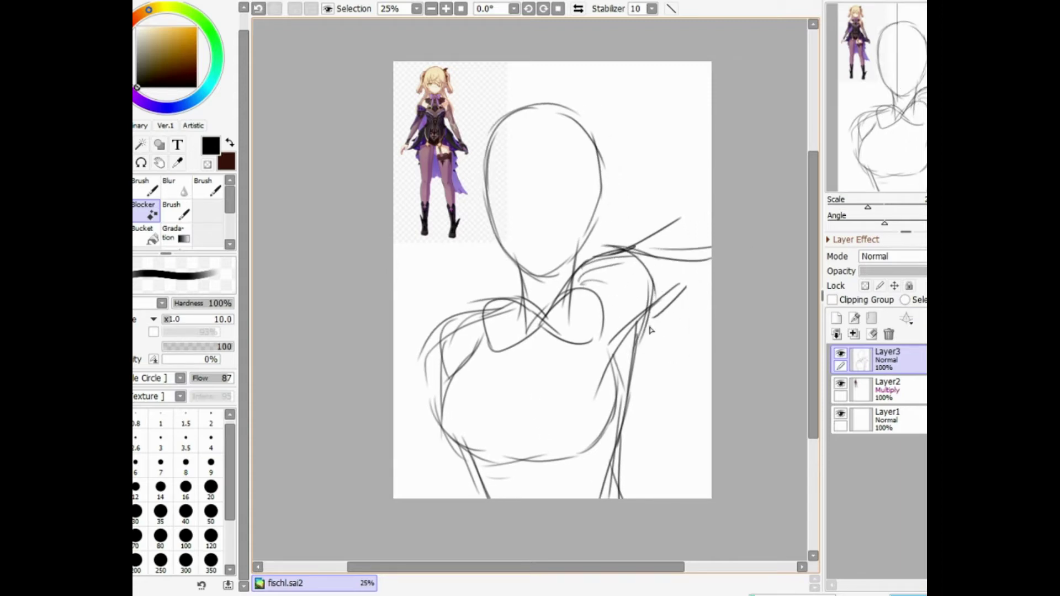
key(ctrl+z)
key(ctrl+z)
drag(606, 255, 712, 195)
key(ctrl+z)
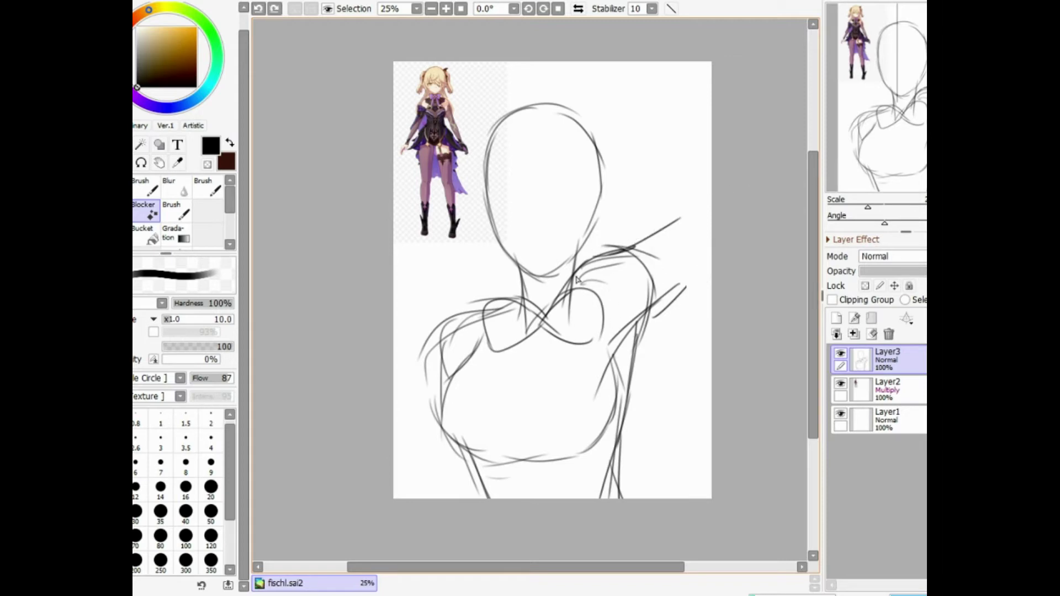
drag(582, 264, 712, 208)
drag(624, 332, 706, 284)
- Add side lines to both sides of the torso and sketch the curved bust lines with short midriff strokes below
mouse_move(651, 316)
mouse_down()
mouse_move(712, 272)
mouse_move(650, 444)
mouse_up()
drag(641, 339, 625, 498)
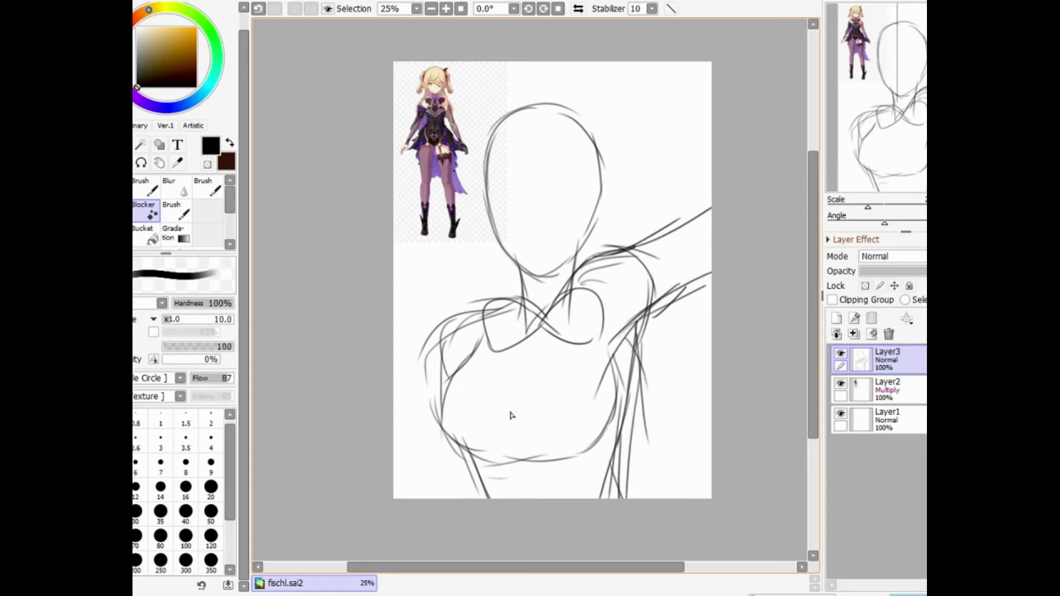
mouse_move(445, 378)
mouse_down()
mouse_move(463, 499)
mouse_move(452, 499)
mouse_up()
drag(448, 356, 499, 393)
drag(454, 349, 516, 459)
drag(588, 370, 542, 463)
drag(625, 353, 539, 443)
mouse_move(506, 453)
mouse_down()
mouse_move(536, 485)
mouse_move(529, 499)
mouse_up()
drag(545, 462, 541, 499)
- Add overlapping curves along the side and across the top of the head outline
drag(812, 187, 809, 131)
key(Page_Up)
mouse_move(467, 277)
mouse_down()
mouse_move(479, 210)
mouse_move(511, 177)
mouse_up()
drag(474, 259, 575, 159)
drag(486, 212, 585, 200)
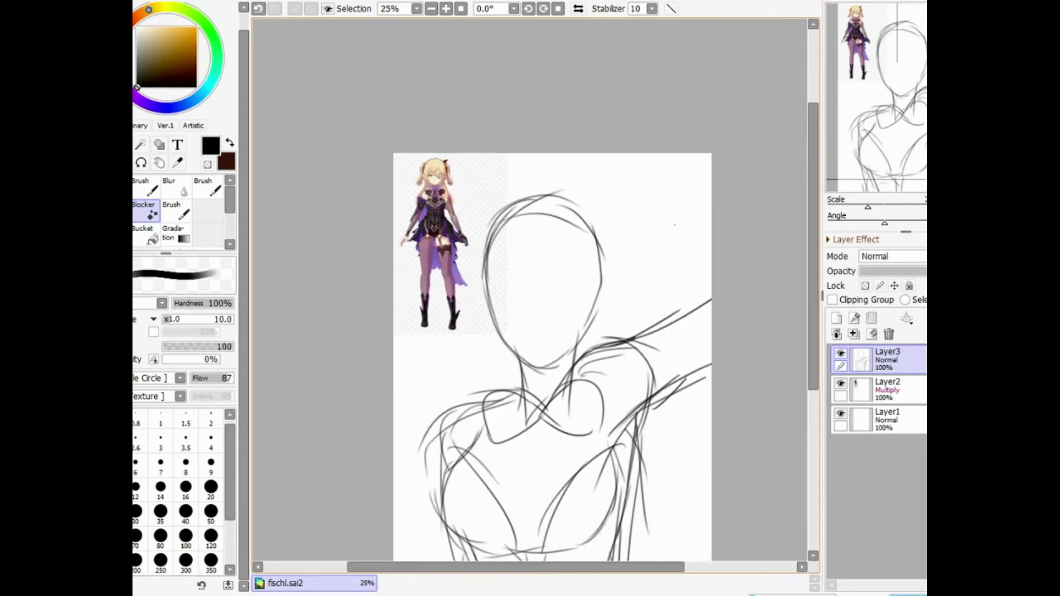
scroll(624, 237, down, 2)
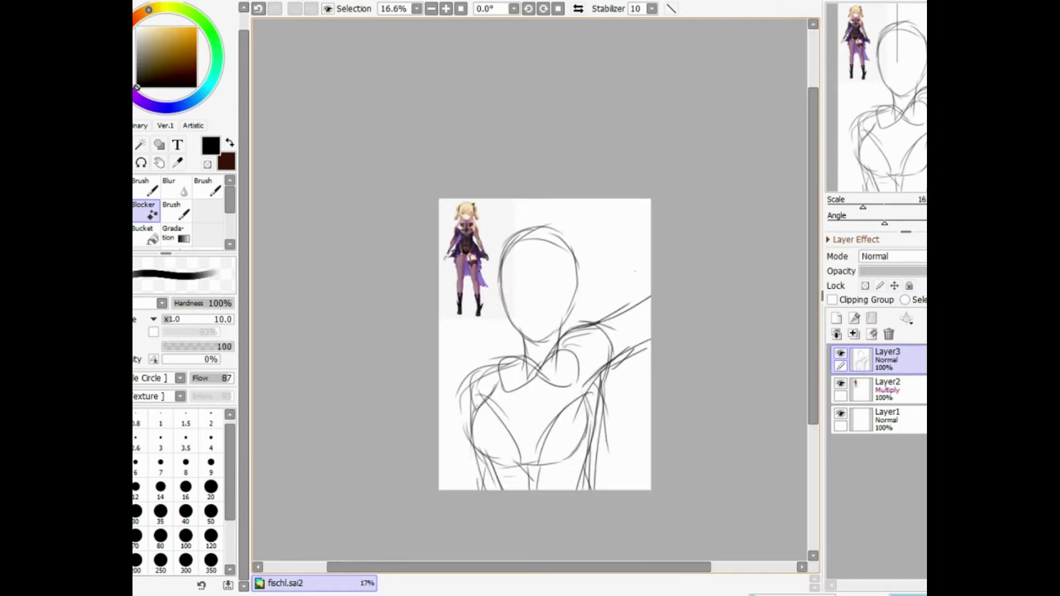
key(Page_Up)
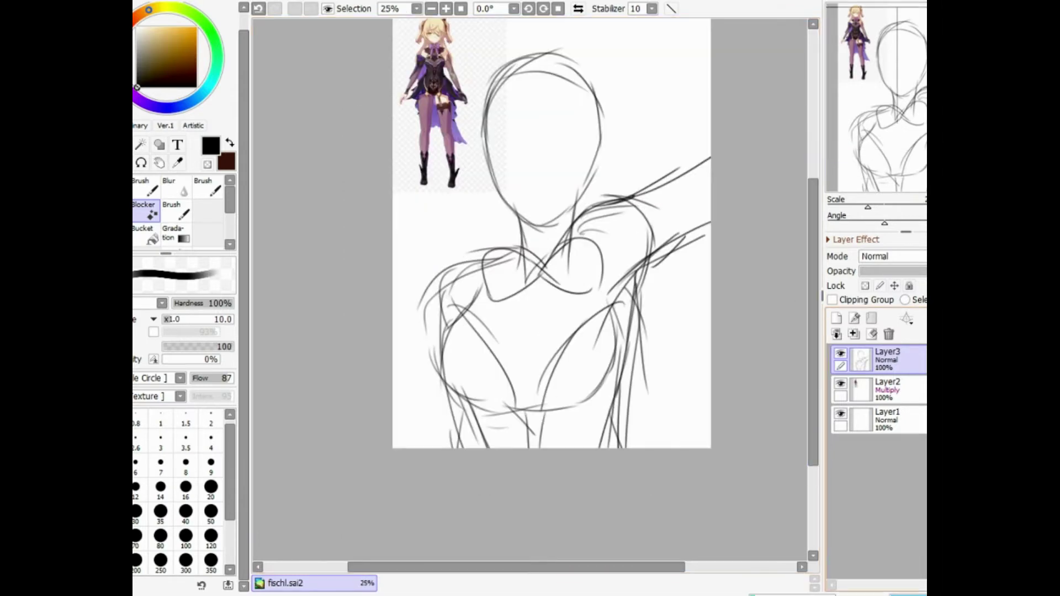
- Erase the raised arm and its shoulder lines with an enlarged eraser
key(e)
key(bracketright)
key(bracketright)
key(bracketright)
key(bracketright)
key(bracketright)
key(bracketright)
mouse_move(609, 217)
mouse_down()
mouse_move(635, 276)
mouse_move(694, 173)
mouse_move(731, 205)
mouse_up()
- Sketch a new sloping shoulder with a lowered arm running down to the canvas's lower edge in the erased area
key(n)
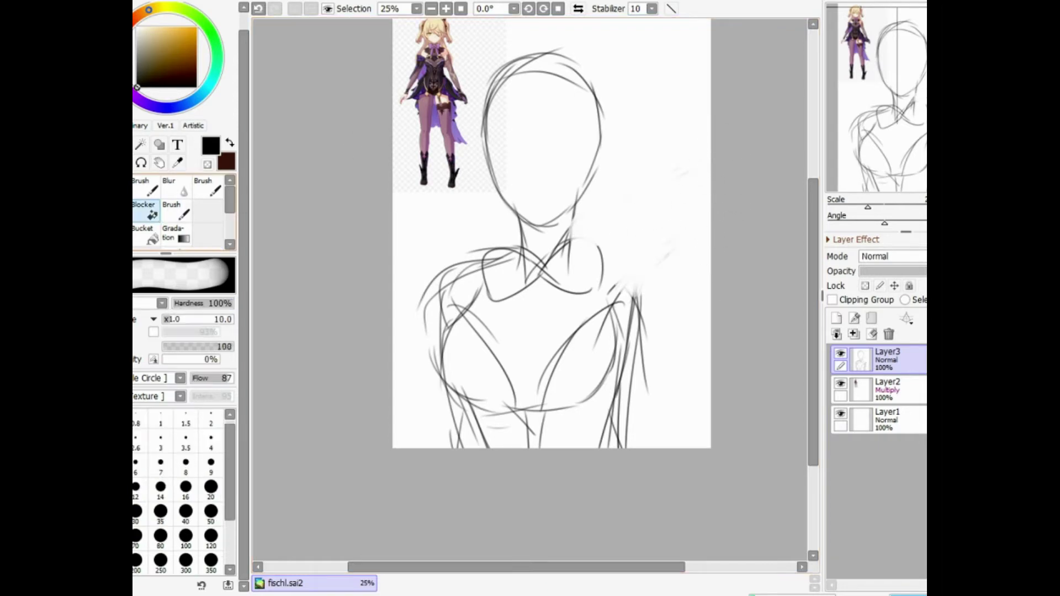
mouse_move(565, 234)
mouse_down()
mouse_move(624, 270)
mouse_move(659, 268)
mouse_up()
mouse_move(614, 259)
mouse_down()
mouse_move(663, 278)
mouse_move(627, 256)
mouse_move(651, 255)
mouse_up()
mouse_move(597, 249)
mouse_down()
mouse_move(662, 277)
mouse_move(676, 343)
mouse_up()
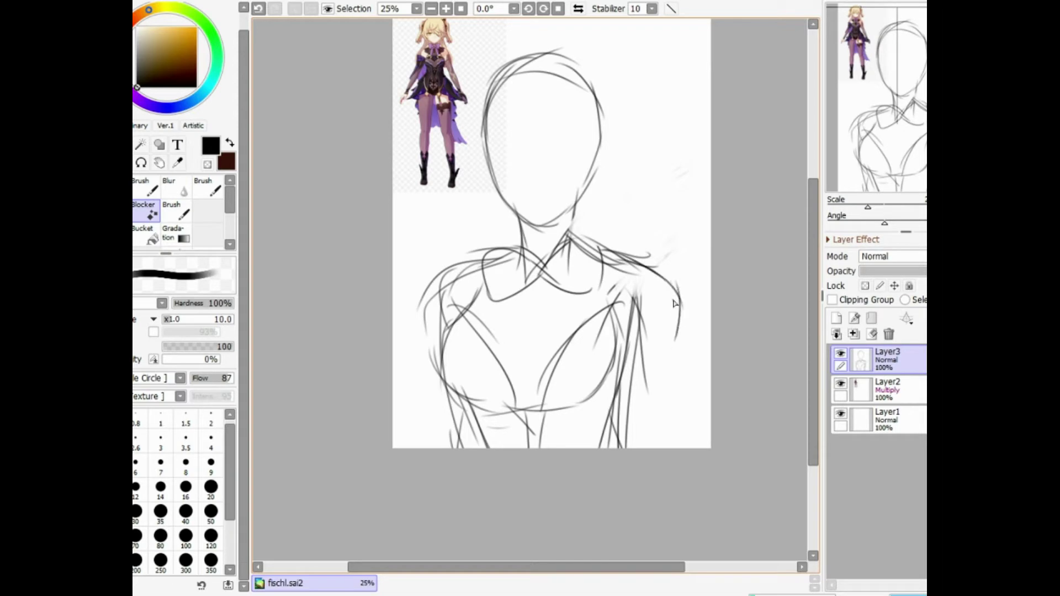
drag(676, 295, 665, 427)
drag(679, 318, 652, 447)
mouse_move(591, 239)
mouse_down()
mouse_move(656, 256)
mouse_move(675, 284)
mouse_up()
drag(670, 263, 656, 390)
drag(670, 317, 647, 447)
- Add a contour stroke over the opposite shoulder and darken the side of the neck below the jaw
key(Page_Down)
key(Page_Up)
key(Page_Up)
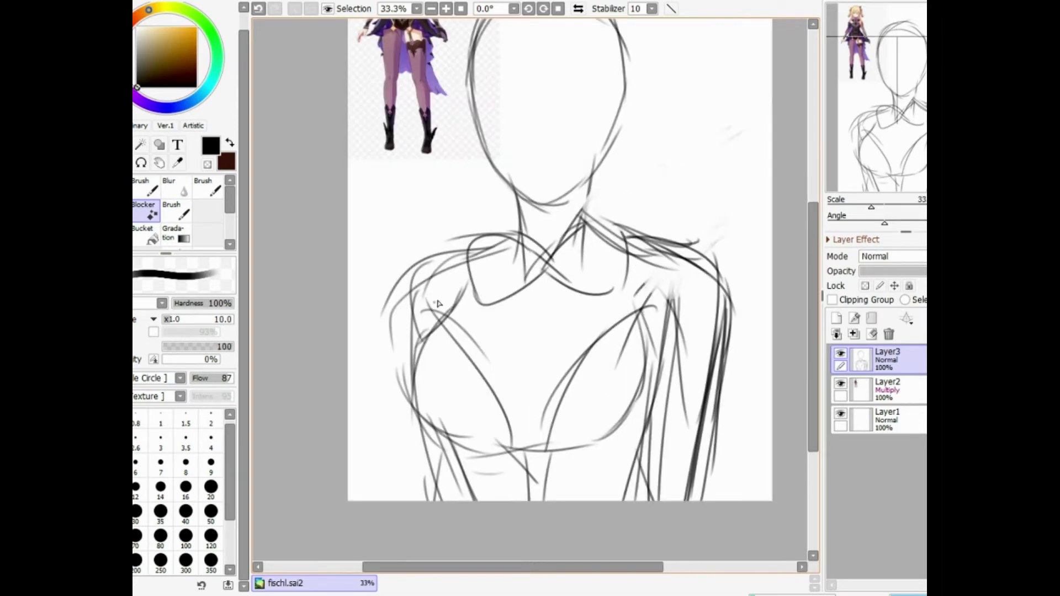
mouse_move(409, 294)
mouse_down()
mouse_move(450, 248)
mouse_move(530, 228)
mouse_up()
key(Page_Down)
drag(813, 203, 813, 174)
key(Page_Up)
drag(594, 236, 591, 313)
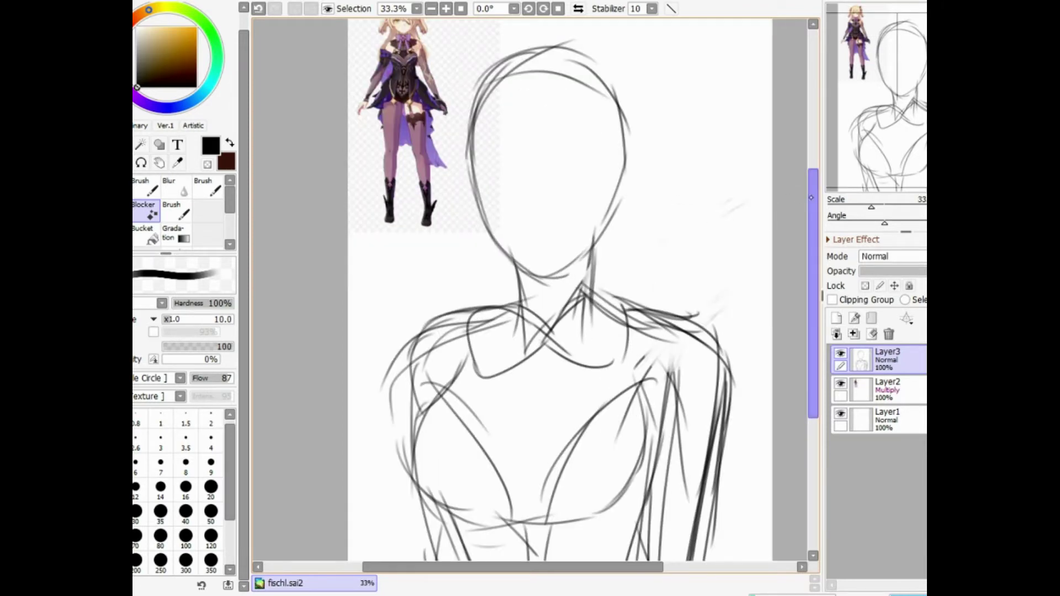
- Sketch an ear on each side of the head and the visible eye on the face
scroll(533, 290, up, 2)
drag(470, 173, 467, 213)
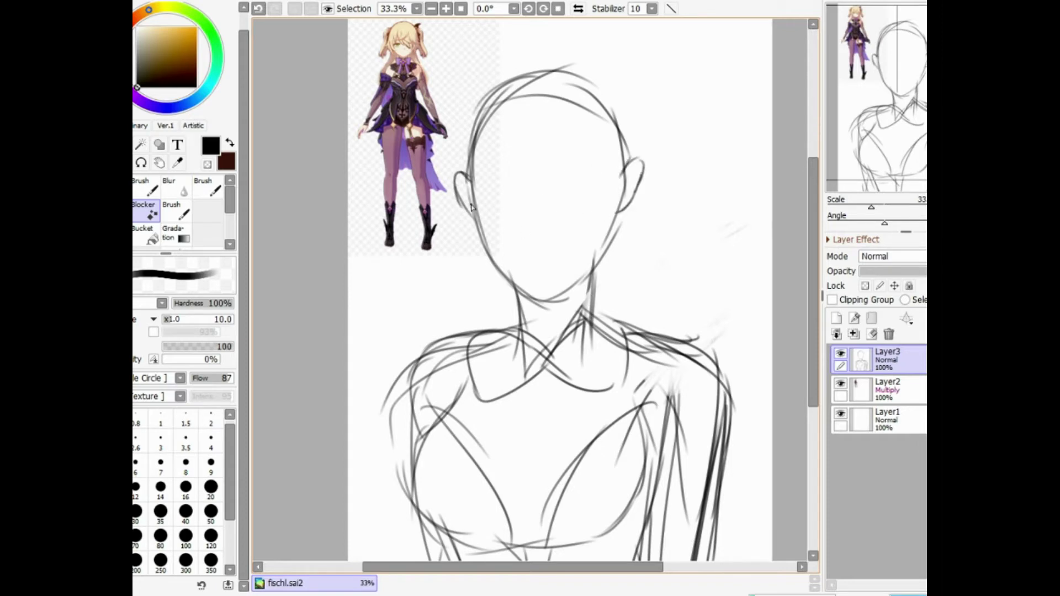
mouse_move(481, 181)
mouse_down()
mouse_move(481, 212)
mouse_move(514, 201)
mouse_up()
drag(463, 178, 522, 195)
- Sketch the eyepatch with its strap across the forehead, and add the nose and mouth
mouse_move(458, 148)
mouse_down()
mouse_move(519, 174)
mouse_move(566, 226)
mouse_move(615, 204)
mouse_move(534, 160)
mouse_move(640, 176)
mouse_up()
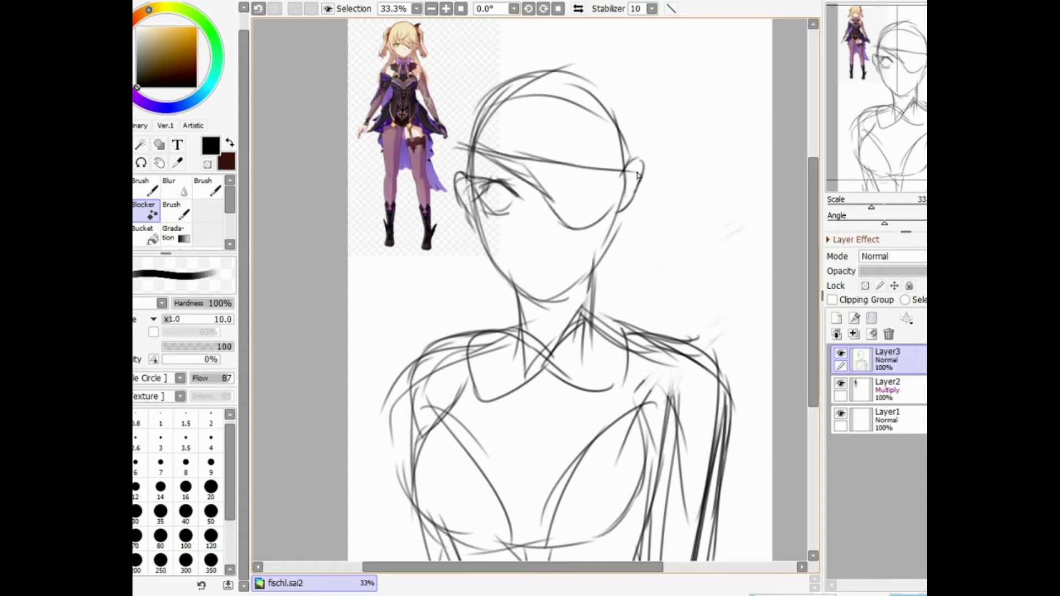
mouse_move(496, 165)
mouse_down()
mouse_move(561, 237)
mouse_move(602, 213)
mouse_up()
mouse_move(519, 199)
mouse_down()
mouse_move(527, 244)
mouse_move(558, 263)
mouse_up()
scroll(558, 301, down, 1)
scroll(533, 205, up, 1)
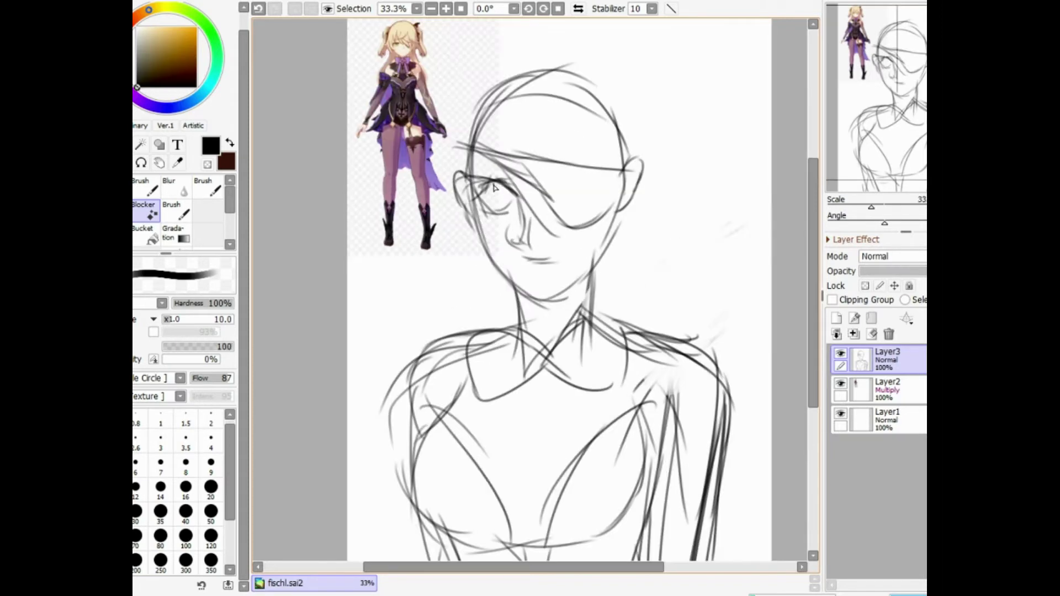
- Sketch the bangs as long curved strands sweeping from the crown across the forehead over the eyepatch strap
drag(596, 64, 628, 211)
drag(563, 119, 616, 195)
drag(569, 84, 608, 192)
drag(549, 118, 599, 194)
drag(556, 79, 560, 161)
drag(524, 94, 580, 196)
drag(516, 83, 544, 187)
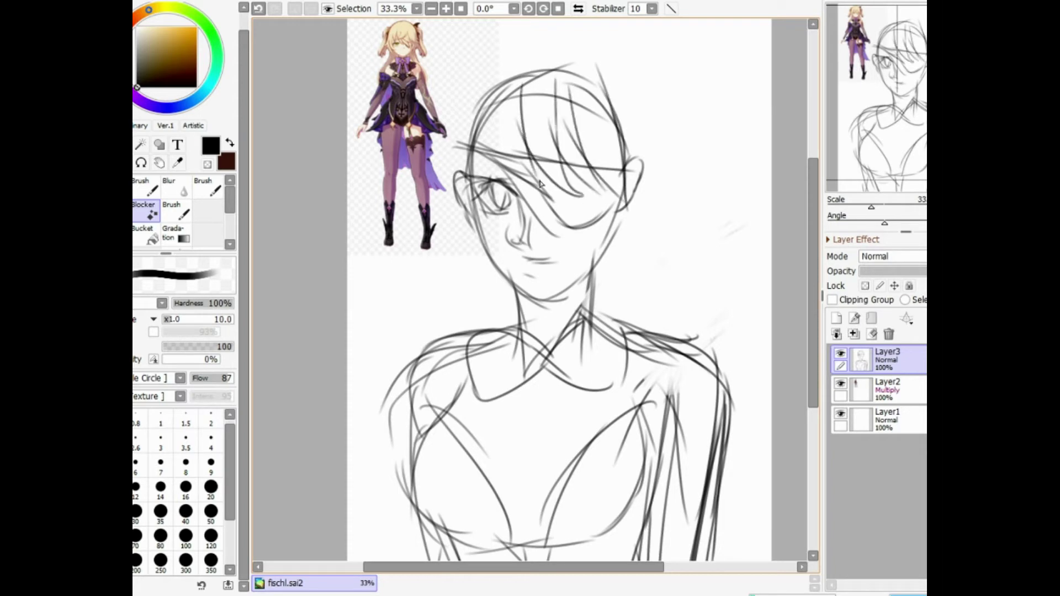
drag(500, 108, 532, 182)
mouse_move(486, 96)
mouse_down()
mouse_move(507, 177)
mouse_move(511, 160)
mouse_up()
- Sketch the side hair lock beside the visible eye and the outer hair contour around the head
drag(459, 160, 477, 179)
drag(458, 141, 469, 248)
mouse_move(444, 157)
mouse_down()
mouse_move(457, 223)
mouse_move(475, 237)
mouse_up()
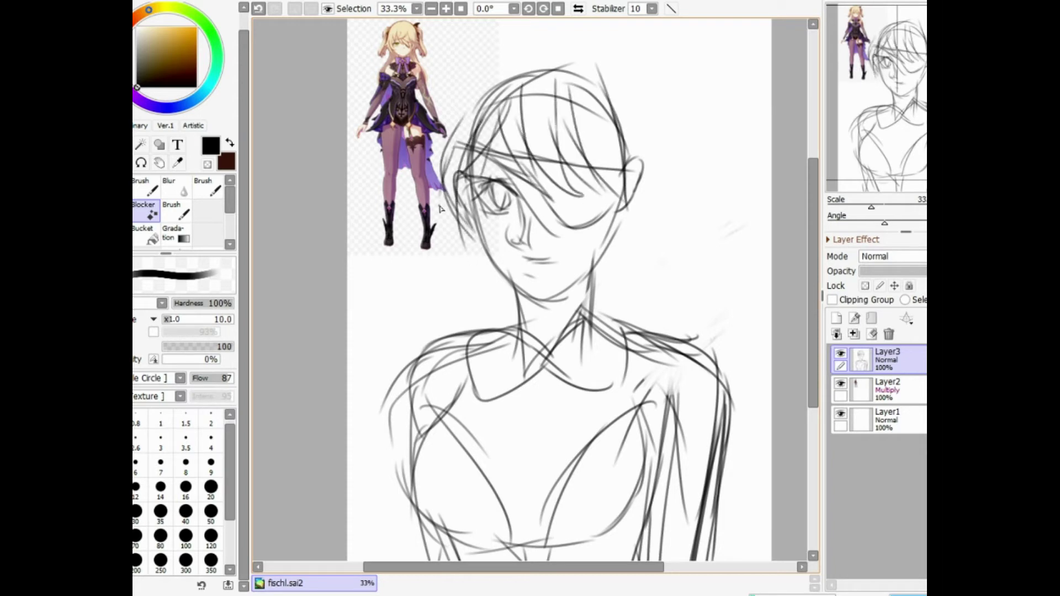
scroll(554, 75, down, 1)
mouse_move(502, 123)
mouse_down()
mouse_move(574, 104)
mouse_move(615, 160)
mouse_move(599, 246)
mouse_up()
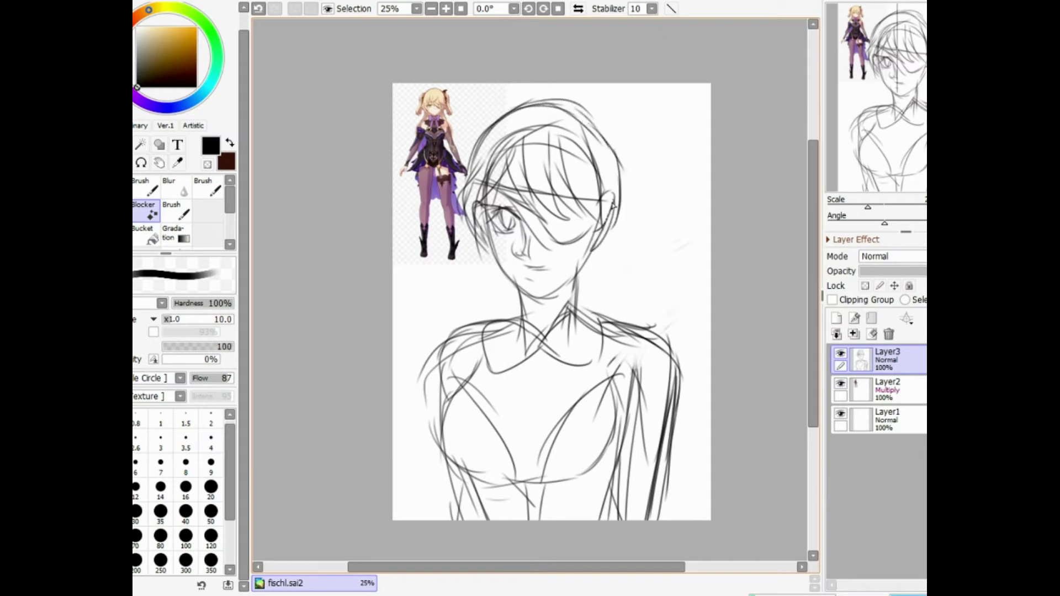
drag(582, 127, 606, 145)
drag(614, 144, 606, 221)
scroll(553, 34, up, 1)
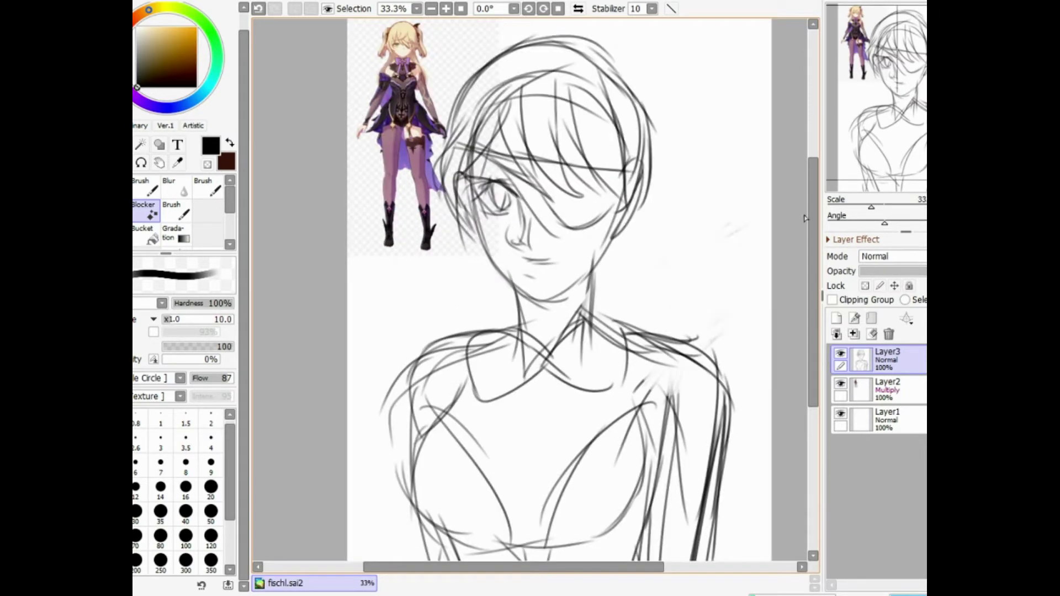
- Sketch the ribbon and pigtail on the eyepatch side and the matching pigtail on the other side of the head
scroll(788, 154, up, 2)
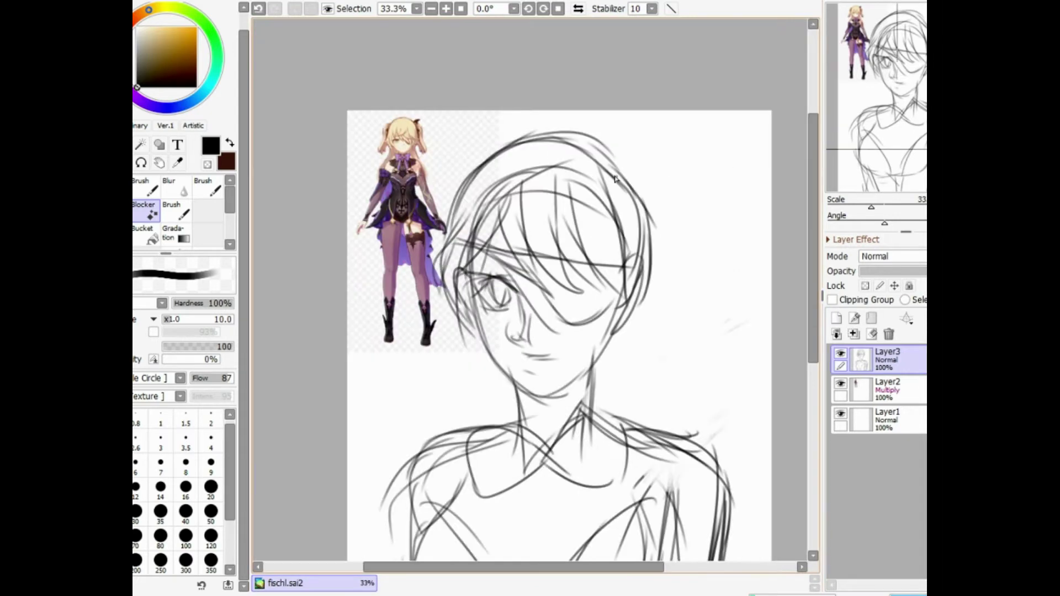
mouse_move(630, 174)
mouse_down()
mouse_move(641, 144)
mouse_move(723, 132)
mouse_move(666, 171)
mouse_move(676, 175)
mouse_move(642, 188)
mouse_move(670, 175)
mouse_move(703, 224)
mouse_move(696, 282)
mouse_move(647, 241)
mouse_move(648, 335)
mouse_move(676, 338)
mouse_move(694, 384)
mouse_up()
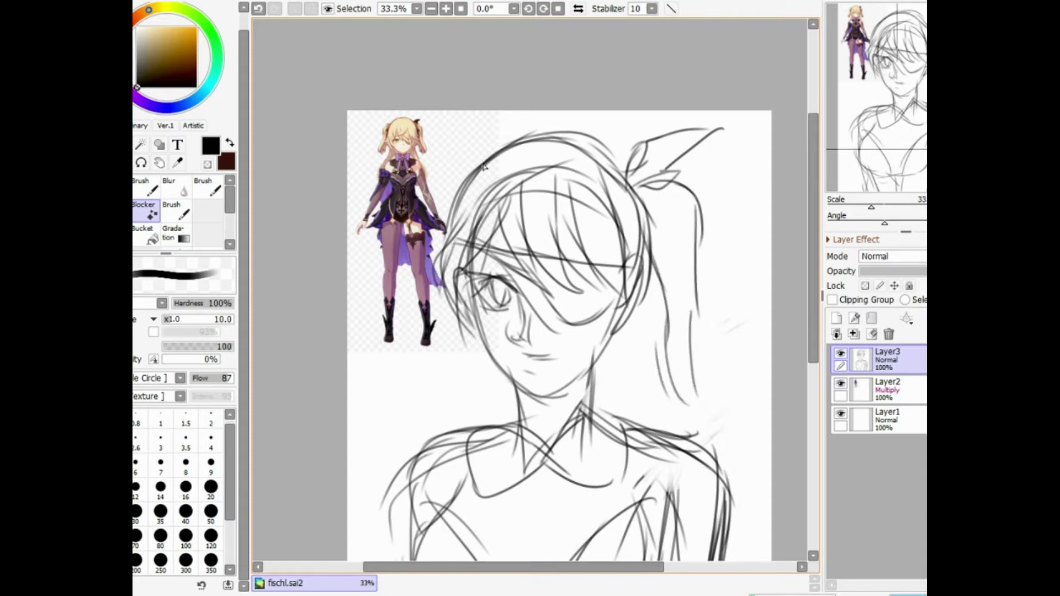
mouse_move(483, 165)
mouse_down()
mouse_move(423, 262)
mouse_move(435, 393)
mouse_move(448, 381)
mouse_move(456, 320)
mouse_move(455, 402)
mouse_up()
scroll(455, 400, down, 1)
drag(813, 279, 813, 323)
drag(633, 174, 700, 370)
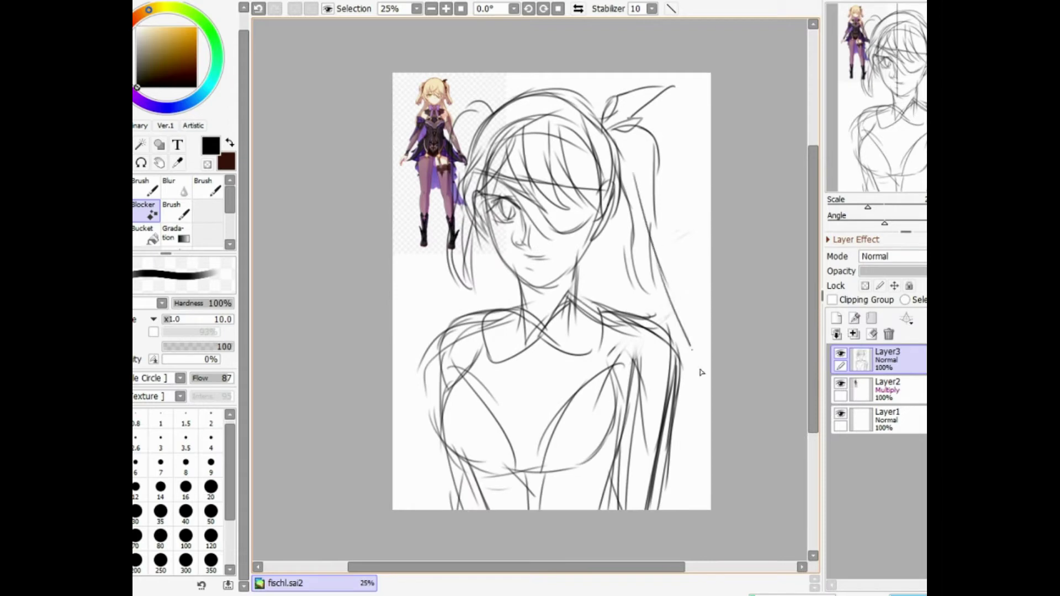
key(ctrl+z)
drag(627, 196, 635, 327)
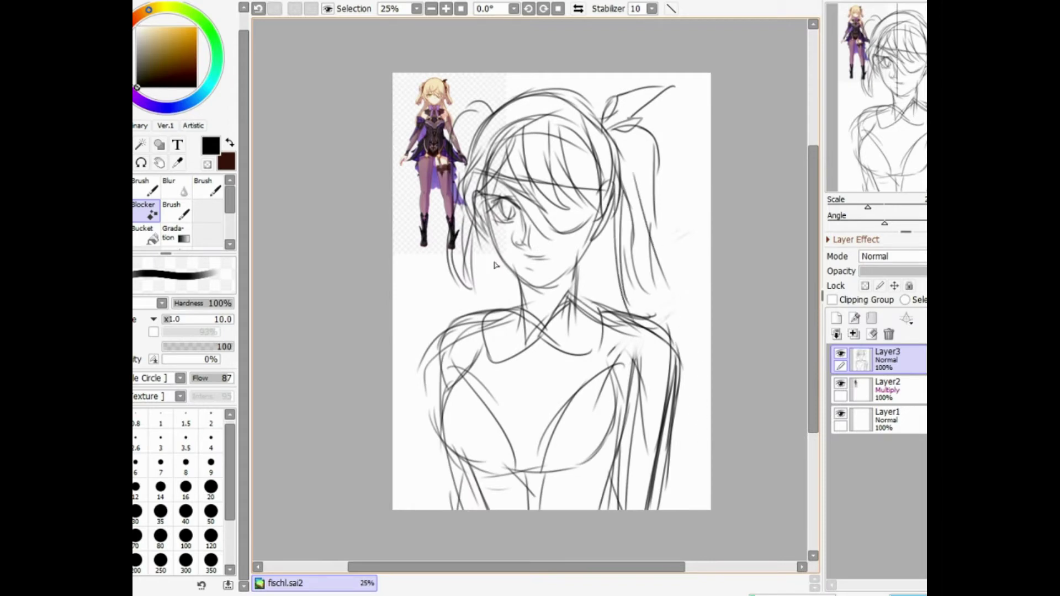
- Add long loose hair strands falling behind the shoulders and outside both arms to the canvas's lower edge
mouse_move(486, 218)
mouse_down()
mouse_move(481, 303)
mouse_move(437, 361)
mouse_move(424, 508)
mouse_up()
drag(665, 389, 701, 508)
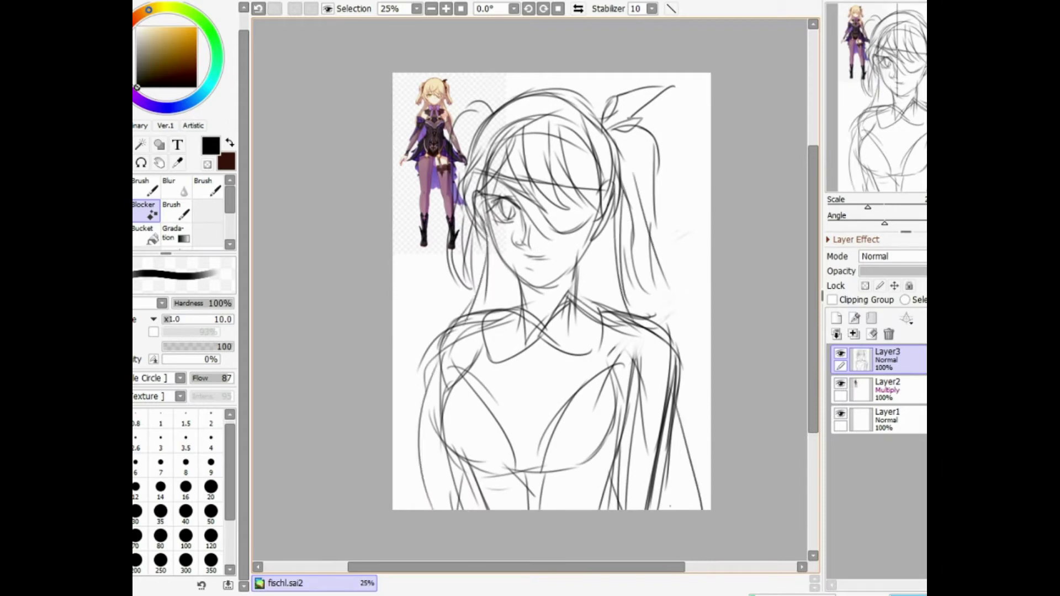
scroll(670, 506, down, 1)
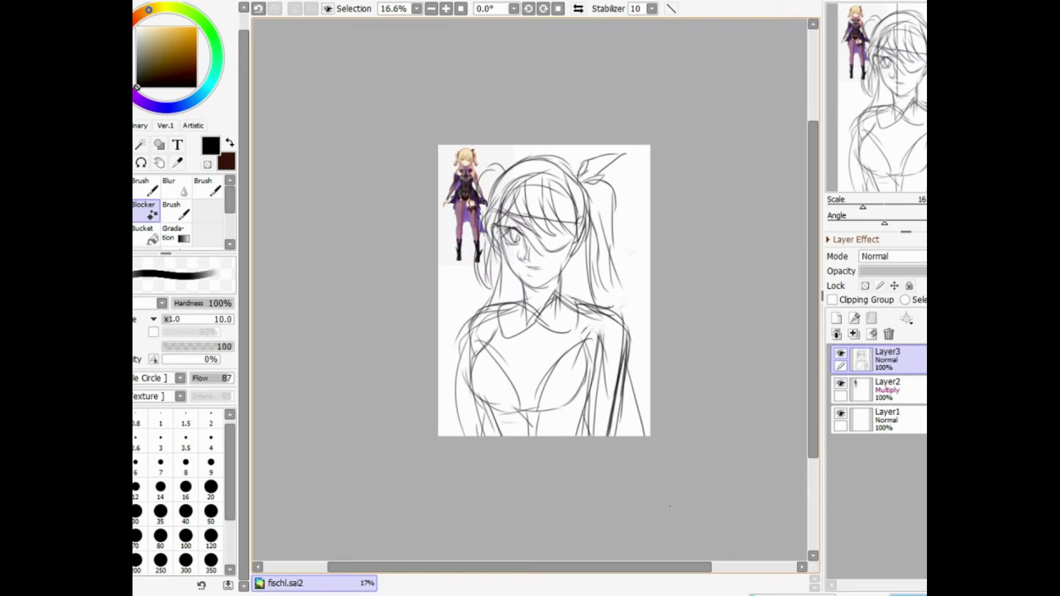
scroll(670, 506, up, 3)
scroll(670, 505, down, 1)
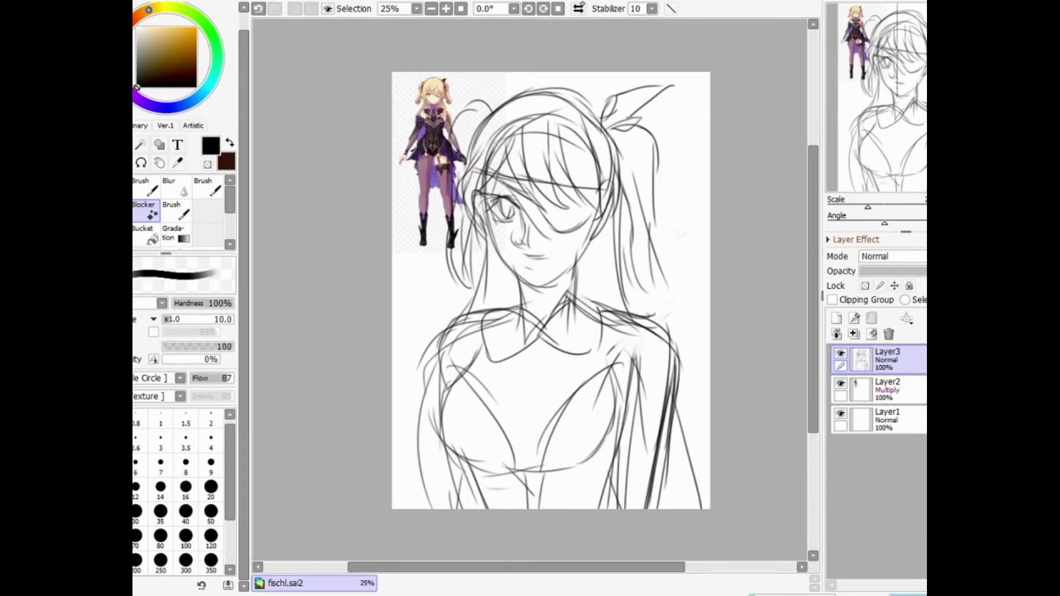
- With the view mirrored, nudge the sketch slightly and add converging strokes from the collar and shoulders to the chest's center
key(h)
drag(635, 377, 628, 374)
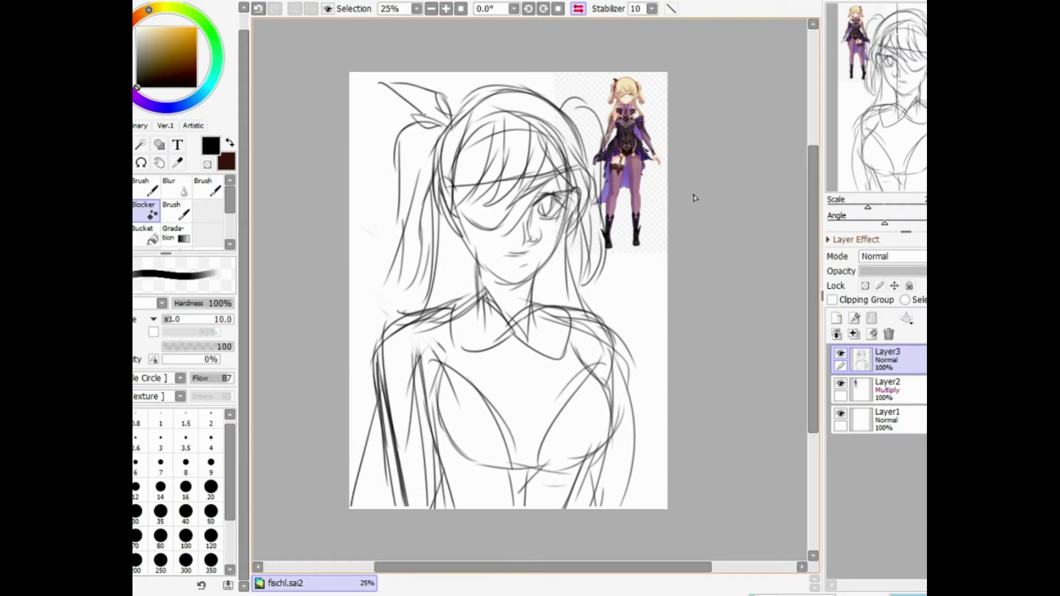
mouse_move(448, 383)
mouse_down()
mouse_move(449, 424)
mouse_move(488, 472)
mouse_up()
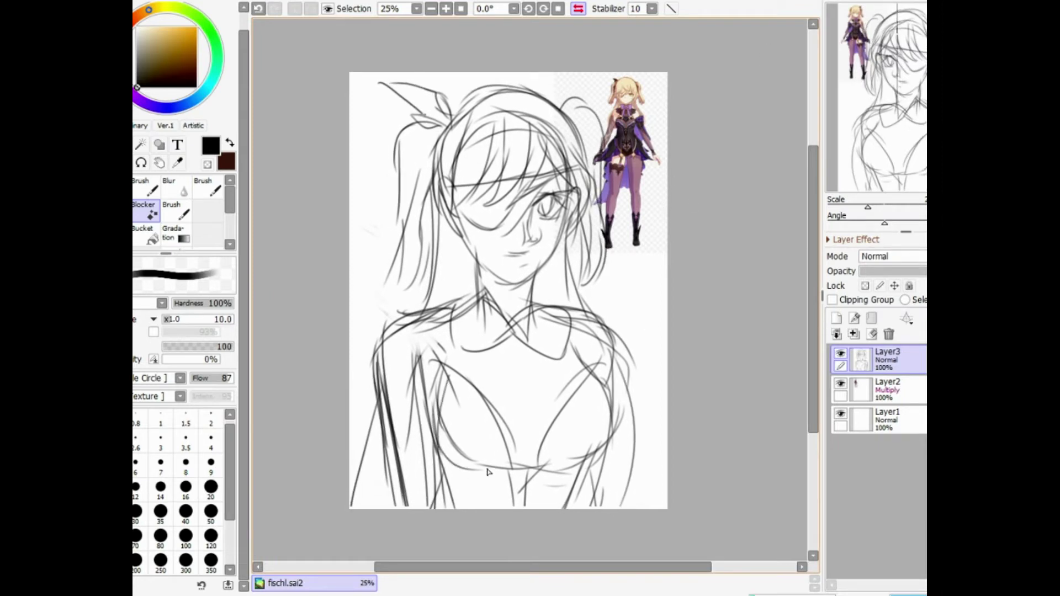
mouse_move(490, 371)
mouse_down()
mouse_move(524, 444)
mouse_move(518, 451)
mouse_move(530, 397)
mouse_up()
drag(539, 369, 524, 429)
drag(542, 348, 523, 472)
drag(505, 314, 534, 460)
drag(428, 335, 524, 411)
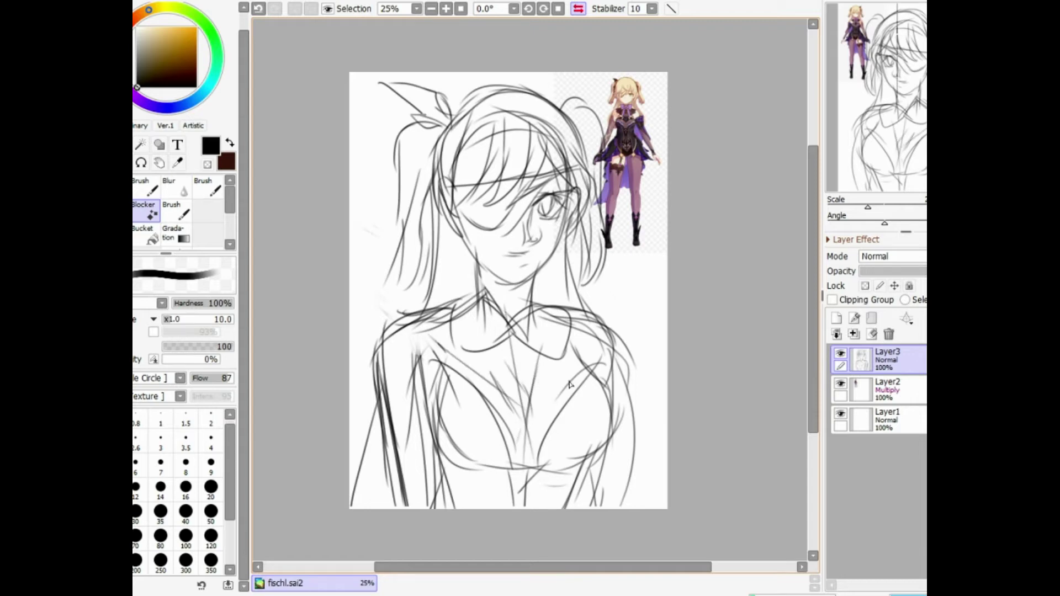
- Restore the unmirrored view and add strands to the ribboned pigtail and a contour stroke along the opposite arm
click(584, 5)
drag(658, 159, 661, 271)
drag(630, 196, 629, 269)
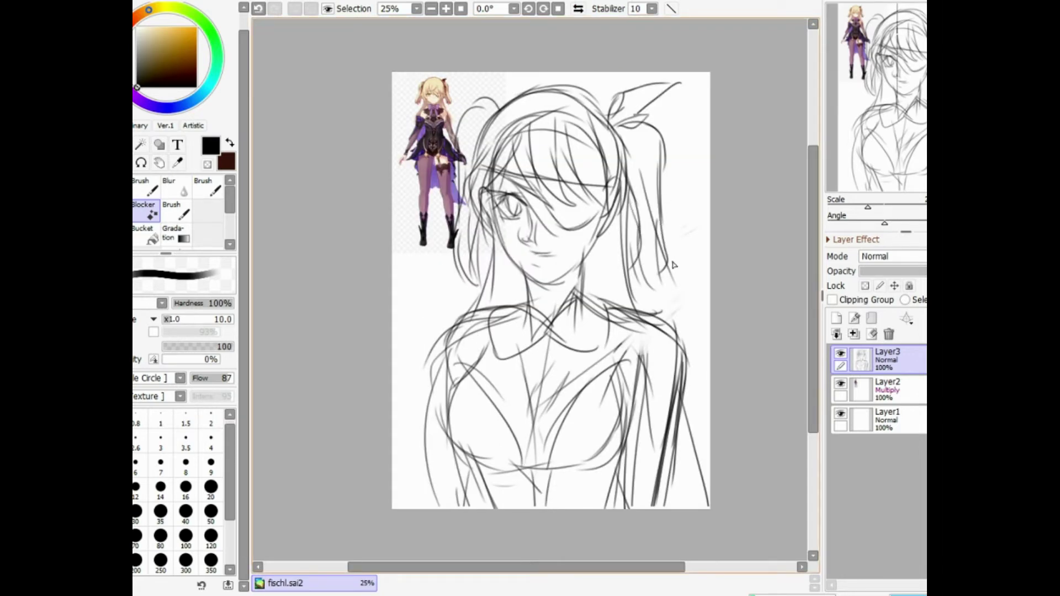
mouse_move(442, 376)
mouse_down()
mouse_move(431, 467)
mouse_move(439, 505)
mouse_move(434, 463)
mouse_up()
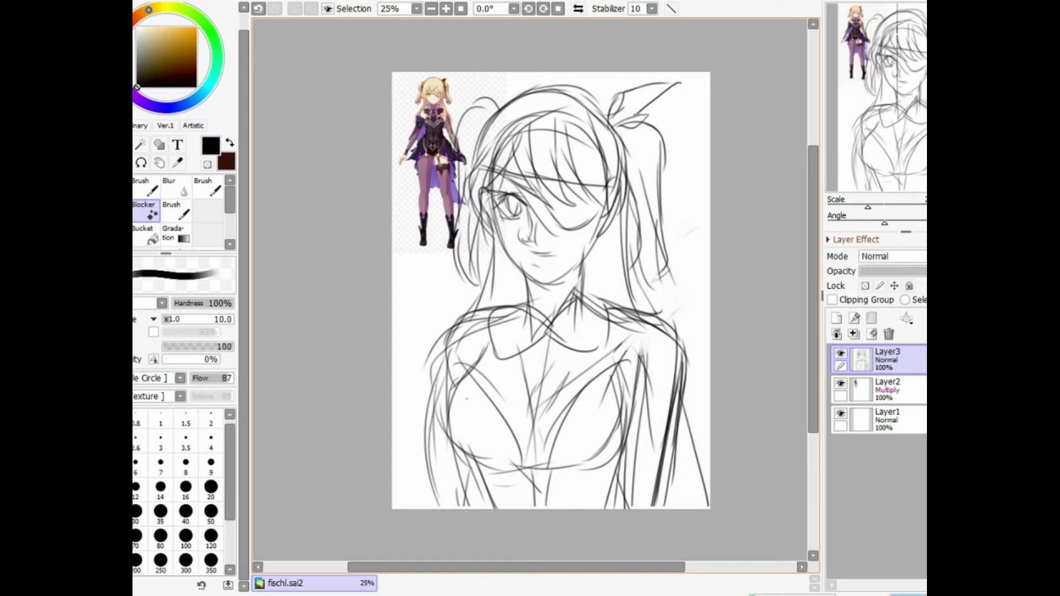
- Lower the sketch layer's opacity to 21% and create a new layer above it for the line art
click(446, 8)
click(921, 269)
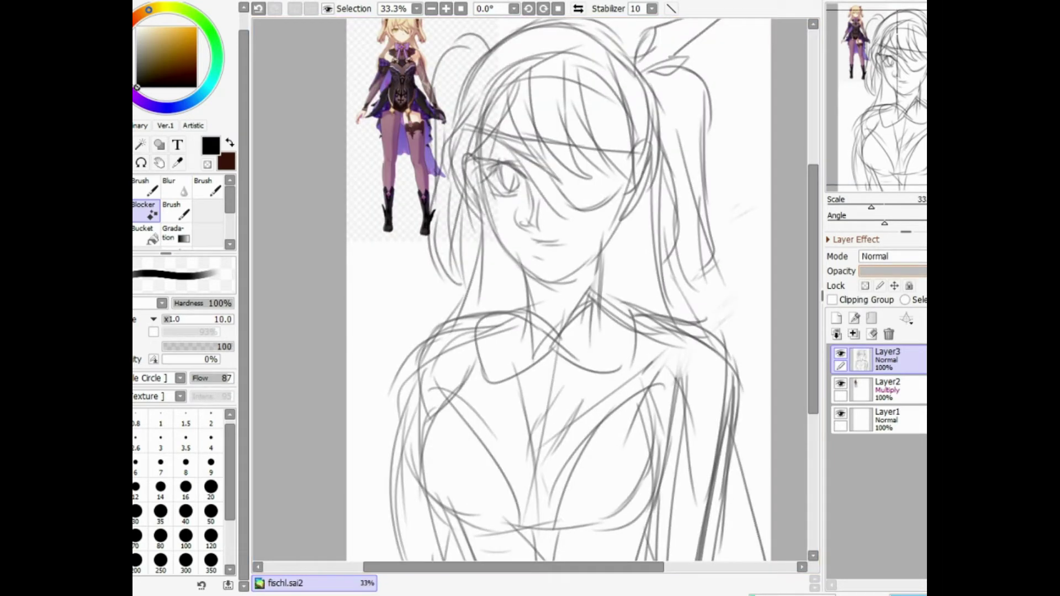
drag(921, 268, 871, 272)
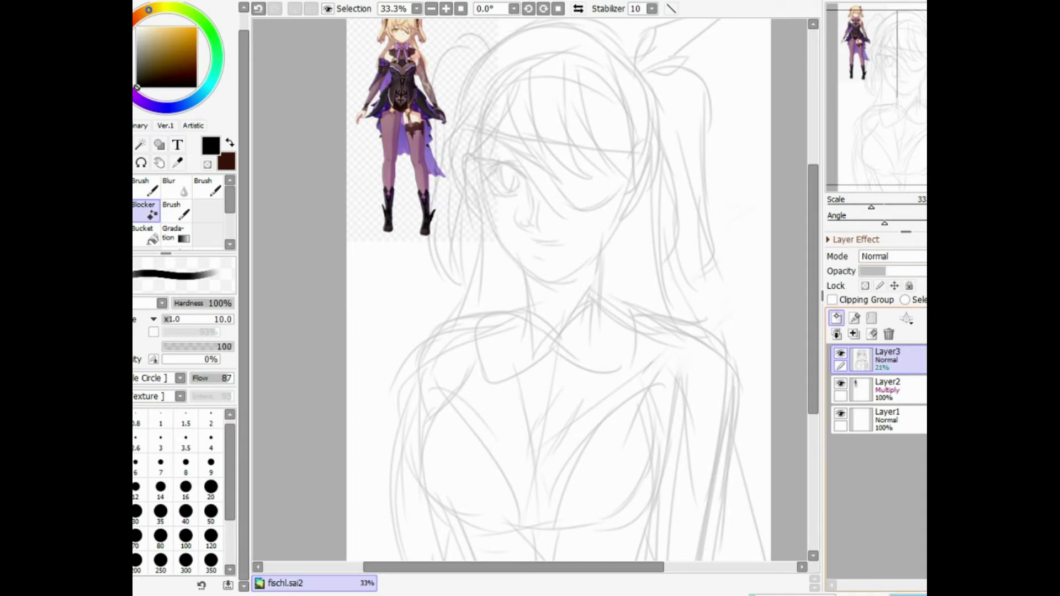
click(836, 318)
- Set the brush size to 9 and ink the face outline from temple to chin and up the other side
drag(813, 298, 814, 284)
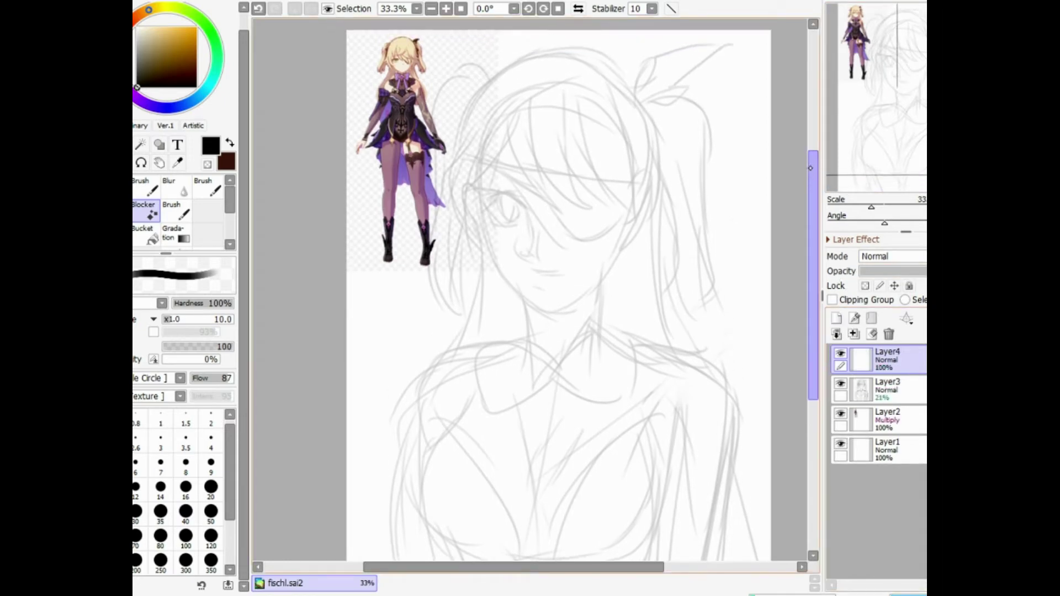
scroll(530, 290, up, 1)
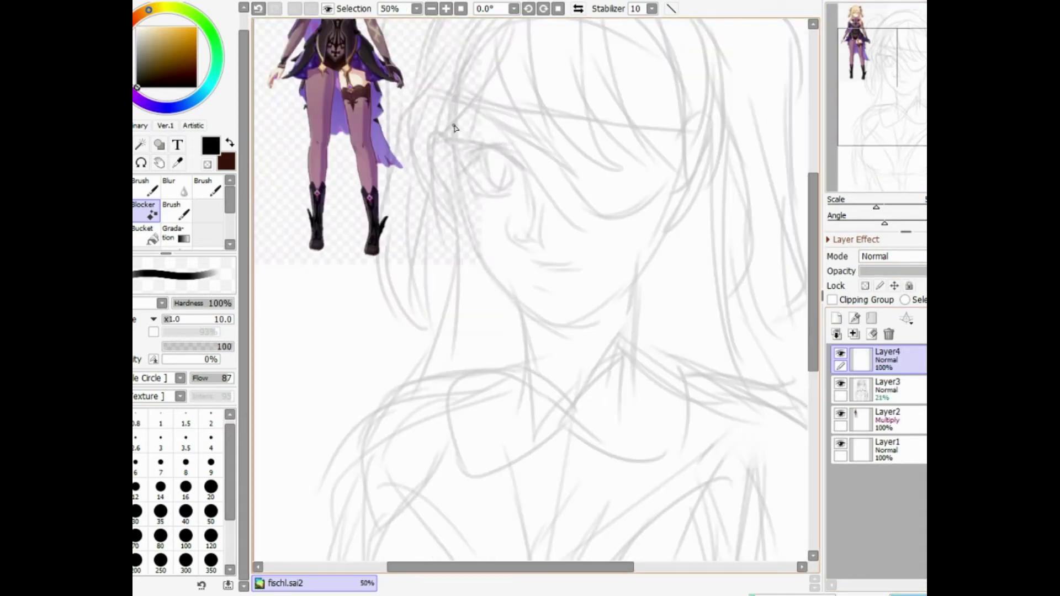
key(bracketleft)
mouse_move(447, 115)
mouse_down()
mouse_move(459, 194)
mouse_move(497, 276)
mouse_up()
mouse_move(472, 236)
mouse_down()
mouse_move(538, 316)
mouse_move(616, 300)
mouse_move(589, 312)
mouse_move(663, 247)
mouse_move(652, 241)
mouse_move(631, 279)
mouse_move(671, 166)
mouse_move(673, 62)
mouse_up()
scroll(775, 146, up, 3)
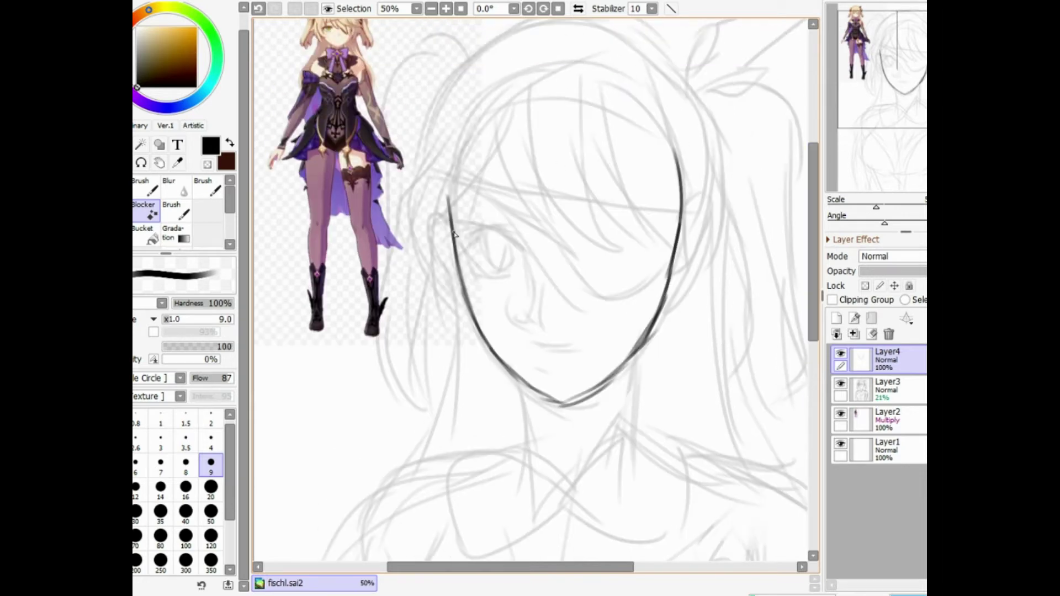
- Extend the face outline up to the temple on the eye side and ink both sides of the neck
mouse_move(454, 235)
mouse_down()
mouse_move(459, 131)
mouse_move(480, 101)
mouse_up()
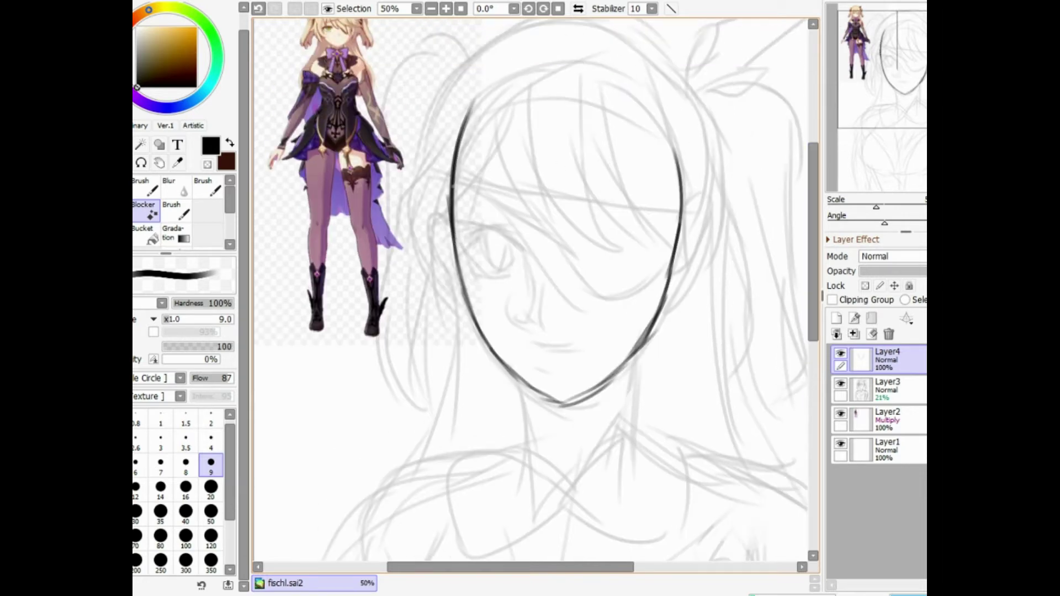
scroll(453, 187, down, 1)
key(ctrl+plus)
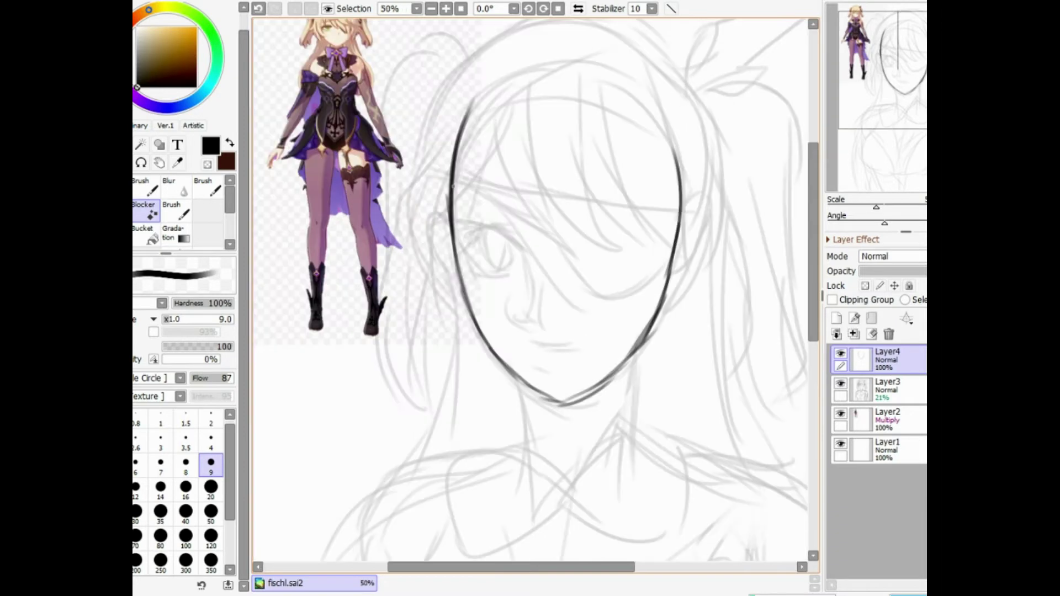
drag(516, 380, 527, 478)
drag(646, 325, 640, 462)
- Ink both shoulder lines from the base of the neck out to the upper arms
key(ctrl+minus)
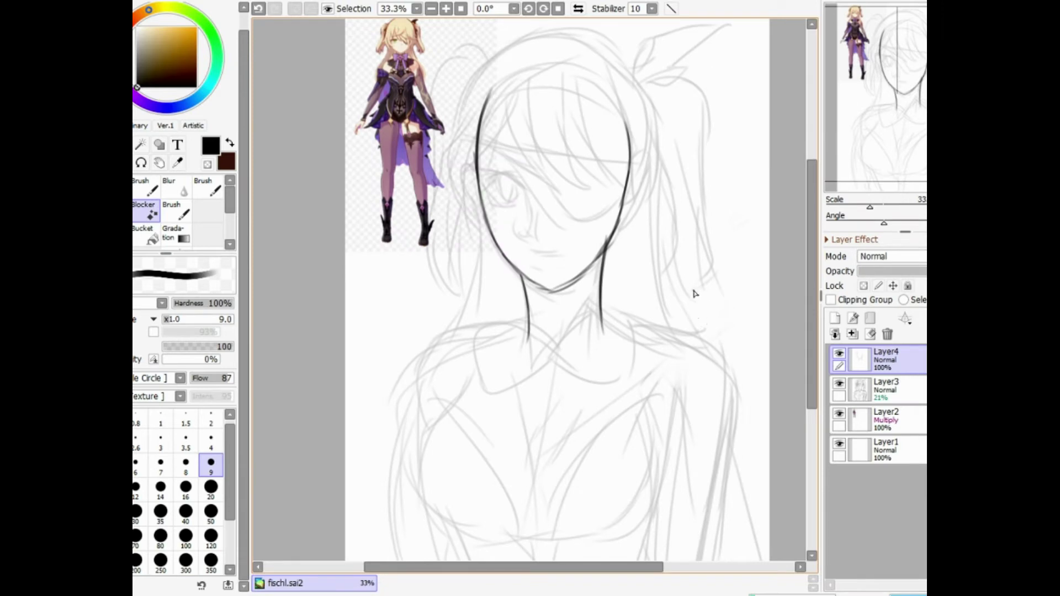
drag(602, 308, 635, 326)
mouse_move(490, 331)
mouse_down()
mouse_move(522, 320)
mouse_move(445, 345)
mouse_move(409, 389)
mouse_move(420, 464)
mouse_up()
mouse_move(619, 314)
mouse_down()
mouse_move(658, 326)
mouse_move(727, 377)
mouse_up()
- Ink the outer contours of both arms down to the lower edge of the canvas
key(ctrl+minus)
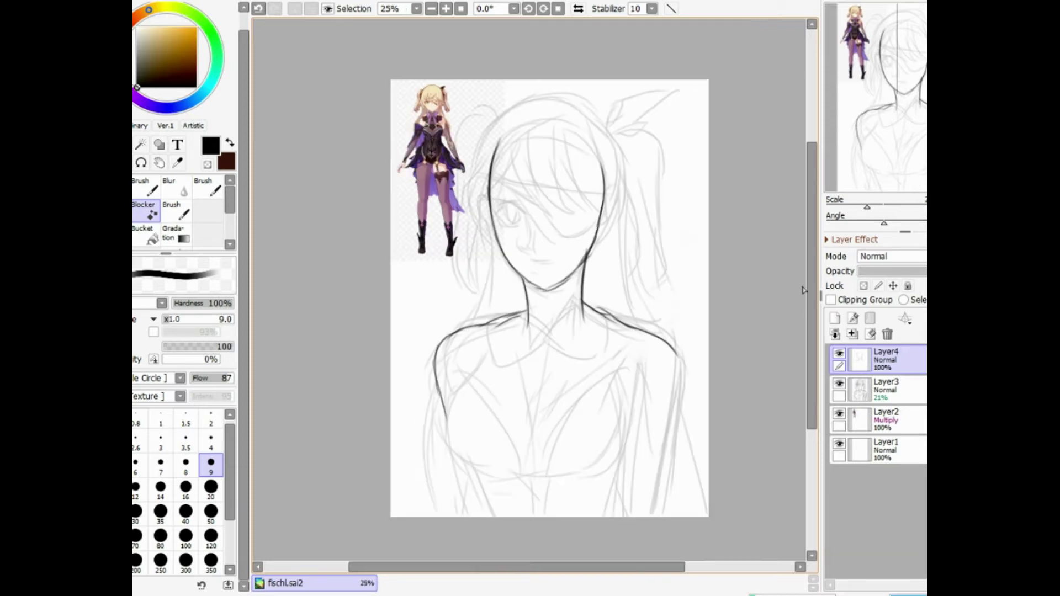
drag(808, 262, 808, 283)
key(ctrl+plus)
mouse_move(609, 263)
mouse_down()
mouse_move(715, 312)
mouse_move(737, 359)
mouse_move(695, 506)
mouse_up()
drag(722, 405, 698, 544)
key(ctrl+minus)
drag(418, 411, 429, 511)
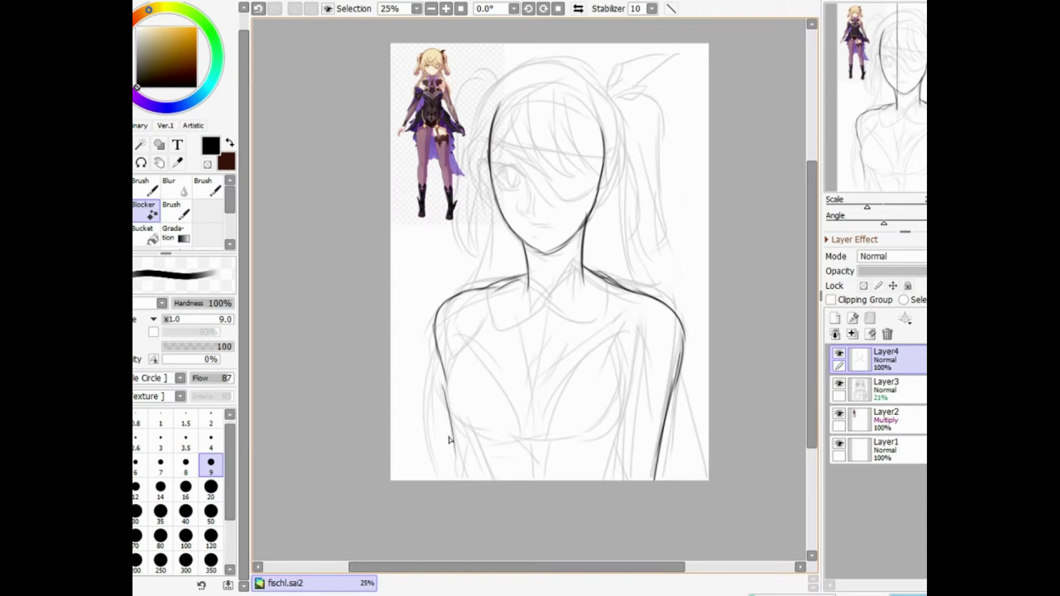
- Ink the visible eye with its lid lines, iris, pupil and lashes, and add the eyebrow above it
key(ctrl+plus)
scroll(458, 390, up, 1)
key(ctrl+plus)
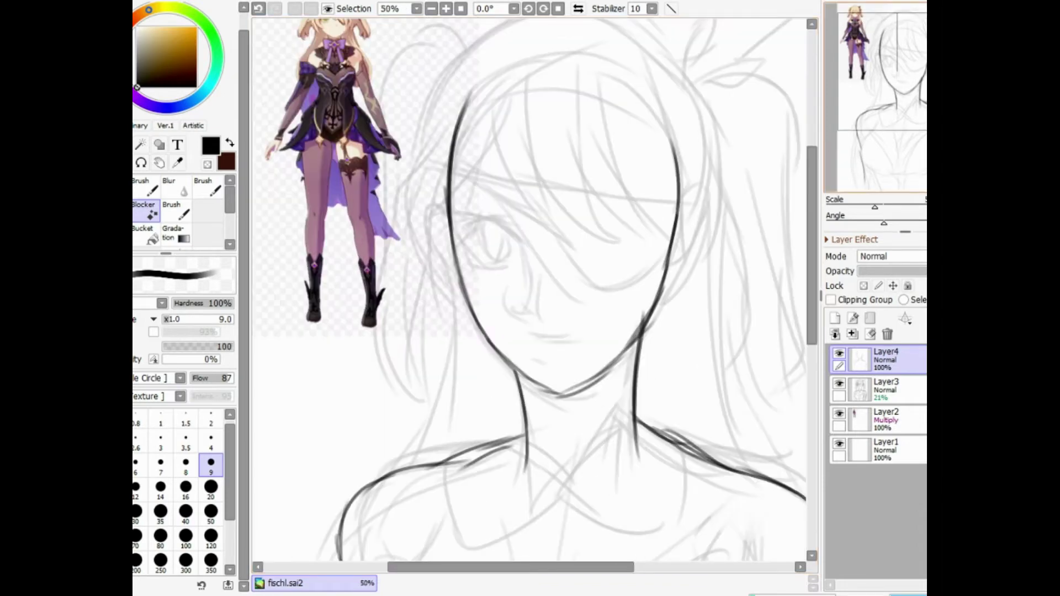
scroll(742, 136, up, 1)
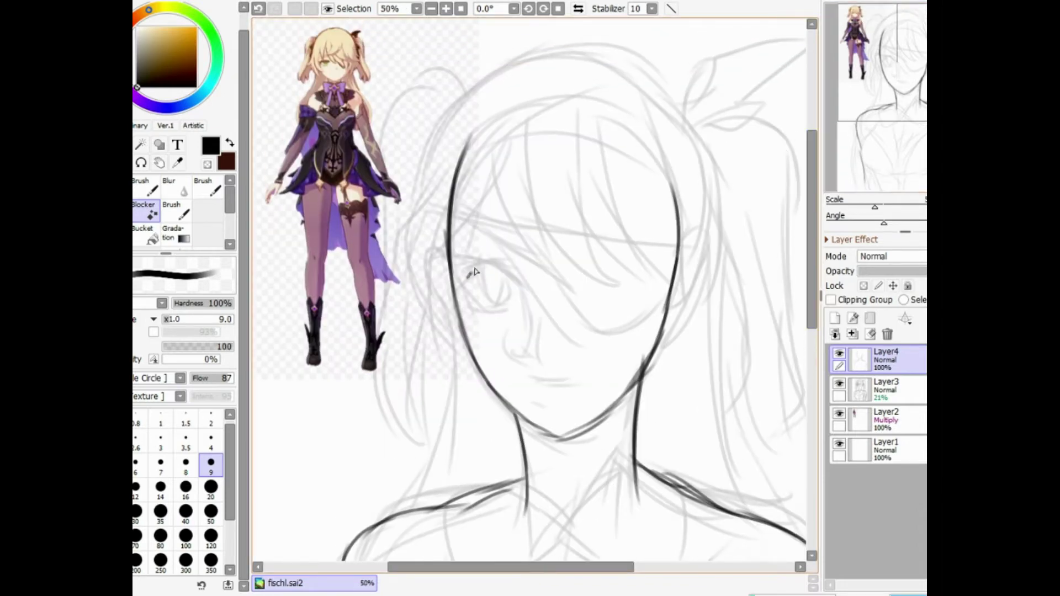
drag(475, 271, 522, 291)
drag(446, 270, 499, 303)
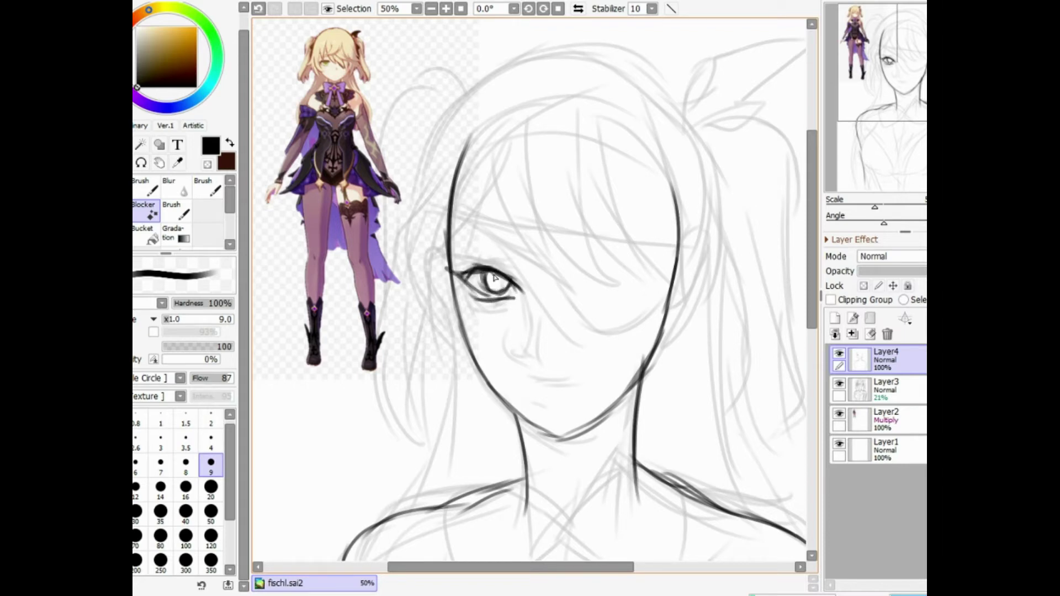
drag(494, 278, 503, 283)
drag(459, 269, 491, 263)
mouse_move(429, 248)
mouse_down()
mouse_move(490, 243)
mouse_move(507, 259)
mouse_up()
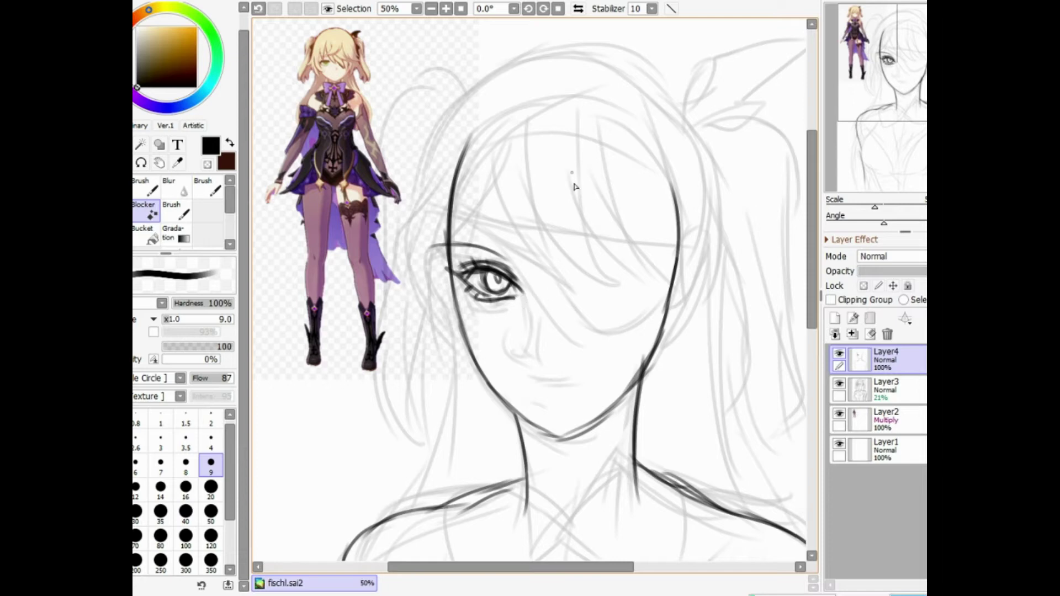
- Ink the eyepatch with its strap across the forehead and an angular lower edge over the covered eye
drag(450, 221, 541, 267)
mouse_move(574, 307)
mouse_down()
mouse_move(607, 339)
mouse_move(640, 331)
mouse_move(668, 301)
mouse_up()
mouse_move(444, 213)
mouse_down()
mouse_move(571, 241)
mouse_move(673, 249)
mouse_up()
mouse_move(302, 432)
mouse_down()
mouse_move(344, 409)
mouse_move(364, 416)
mouse_up()
mouse_move(328, 409)
mouse_down()
mouse_move(314, 416)
mouse_move(327, 409)
mouse_up()
drag(326, 422, 364, 432)
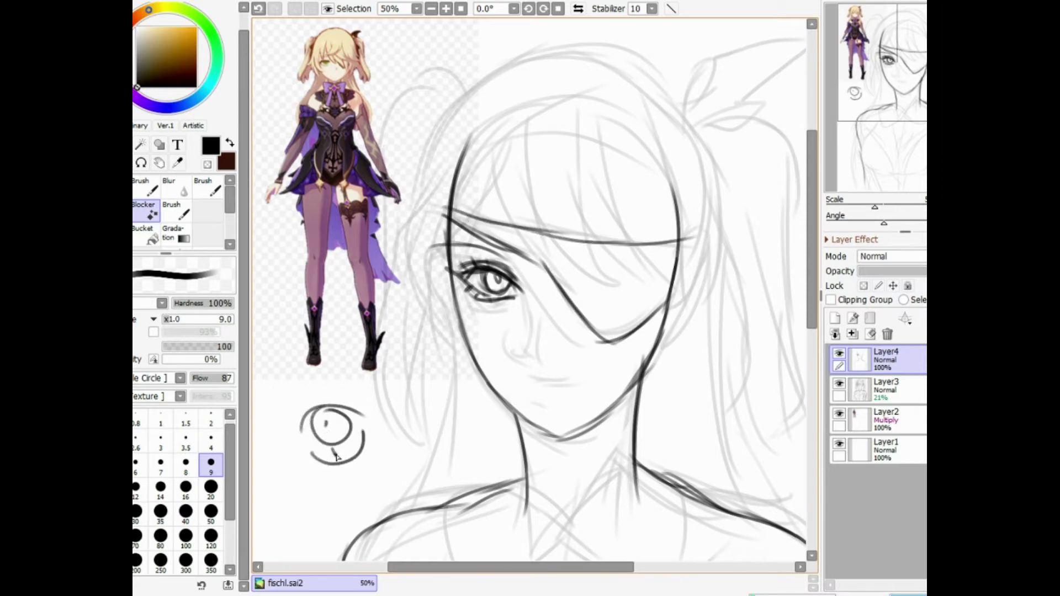
key(ctrl+z)
key(ctrl+z)
key(ctrl+z)
key(ctrl+z)
key(ctrl+z)
key(ctrl+z)
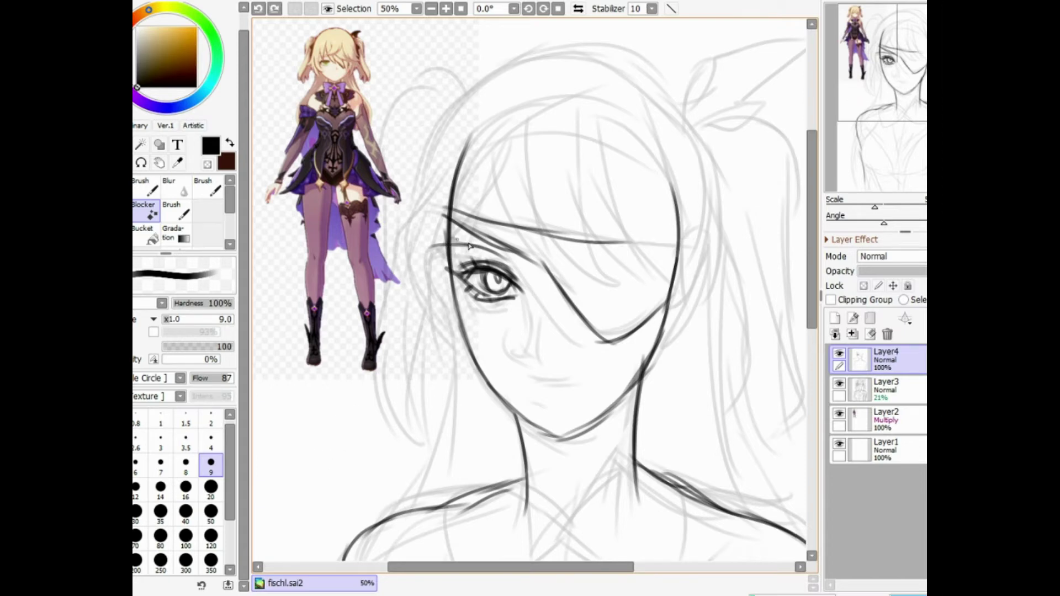
- Touch up the brow line and ink the nose from the bridge down to its tip and underside
drag(459, 257, 511, 259)
drag(530, 307, 532, 361)
key(ctrl+z)
mouse_move(528, 288)
mouse_down()
mouse_move(523, 346)
mouse_move(534, 371)
mouse_up()
drag(502, 347, 534, 367)
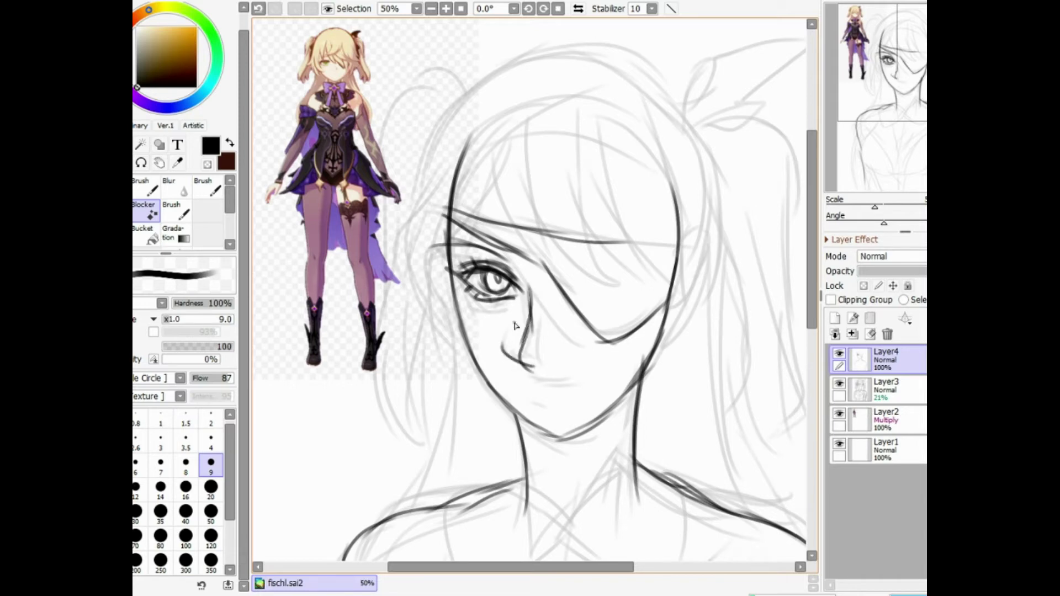
- Add a side contour to the nose with trial nostril and lip strokes, undoing the unwanted ones
mouse_move(523, 296)
mouse_down()
mouse_move(535, 369)
mouse_move(574, 383)
mouse_move(566, 391)
mouse_up()
key(ctrl+z)
key(ctrl+z)
key(ctrl+z)
key(ctrl+z)
key(ctrl+z)
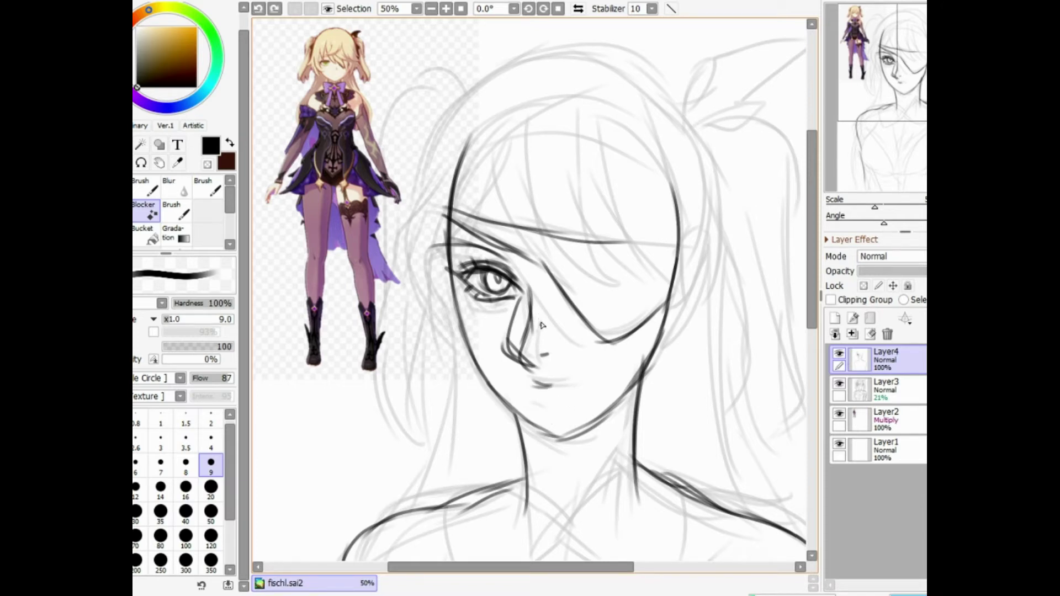
- Erase the excess strokes around the nose tip and lips, then ink the nostril mark and the mouth
key(e)
drag(547, 356, 503, 332)
click(148, 212)
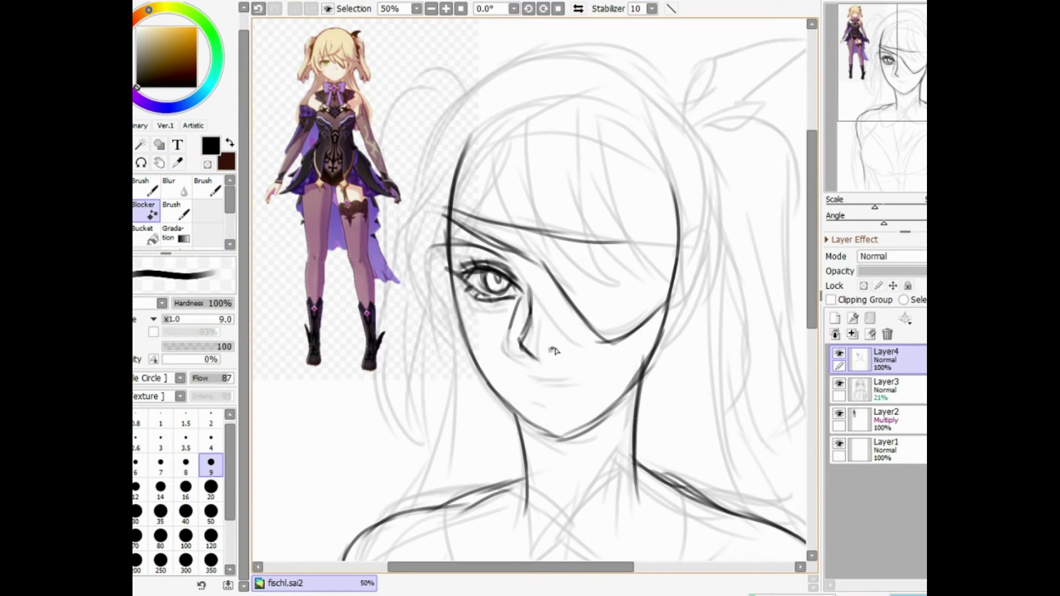
drag(524, 378, 578, 387)
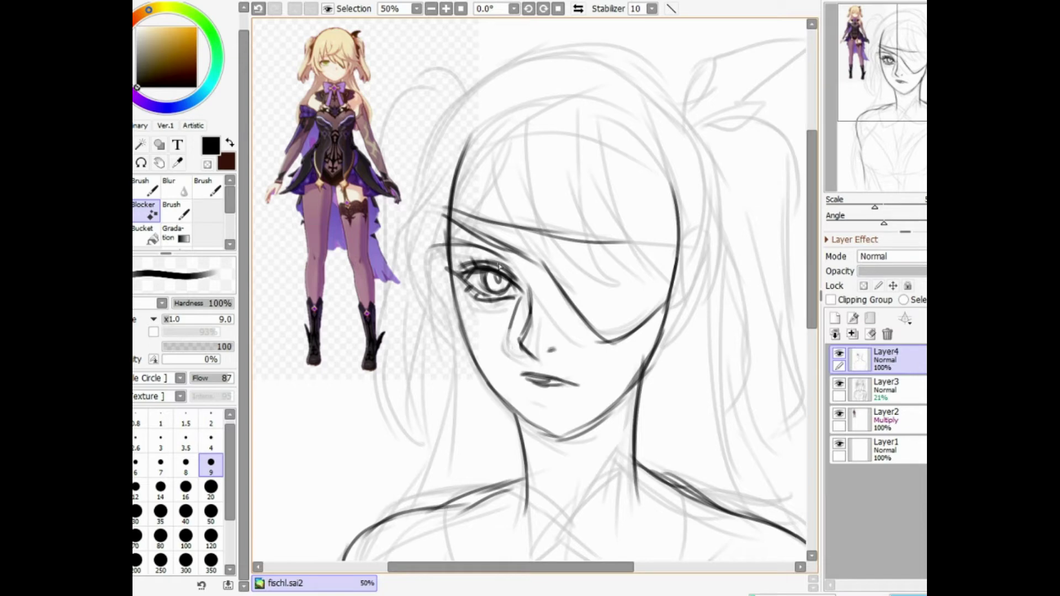
scroll(593, 279, down, 1)
scroll(593, 279, up, 1)
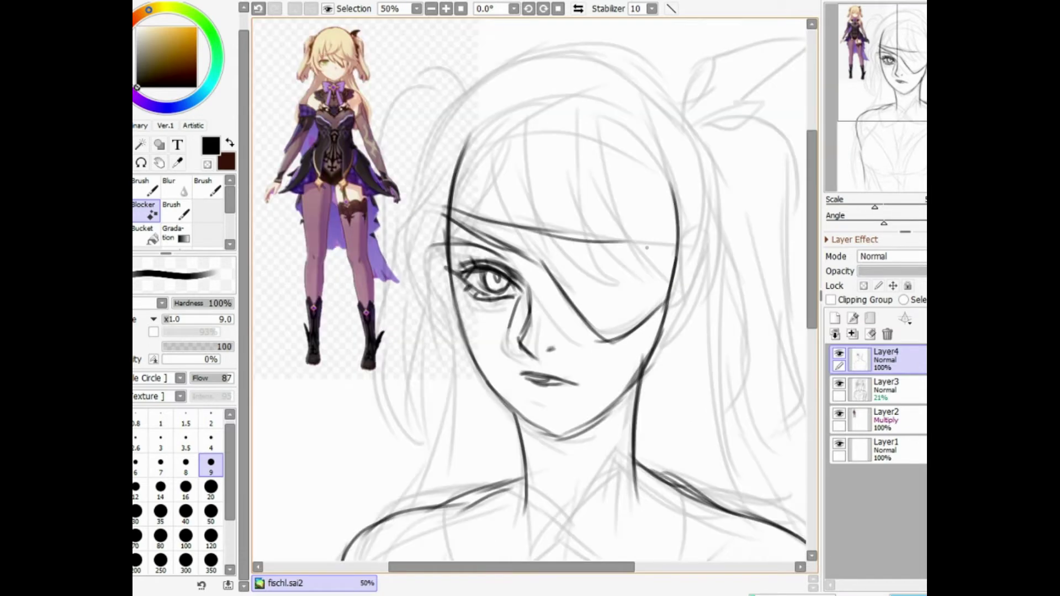
- Ink the hair strands at the temple on the eyepatch side and the long bangs sweeping across the eyepatch
mouse_move(629, 92)
mouse_down()
mouse_move(667, 129)
mouse_move(718, 249)
mouse_move(659, 157)
mouse_up()
mouse_move(673, 199)
mouse_down()
mouse_move(716, 279)
mouse_move(606, 227)
mouse_move(568, 137)
mouse_move(647, 307)
mouse_up()
drag(647, 307, 653, 248)
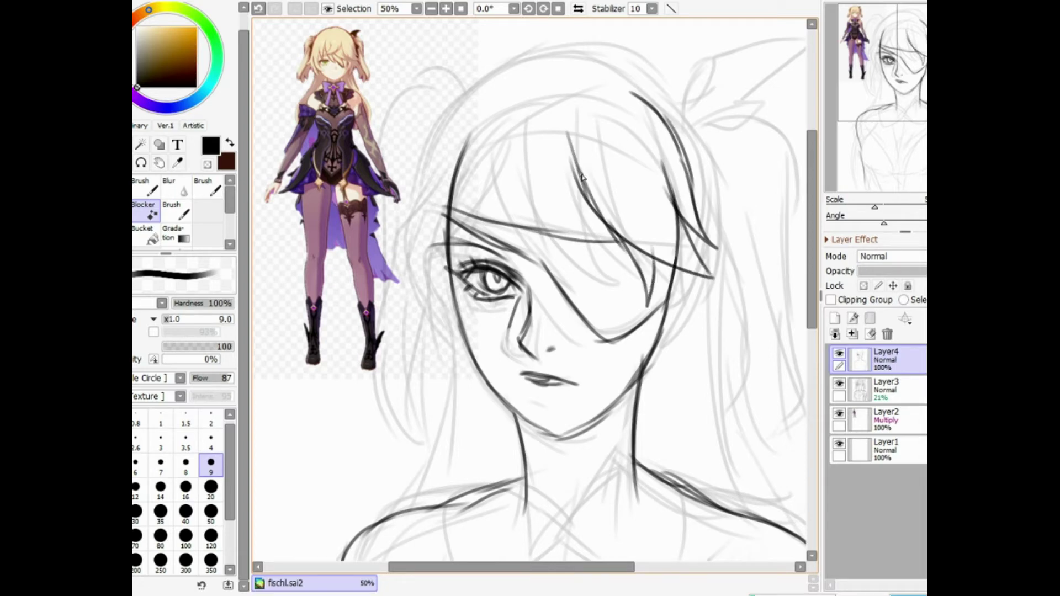
mouse_move(581, 172)
mouse_down()
mouse_move(624, 301)
mouse_move(616, 320)
mouse_move(529, 173)
mouse_up()
mouse_move(563, 260)
mouse_down()
mouse_move(621, 330)
mouse_move(624, 321)
mouse_up()
- Erase the eyepatch's angular lower edge and redraw it as a rounder curve
key(e)
key([)
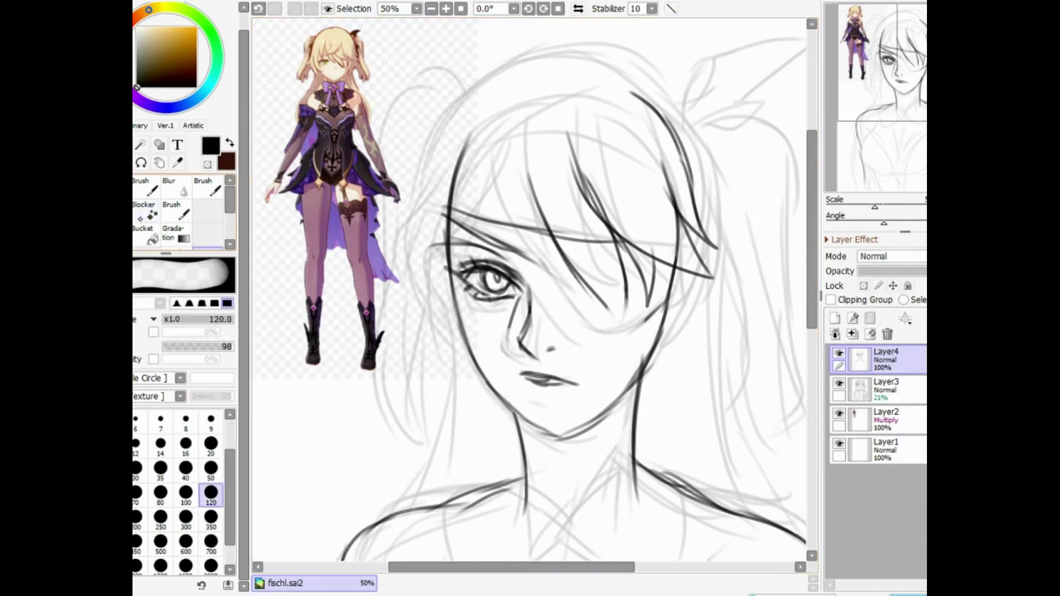
click(146, 211)
mouse_move(535, 261)
mouse_down()
mouse_move(585, 315)
mouse_move(624, 330)
mouse_move(678, 274)
mouse_up()
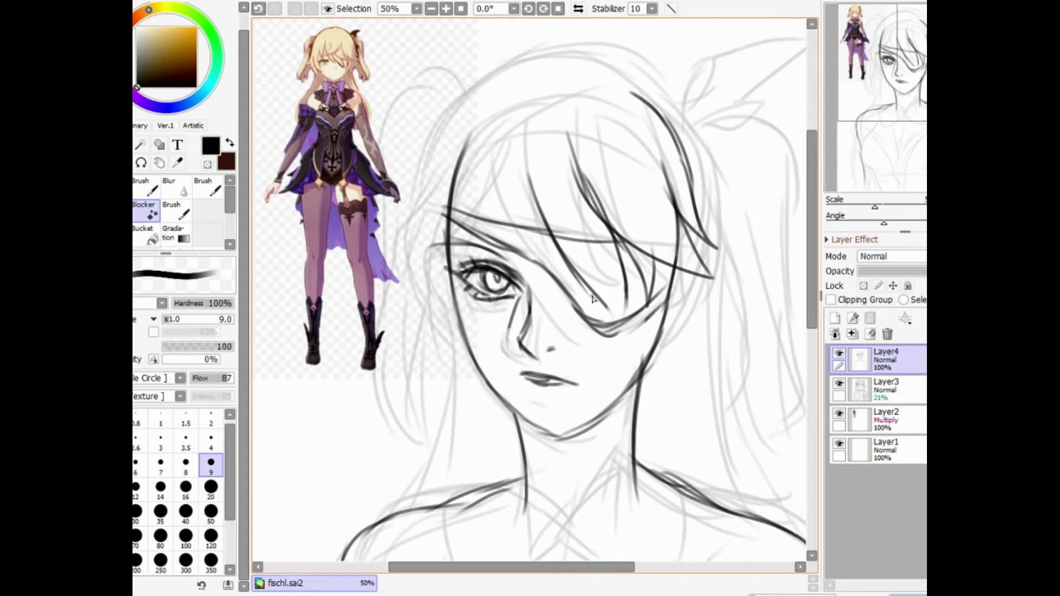
- Add short strands over the eyepatch and a strand falling from the parting, undoing the surplus strokes
drag(592, 301, 601, 266)
drag(605, 261, 606, 303)
mouse_move(568, 131)
mouse_down()
mouse_move(533, 237)
mouse_move(529, 172)
mouse_move(505, 213)
mouse_move(518, 161)
mouse_up()
key(ctrl+z)
key(ctrl+z)
key(ctrl+z)
key(ctrl+z)
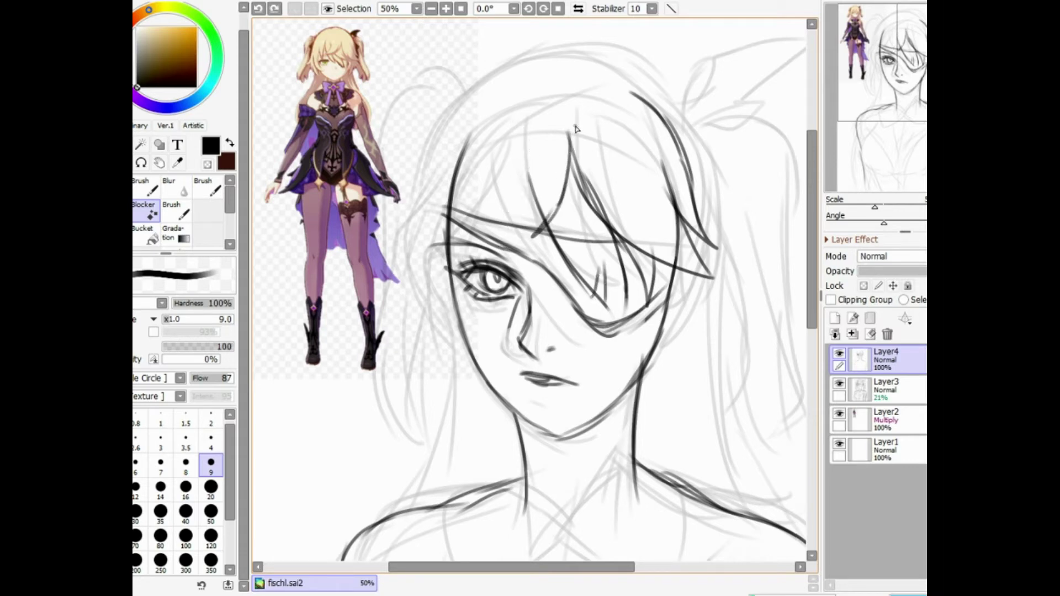
- Ink pointed bangs from the parting across the forehead and down past the visible eye
mouse_move(576, 125)
mouse_down()
mouse_move(497, 236)
mouse_move(466, 245)
mouse_up()
mouse_move(465, 245)
mouse_down()
mouse_move(508, 184)
mouse_move(525, 123)
mouse_up()
mouse_move(537, 138)
mouse_down()
mouse_move(550, 276)
mouse_move(573, 305)
mouse_up()
mouse_move(500, 174)
mouse_down()
mouse_move(557, 293)
mouse_move(503, 131)
mouse_move(485, 253)
mouse_move(472, 184)
mouse_up()
mouse_move(489, 149)
mouse_down()
mouse_move(448, 259)
mouse_move(488, 361)
mouse_move(470, 125)
mouse_move(469, 355)
mouse_move(481, 359)
mouse_up()
- Ink the layered side locks beside the cheek and ear on the visible-eye side
drag(445, 301, 458, 376)
mouse_move(453, 341)
mouse_down()
mouse_move(484, 408)
mouse_move(473, 400)
mouse_up()
drag(436, 285, 457, 378)
drag(435, 284, 414, 319)
drag(426, 252, 399, 331)
drag(427, 223, 415, 298)
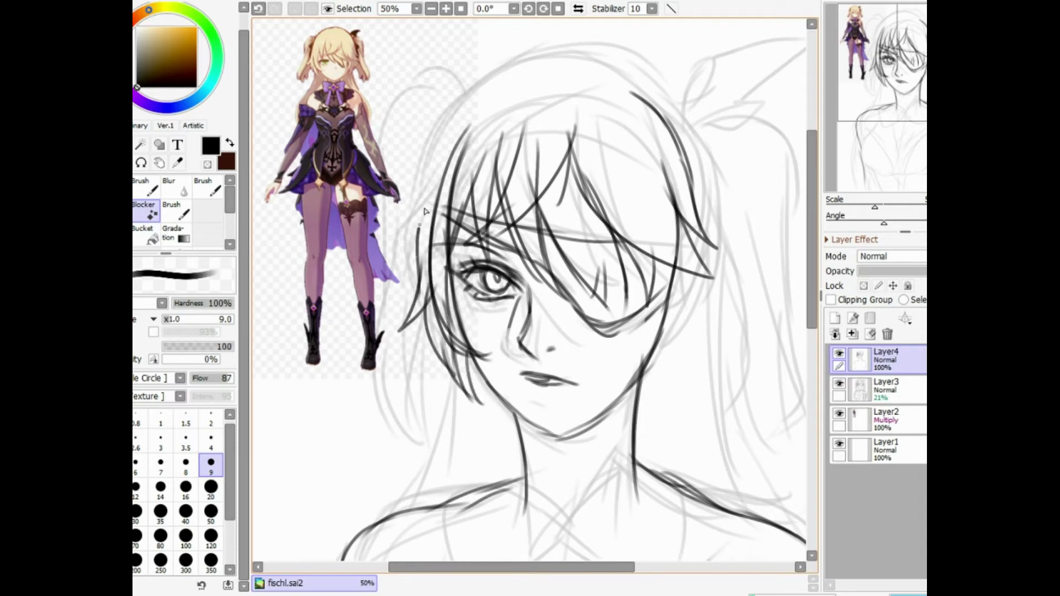
drag(443, 171, 417, 227)
- Lower the sketch layer Layer3's opacity to 9% and return to the line art layer Layer4
click(883, 391)
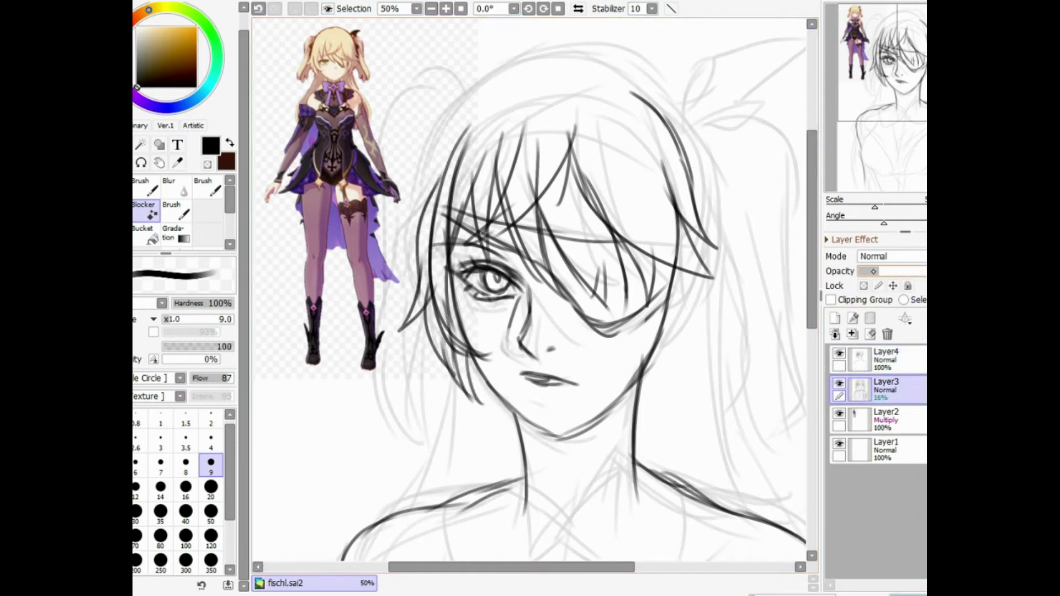
drag(873, 271, 869, 271)
click(884, 360)
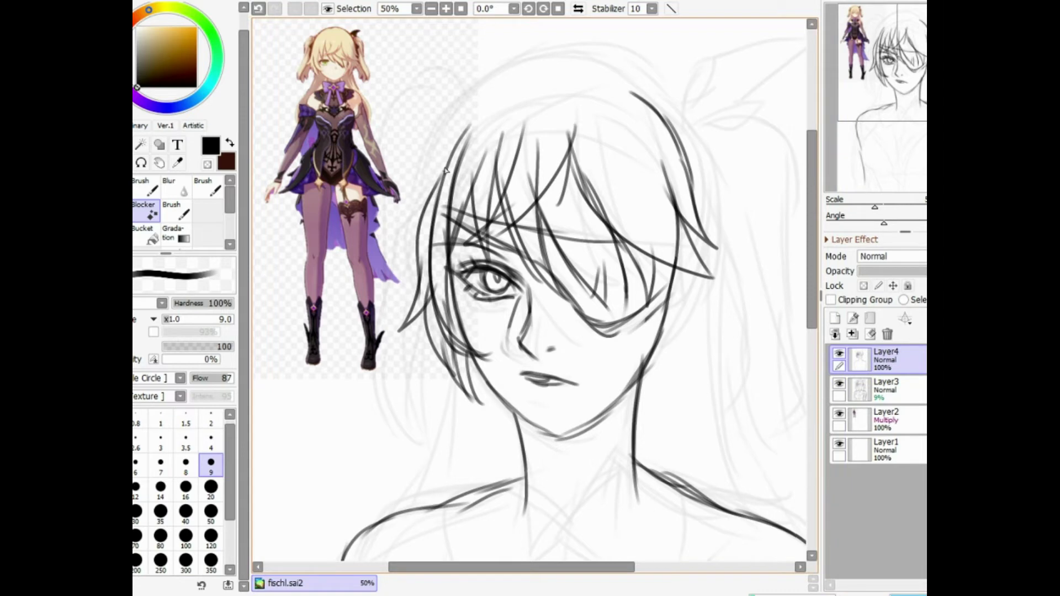
- Ink the head's hair outline from the visible-eye side over the crown to the eyepatch side
drag(425, 227, 458, 121)
drag(426, 206, 481, 92)
drag(432, 187, 528, 79)
mouse_move(457, 118)
mouse_down()
mouse_move(551, 72)
mouse_move(610, 77)
mouse_move(687, 186)
mouse_move(712, 306)
mouse_up()
- Ink the pointed side locks beside the cheek and jaw on the eyepatch side
drag(710, 269, 706, 327)
drag(701, 290, 717, 363)
mouse_move(692, 280)
mouse_down()
mouse_move(685, 328)
mouse_move(654, 382)
mouse_up()
drag(666, 348, 655, 381)
drag(651, 325, 635, 385)
drag(661, 357, 609, 396)
drag(662, 296, 635, 383)
scroll(643, 372, down, 2)
scroll(665, 316, up, 1)
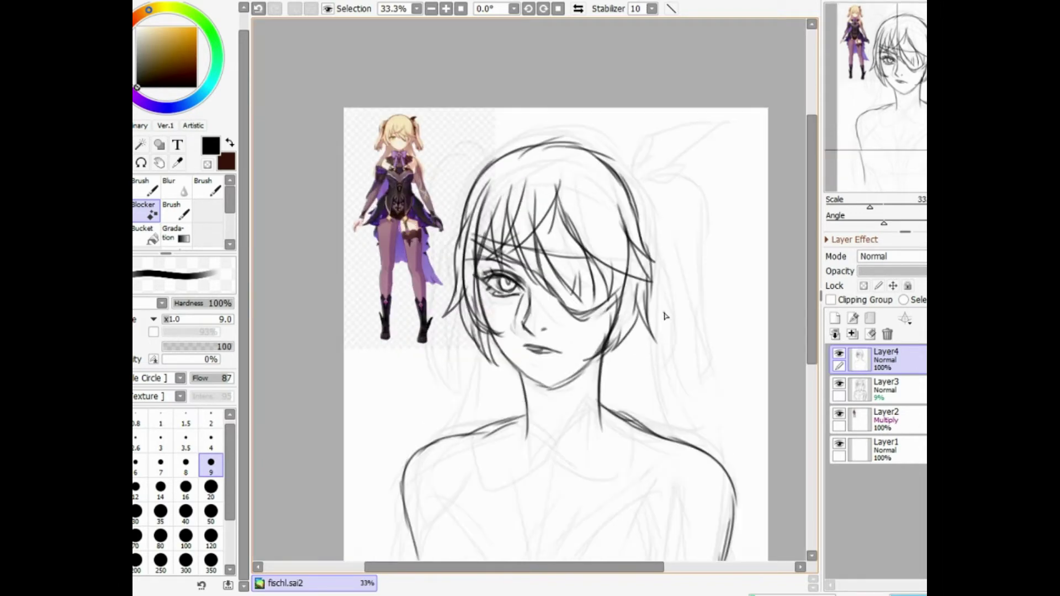
- Select Layer4 and Layer3 together, transform them by pulling the upper-left corner slightly down, and apply the distortion
key(minus)
key(minus)
key(plus)
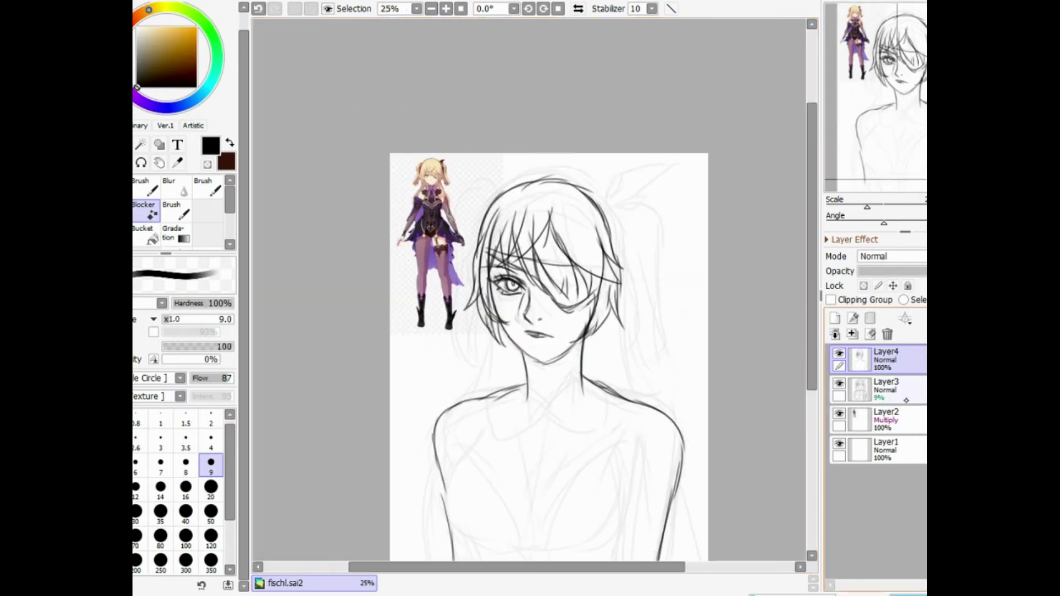
key(Page_Up)
key(Page_Down)
drag(812, 354, 812, 373)
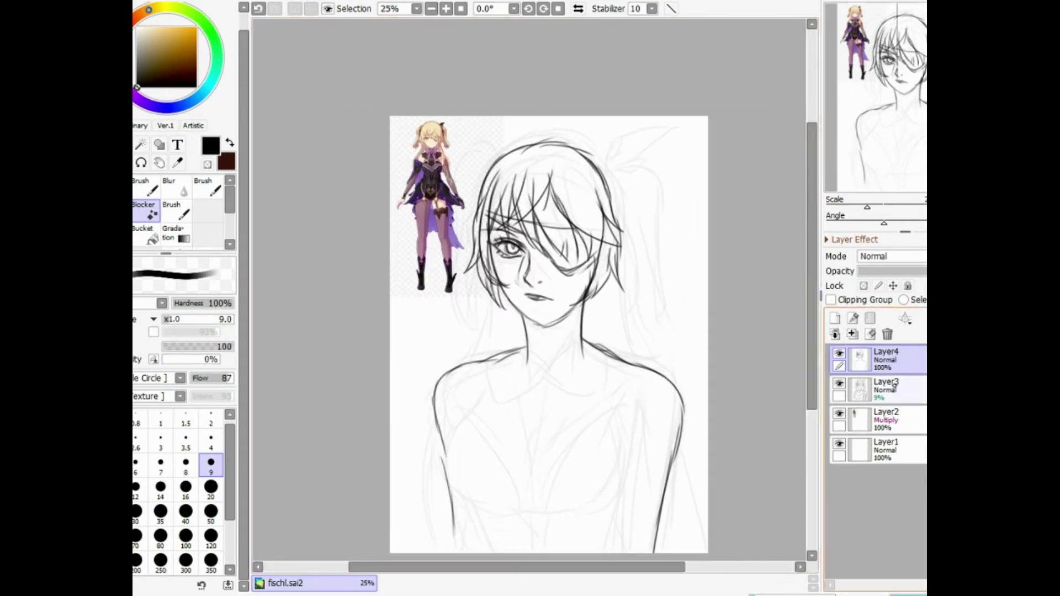
click(906, 387)
click(906, 371)
ctrl+click(906, 382)
key(ctrl+t)
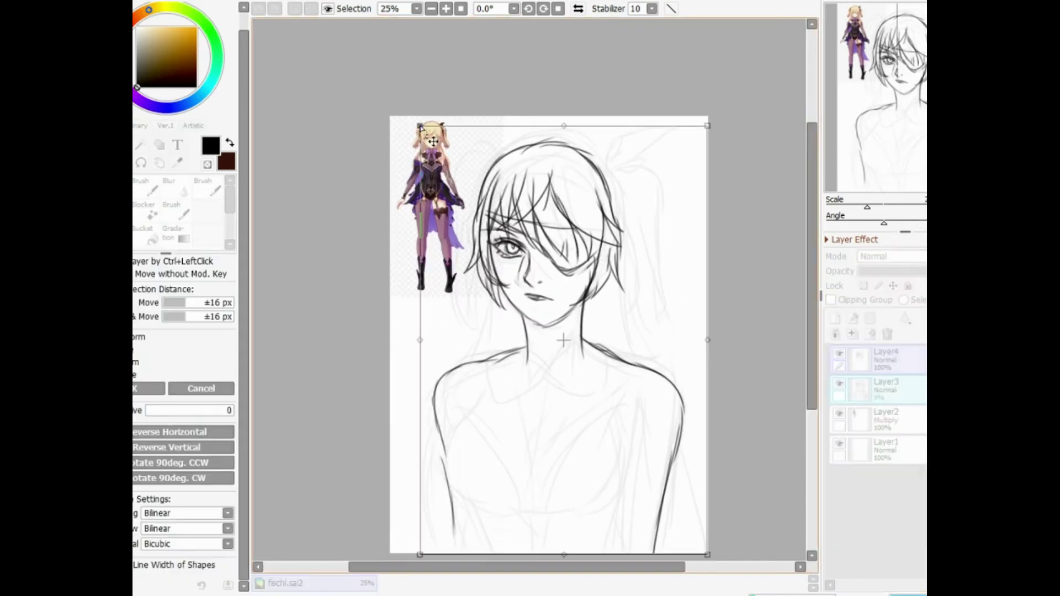
drag(418, 126, 425, 145)
scroll(530, 290, up, 1)
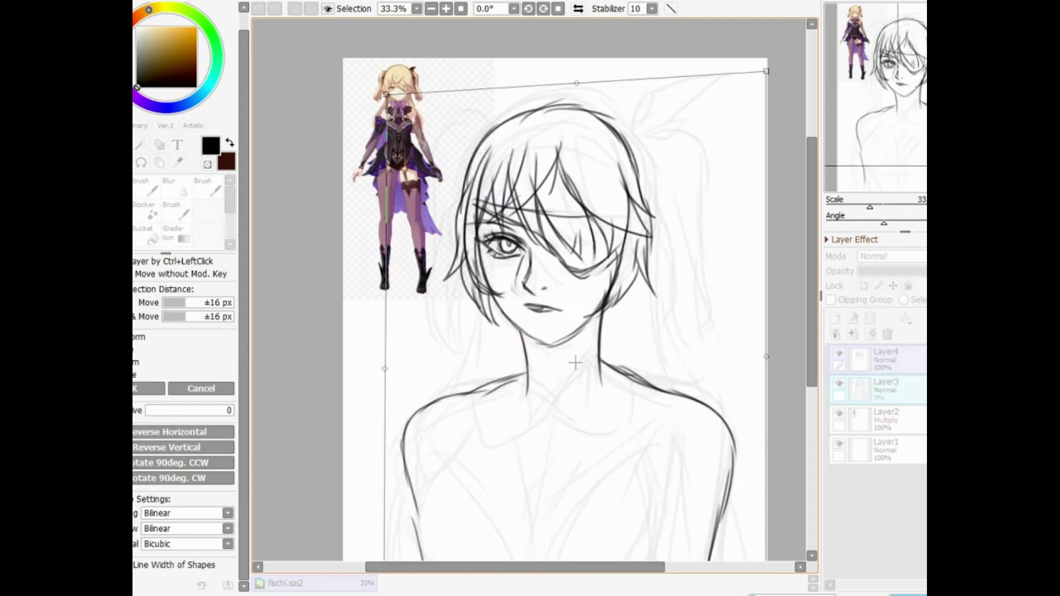
key(Return)
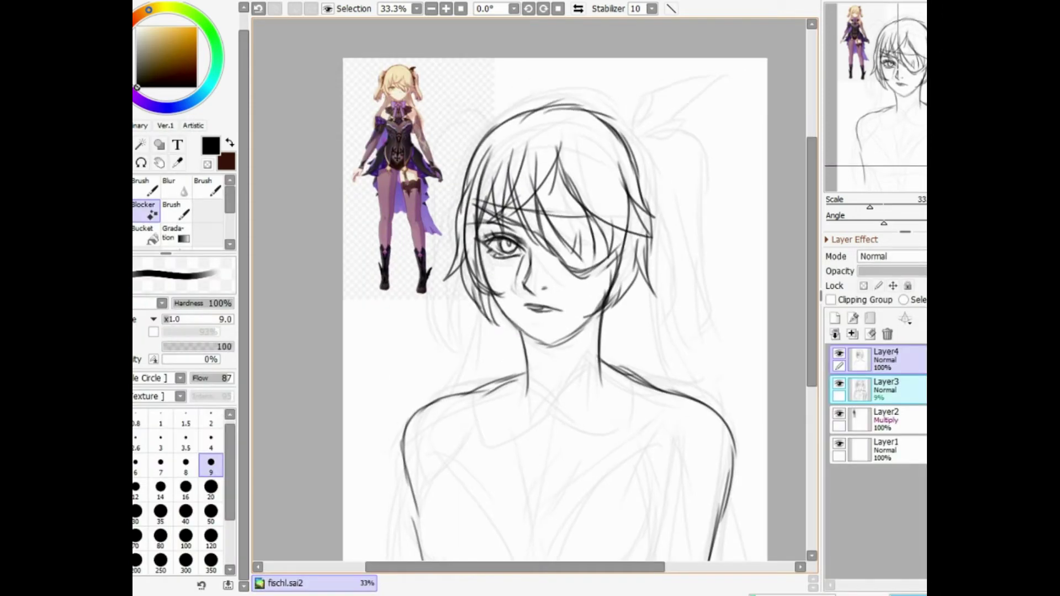
- Make Layer4 the only selected layer and ink a higher, fuller hair outline over the crown and down the eyepatch side
key(Page_Down)
drag(811, 341, 812, 358)
key(Page_Up)
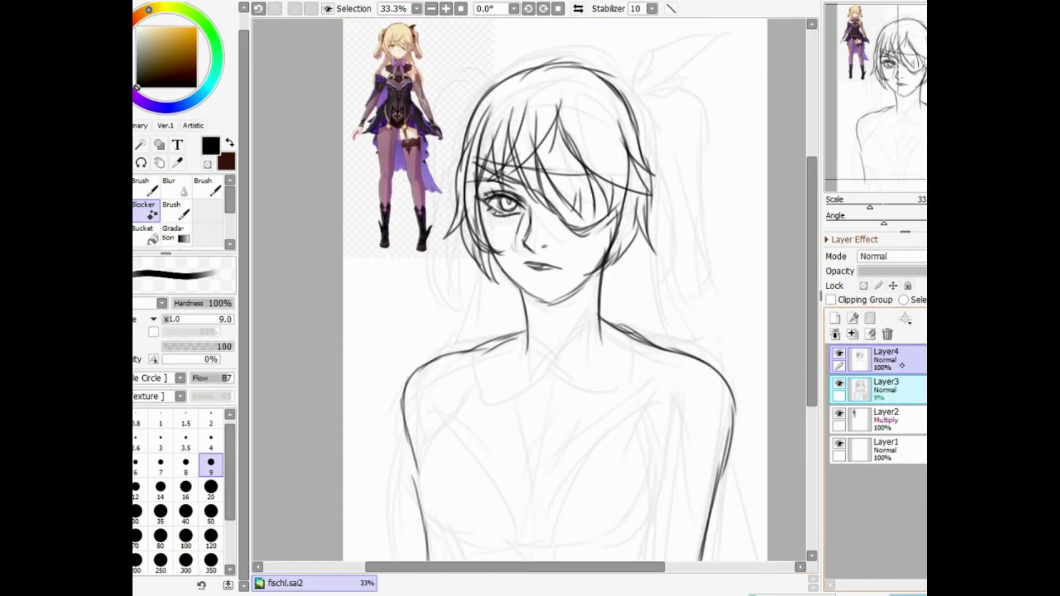
scroll(552, 287, up, 3)
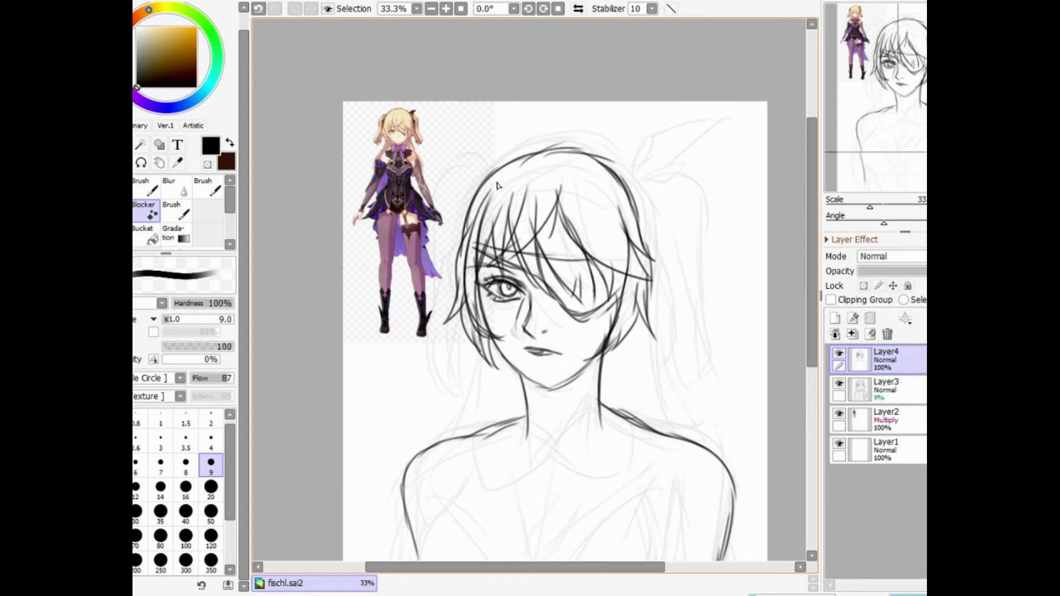
scroll(484, 92, up, 1)
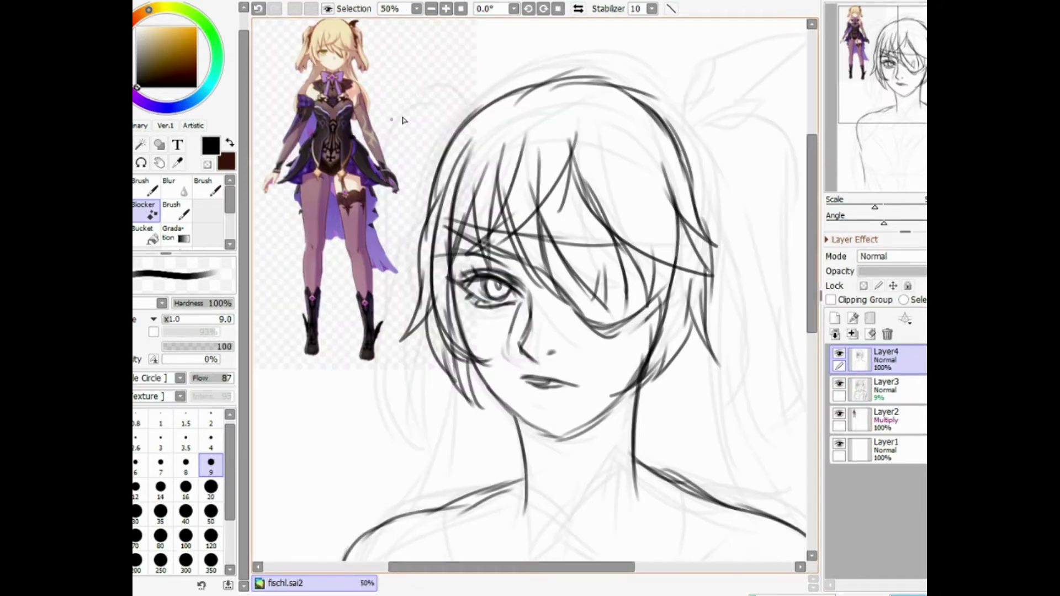
mouse_move(468, 127)
mouse_down()
mouse_move(549, 59)
mouse_move(645, 70)
mouse_up()
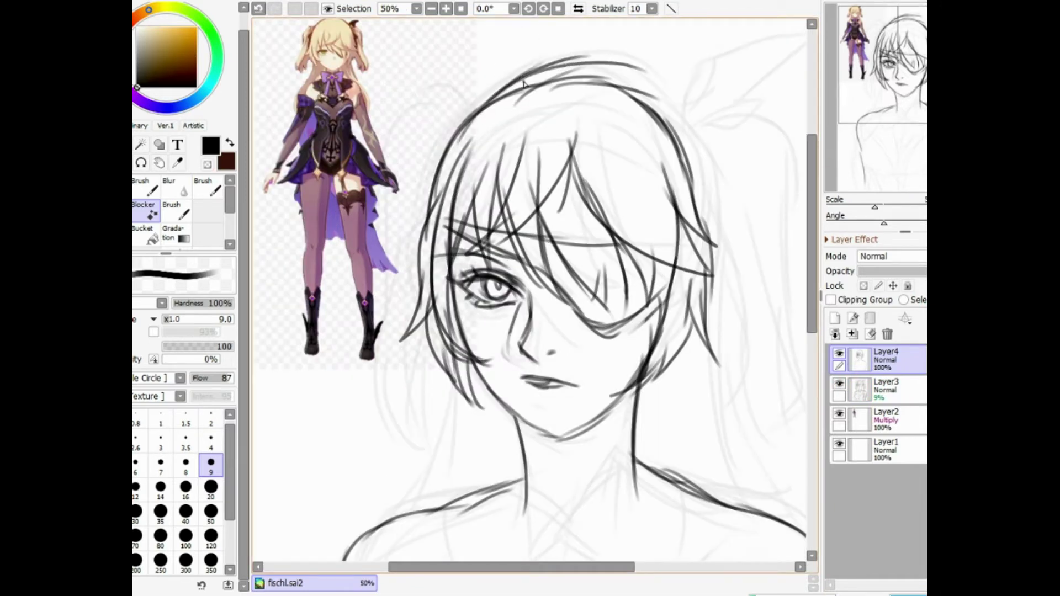
drag(525, 83, 684, 125)
mouse_move(604, 72)
mouse_down()
mouse_move(694, 164)
mouse_move(581, 67)
mouse_move(684, 143)
mouse_up()
drag(645, 83, 712, 254)
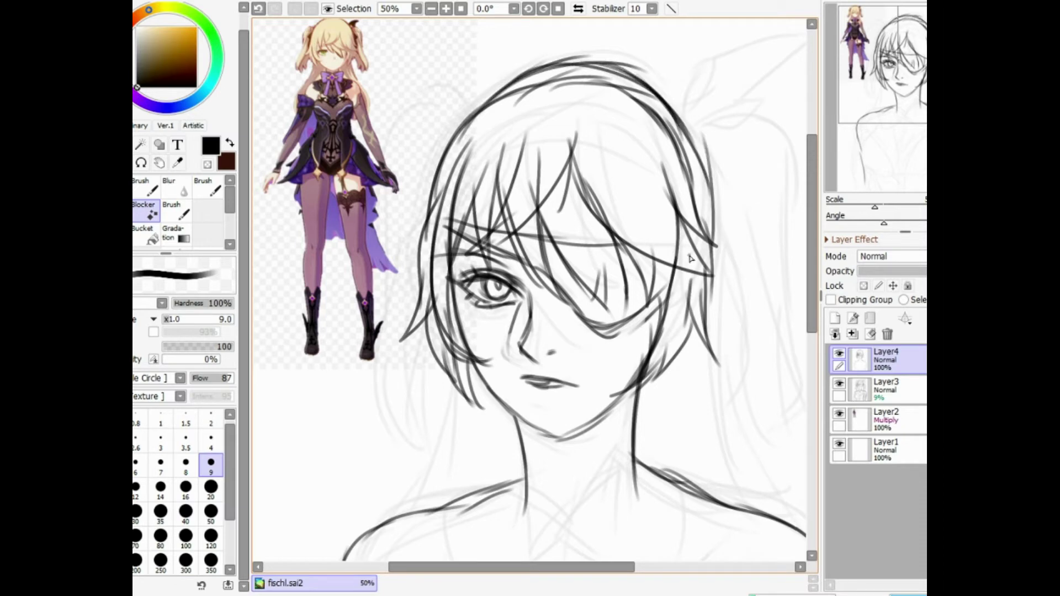
mouse_move(619, 60)
mouse_down()
mouse_move(705, 188)
mouse_move(711, 273)
mouse_up()
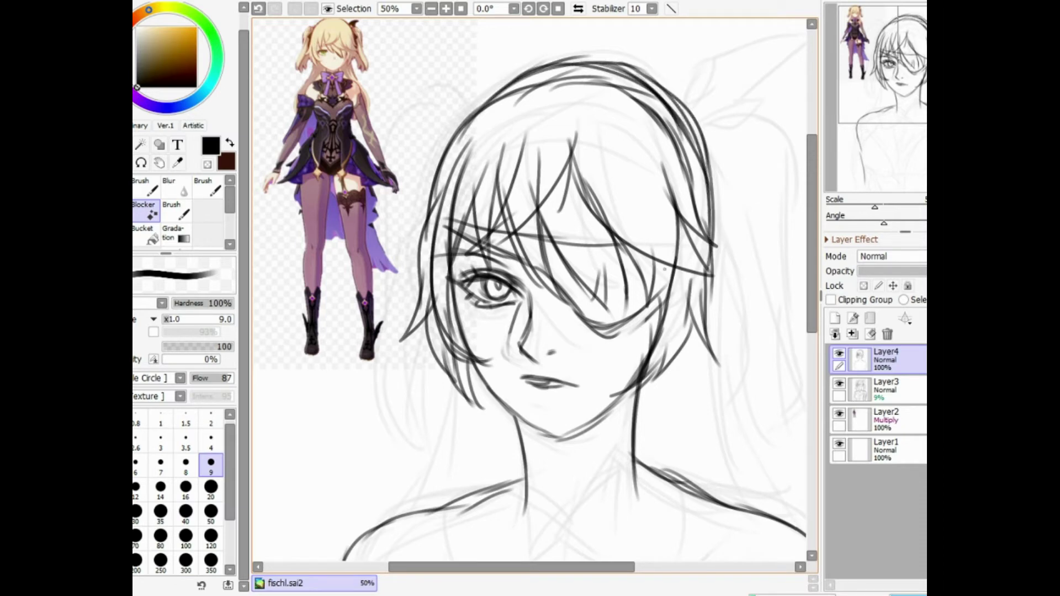
- Ink the rounded top and long outer edge of the pigtail on the visible-eye side
mouse_move(477, 104)
mouse_down()
mouse_move(450, 130)
mouse_move(408, 117)
mouse_move(392, 169)
mouse_up()
drag(408, 118, 386, 238)
drag(436, 89, 392, 254)
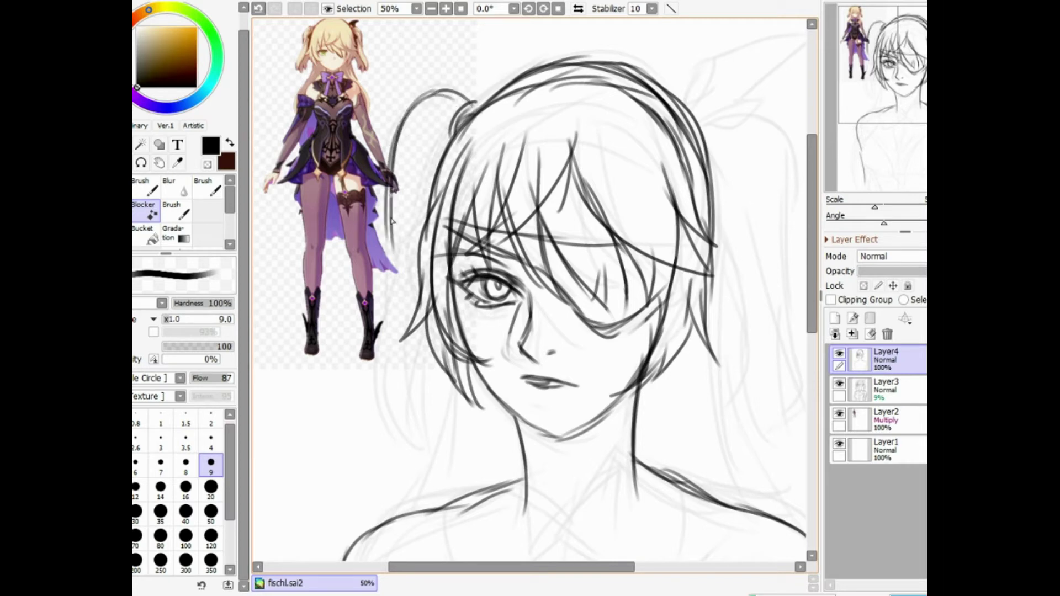
drag(393, 194, 380, 365)
drag(380, 298, 400, 423)
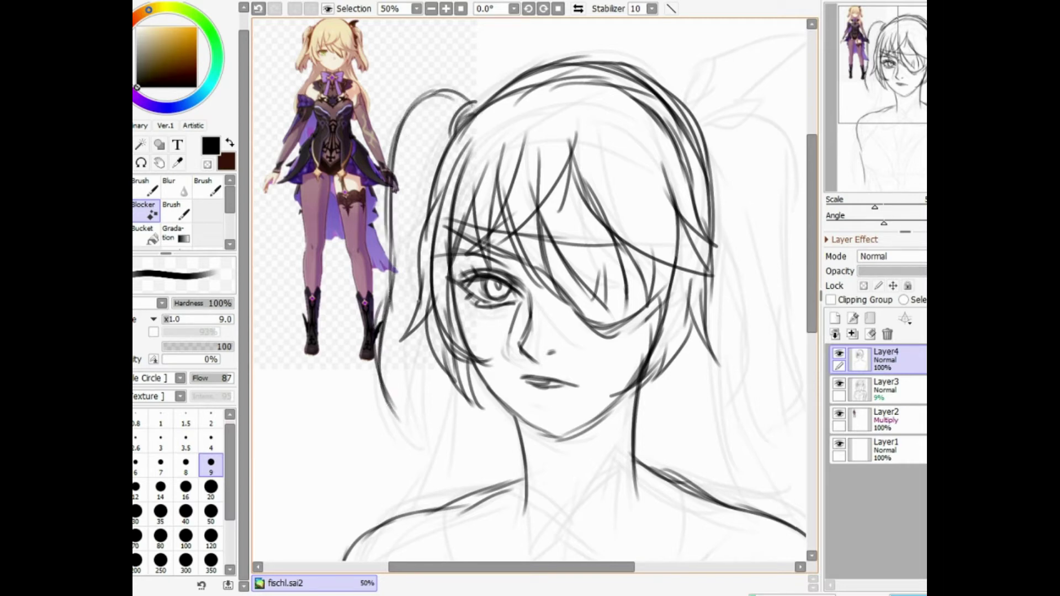
drag(414, 322, 401, 426)
mouse_move(417, 218)
mouse_down()
mouse_move(410, 364)
mouse_move(419, 403)
mouse_up()
mouse_move(394, 267)
mouse_down()
mouse_move(360, 373)
mouse_move(367, 408)
mouse_up()
mouse_move(406, 332)
mouse_down()
mouse_move(434, 416)
mouse_move(414, 389)
mouse_move(444, 425)
mouse_up()
drag(441, 398, 451, 434)
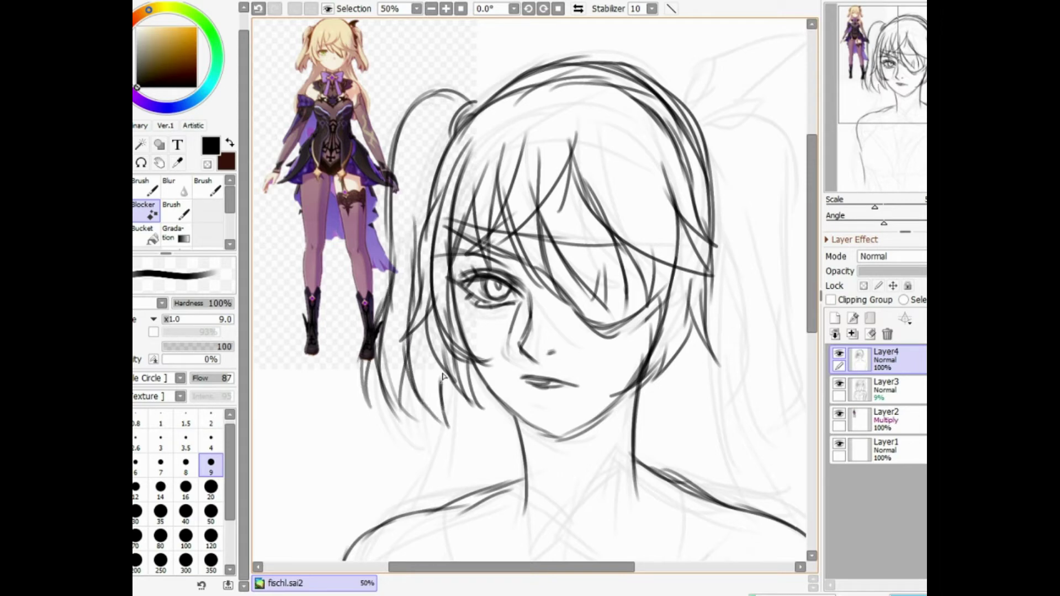
key(Page_Down)
key(ctrl+z)
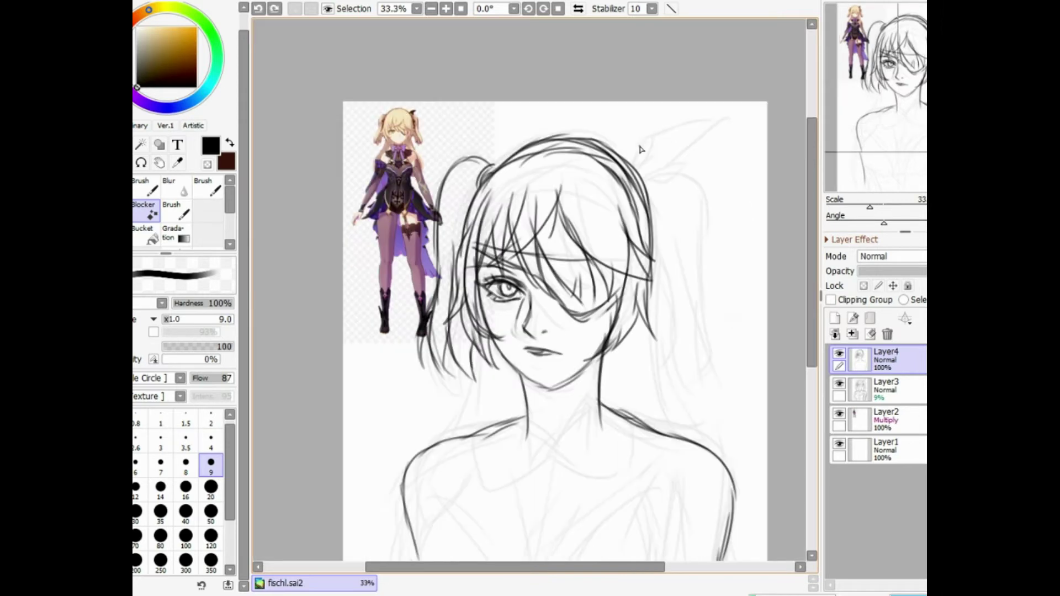
key(ctrl+z)
key(ctrl+z)
key(ctrl+plus)
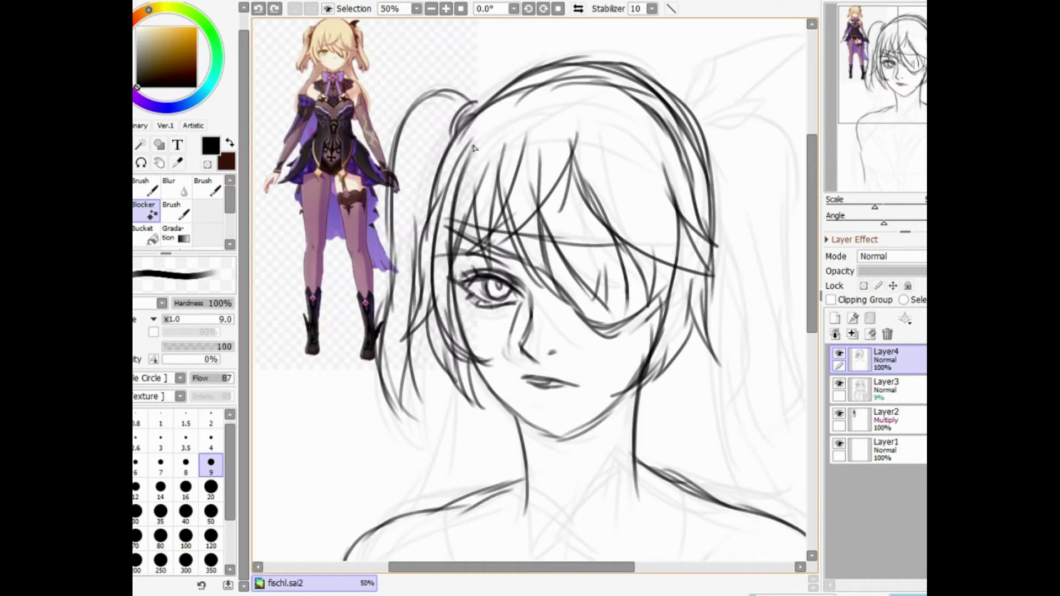
key(ctrl+z)
key(ctrl+z)
key(ctrl+z)
- Ink a longer, curved lower end for the visible-eye side pigtail, with pointed strands reaching toward the shoulder
drag(394, 221, 378, 454)
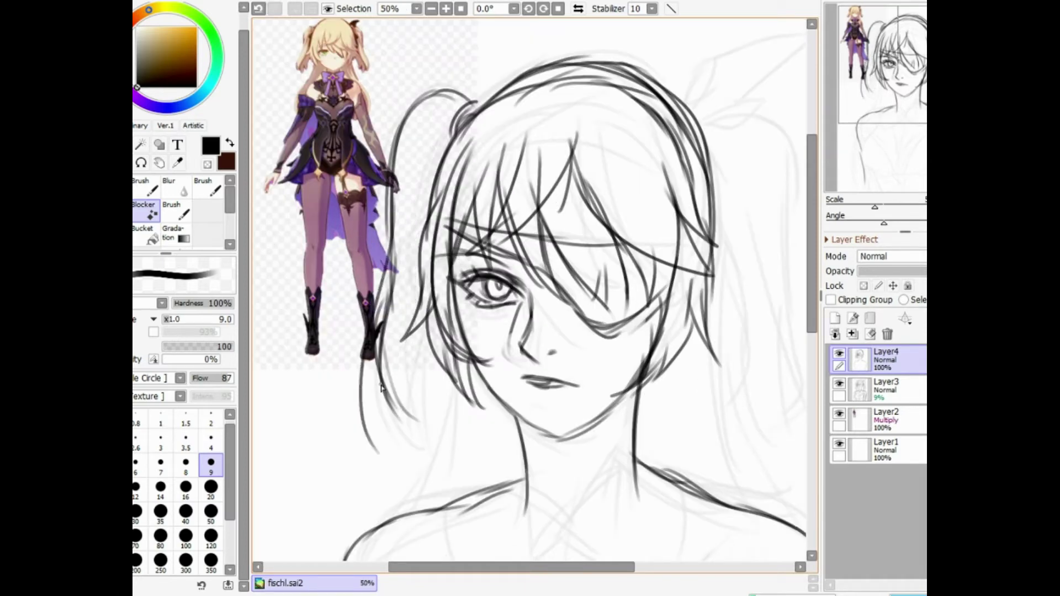
drag(364, 357, 399, 467)
drag(386, 408, 442, 483)
drag(430, 395, 447, 477)
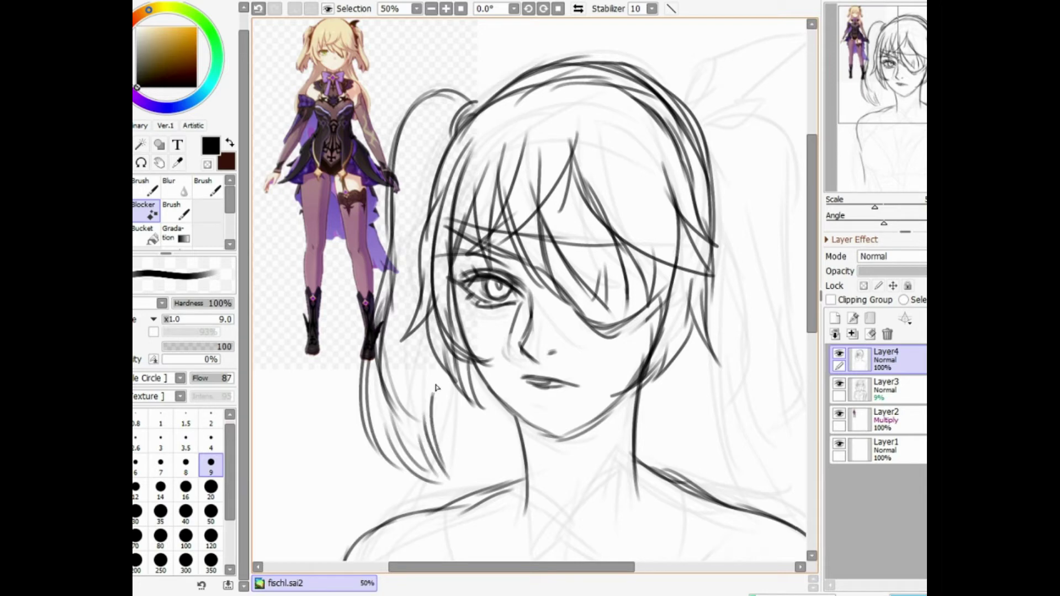
mouse_move(440, 431)
mouse_down()
mouse_move(446, 379)
mouse_move(457, 436)
mouse_up()
mouse_move(469, 121)
mouse_down()
mouse_move(393, 419)
mouse_move(424, 486)
mouse_up()
mouse_move(409, 479)
mouse_down()
mouse_move(366, 390)
mouse_move(367, 354)
mouse_up()
- Ink the matching pigtail on the eyepatch side, from its rounded top down to inward-curving pointed tips
key(Page_Down)
mouse_move(635, 179)
mouse_down()
mouse_move(680, 180)
mouse_move(704, 232)
mouse_up()
drag(695, 194, 706, 315)
drag(703, 246, 725, 403)
drag(651, 224, 668, 310)
mouse_move(658, 274)
mouse_down()
mouse_move(651, 393)
mouse_move(637, 397)
mouse_up()
drag(668, 309, 634, 405)
drag(695, 377, 647, 412)
mouse_move(702, 290)
mouse_down()
mouse_move(720, 389)
mouse_move(679, 412)
mouse_up()
drag(703, 362, 659, 415)
mouse_move(645, 260)
mouse_down()
mouse_move(653, 378)
mouse_move(663, 369)
mouse_up()
- Erase the outer edge of the visible-eye side pigtail and redraw it as a smoother, wider curve
key(e)
key(])
drag(429, 279, 423, 374)
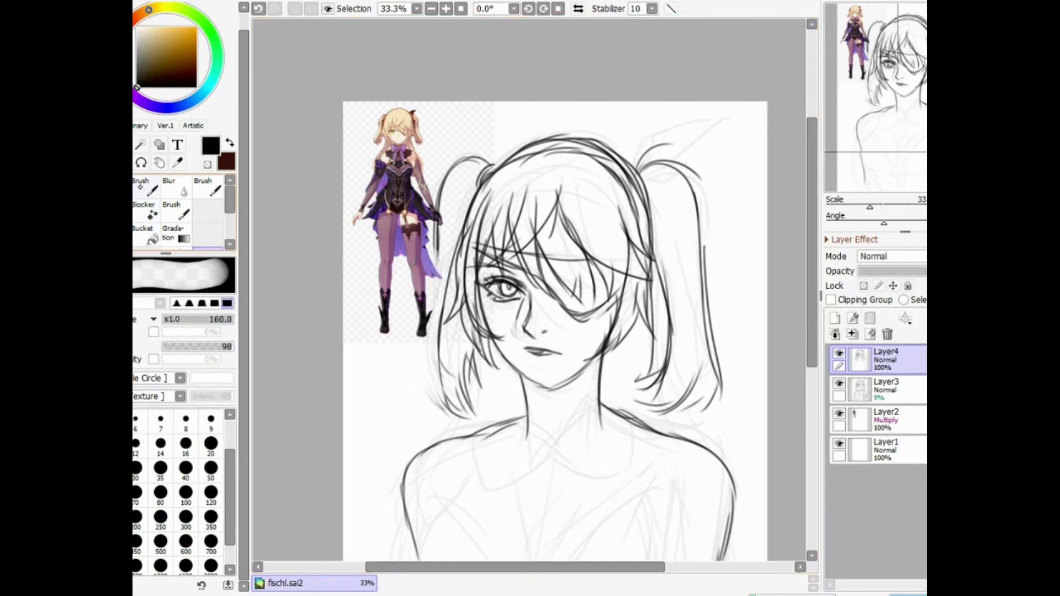
key(e)
drag(437, 221, 413, 403)
mouse_move(430, 338)
mouse_down()
mouse_move(413, 409)
mouse_move(448, 421)
mouse_up()
- Ink loose back-hair strands falling beside the neck to the shoulders on both sides
mouse_move(495, 343)
mouse_down()
mouse_move(491, 411)
mouse_move(475, 431)
mouse_up()
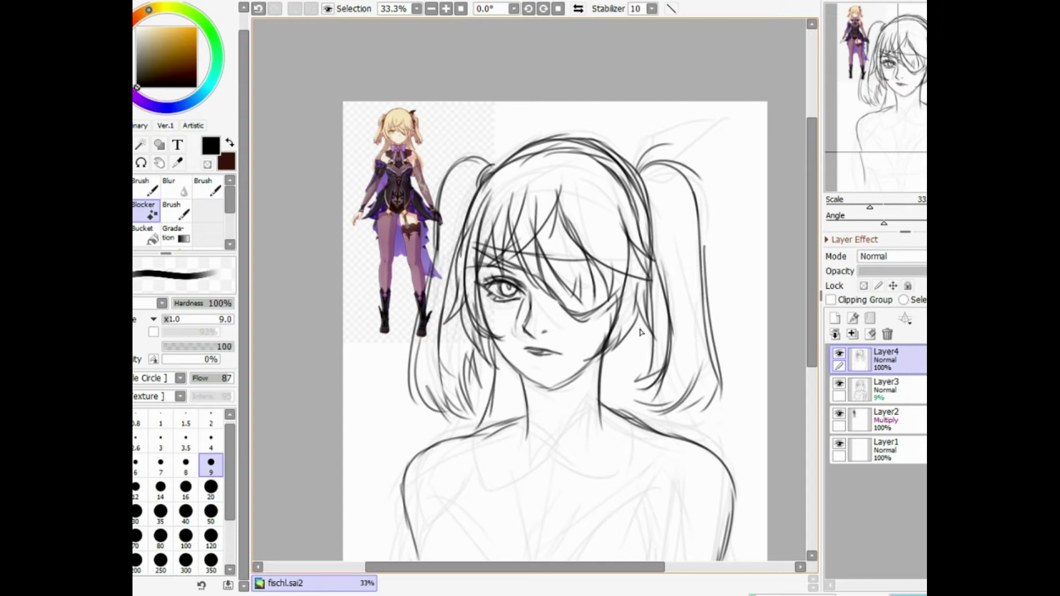
mouse_move(645, 328)
mouse_down()
mouse_move(660, 405)
mouse_move(685, 436)
mouse_up()
mouse_move(644, 312)
mouse_down()
mouse_move(683, 438)
mouse_move(659, 432)
mouse_move(666, 447)
mouse_up()
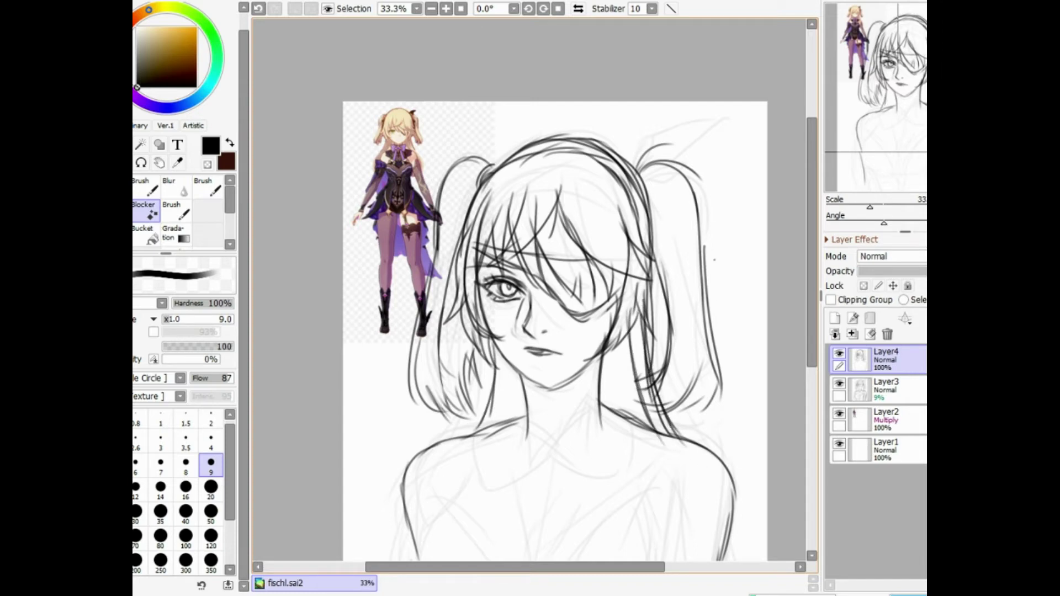
scroll(662, 254, up, 1)
scroll(635, 249, down, 3)
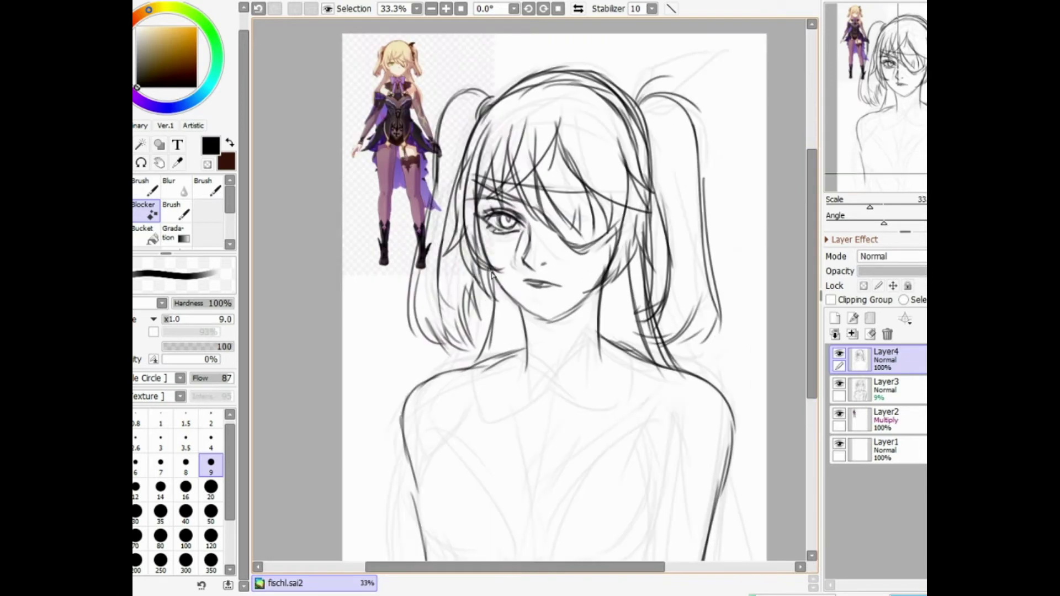
drag(492, 276, 451, 370)
drag(470, 305, 448, 375)
- Ink long back-hair lines running down outside both arms
mouse_move(463, 316)
mouse_down()
mouse_move(392, 448)
mouse_move(405, 470)
mouse_move(435, 393)
mouse_move(422, 533)
mouse_up()
key(Page_Down)
drag(440, 434, 433, 535)
drag(686, 404, 707, 478)
key(Page_Up)
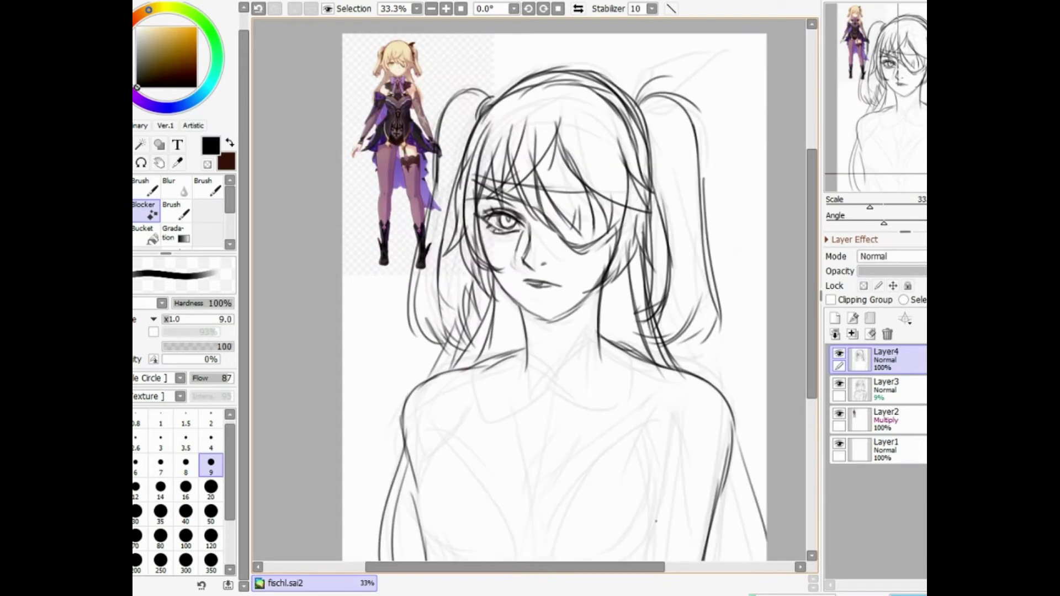
- Ink the neck bow with a star at its centre and hanging ribbon tails, and start the frilled collar edge
drag(821, 329, 810, 338)
key(Page_Up)
key(Page_Down)
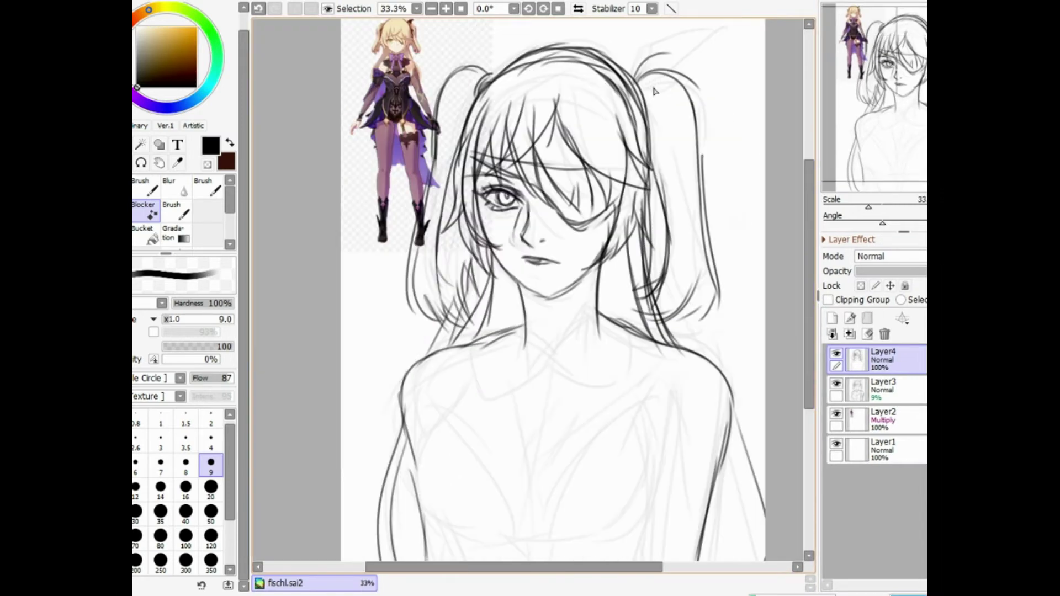
scroll(803, 260, up, 1)
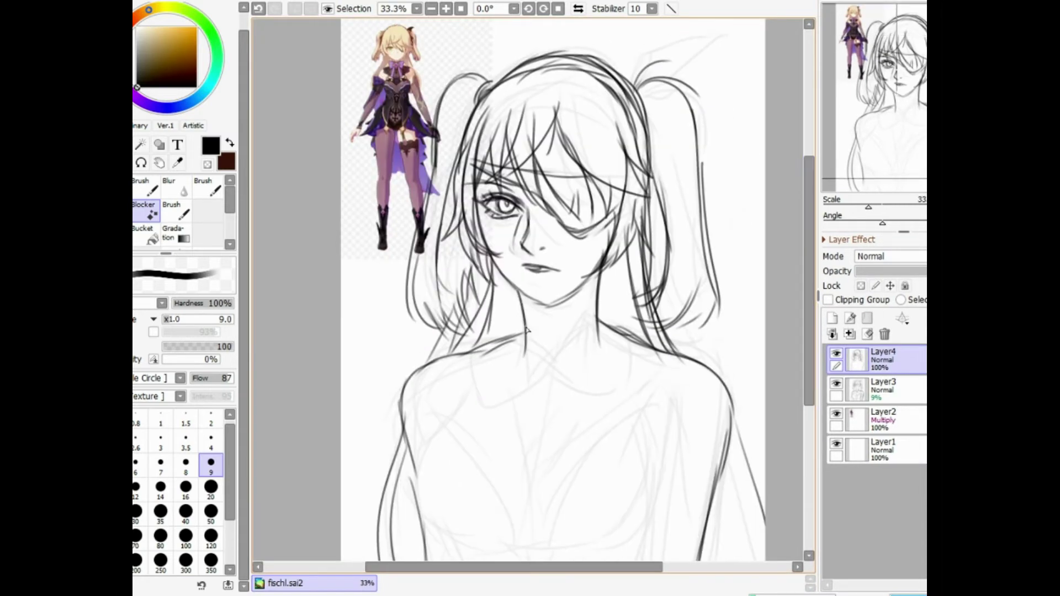
mouse_move(548, 370)
mouse_down()
mouse_move(558, 367)
mouse_move(552, 400)
mouse_up()
mouse_move(537, 354)
mouse_down()
mouse_move(491, 367)
mouse_move(515, 410)
mouse_move(552, 370)
mouse_move(607, 340)
mouse_move(620, 366)
mouse_move(589, 405)
mouse_up()
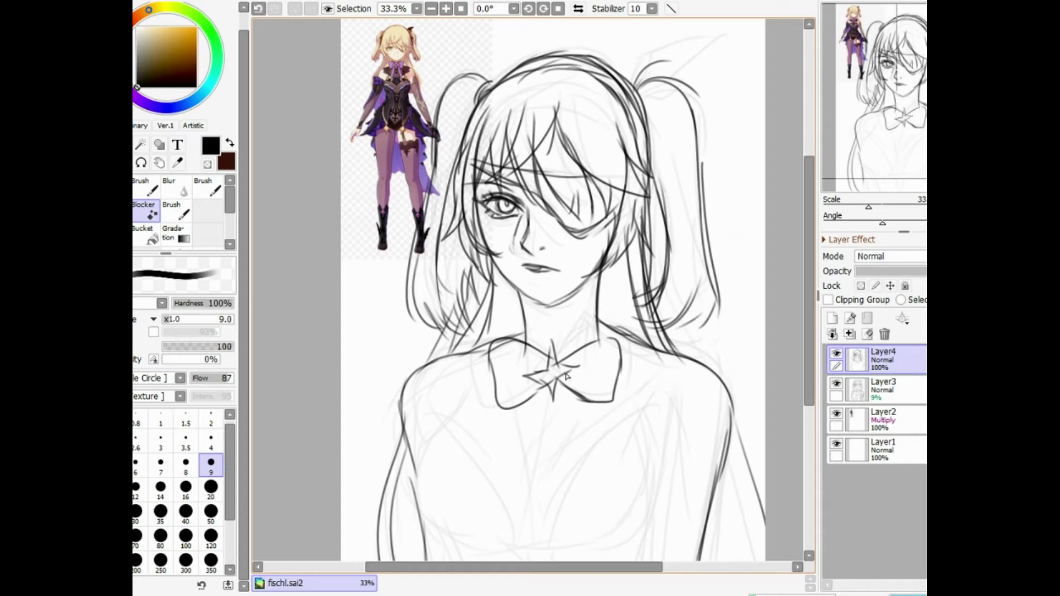
mouse_move(545, 379)
mouse_down()
mouse_move(510, 442)
mouse_move(520, 464)
mouse_move(546, 380)
mouse_move(593, 445)
mouse_up()
drag(565, 381, 592, 459)
drag(452, 358, 479, 379)
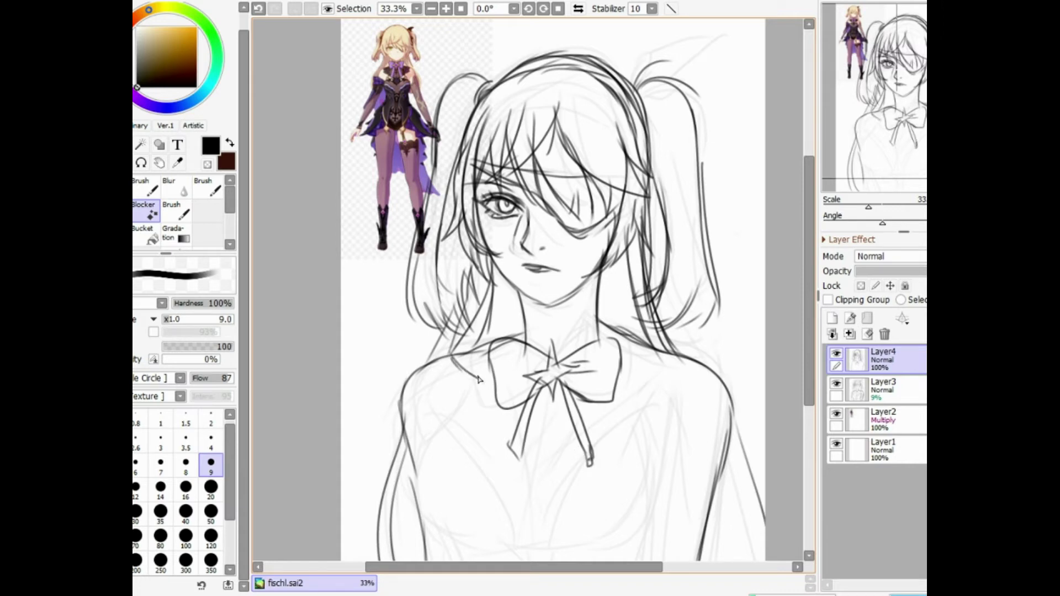
- Enlarge the reference figure on Layer2, position it along the canvas's left edge beside the face, and apply the transform
drag(808, 220, 809, 149)
scroll(779, 175, up, 2)
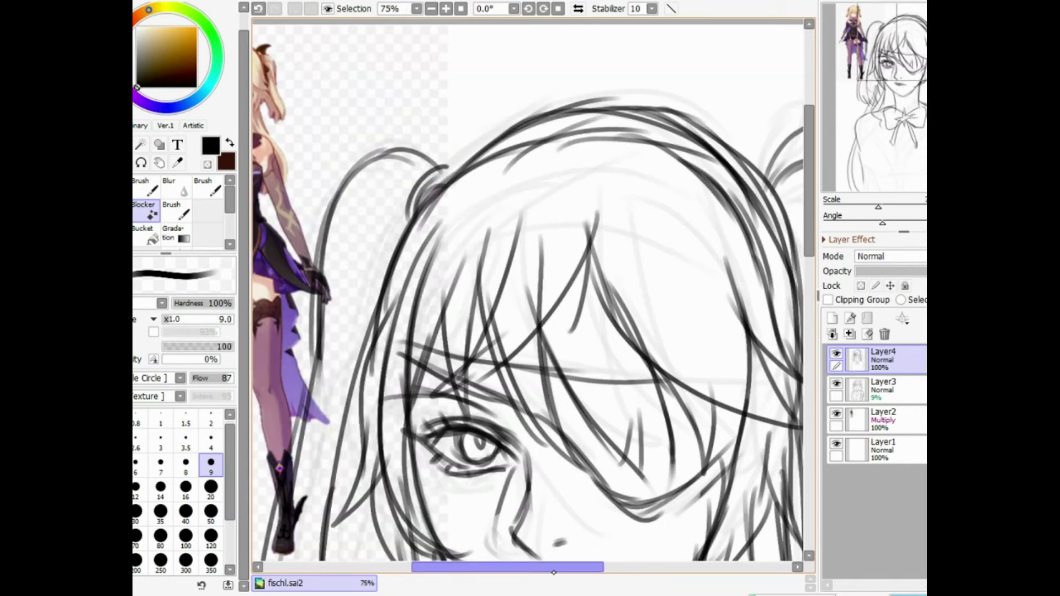
drag(556, 568, 512, 556)
scroll(516, 552, down, 1)
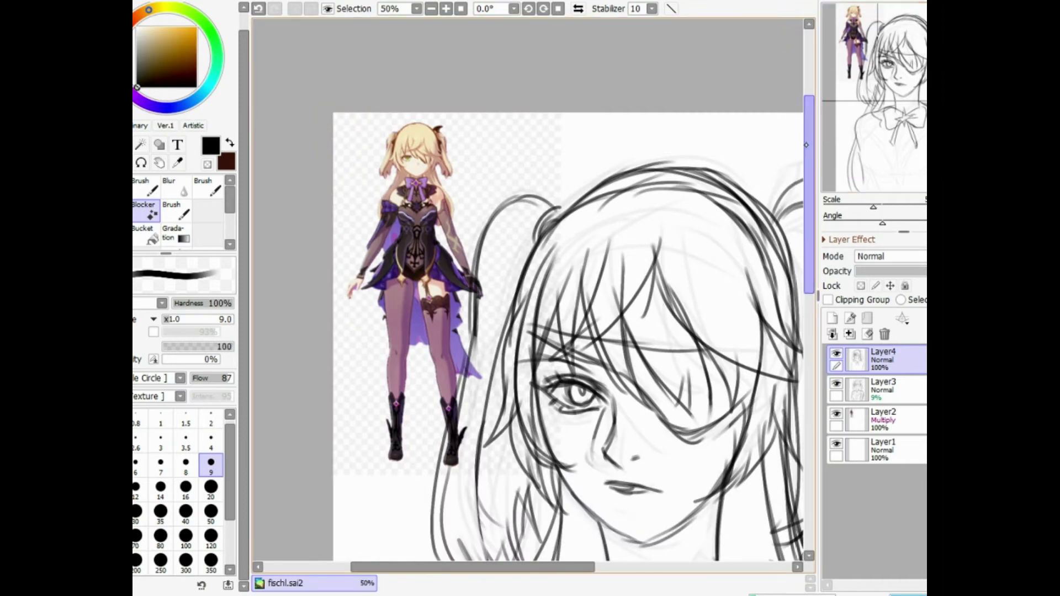
drag(808, 221, 809, 324)
scroll(800, 332, down, 1)
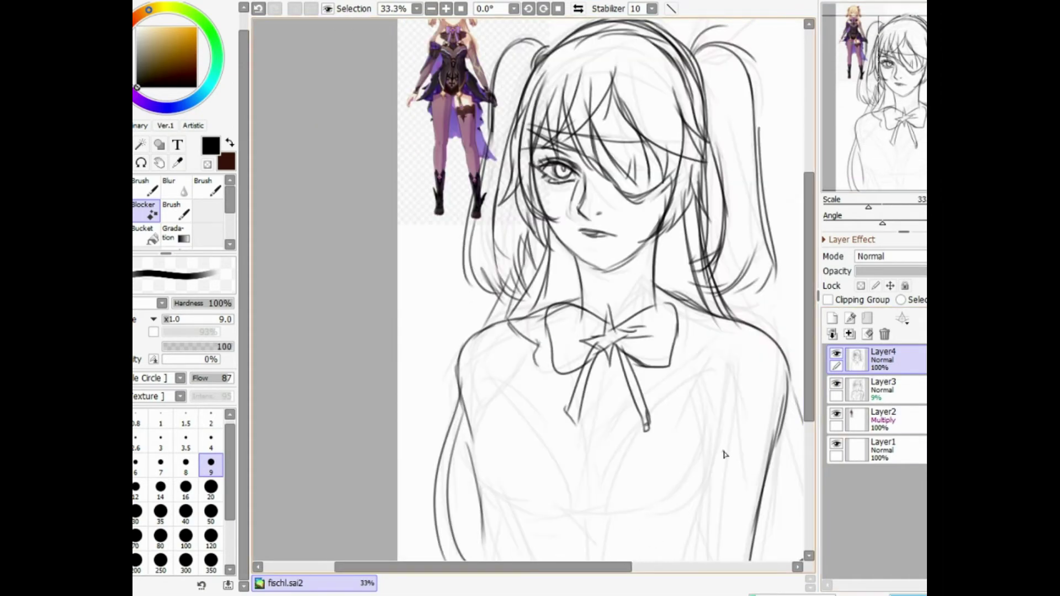
scroll(724, 454, down, 1)
scroll(724, 454, up, 1)
click(886, 413)
key(ctrl+t)
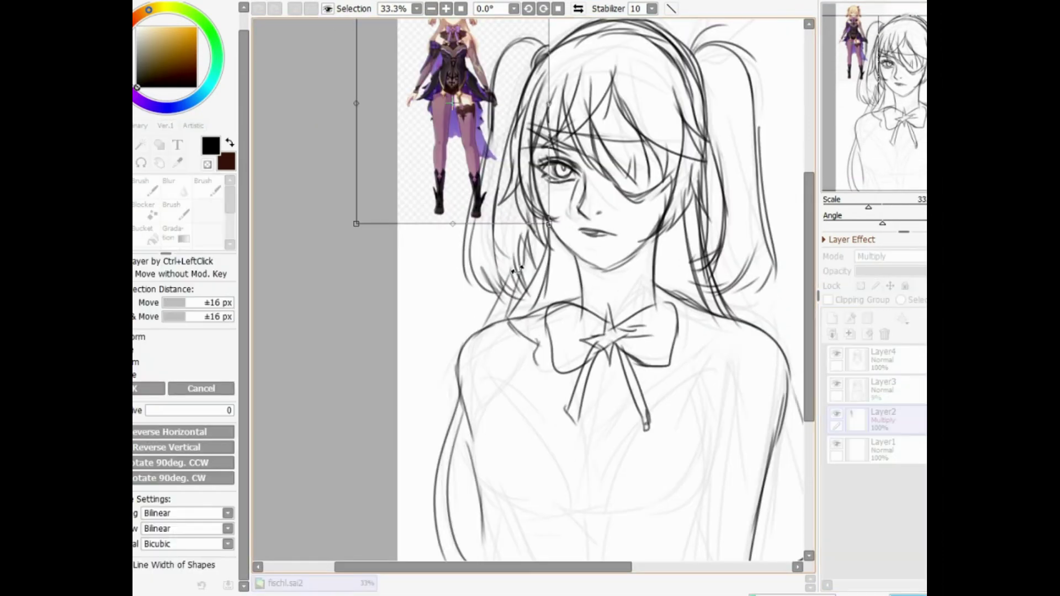
drag(496, 224, 704, 417)
drag(633, 299, 546, 325)
key(Return)
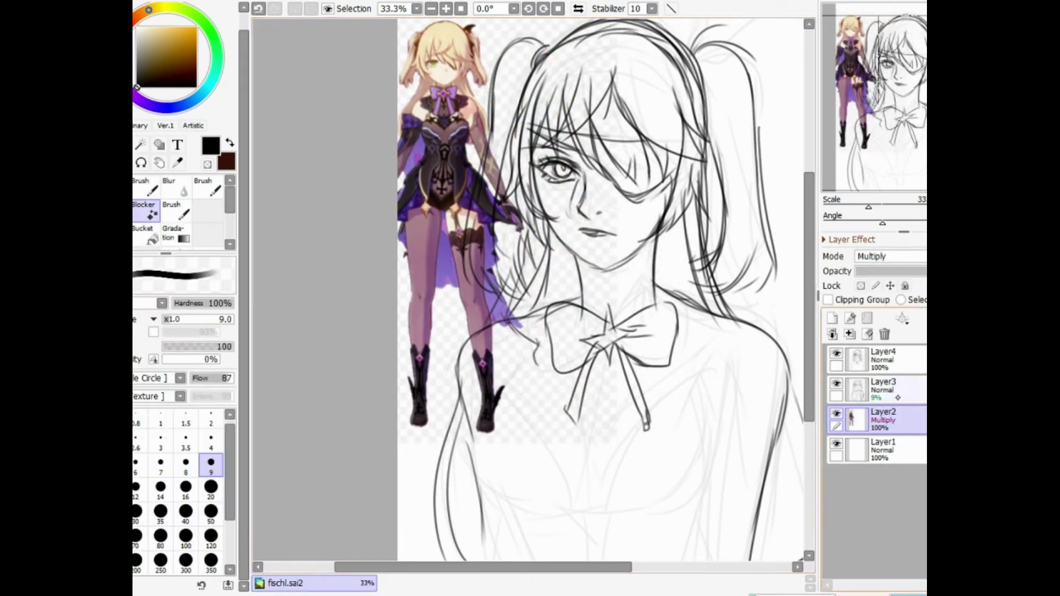
- Return to Layer4 and ink the scalloped, frilled collar around the bow from shoulder to shoulder
click(883, 359)
scroll(812, 391, right, 2)
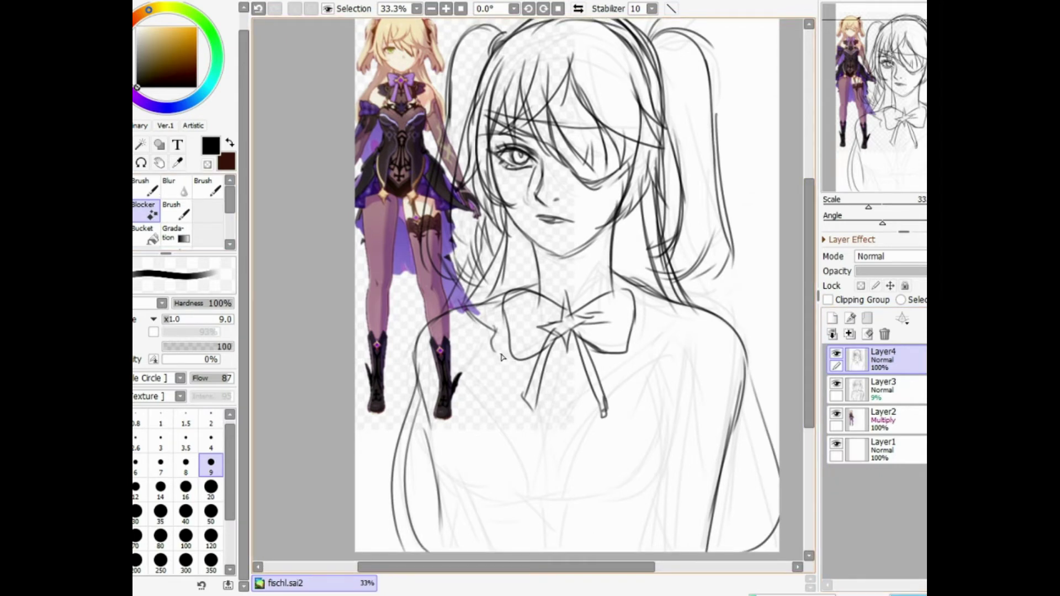
mouse_move(500, 360)
mouse_down()
mouse_move(577, 414)
mouse_move(674, 305)
mouse_up()
drag(469, 330, 482, 313)
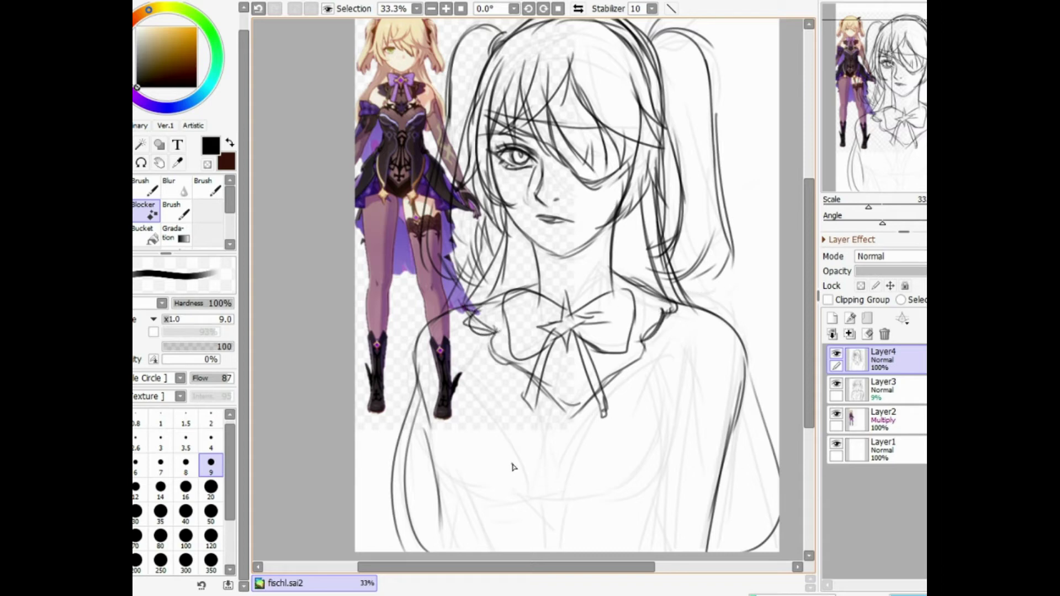
- Ink the diagonal garment edges running from the collar toward both armpits, plus the armpit crease on the eyepatch side
scroll(514, 467, up, 1)
drag(810, 233, 810, 205)
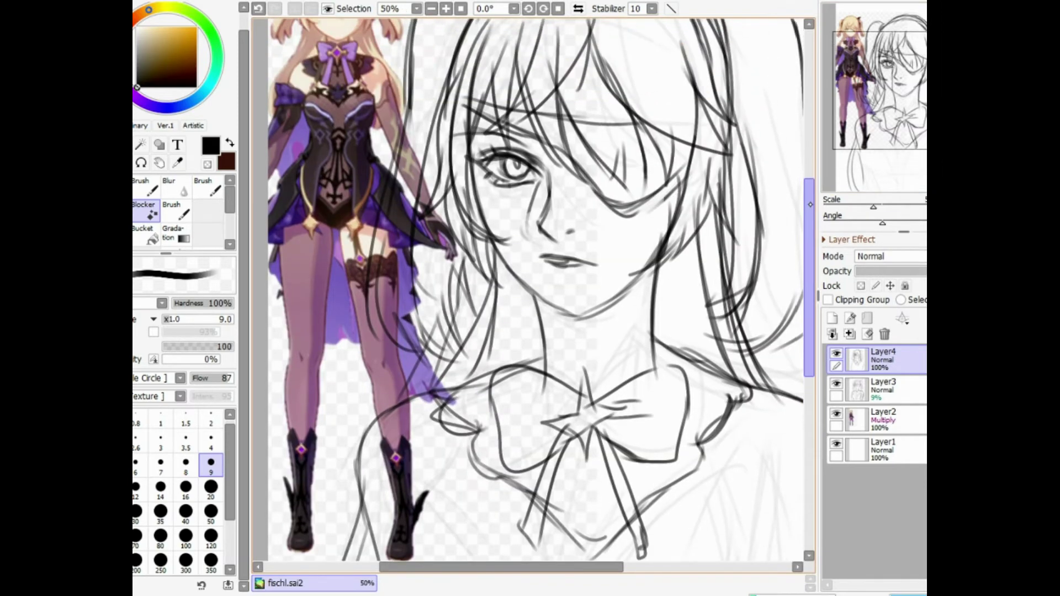
scroll(743, 237, down, 1)
drag(497, 351, 464, 400)
drag(641, 343, 669, 415)
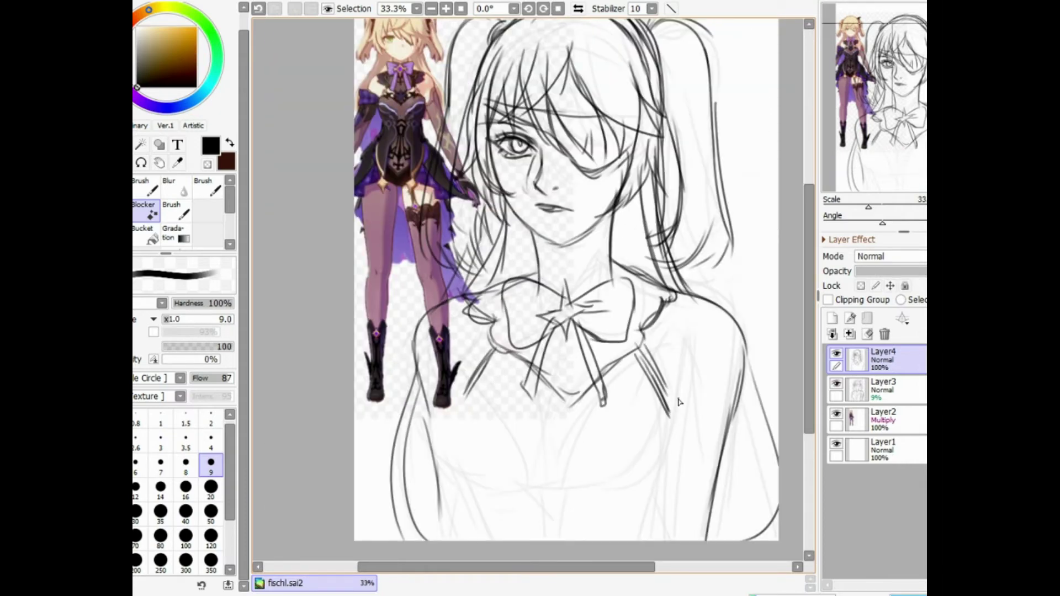
drag(691, 371, 670, 431)
- Ink the rounded chest outline down both sides and along its lower edge
mouse_move(446, 370)
mouse_down()
mouse_move(456, 409)
mouse_move(436, 472)
mouse_move(469, 525)
mouse_move(511, 538)
mouse_up()
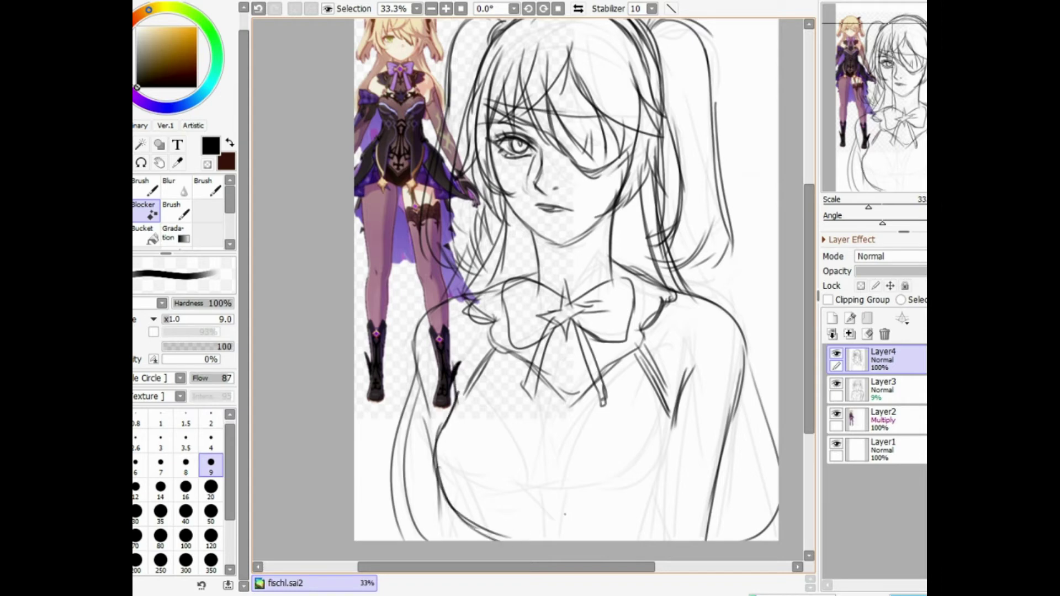
drag(461, 506, 558, 533)
drag(467, 531, 579, 533)
mouse_move(507, 532)
mouse_down()
mouse_move(668, 530)
mouse_move(692, 485)
mouse_up()
drag(688, 443, 692, 485)
mouse_move(664, 394)
mouse_down()
mouse_move(691, 471)
mouse_move(664, 507)
mouse_up()
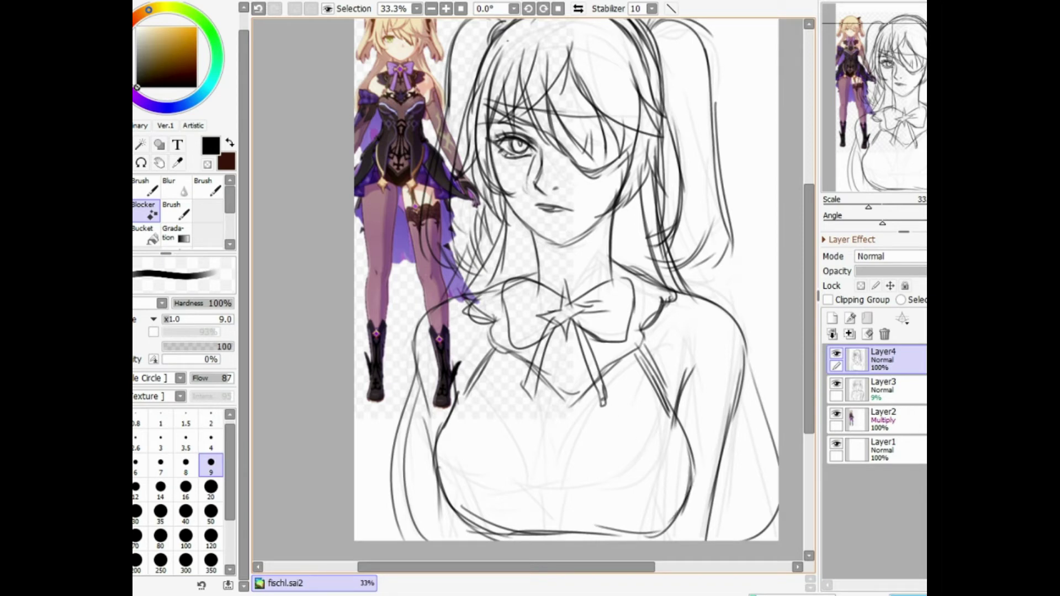
- Examine the proportions of the inked head and torso at several zoom levels
scroll(507, 40, down, 1)
scroll(507, 40, up, 1)
drag(810, 236, 811, 231)
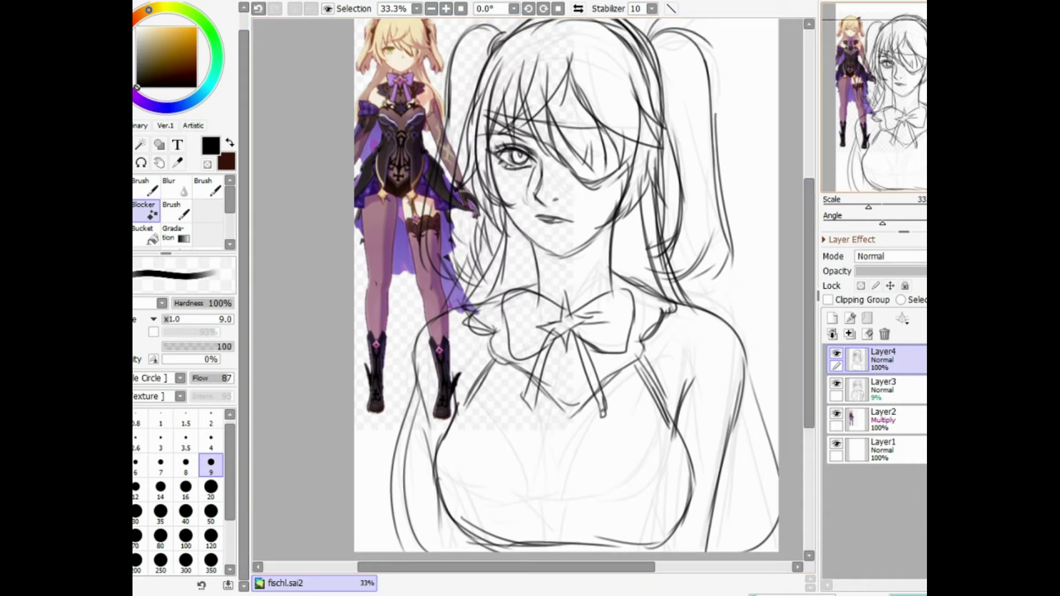
scroll(892, 22, down, 1)
scroll(892, 22, up, 1)
drag(809, 194, 809, 202)
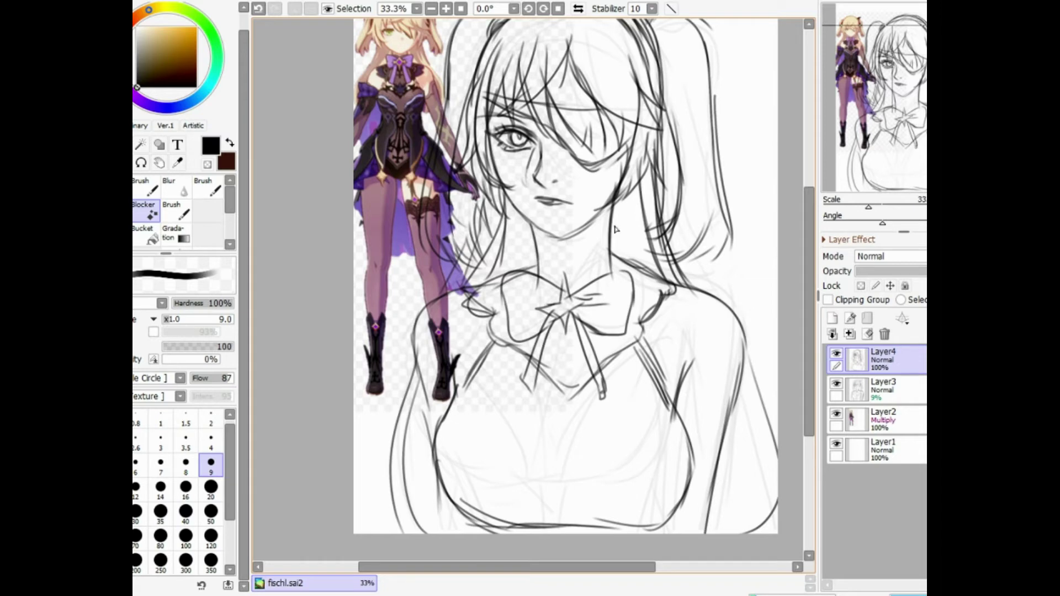
scroll(649, 100, down, 1)
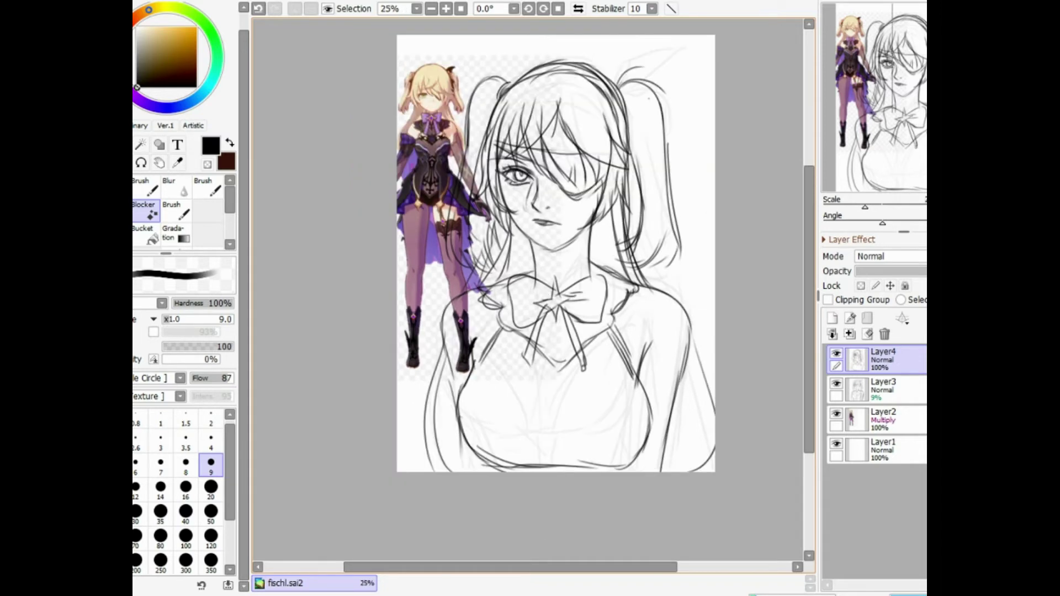
scroll(649, 101, up, 1)
- Lasso the shoulders, collar, bow and chest linework below the neck on Layer4
click(124, 145)
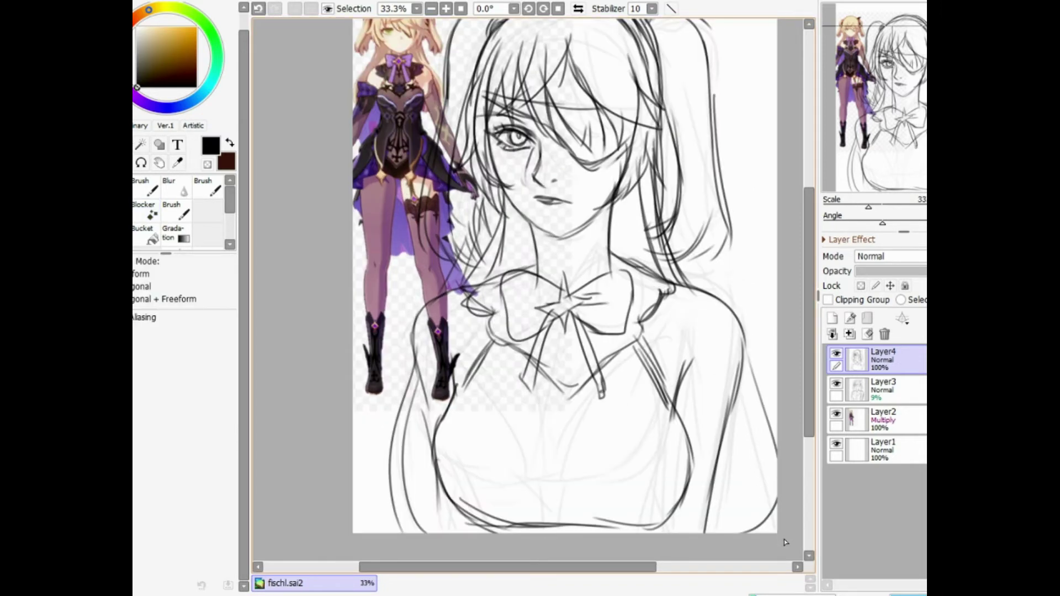
drag(785, 541, 783, 317)
key(ctrl+z)
drag(714, 538, 758, 324)
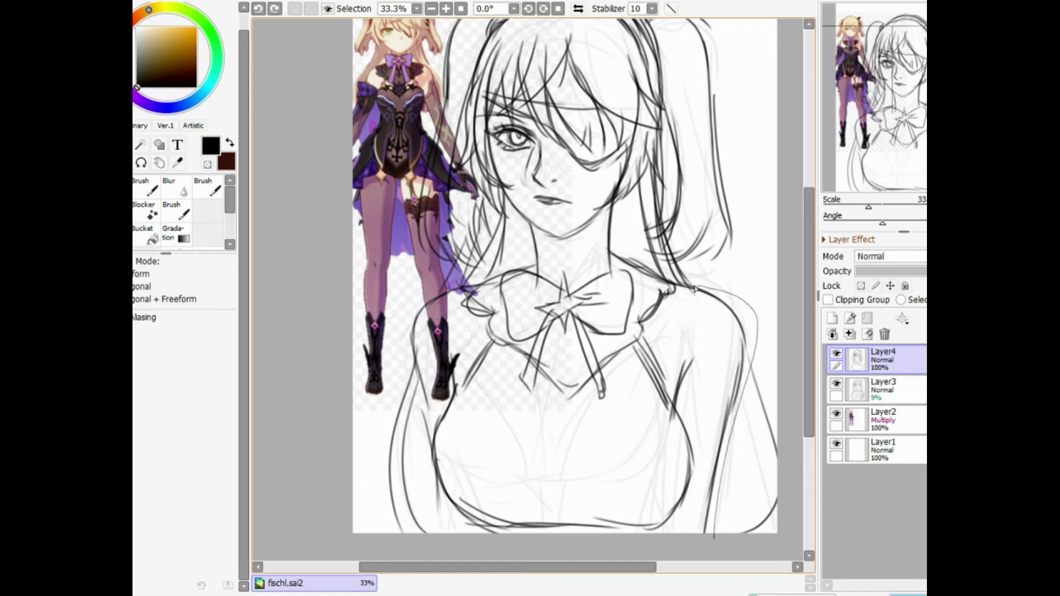
drag(695, 289, 624, 255)
mouse_move(468, 289)
mouse_down()
mouse_move(409, 342)
mouse_move(390, 524)
mouse_up()
- Move the selected torso linework slightly upward with a transform, apply it, and clear the selection
key(ctrl+t)
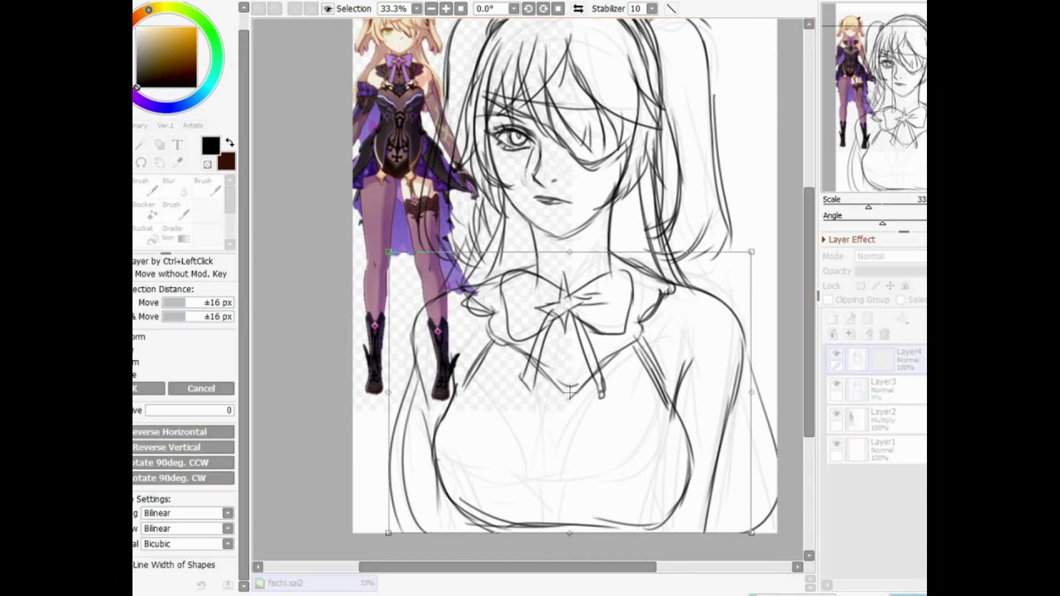
drag(705, 398, 703, 388)
key(Page_Down)
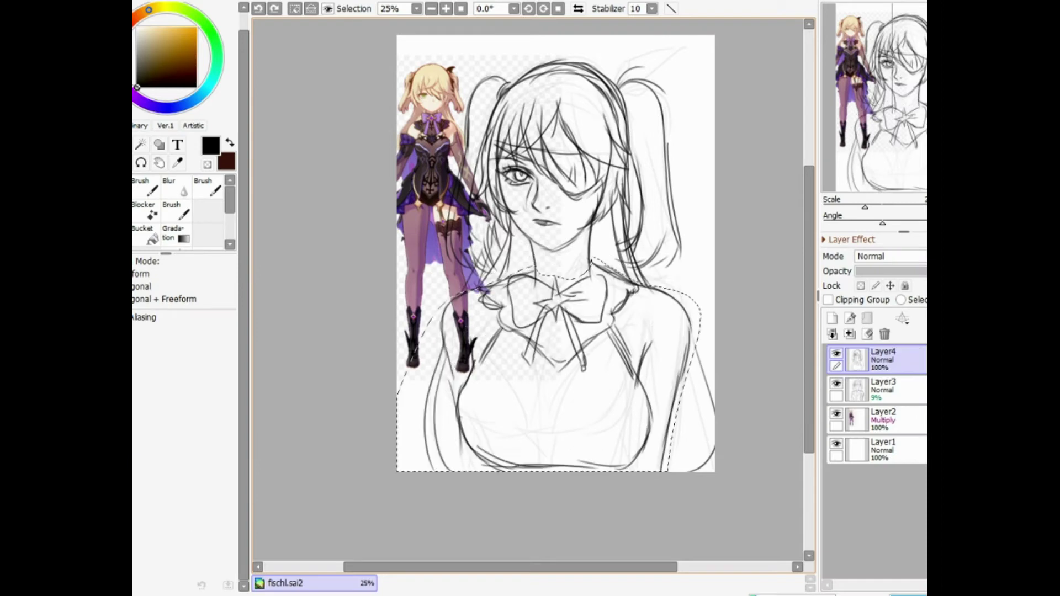
key(ctrl+d)
key(Page_Up)
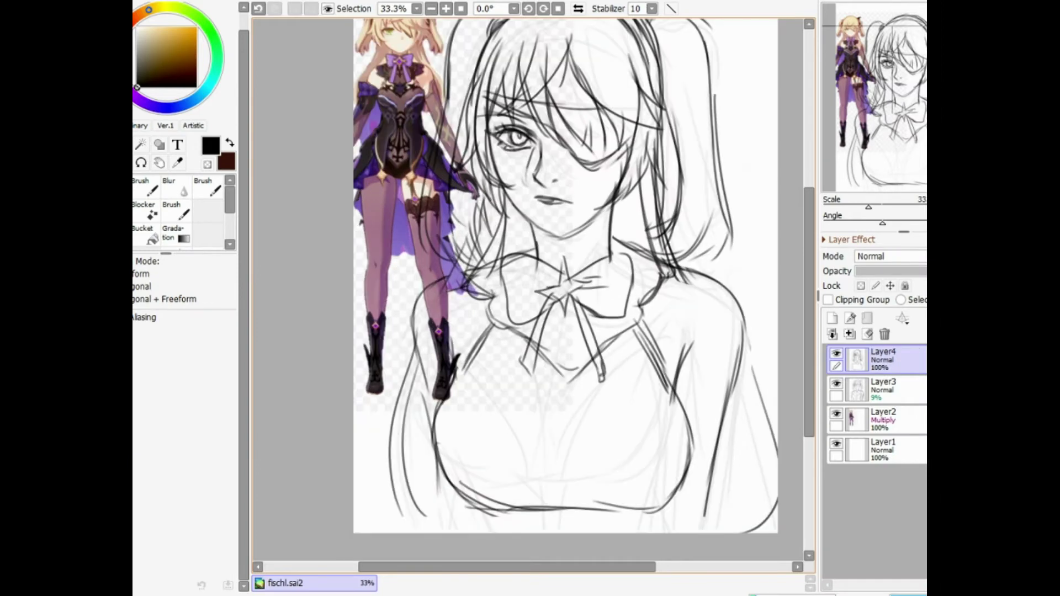
- Ink the waist sides below the chest and the inner edges of both arms with the size 9 brush
click(150, 213)
drag(808, 239, 808, 240)
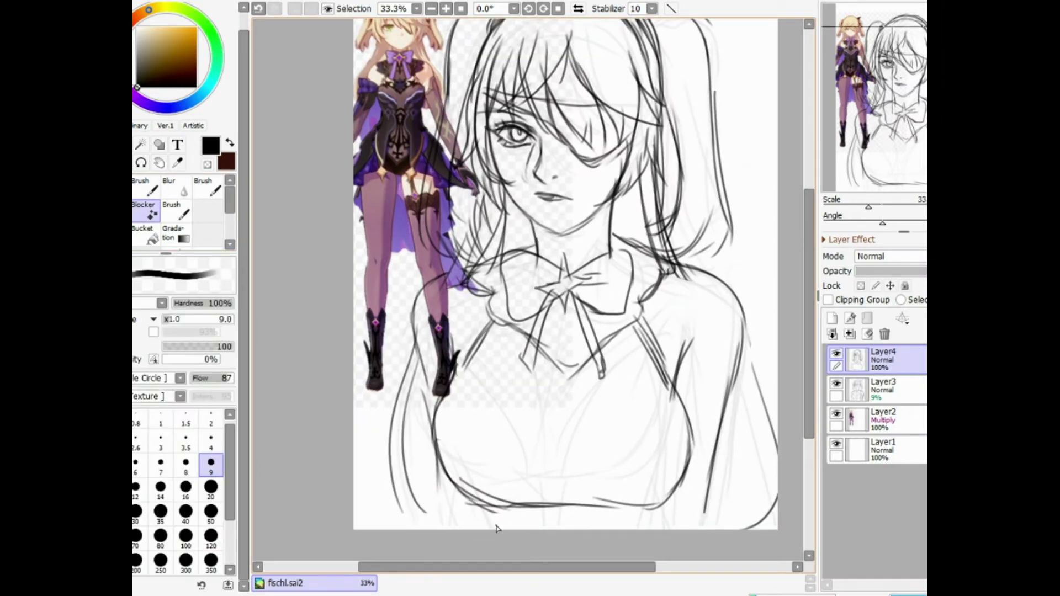
drag(483, 530, 499, 548)
drag(674, 482, 646, 530)
drag(721, 393, 704, 533)
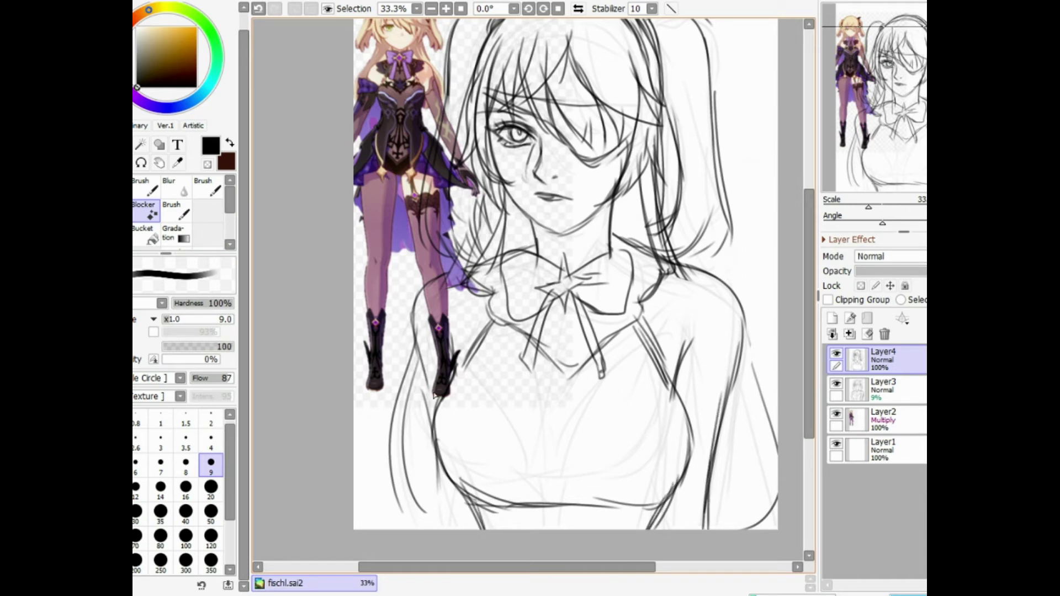
drag(433, 364, 440, 529)
- Erase the inner line of the arm on the drawing's right and redraw that arm's outer contour and the adjoining waist side
key(e)
drag(735, 355, 712, 524)
click(150, 207)
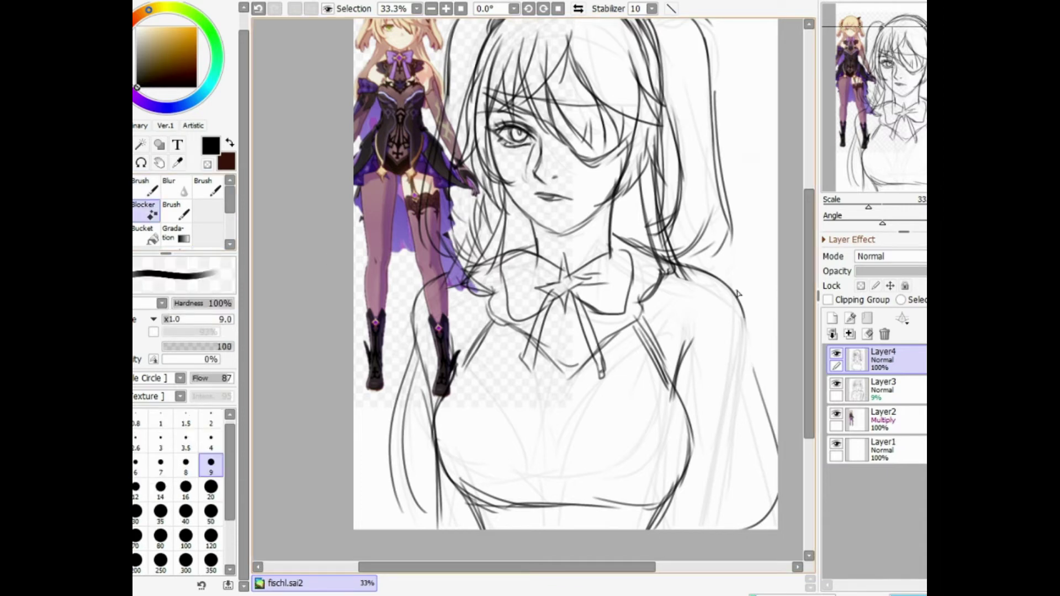
drag(736, 290, 748, 409)
drag(746, 370, 754, 528)
drag(747, 457, 759, 529)
drag(680, 469, 695, 530)
drag(683, 478, 696, 528)
- Ink the draped sleeve edge across the right-hand arm and the ruffled cuff around the left-hand elbow
mouse_move(691, 476)
mouse_down()
mouse_move(732, 381)
mouse_move(755, 372)
mouse_up()
drag(754, 389, 734, 422)
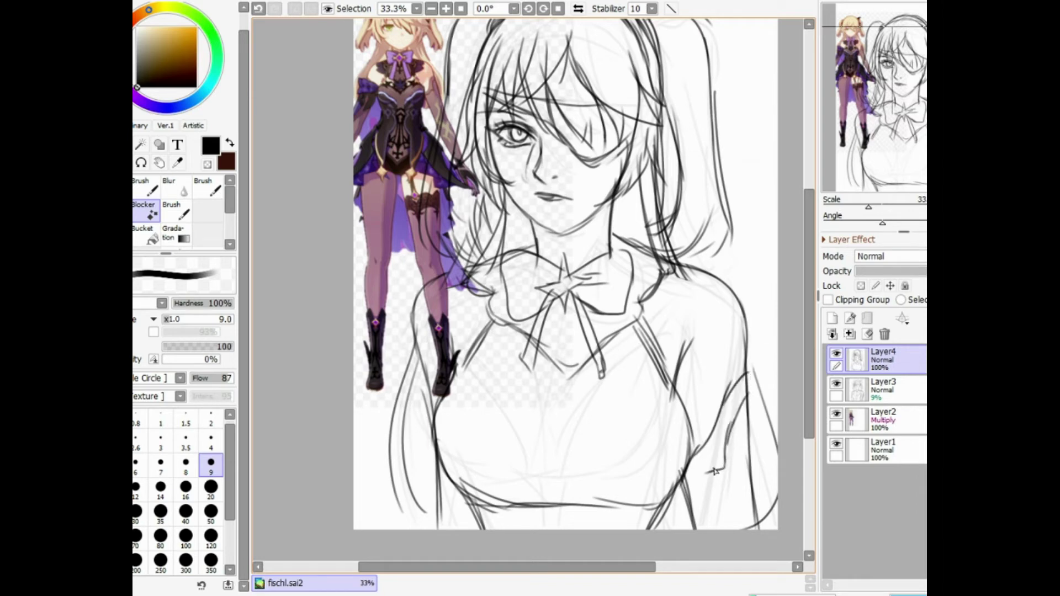
drag(714, 471, 686, 498)
mouse_move(432, 438)
mouse_down()
mouse_move(378, 451)
mouse_move(396, 499)
mouse_move(453, 486)
mouse_move(435, 476)
mouse_move(421, 503)
mouse_move(463, 524)
mouse_move(468, 509)
mouse_up()
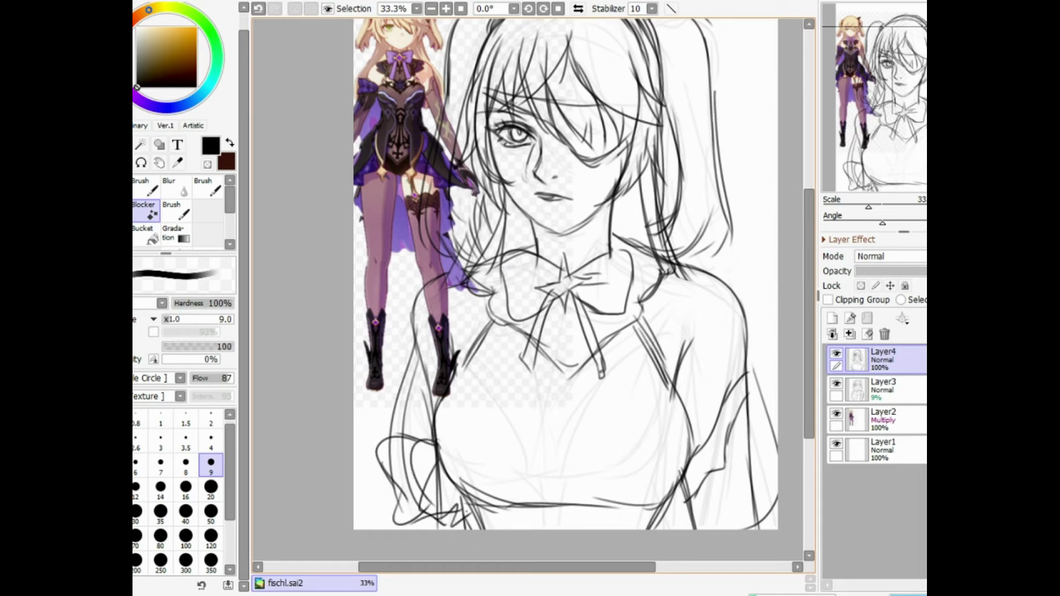
- Ink the bodice with curved panel seams over both sides of the chest and a sweetheart neckline dipping to a central point
drag(440, 412, 488, 450)
drag(440, 408, 520, 492)
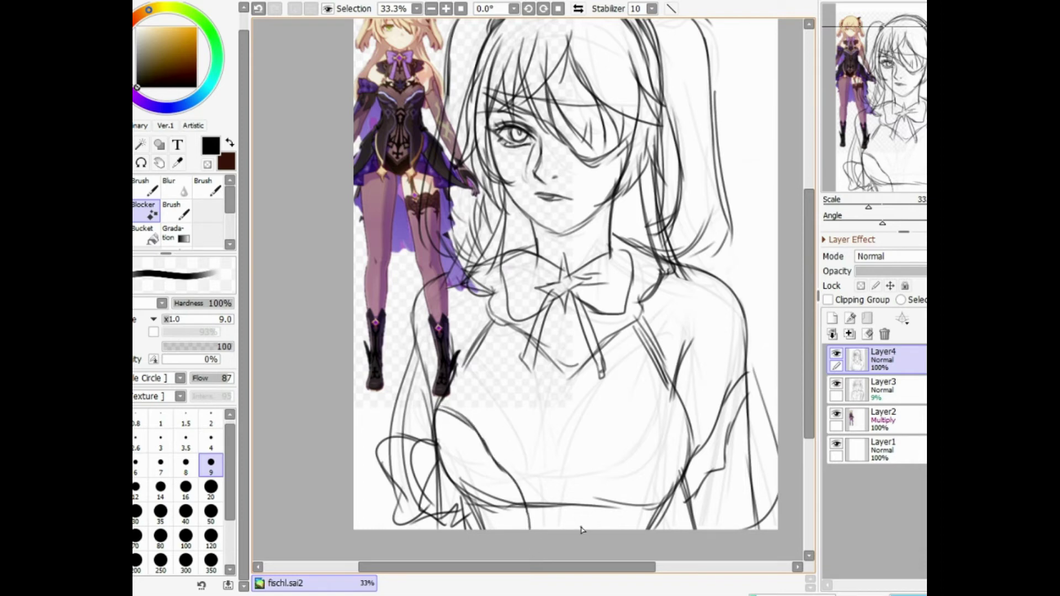
mouse_move(580, 529)
mouse_down()
mouse_move(586, 475)
mouse_move(676, 403)
mouse_up()
mouse_move(503, 324)
mouse_down()
mouse_move(463, 392)
mouse_move(489, 395)
mouse_move(528, 426)
mouse_move(600, 398)
mouse_up()
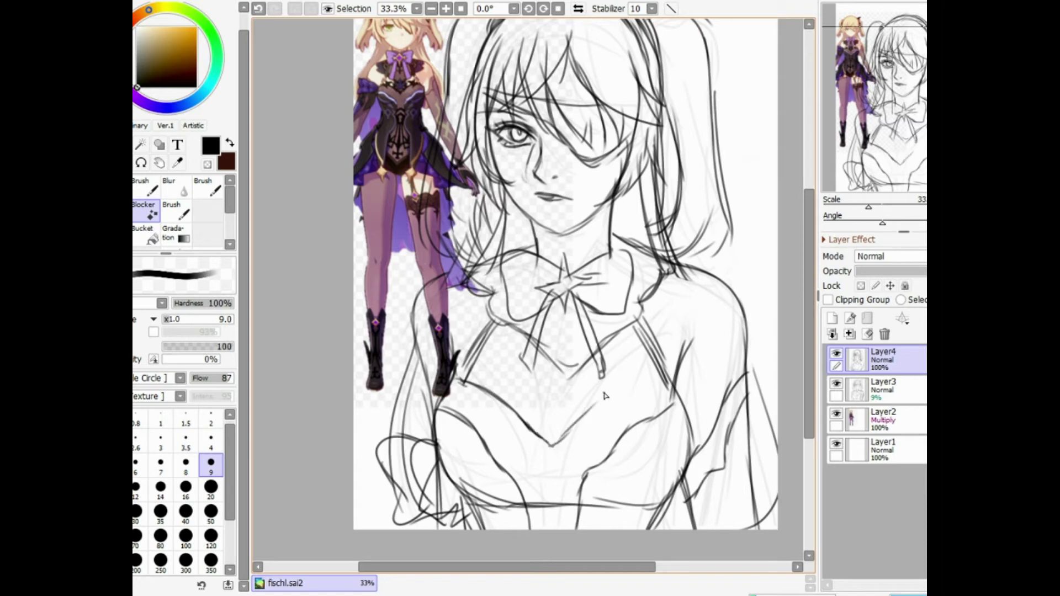
mouse_move(552, 444)
mouse_down()
mouse_move(625, 380)
mouse_move(652, 385)
mouse_up()
drag(573, 422, 680, 401)
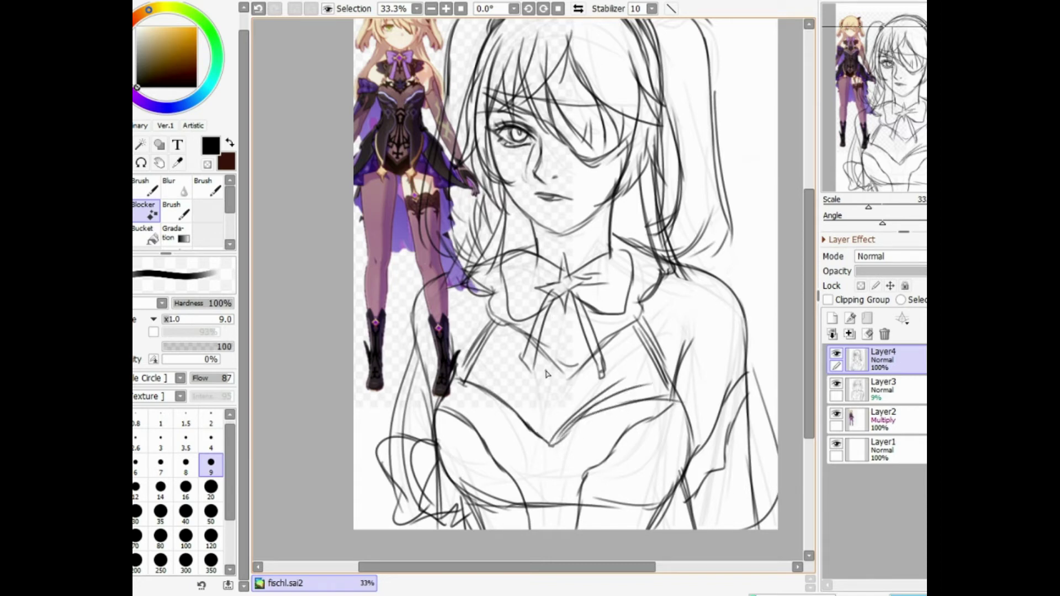
- Clean up the upper neckline's centre and ink the small pointed ornament between the bow and the bodice neckline
mouse_move(544, 342)
mouse_down()
mouse_move(530, 381)
mouse_move(576, 368)
mouse_up()
key(e)
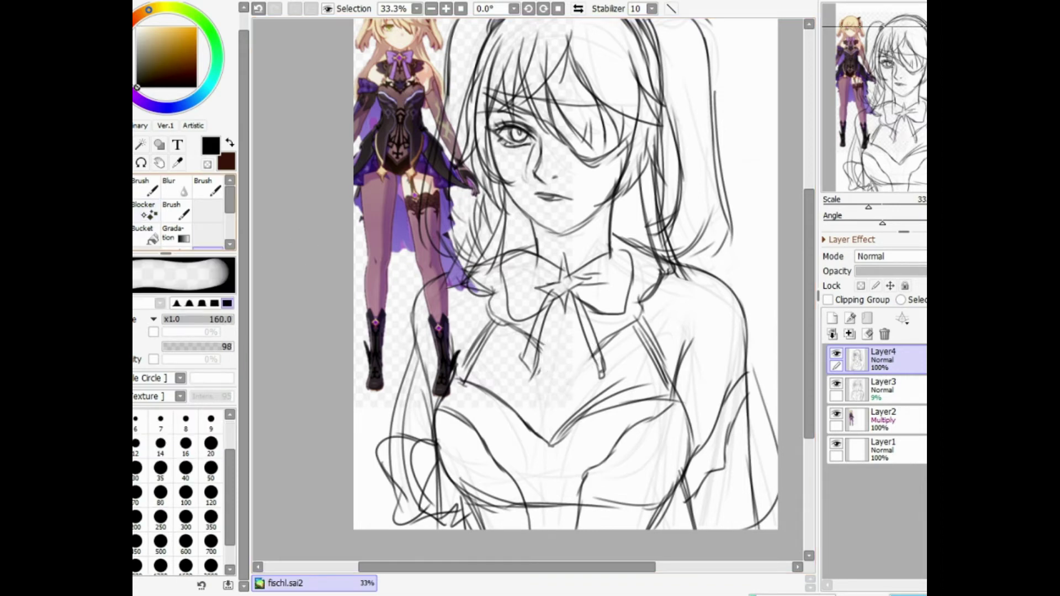
key(n)
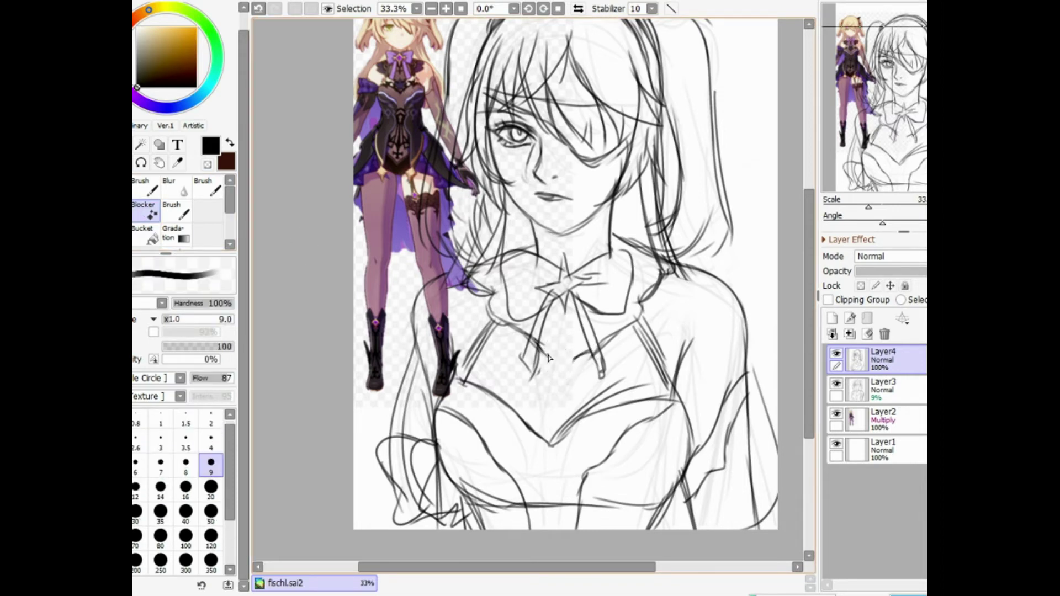
drag(558, 345, 547, 381)
mouse_move(529, 369)
mouse_down()
mouse_move(545, 374)
mouse_move(549, 413)
mouse_up()
mouse_move(549, 414)
mouse_down()
mouse_move(564, 395)
mouse_move(560, 371)
mouse_up()
mouse_move(572, 367)
mouse_down()
mouse_move(544, 364)
mouse_move(546, 428)
mouse_up()
drag(546, 417, 533, 431)
drag(570, 391, 560, 433)
mouse_move(575, 388)
mouse_down()
mouse_move(567, 424)
mouse_move(537, 380)
mouse_up()
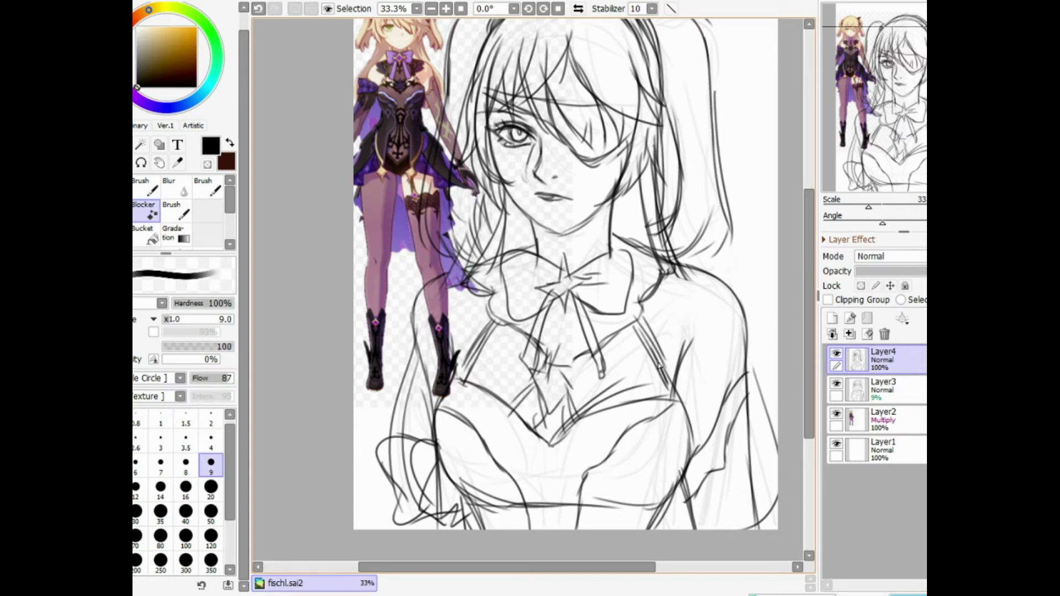
- Hide the reference, restore Layer3 to 100% opacity, and display the rough sketch together with the Layer4 linework
scroll(474, 345, down, 1)
click(837, 353)
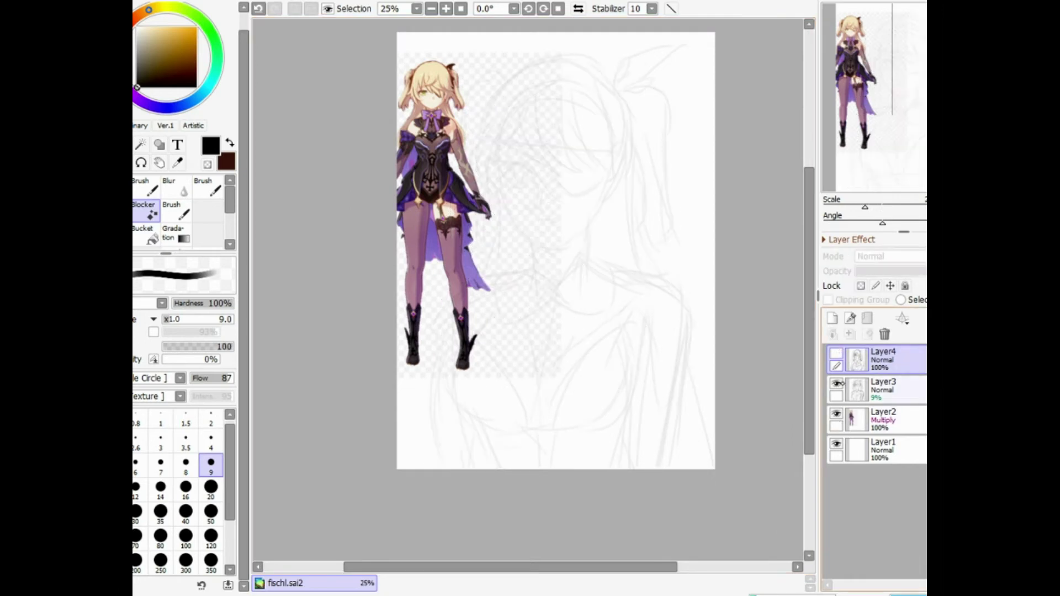
click(837, 384)
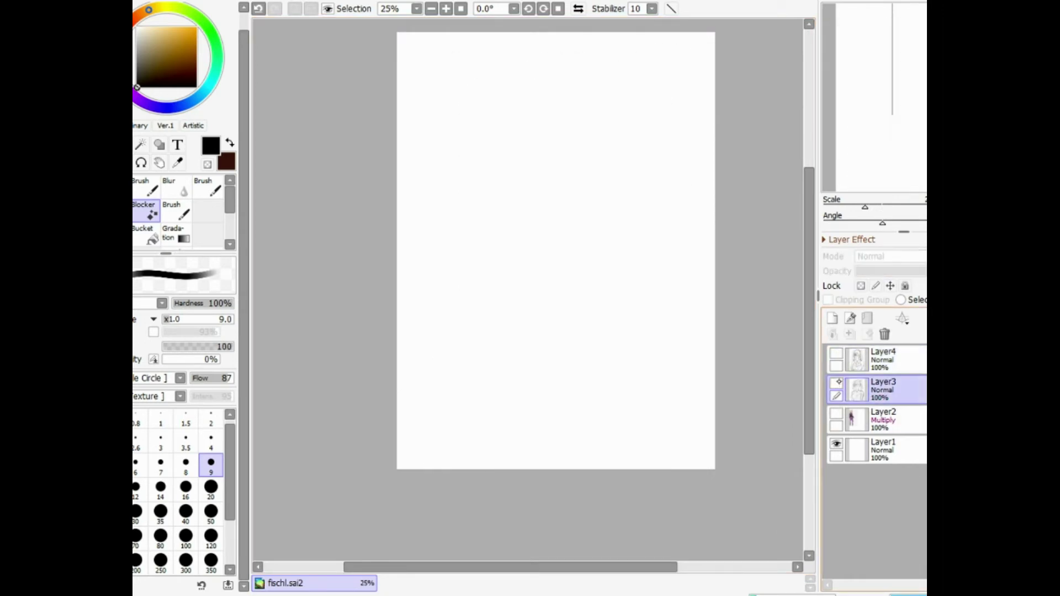
click(837, 353)
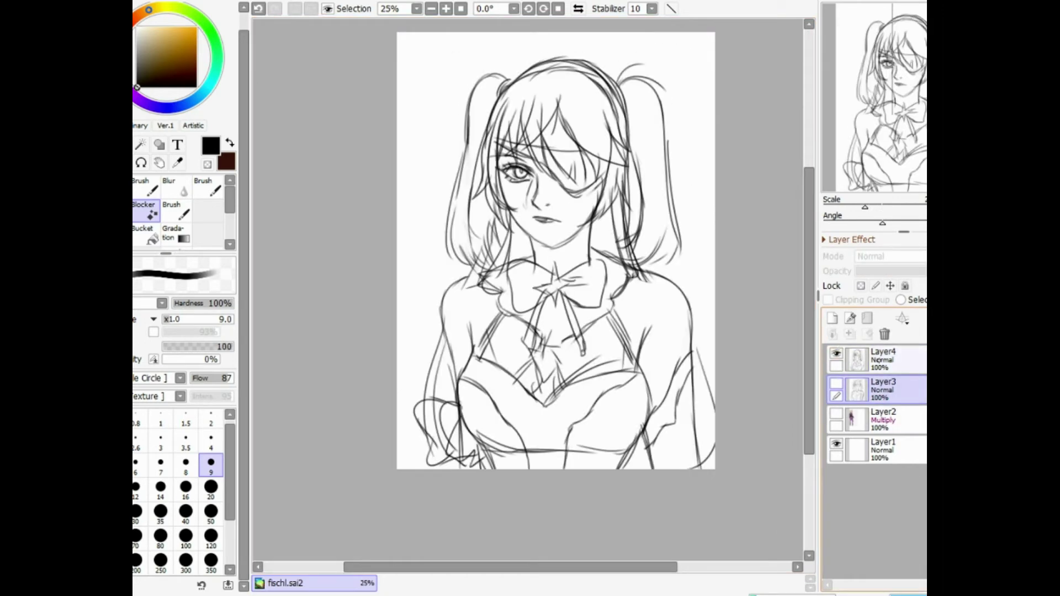
click(861, 361)
click(838, 384)
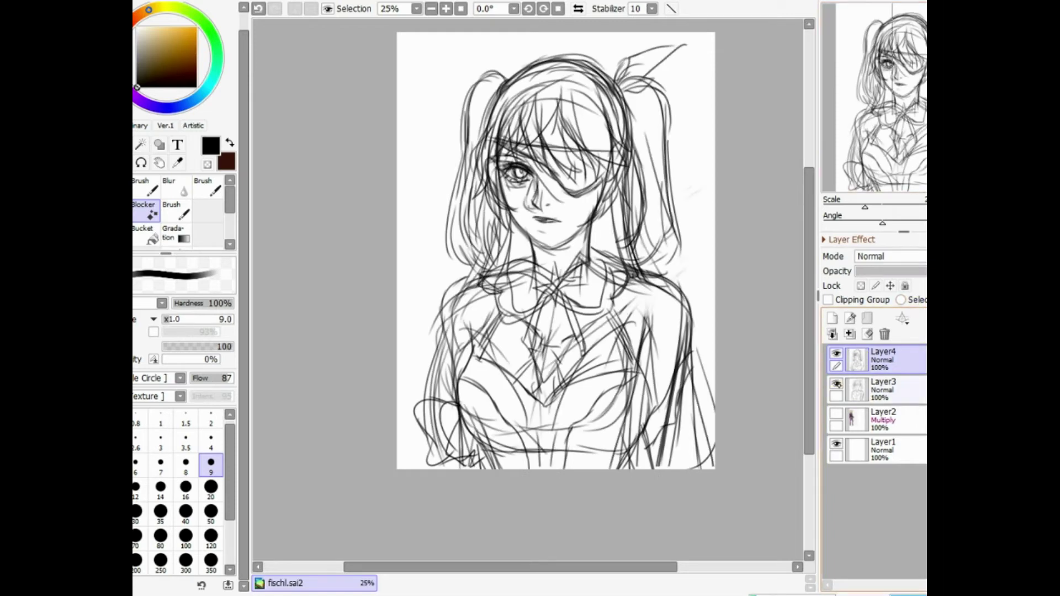
click(898, 394)
drag(639, 395, 525, 407)
key(ctrl+z)
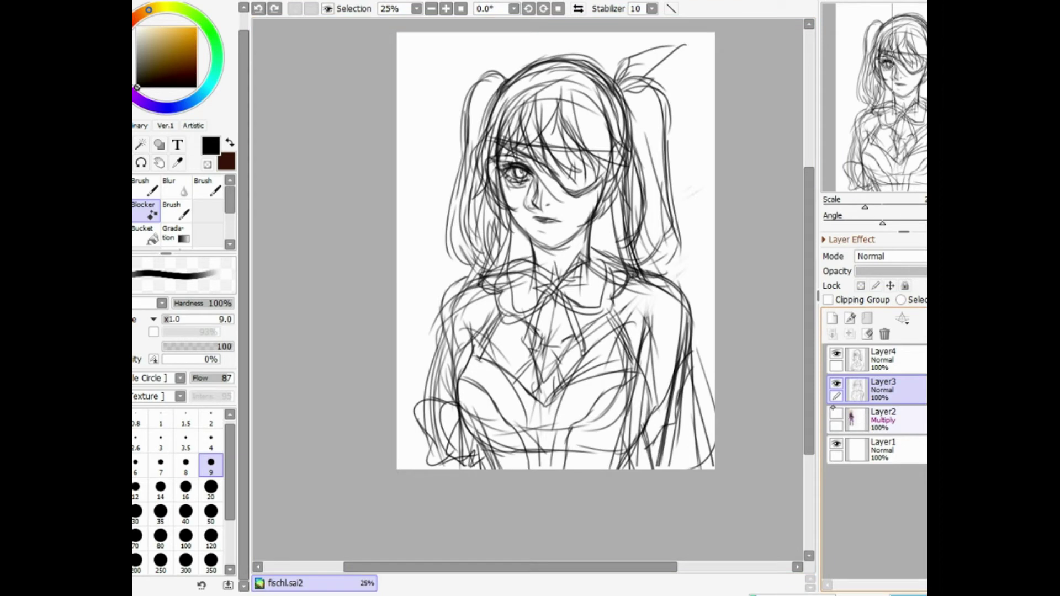
- Compare the Layer3 sketch with the Layer4 linework, leaving Layer3 hidden and both Layer4 and the Layer2 reference visible
click(836, 383)
click(836, 353)
click(837, 384)
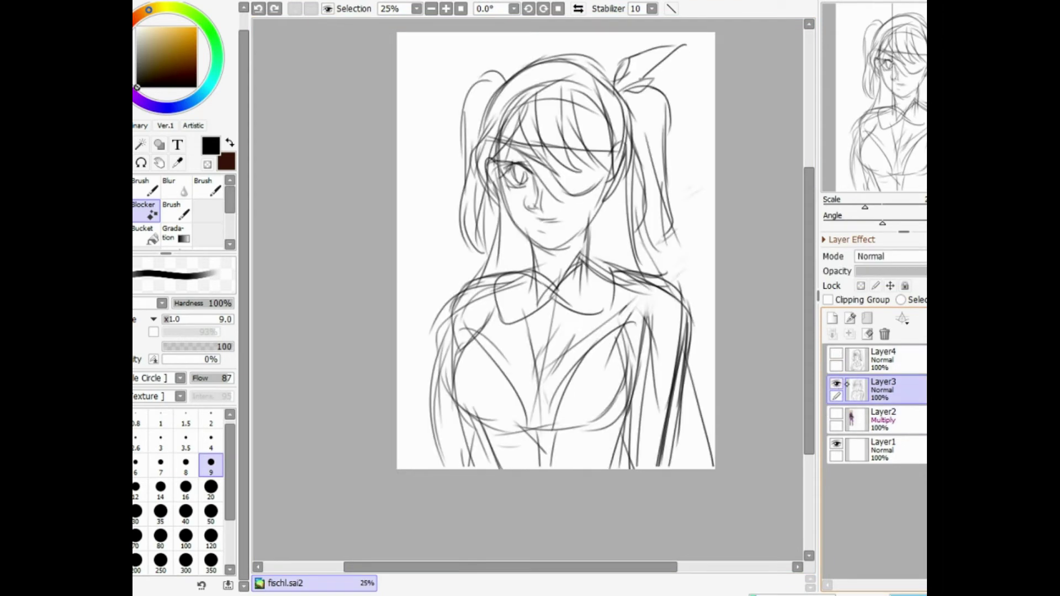
click(836, 383)
click(837, 353)
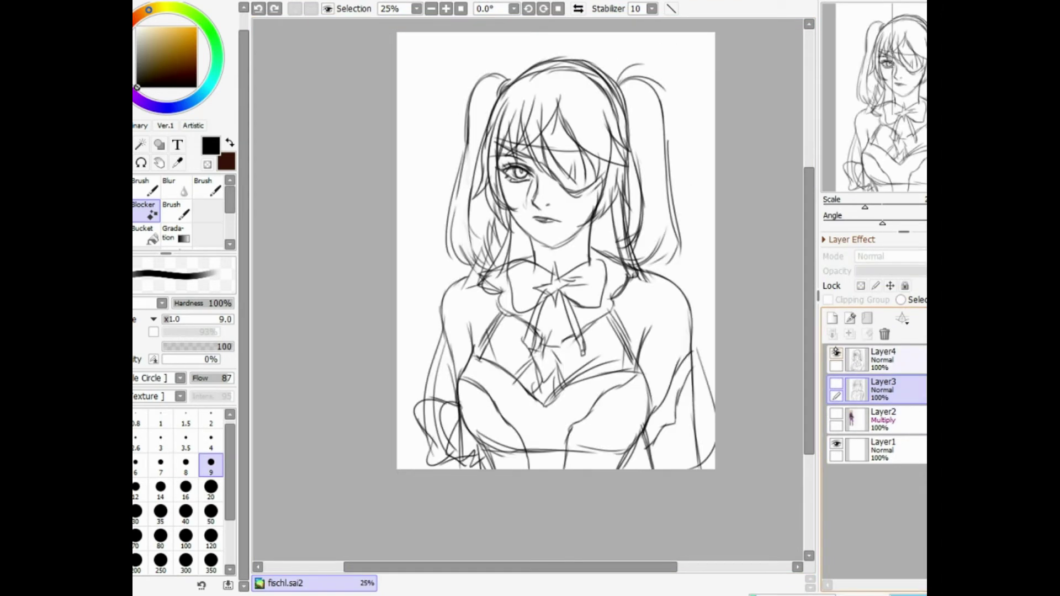
click(837, 413)
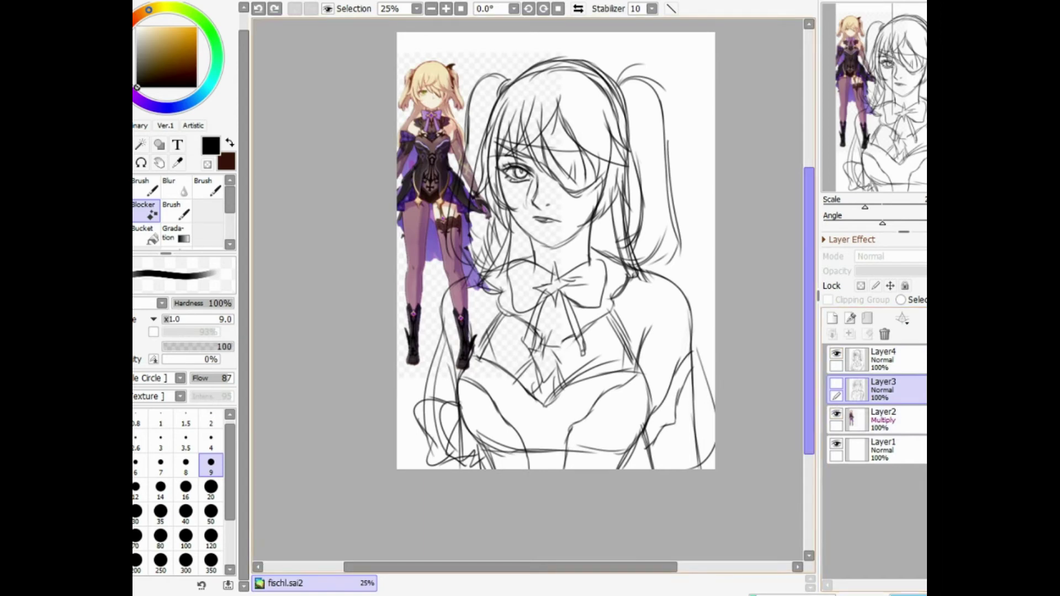
drag(511, 567, 522, 567)
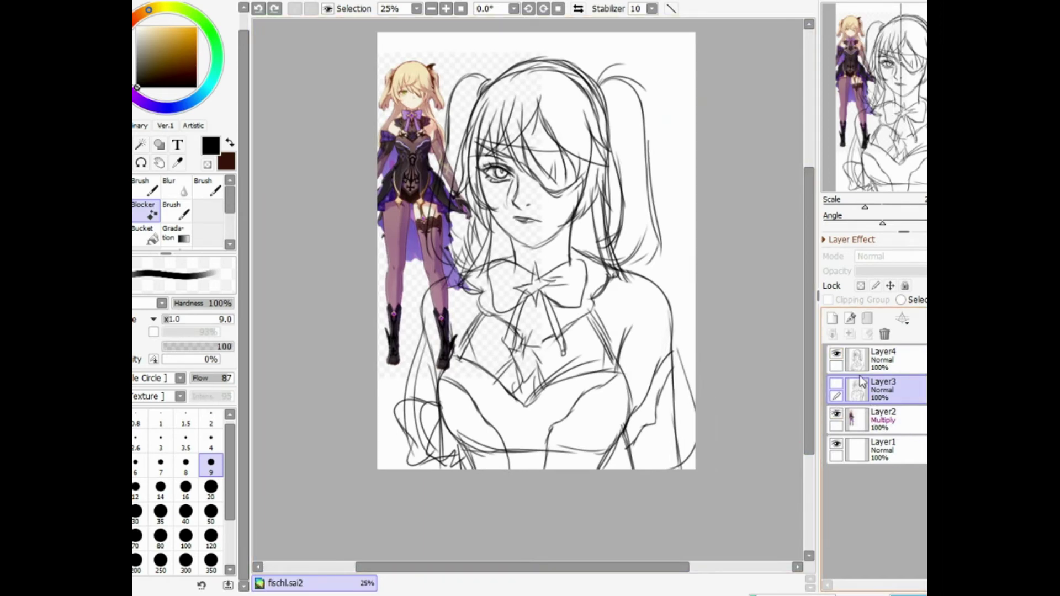
click(837, 385)
click(837, 385)
click(860, 360)
click(836, 355)
click(837, 355)
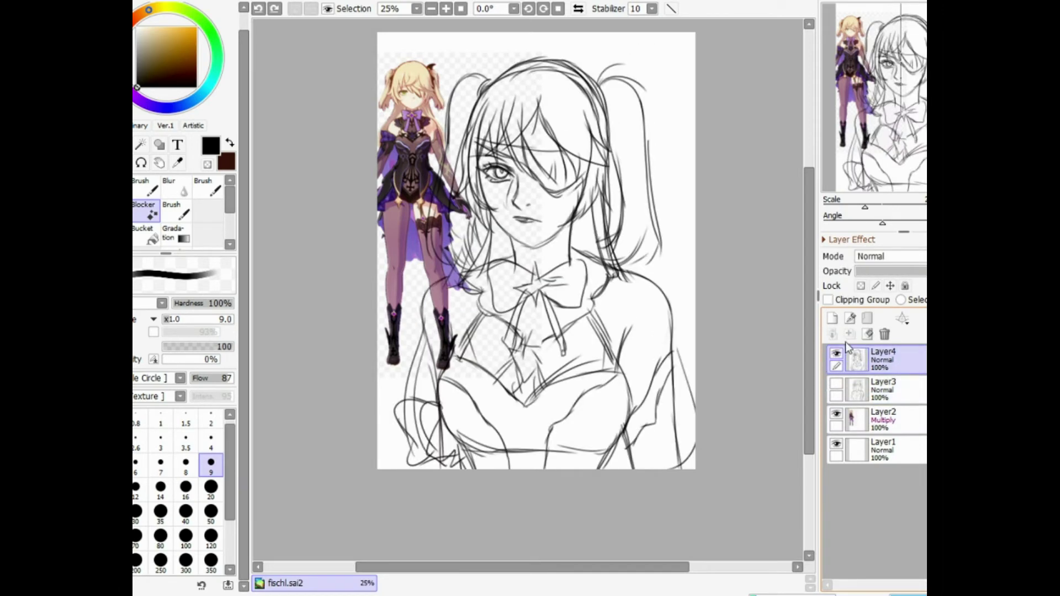
- Add a new layer above Layer4 and fade the Layer4 linework to 15% opacity
click(833, 318)
click(900, 393)
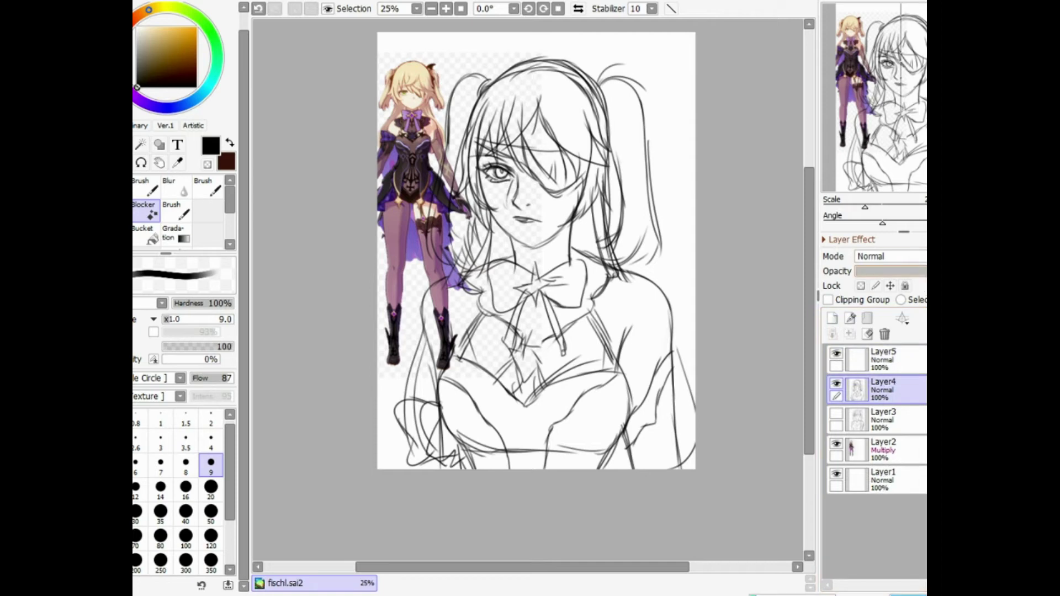
drag(923, 272, 876, 279)
click(841, 450)
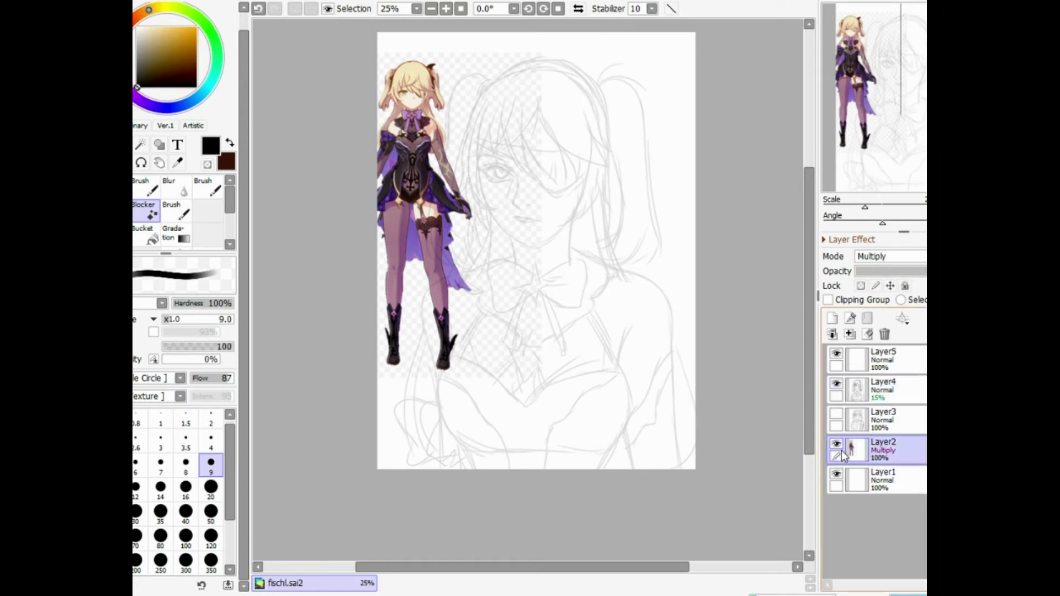
key(ctrl+t)
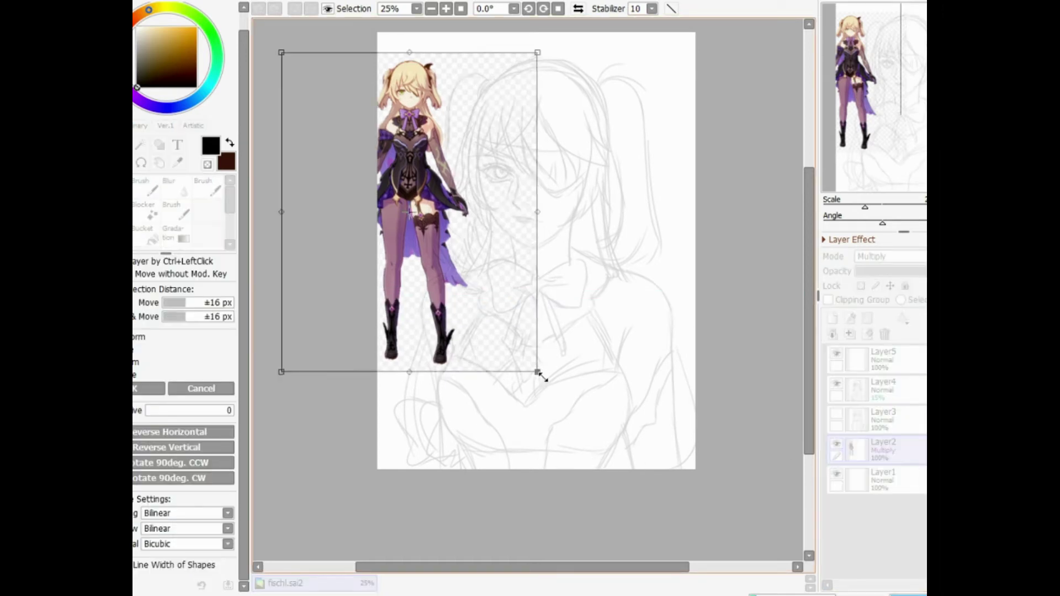
drag(539, 373, 464, 280)
drag(412, 231, 440, 210)
key(Escape)
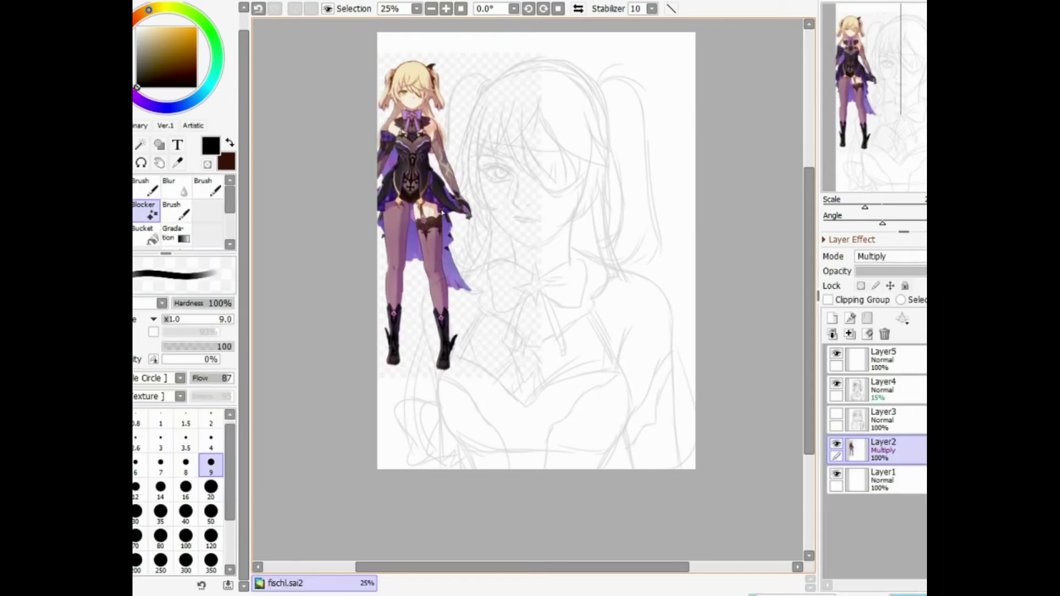
- Hide the Layer2 reference and, with the empty Layer5 active, set the brush size to 7
click(837, 445)
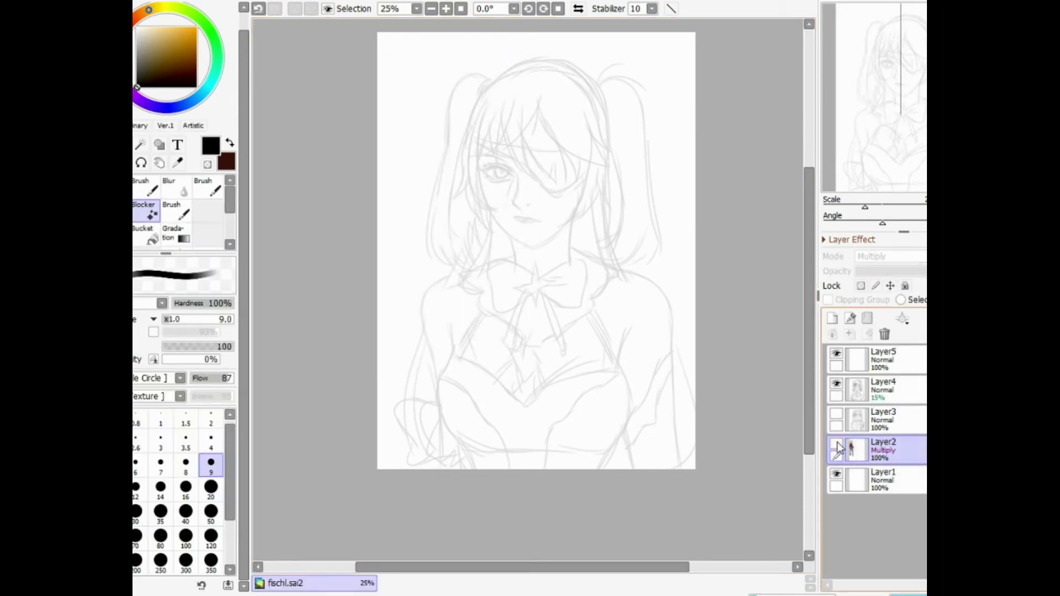
key(Page_Up)
key(Page_Up)
drag(809, 354, 809, 292)
key(Tab)
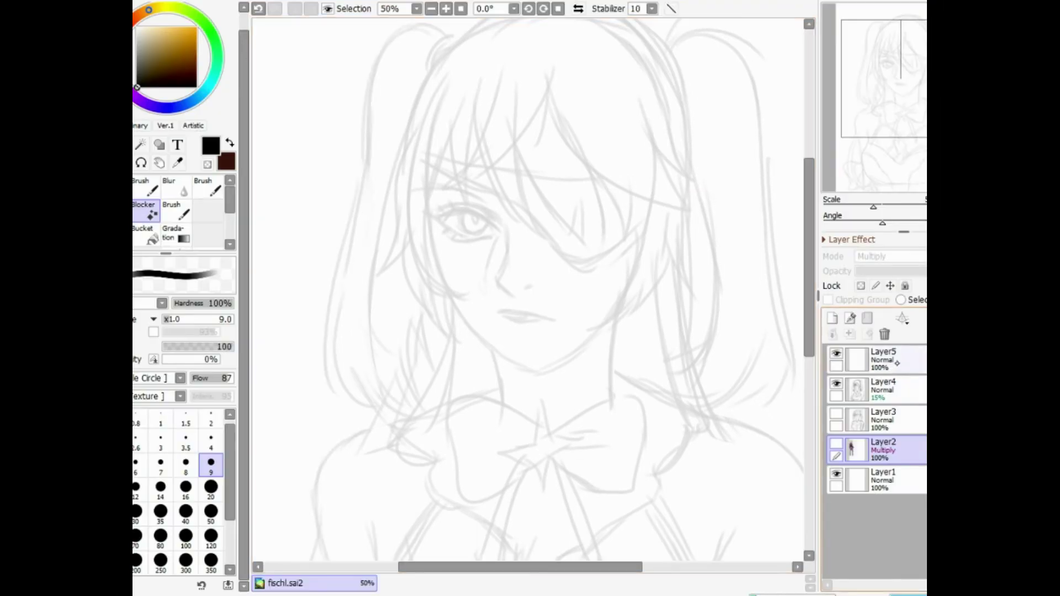
click(886, 358)
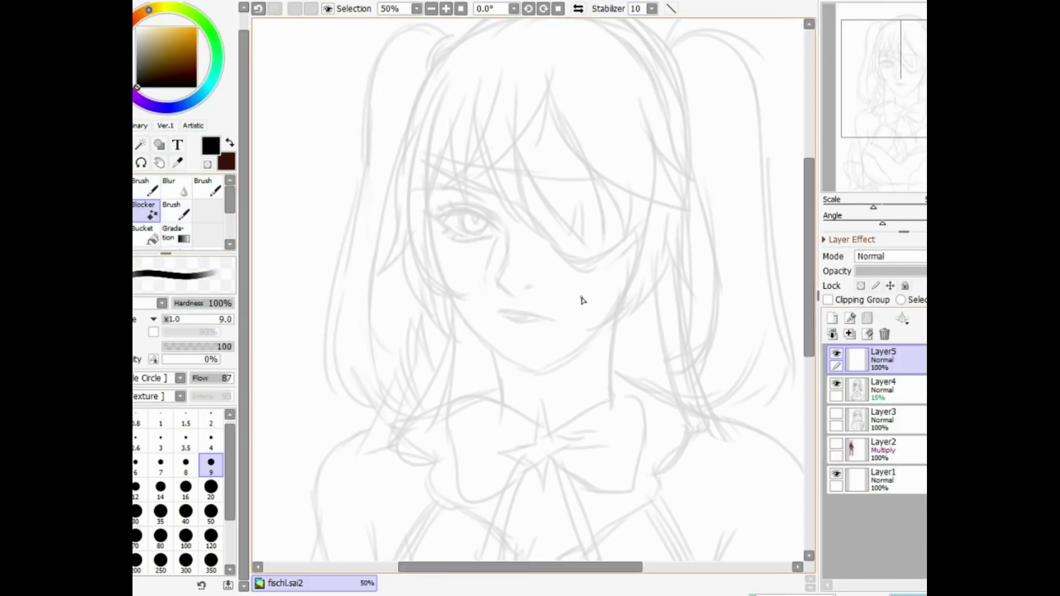
key(bracketleft)
key(bracketleft)
key(bracketleft)
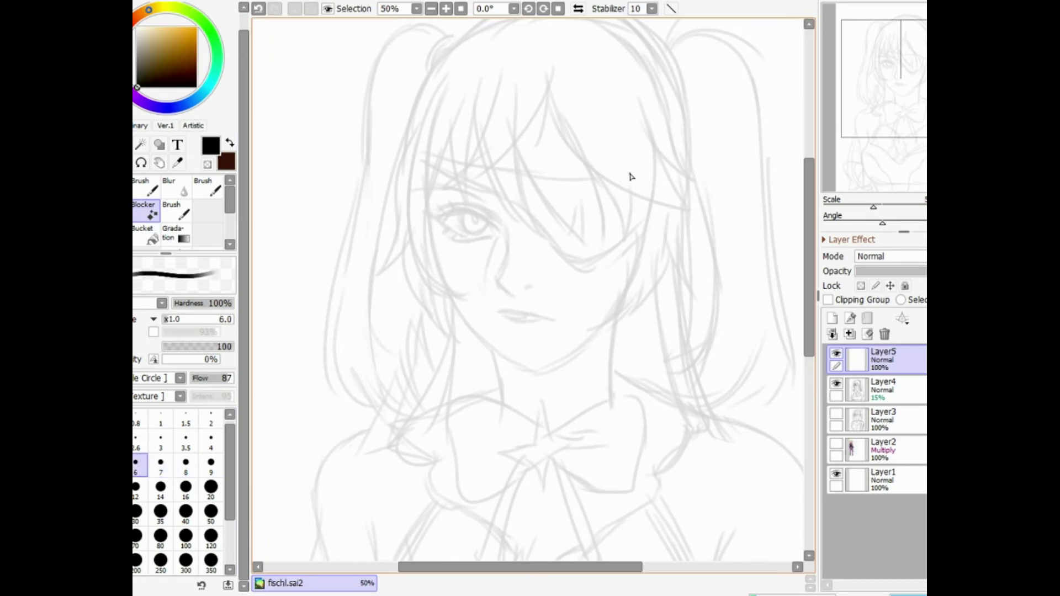
key(bracketright)
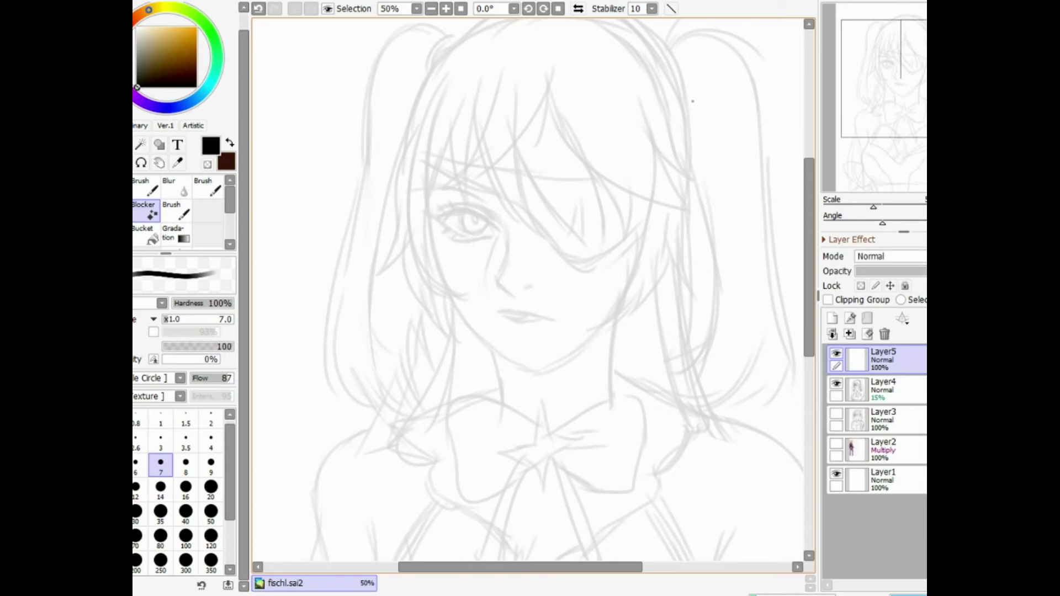
- Show the Layer2 reference again at 32% opacity and make Layer5 the active layer
scroll(532, 290, up, 2)
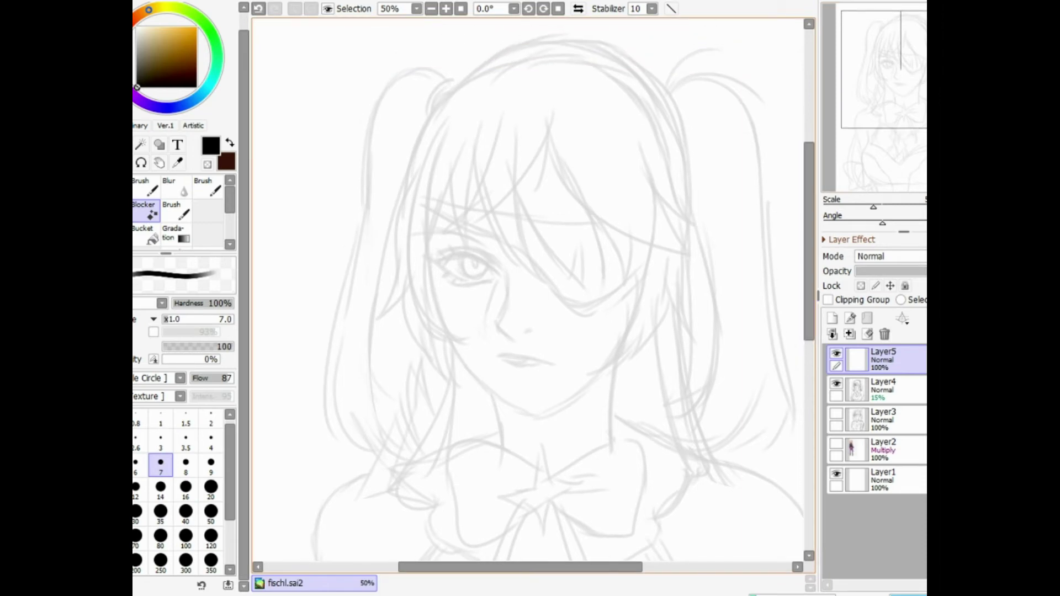
click(837, 444)
click(896, 451)
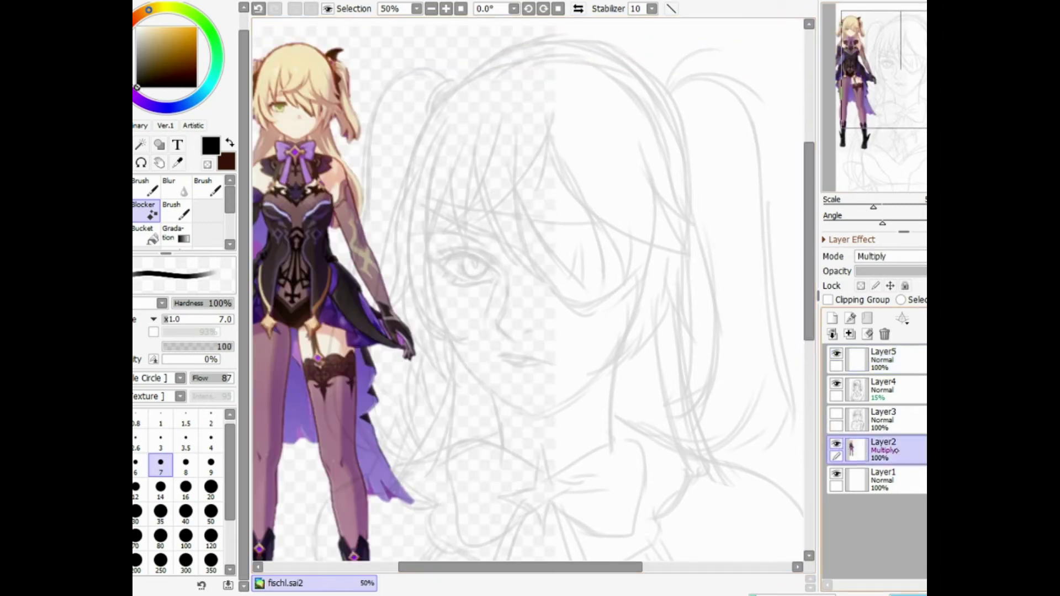
scroll(533, 290, down, 1)
mouse_move(449, 390)
mouse_down()
mouse_move(423, 385)
mouse_move(438, 389)
mouse_up()
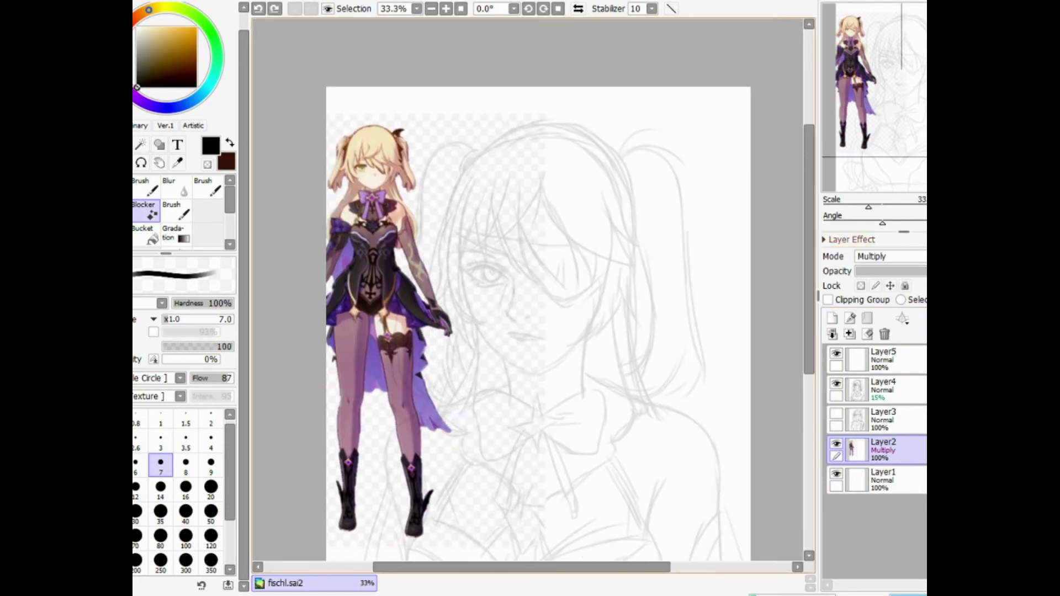
key(plus)
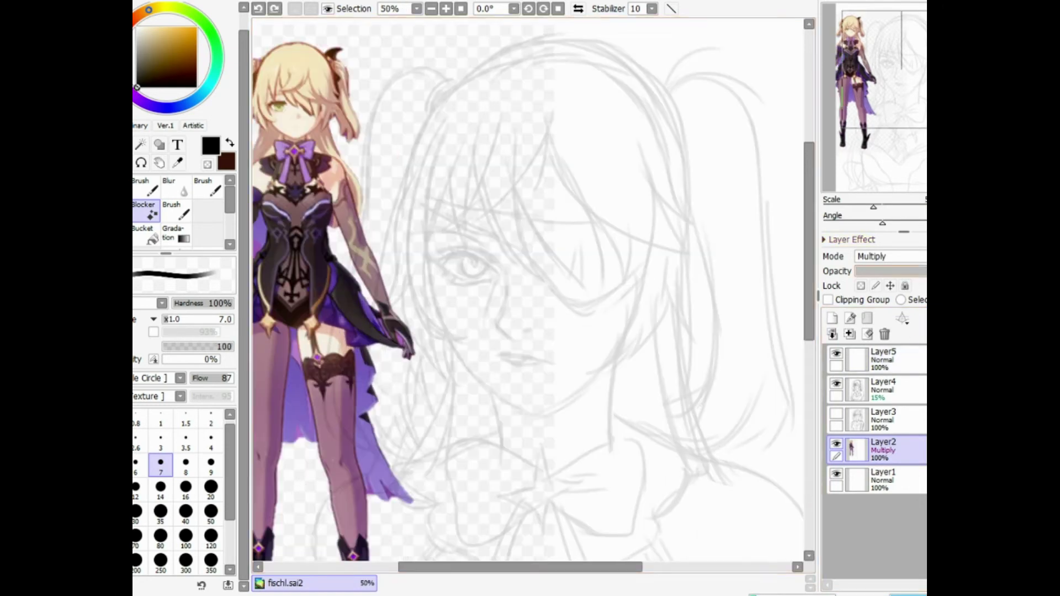
drag(925, 272, 882, 273)
key(minus)
key(plus)
click(890, 360)
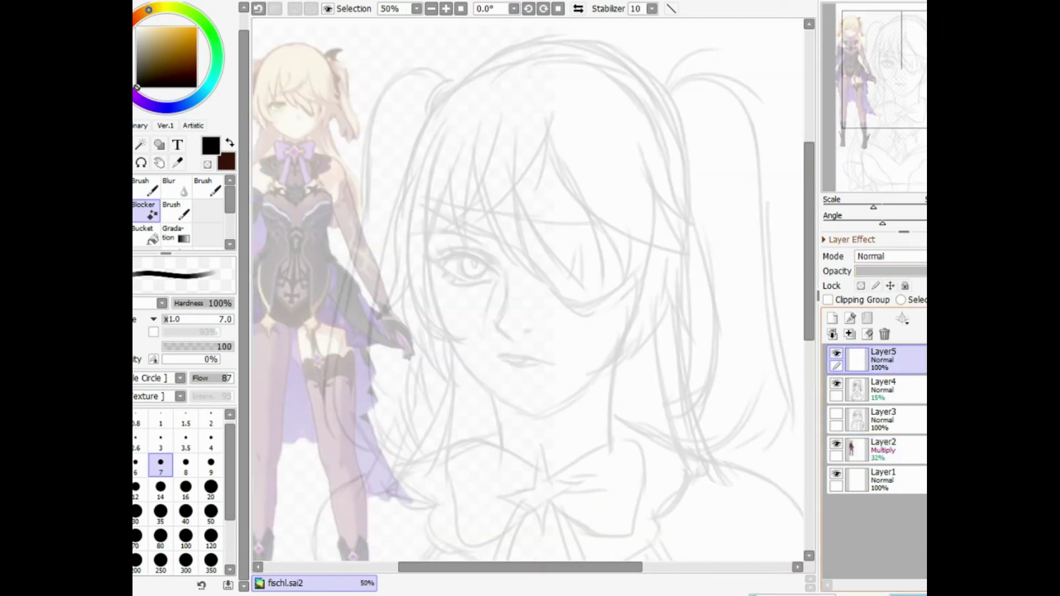
- Set the brush size to 8 and ink the upper eyelid line of the uncovered eye on Layer5
key(plus)
key(bracketright)
key(bracketright)
key(bracketright)
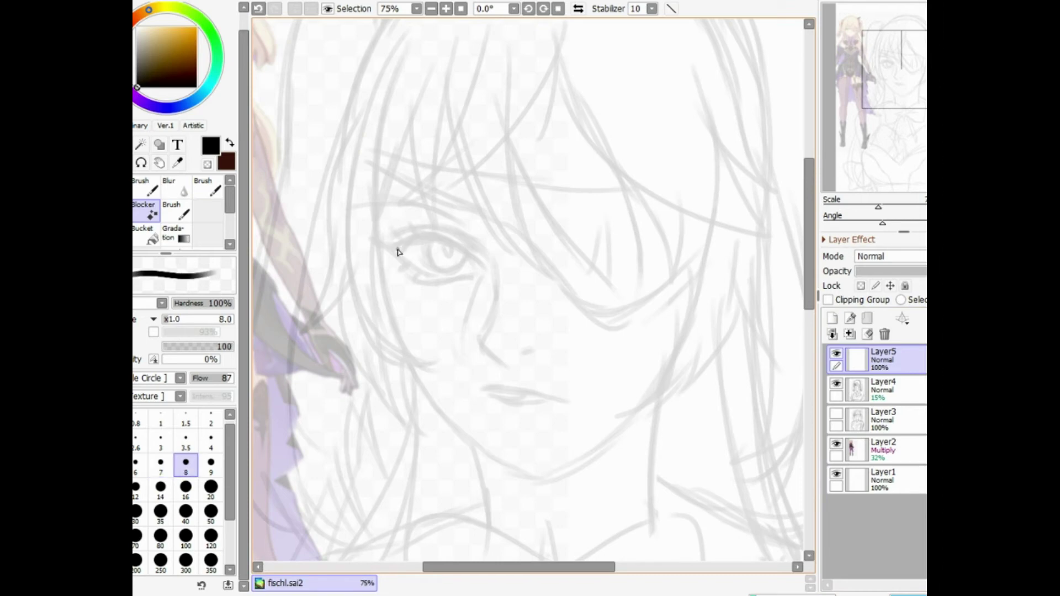
mouse_move(393, 247)
mouse_down()
mouse_move(431, 237)
mouse_move(418, 239)
mouse_move(469, 256)
mouse_up()
key(bracketleft)
key(bracketleft)
key(ctrl+z)
key(ctrl+z)
key(ctrl+z)
key(ctrl+z)
drag(393, 249, 442, 241)
key(ctrl+z)
mouse_move(402, 245)
mouse_down()
mouse_move(450, 247)
mouse_move(433, 239)
mouse_move(474, 257)
mouse_up()
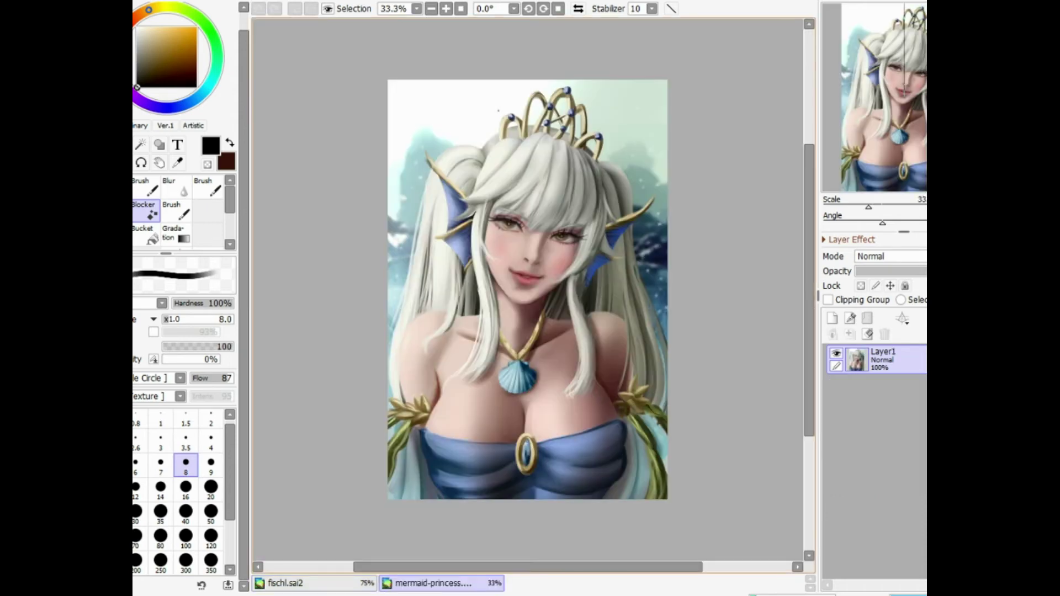
- Examine the eyes and lashes in the mermaid-princess painting at 100% zoom
key(ctrl+plus)
key(ctrl+plus)
key(ctrl+plus)
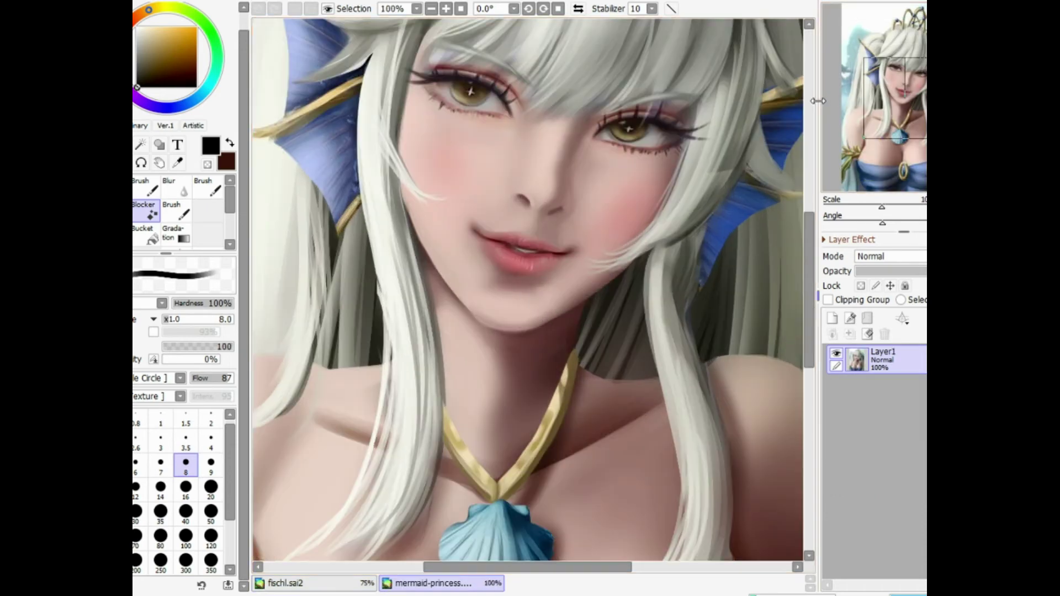
drag(810, 276, 809, 238)
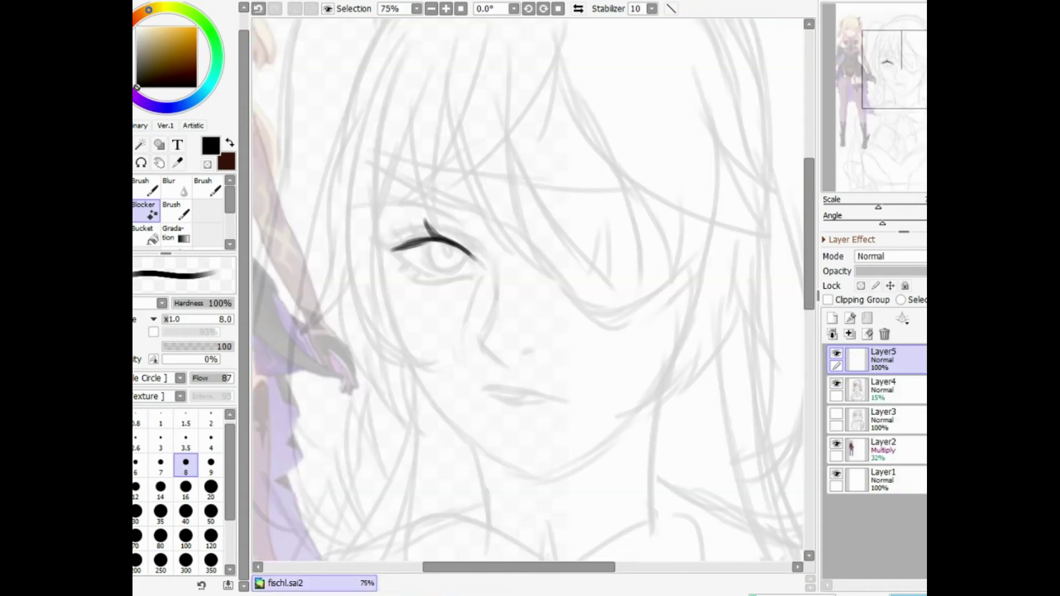
- Ink the uncovered eye's lashes, lower lid and iris over the faded sketch
mouse_move(449, 242)
mouse_down()
mouse_move(378, 234)
mouse_move(414, 249)
mouse_move(388, 236)
mouse_up()
mouse_move(415, 241)
mouse_down()
mouse_move(439, 276)
mouse_move(428, 276)
mouse_move(473, 274)
mouse_move(440, 274)
mouse_move(482, 269)
mouse_up()
key(ctrl+z)
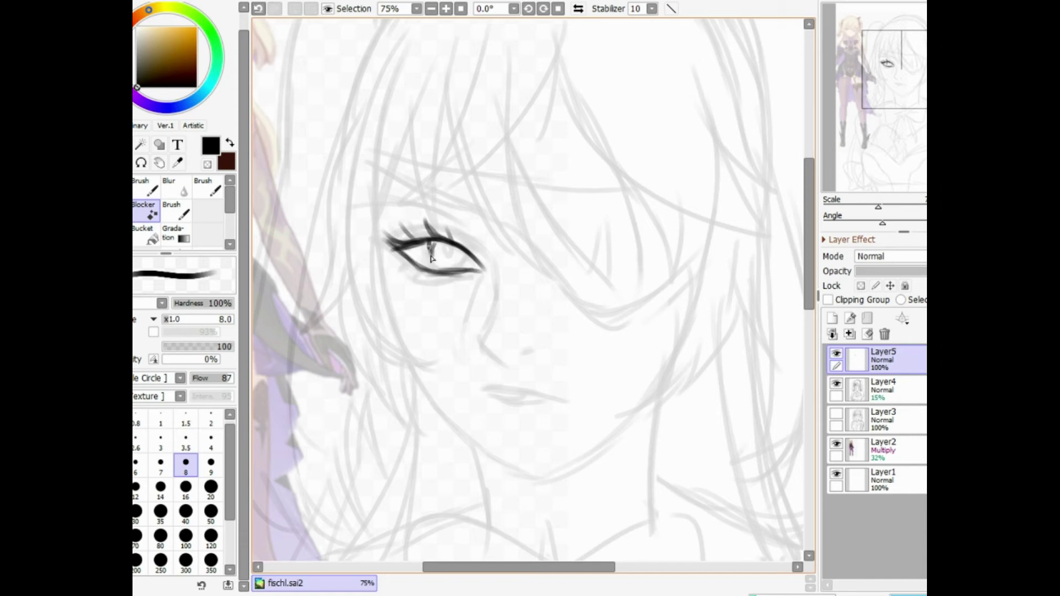
mouse_move(429, 245)
mouse_down()
mouse_move(442, 270)
mouse_move(460, 268)
mouse_up()
mouse_move(398, 228)
mouse_down()
mouse_move(477, 272)
mouse_move(409, 276)
mouse_move(409, 263)
mouse_move(403, 279)
mouse_move(429, 279)
mouse_up()
- Ink the nose bridge and nostril, and the first lines of the mouth and lower lip
key(Page_Down)
mouse_move(441, 272)
mouse_down()
mouse_move(497, 297)
mouse_move(485, 348)
mouse_move(505, 383)
mouse_move(522, 355)
mouse_move(493, 263)
mouse_up()
scroll(485, 271, up, 1)
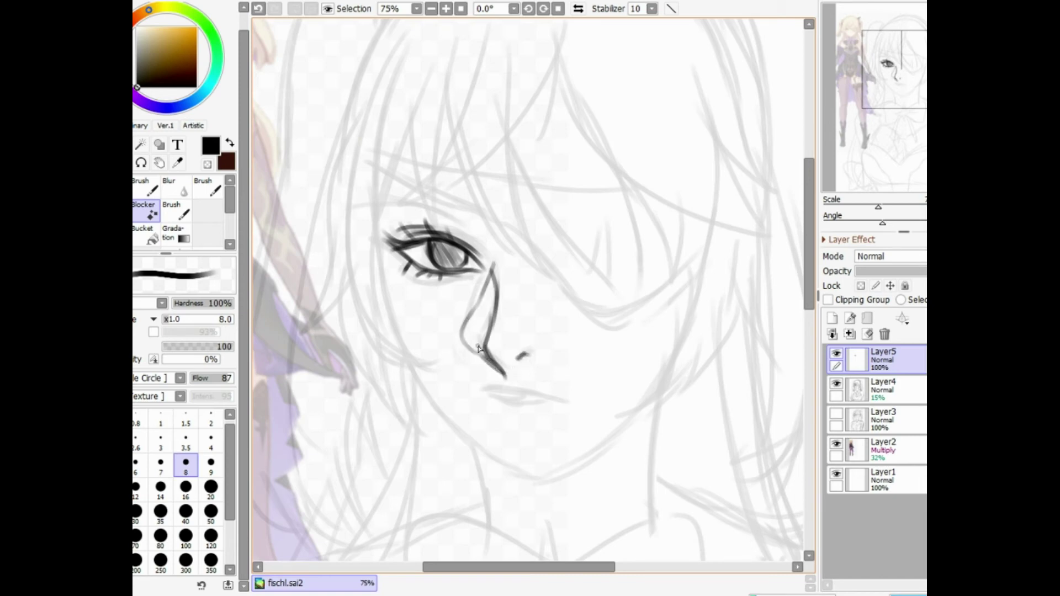
mouse_move(502, 401)
mouse_down()
mouse_move(530, 402)
mouse_move(493, 407)
mouse_move(543, 429)
mouse_up()
mouse_move(506, 402)
mouse_down()
mouse_move(487, 402)
mouse_move(552, 403)
mouse_up()
scroll(551, 385, down, 2)
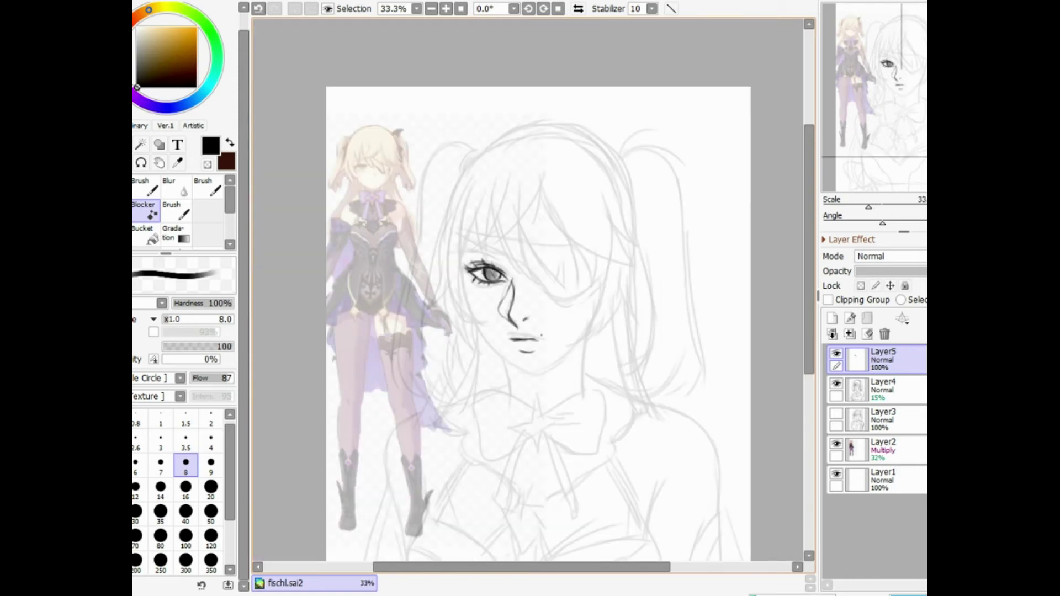
- Undo the last mouth strokes and redraw the mouth line out to its far corner
scroll(542, 334, up, 1)
scroll(571, 332, down, 1)
scroll(570, 331, up, 2)
key(ctrl+z)
key(ctrl+z)
drag(537, 407, 561, 396)
scroll(570, 376, down, 1)
scroll(569, 375, down, 1)
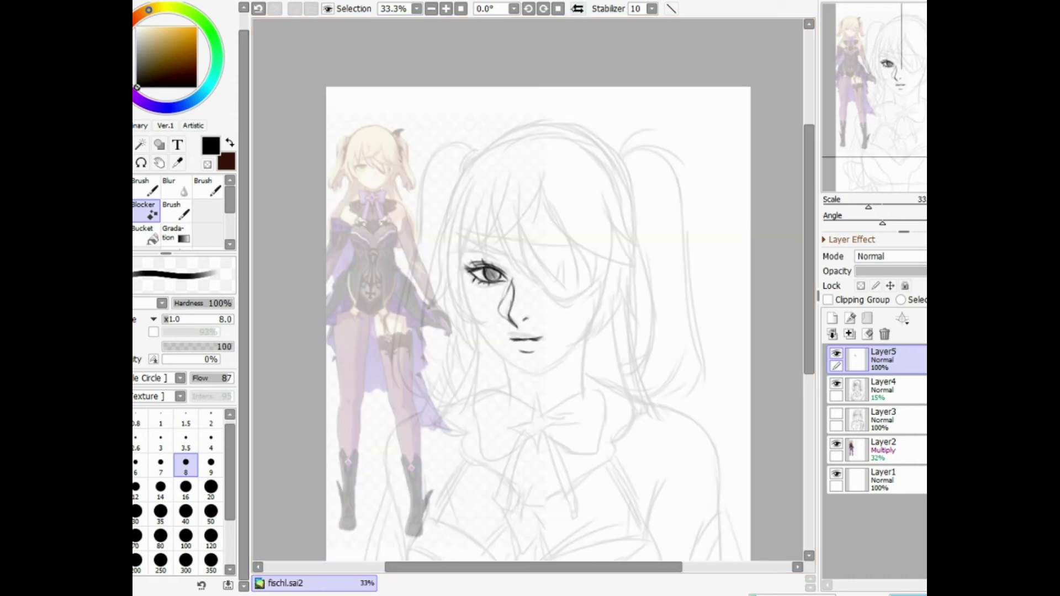
- Mirror the canvas view and ink the eyebrow above the uncovered eye, redoing strokes until its arch is clean
key(h)
scroll(570, 376, up, 2)
scroll(569, 376, down, 1)
scroll(570, 375, up, 1)
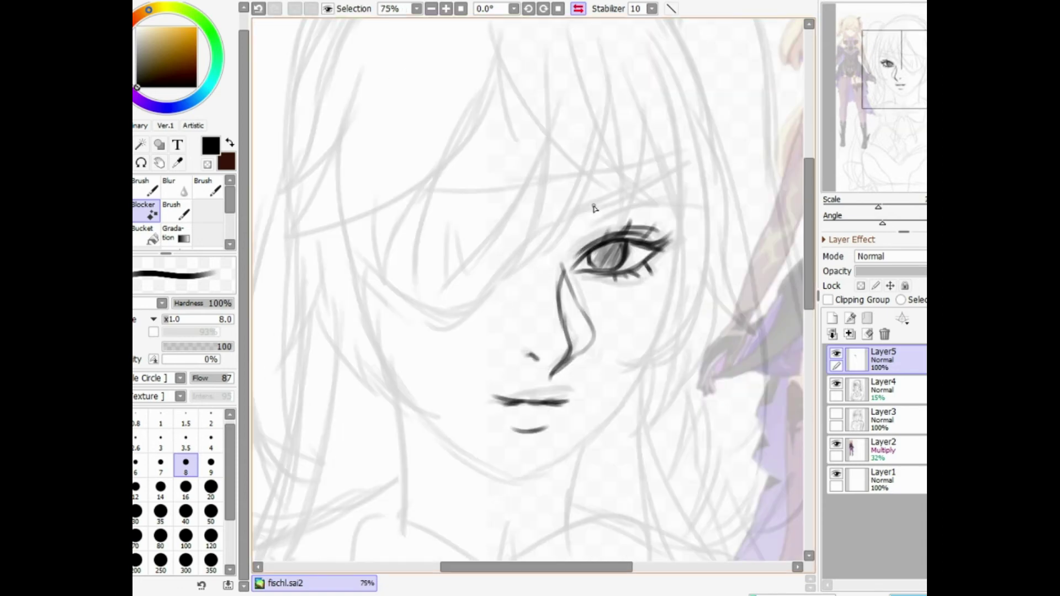
drag(570, 229, 620, 215)
drag(569, 230, 659, 200)
key(ctrl+z)
key(ctrl+z)
mouse_move(573, 232)
mouse_down()
mouse_move(667, 202)
mouse_move(666, 219)
mouse_move(644, 201)
mouse_move(675, 209)
mouse_up()
key(ctrl+z)
key(ctrl+z)
key(Page_Down)
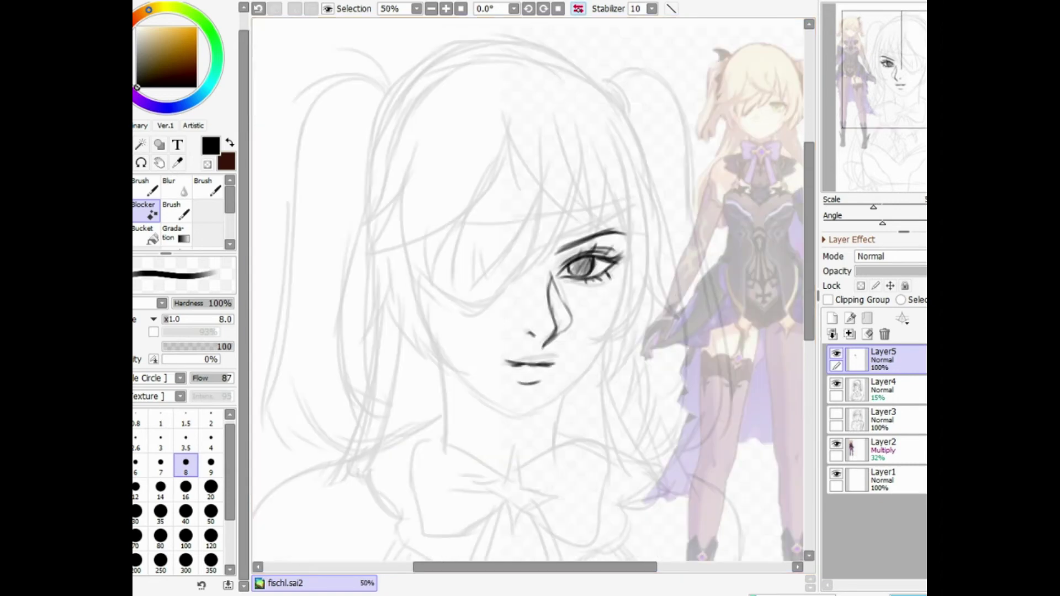
- Lasso the inked nose and mouth, rotate and shift them slightly with a transform, and deselect
key(plus)
key(minus)
key(minus)
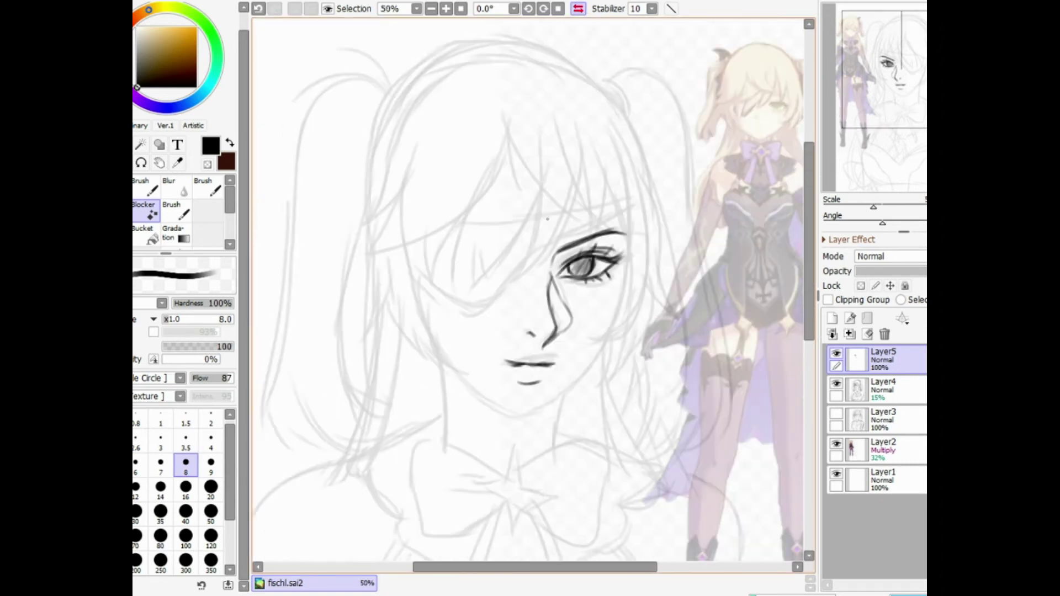
key(plus)
key(l)
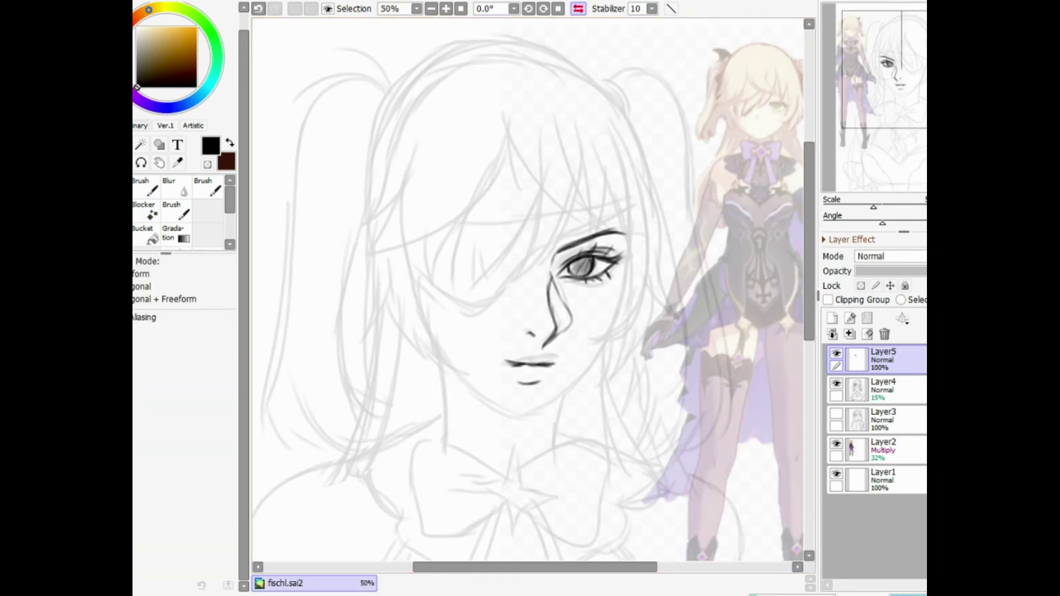
mouse_move(513, 255)
mouse_down()
mouse_move(549, 387)
mouse_move(579, 296)
mouse_move(544, 255)
mouse_move(514, 255)
mouse_up()
key(ctrl+t)
drag(632, 331, 630, 308)
drag(559, 343, 553, 341)
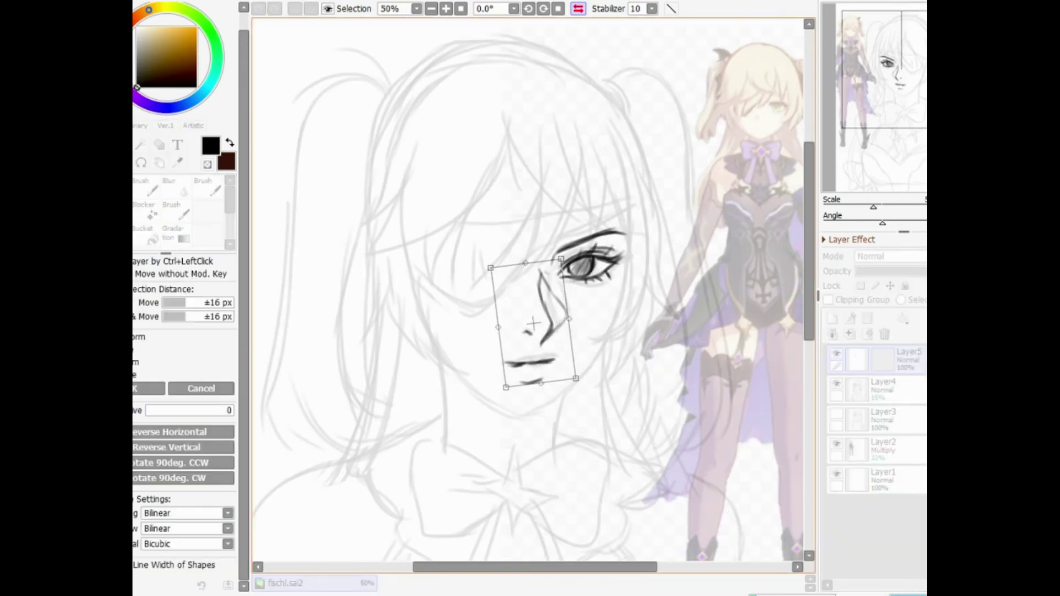
key(Return)
key(ctrl+d)
- Lasso the inked eye and eyebrow, adjust their placement slightly with a transform, and deselect
mouse_move(574, 219)
mouse_down()
mouse_move(569, 295)
mouse_move(610, 196)
mouse_move(635, 222)
mouse_up()
key(ctrl+t)
key(Return)
key(ctrl+d)
key(Page_Down)
key(Page_Down)
key(Page_Down)
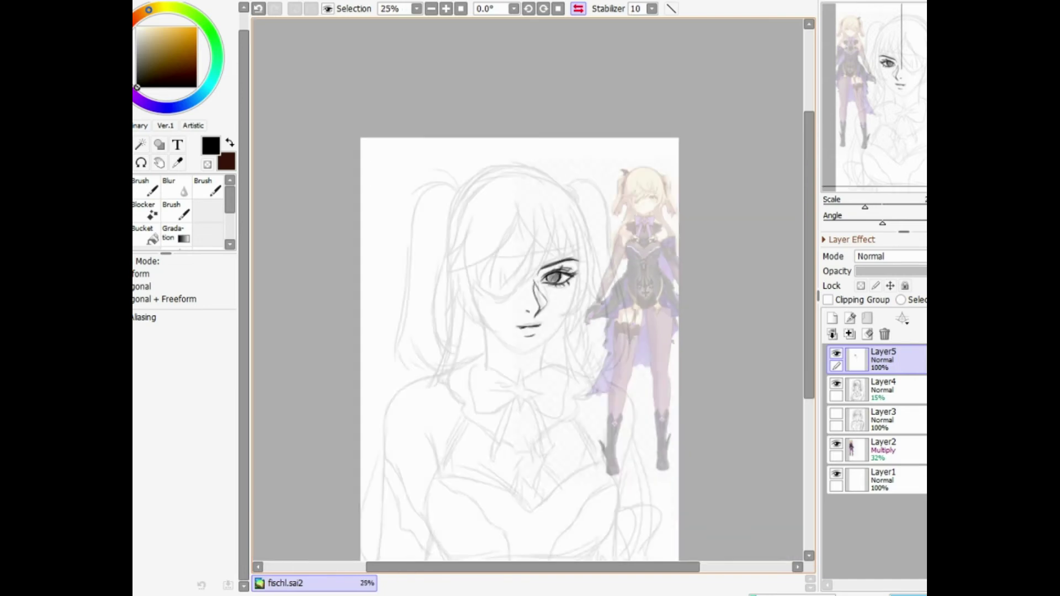
key(Page_Up)
key(Page_Up)
key(Page_Up)
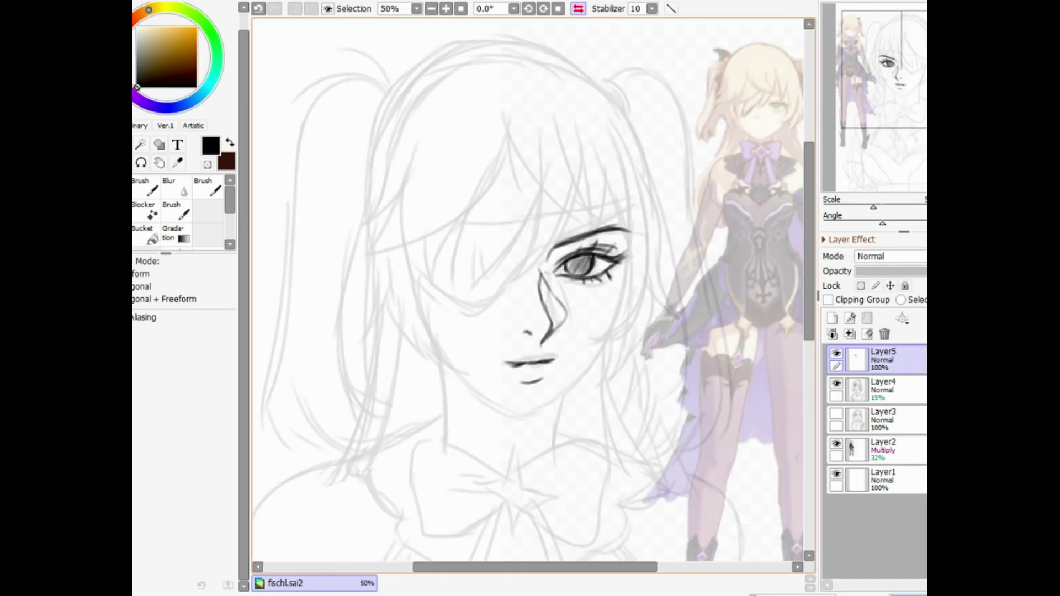
- With the size 8 brush, ink the outer hair contour and the curved side lock beside the uncovered eye
drag(535, 567, 555, 567)
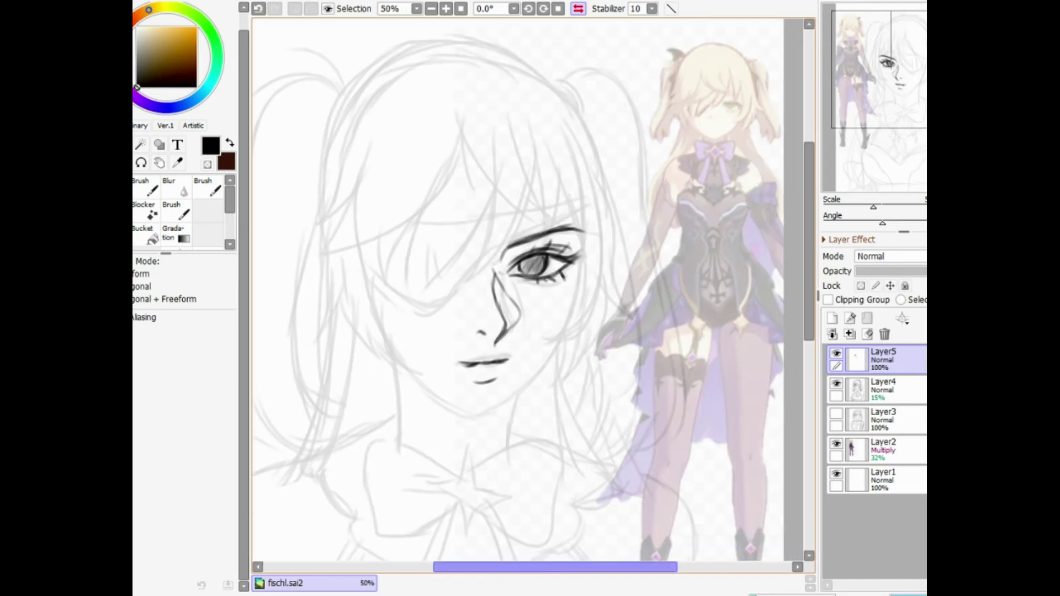
click(146, 210)
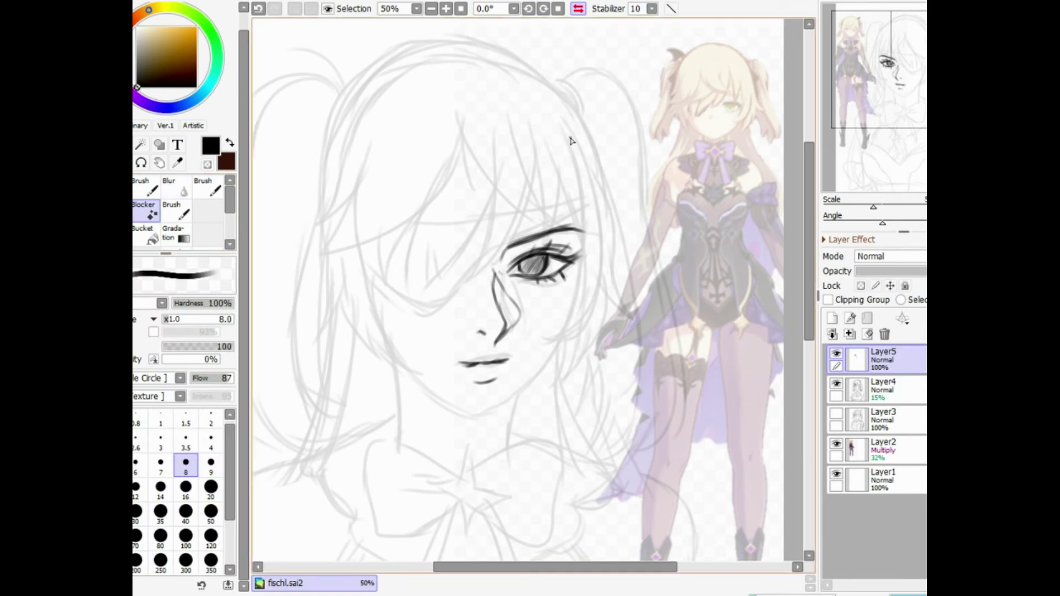
mouse_move(571, 102)
mouse_down()
mouse_move(603, 183)
mouse_move(619, 298)
mouse_up()
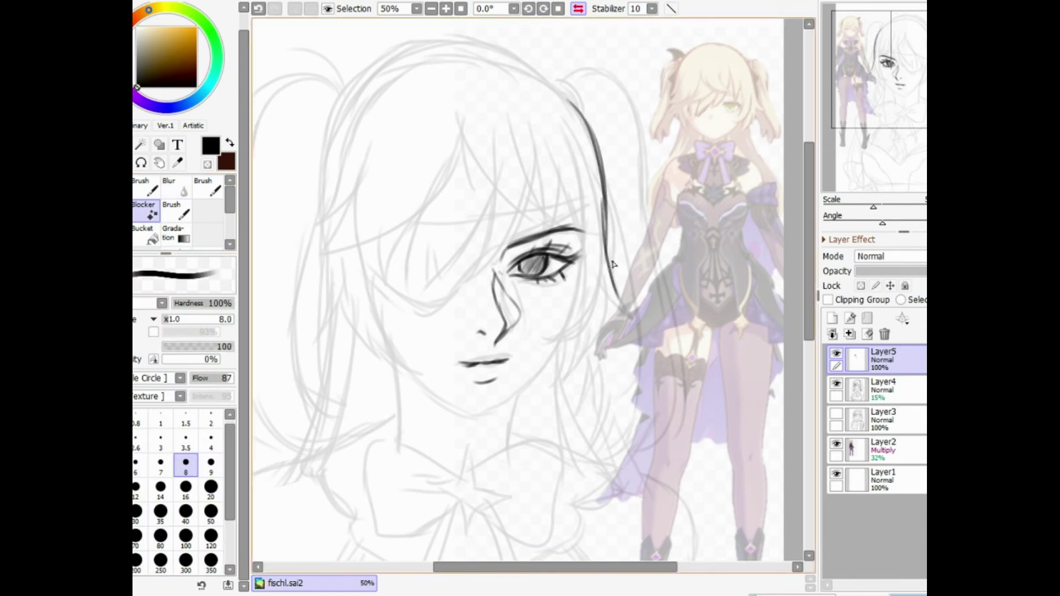
drag(611, 261, 635, 311)
drag(603, 234, 638, 316)
mouse_move(638, 316)
mouse_down()
mouse_move(602, 278)
mouse_move(588, 303)
mouse_up()
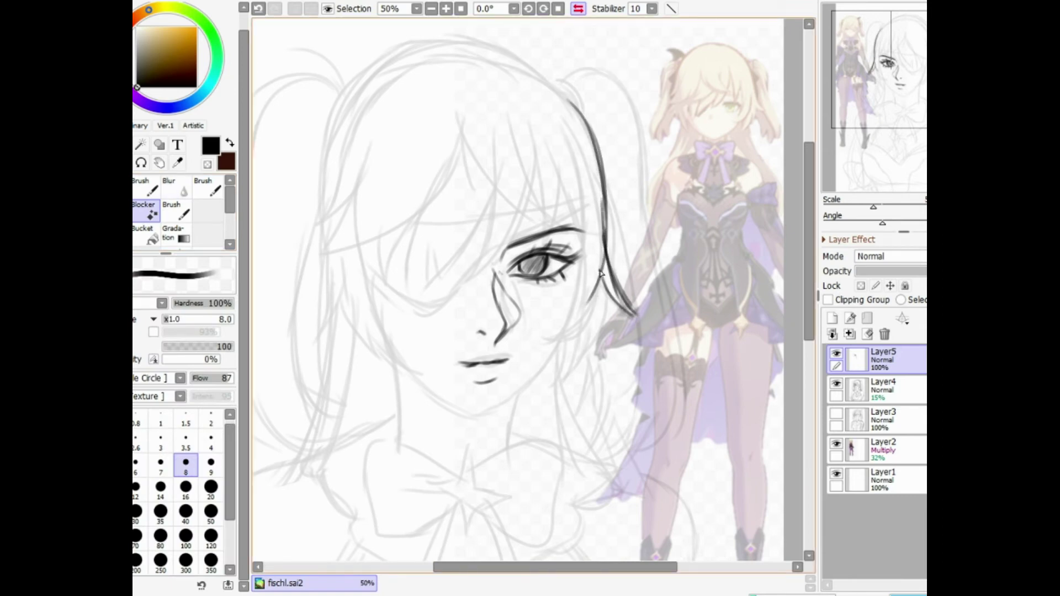
key(ctrl+z)
mouse_move(605, 244)
mouse_down()
mouse_move(587, 305)
mouse_move(555, 344)
mouse_move(578, 296)
mouse_up()
key(ctrl+z)
mouse_move(550, 340)
mouse_down()
mouse_move(576, 315)
mouse_move(582, 187)
mouse_move(581, 269)
mouse_up()
- Ink the pointed fringe strands falling over the forehead toward the eyebrow and nose bridge
drag(555, 142, 559, 238)
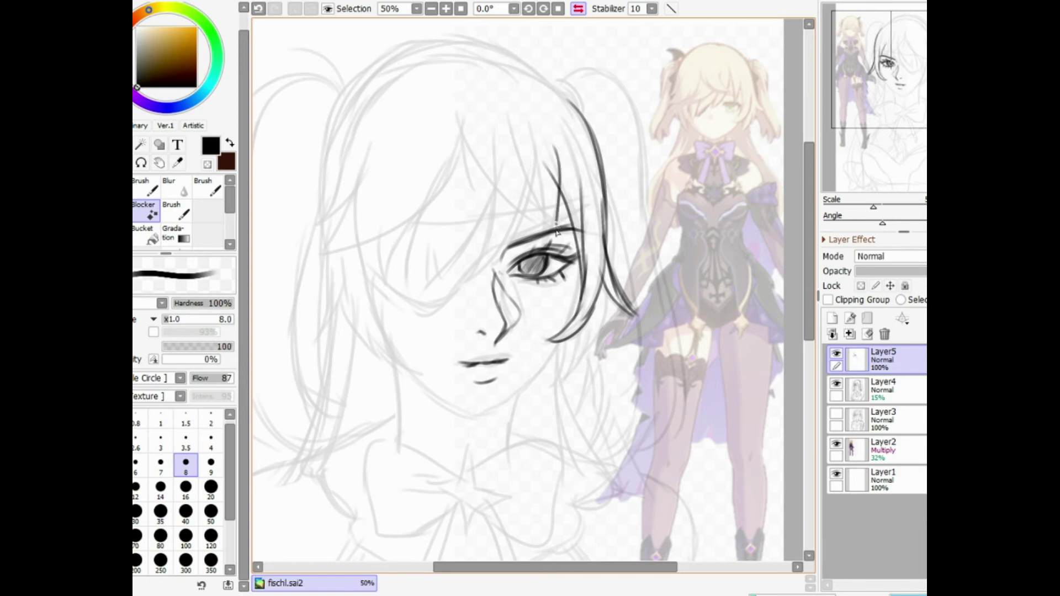
drag(531, 127, 547, 242)
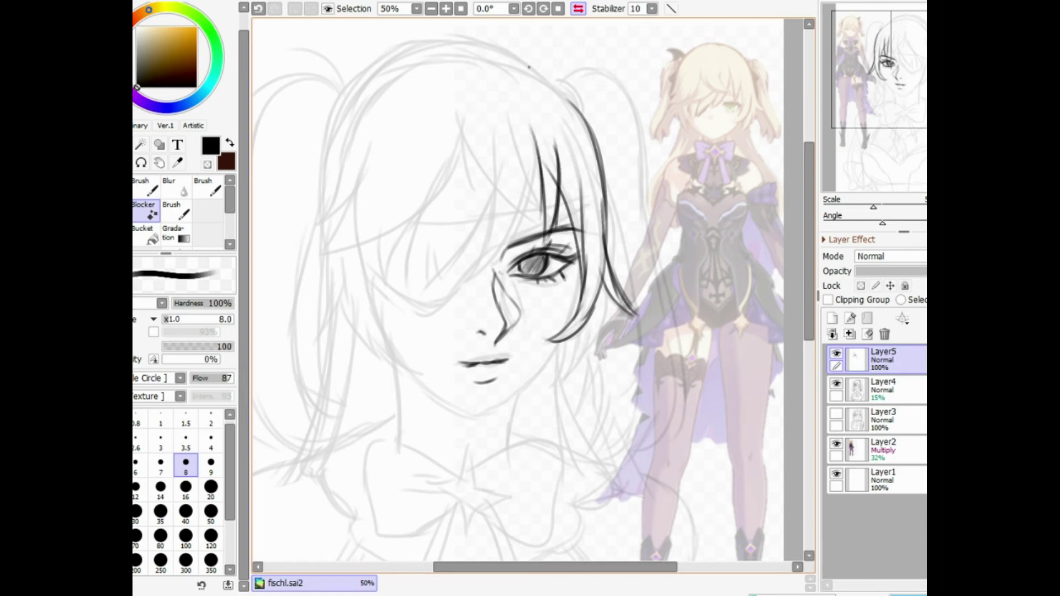
drag(539, 139, 506, 245)
key(ctrl+z)
drag(494, 145, 505, 270)
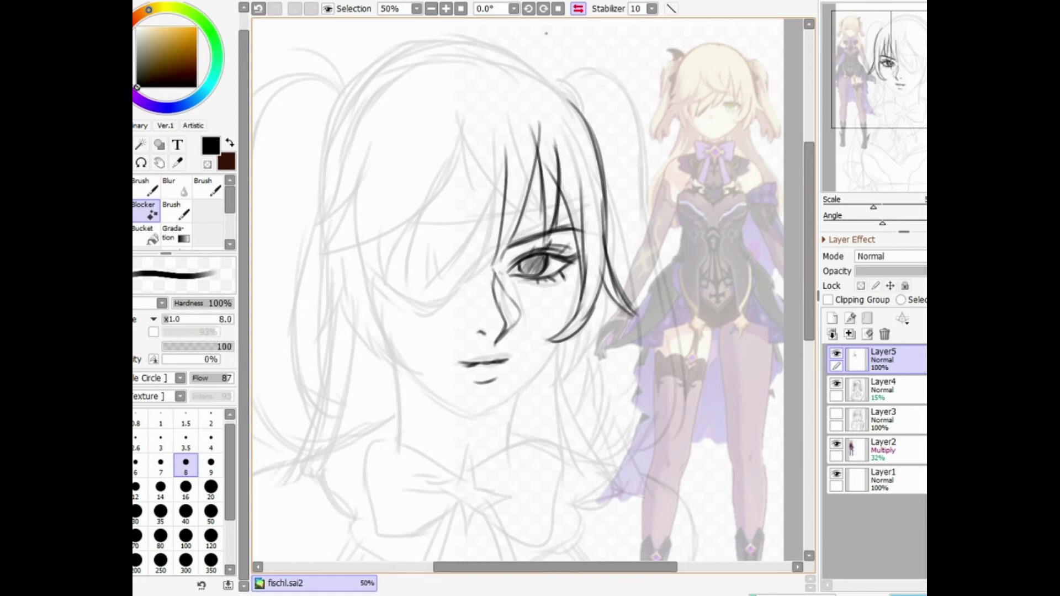
key(ctrl+z)
drag(540, 142, 469, 298)
key(ctrl+z)
- Ink the long pointed lock running diagonally across the covered eye
mouse_move(539, 122)
mouse_down()
mouse_move(499, 263)
mouse_move(500, 150)
mouse_move(436, 264)
mouse_up()
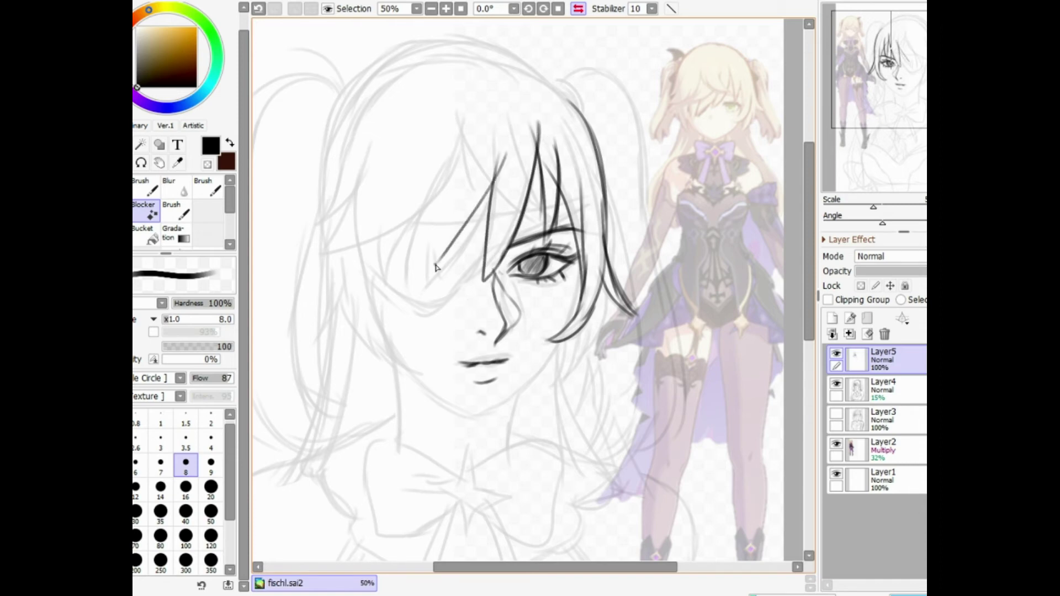
mouse_move(503, 161)
mouse_down()
mouse_move(409, 305)
mouse_move(408, 251)
mouse_move(438, 173)
mouse_move(402, 309)
mouse_up()
drag(402, 324, 418, 202)
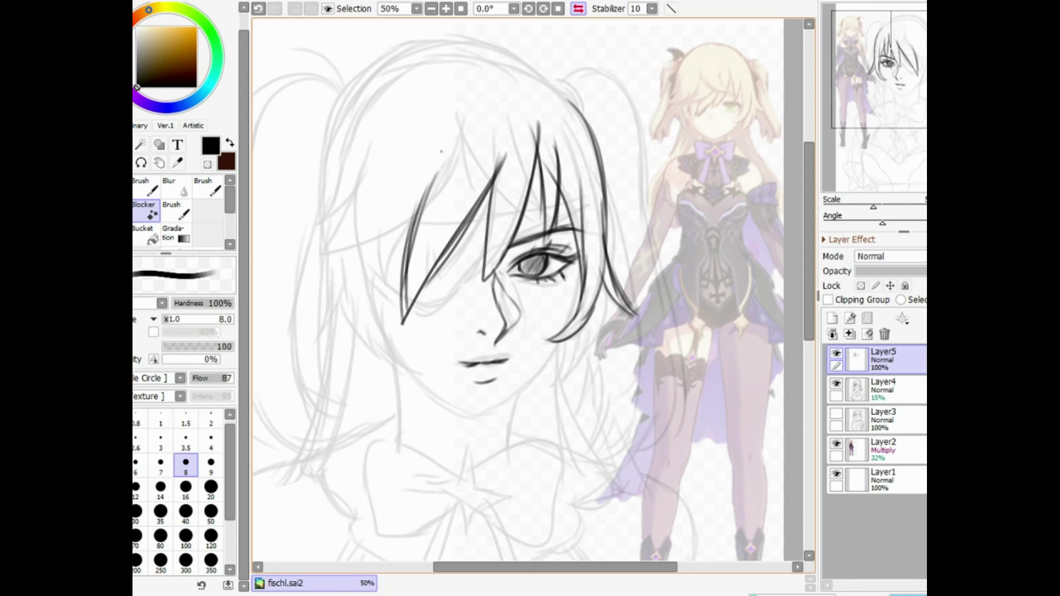
- Ink the curved strands at the hair parting and the swept-out fringe lock on the covered-eye side
mouse_move(402, 103)
mouse_down()
mouse_move(442, 173)
mouse_move(476, 201)
mouse_up()
mouse_move(443, 103)
mouse_down()
mouse_move(458, 174)
mouse_move(478, 193)
mouse_up()
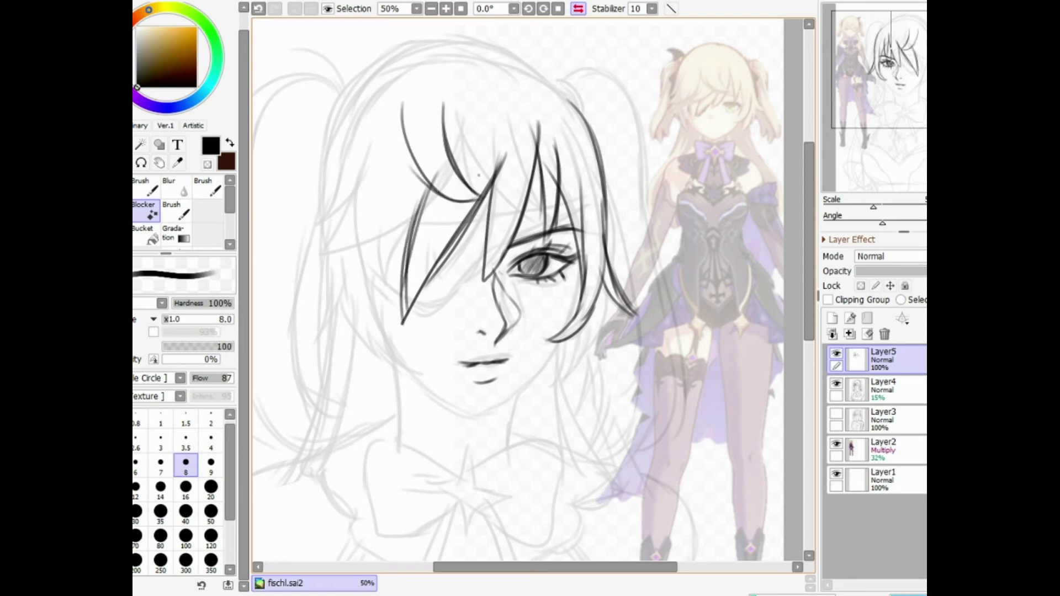
drag(411, 137, 382, 212)
mouse_move(402, 171)
mouse_down()
mouse_move(336, 228)
mouse_move(313, 225)
mouse_up()
mouse_move(313, 225)
mouse_down()
mouse_move(376, 150)
mouse_move(339, 213)
mouse_up()
drag(326, 224, 365, 99)
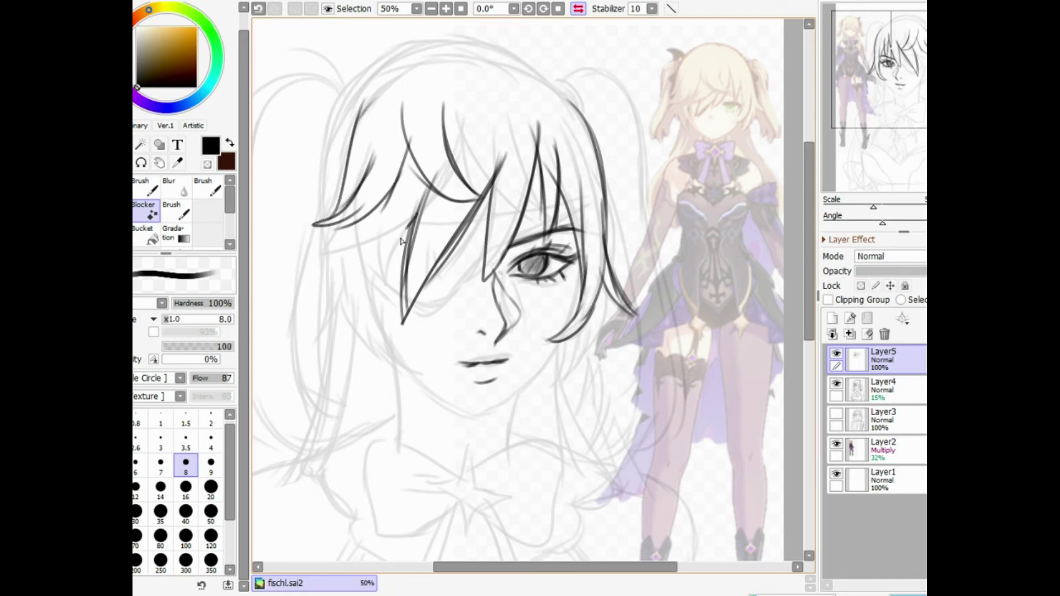
drag(400, 238, 384, 326)
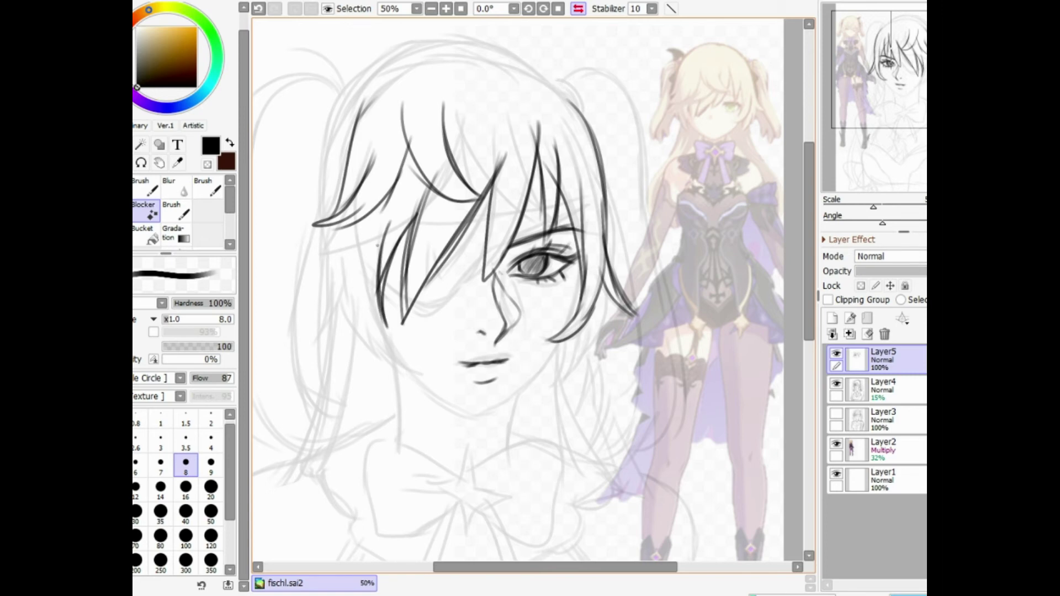
key(ctrl+z)
key(ctrl+z)
key(ctrl+z)
key(ctrl+z)
- Ink the thin strands beside the covered eye and the long side locks framing that cheek
mouse_move(429, 195)
mouse_down()
mouse_move(386, 289)
mouse_move(381, 209)
mouse_move(385, 288)
mouse_up()
drag(371, 214, 389, 343)
mouse_move(369, 276)
mouse_down()
mouse_move(398, 357)
mouse_move(358, 326)
mouse_move(349, 296)
mouse_up()
mouse_move(379, 351)
mouse_down()
mouse_move(345, 233)
mouse_move(354, 324)
mouse_up()
mouse_move(354, 325)
mouse_down()
mouse_move(336, 255)
mouse_move(339, 300)
mouse_up()
mouse_move(329, 318)
mouse_down()
mouse_move(322, 214)
mouse_move(372, 83)
mouse_up()
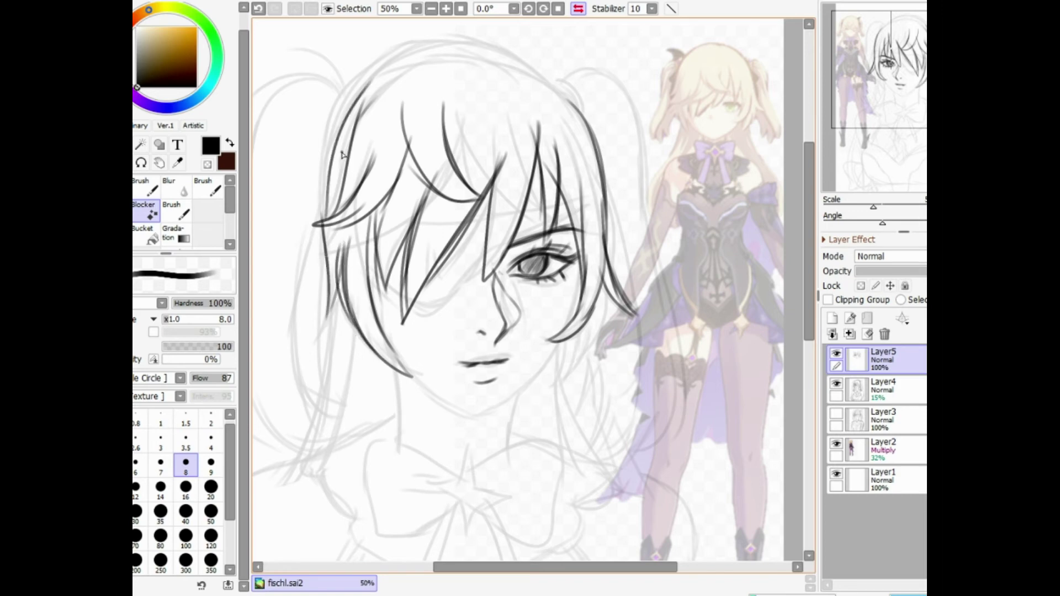
- Ink the head's outline up to the crown and the lower edge of the eyepatch
mouse_move(343, 154)
mouse_down()
mouse_move(433, 50)
mouse_move(474, 43)
mouse_up()
mouse_move(373, 280)
mouse_down()
mouse_move(450, 305)
mouse_move(491, 238)
mouse_up()
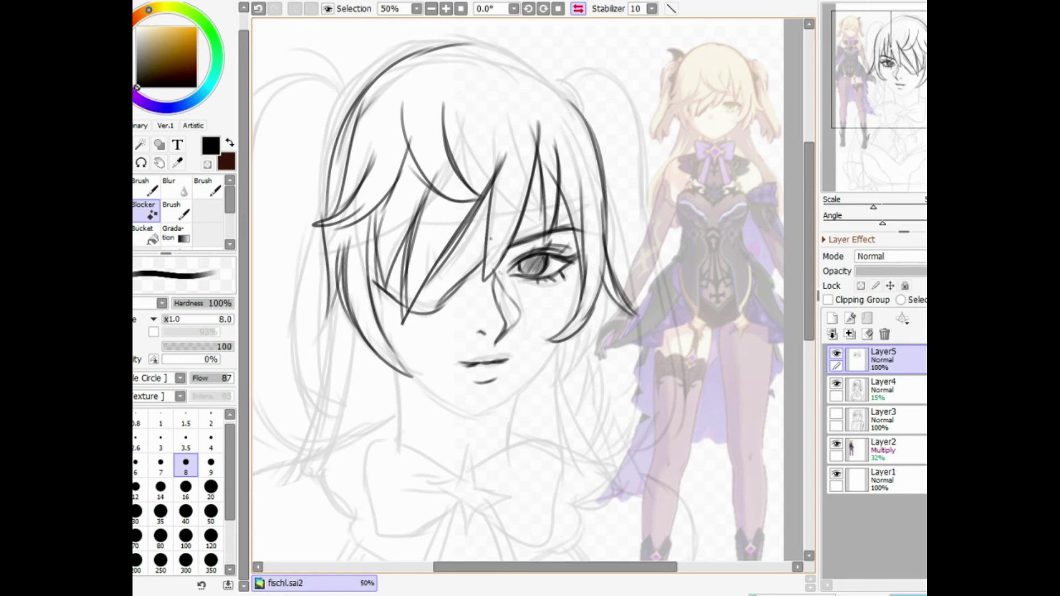
key(Page_Down)
key(Page_Down)
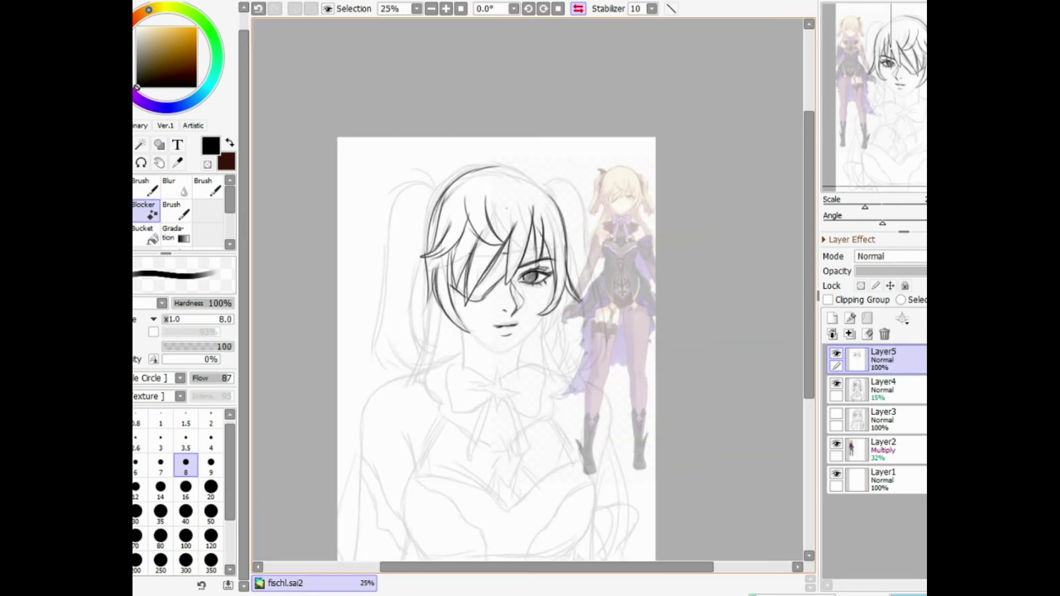
key(Page_Up)
key(Page_Up)
- Ink the jawline and chin from the covered-eye cheek to the opposite side lock, redoing strokes until the curve is smooth
mouse_move(397, 361)
mouse_down()
mouse_move(461, 415)
mouse_move(479, 414)
mouse_up()
key(ctrl+z)
key(ctrl+z)
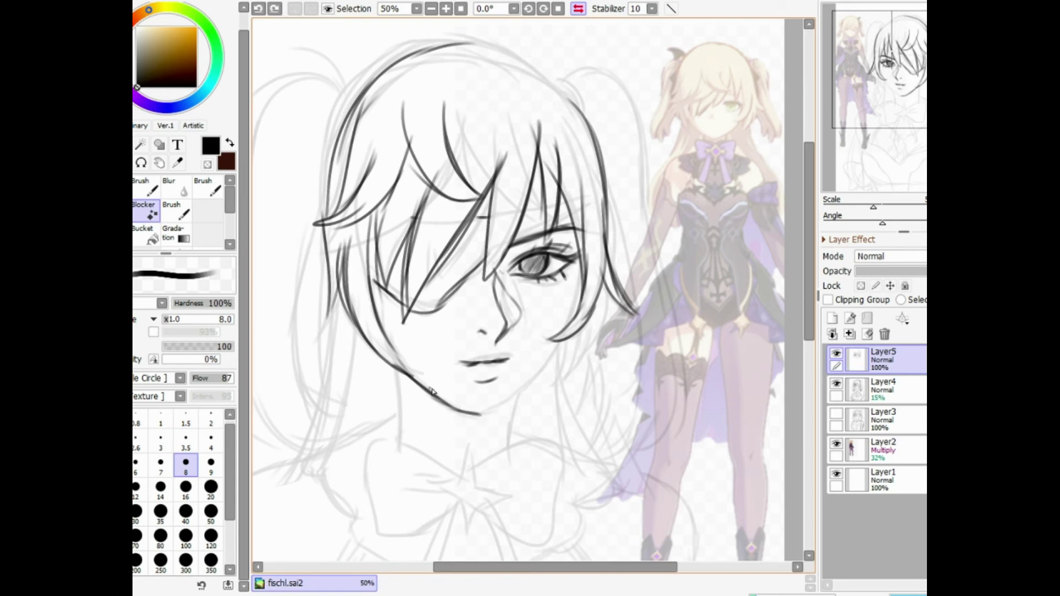
drag(396, 360, 473, 415)
key(ctrl+z)
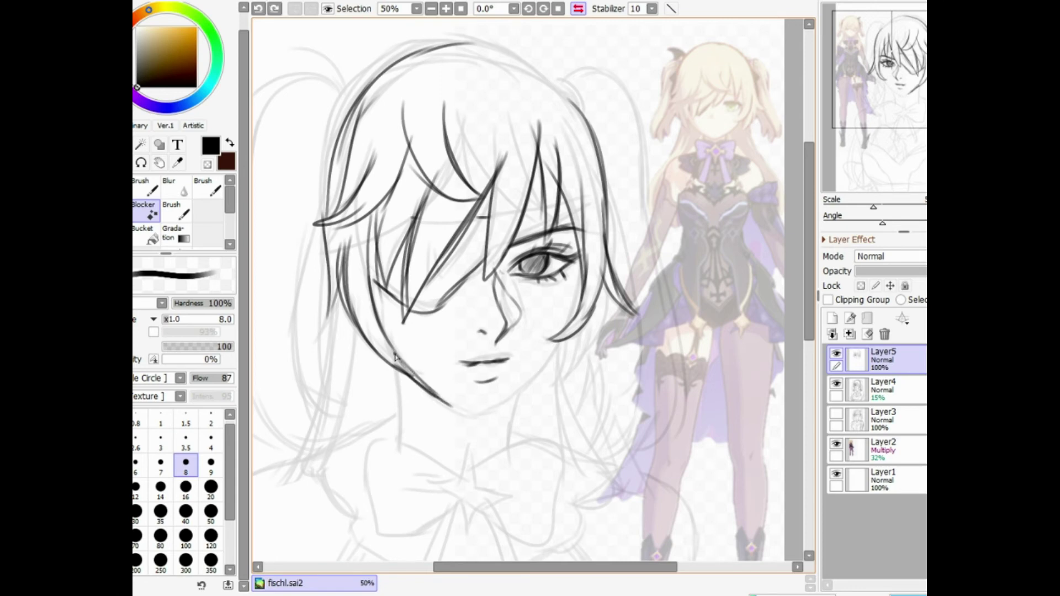
mouse_move(395, 360)
mouse_down()
mouse_move(448, 412)
mouse_move(489, 416)
mouse_up()
drag(469, 415, 530, 382)
key(ctrl+z)
key(ctrl+z)
key(ctrl+z)
mouse_move(449, 412)
mouse_down()
mouse_move(484, 416)
mouse_move(555, 349)
mouse_up()
- Return the canvas view to its unmirrored orientation
scroll(555, 349, down, 4)
click(578, 10)
scroll(528, 290, up, 1)
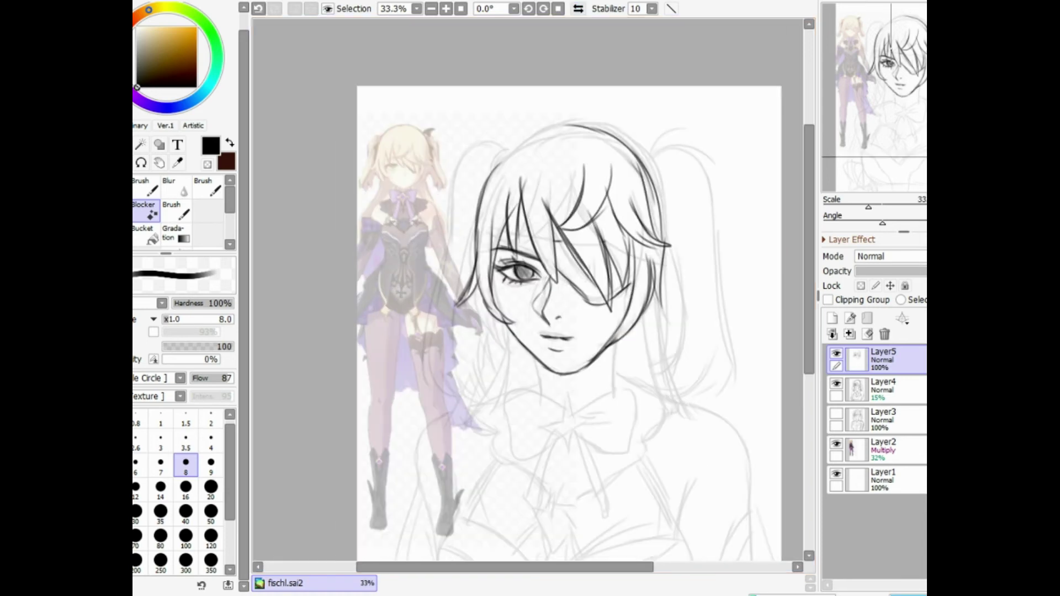
- Compare the inked face with the faded sketch by toggling Layer5's visibility, leaving Layer5 visible
click(837, 353)
click(837, 354)
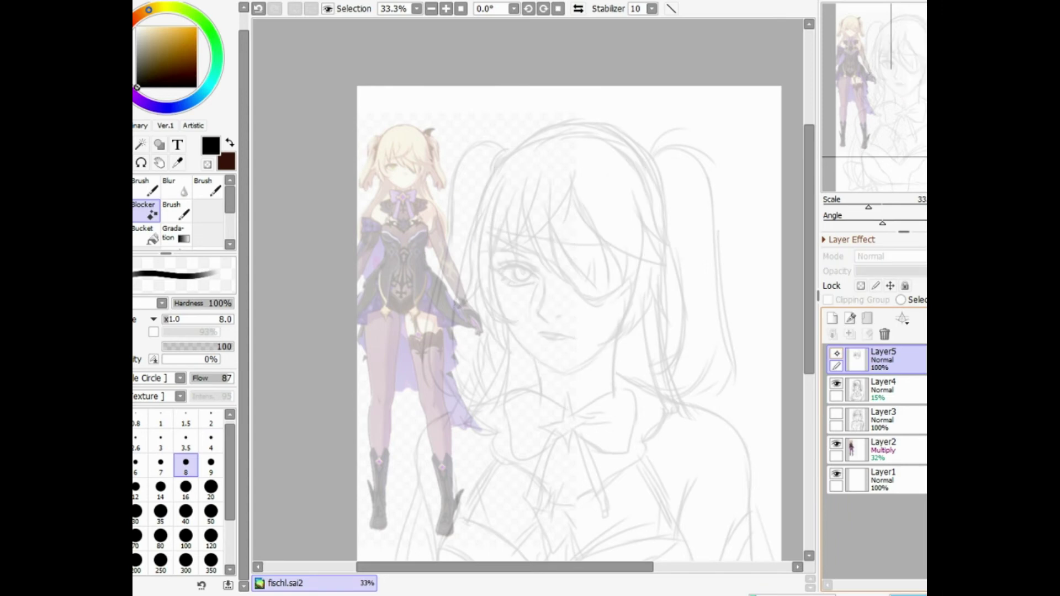
click(836, 355)
key(Page_Up)
click(836, 355)
click(836, 354)
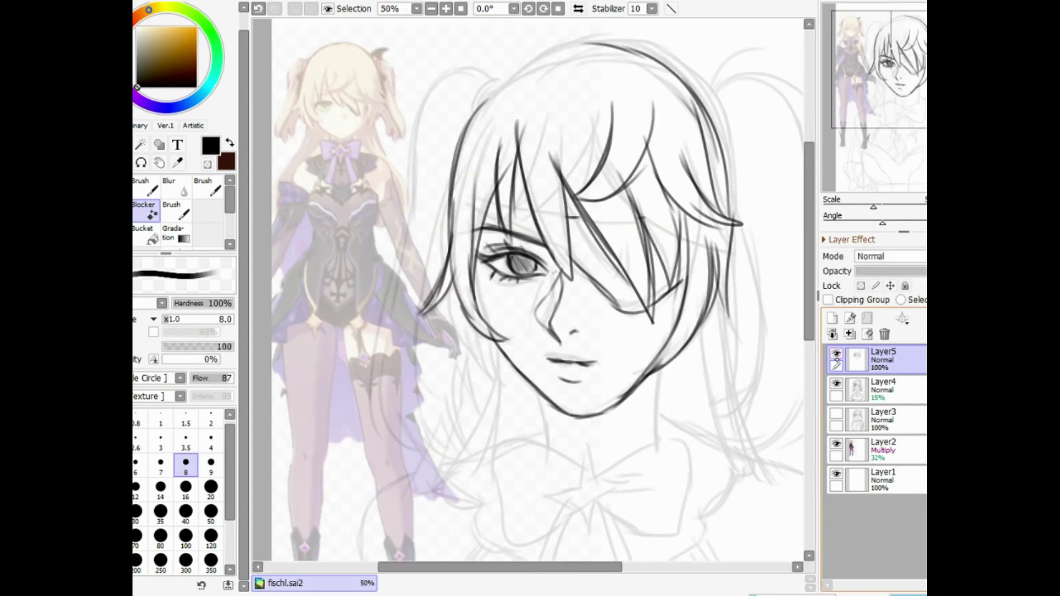
- Erase the shading inside the visible eye's iris on Layer5 with the Eraser at size 25, keeping the iris outline
click(836, 354)
click(836, 354)
key(ctrl+plus)
key(ctrl+plus)
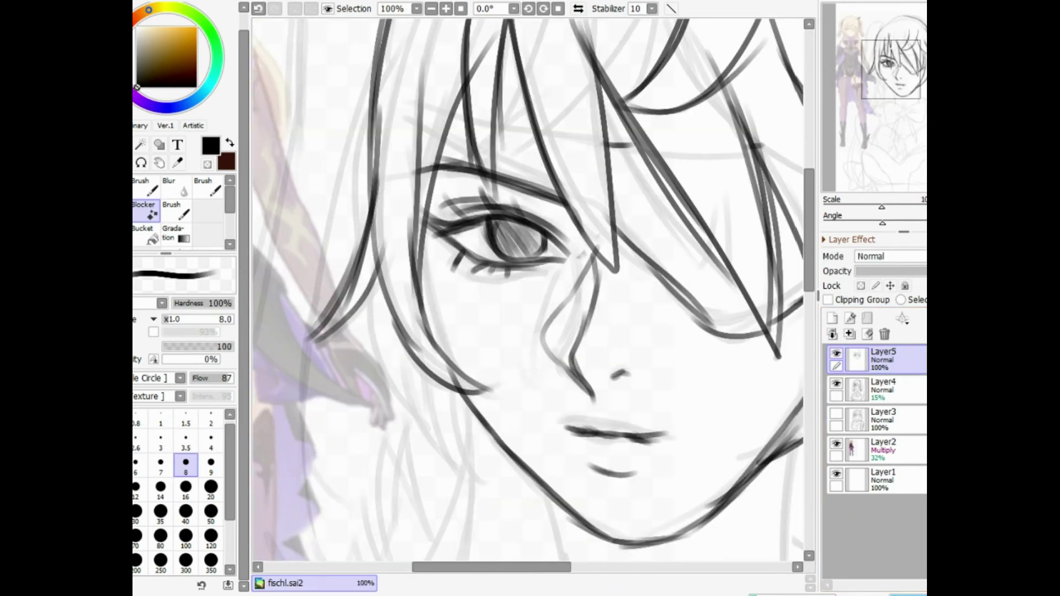
key(e)
key(bracketleft)
key(bracketleft)
key(bracketleft)
key(bracketleft)
key(bracketleft)
key(bracketleft)
key(bracketleft)
key(bracketleft)
key(bracketleft)
drag(513, 239, 524, 237)
key(Page_Down)
key(Page_Down)
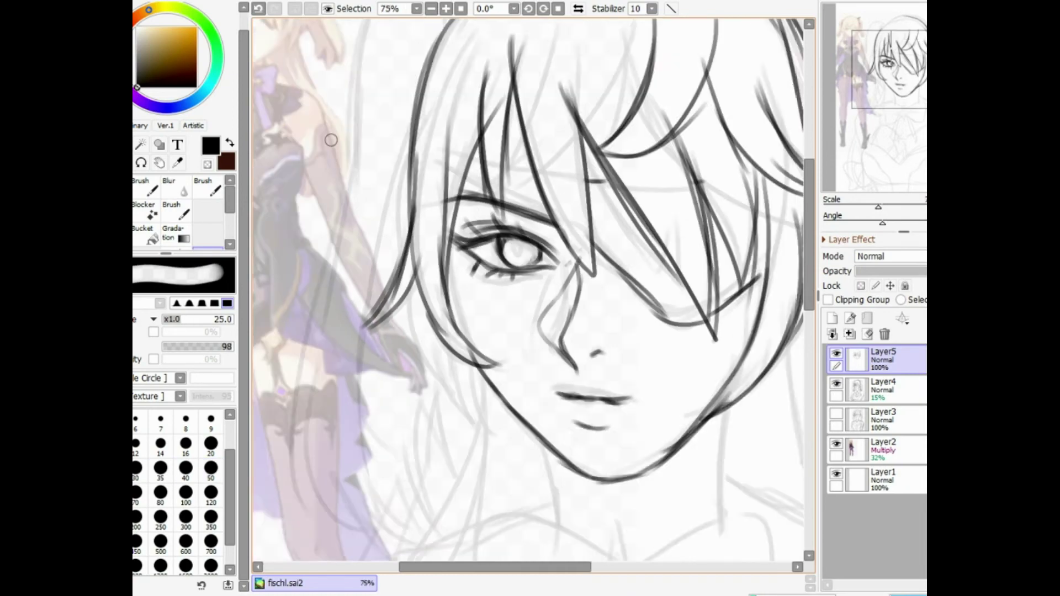
- Ink a small pupil in the cleared iris and compare the face by toggling Layer5's visibility, leaving the layer visible
click(147, 211)
key(ctrl+plus)
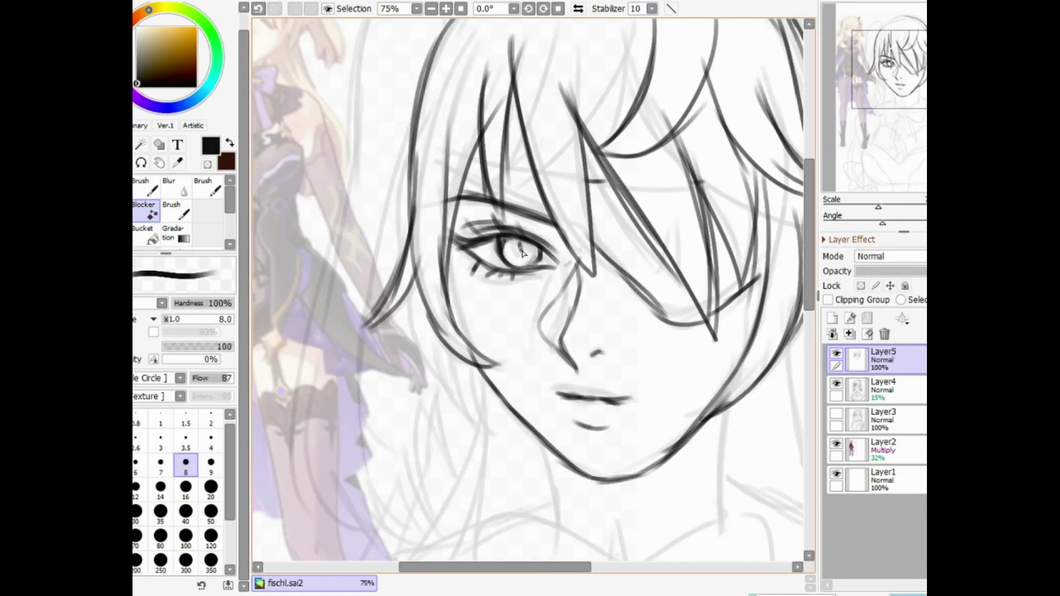
key(ctrl+minus)
key(ctrl+minus)
key(ctrl+minus)
click(836, 354)
click(836, 354)
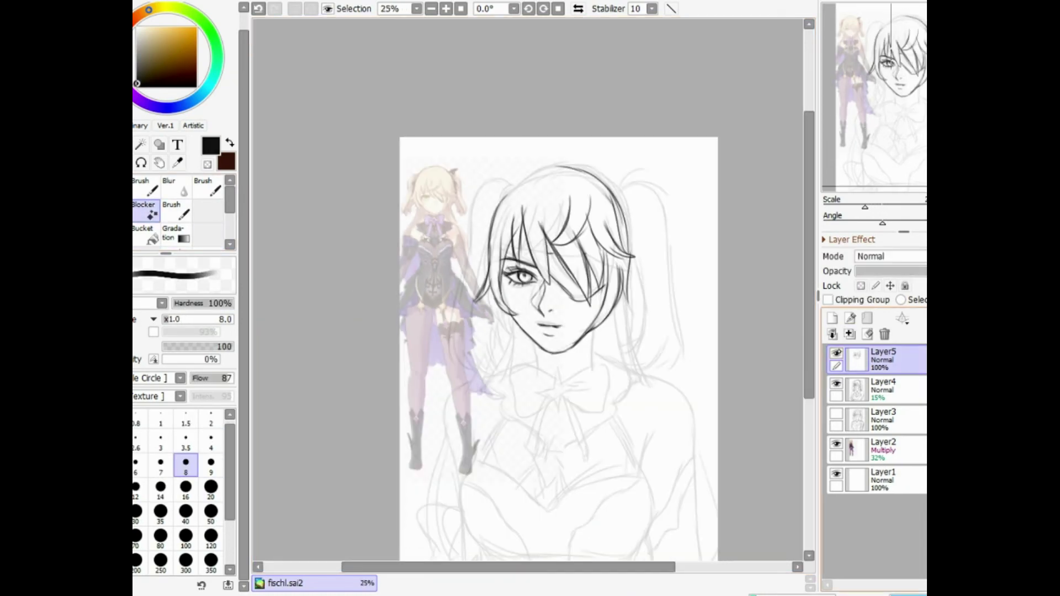
click(836, 353)
click(836, 353)
key(ctrl+plus)
key(ctrl+plus)
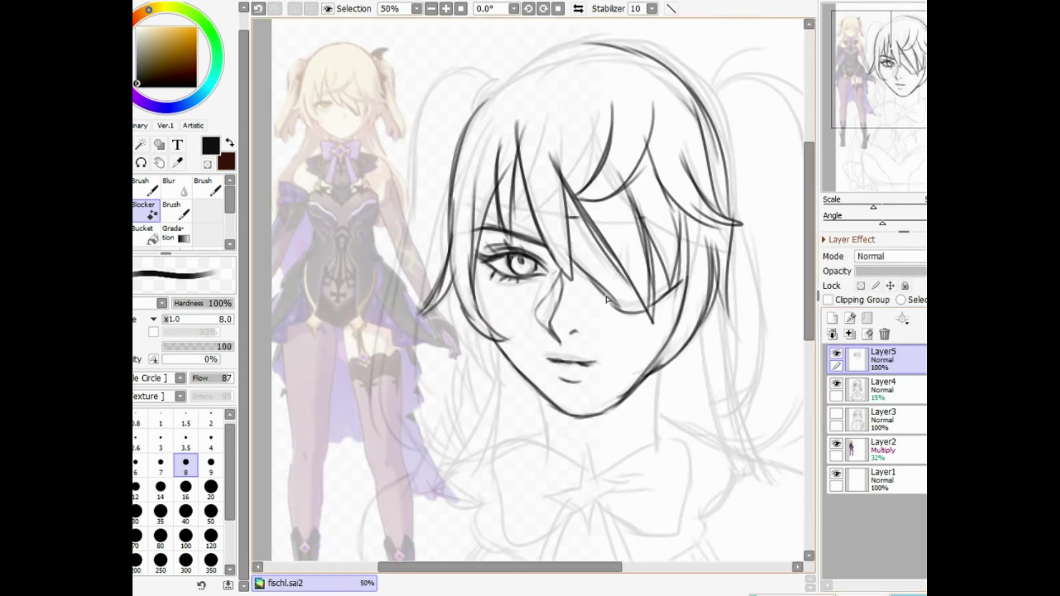
- Erase the inked nose bridge, nose tip and nostril marks with the Eraser at size 40
key(e)
key(bracketright)
key(bracketright)
mouse_move(563, 273)
mouse_down()
mouse_move(562, 305)
mouse_move(536, 306)
mouse_up()
key(bracketright)
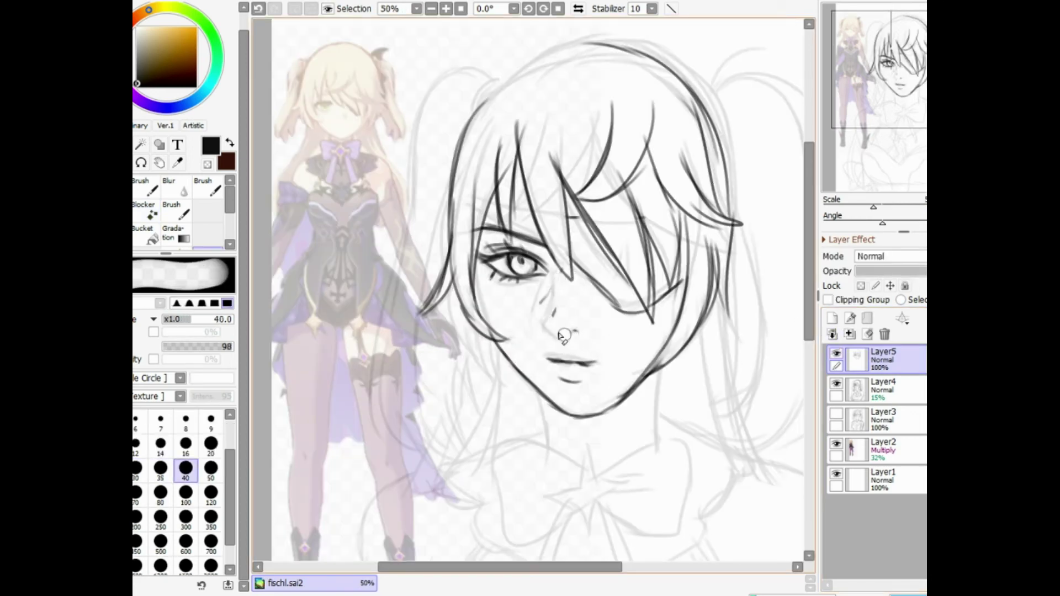
key(e)
key(ctrl+plus)
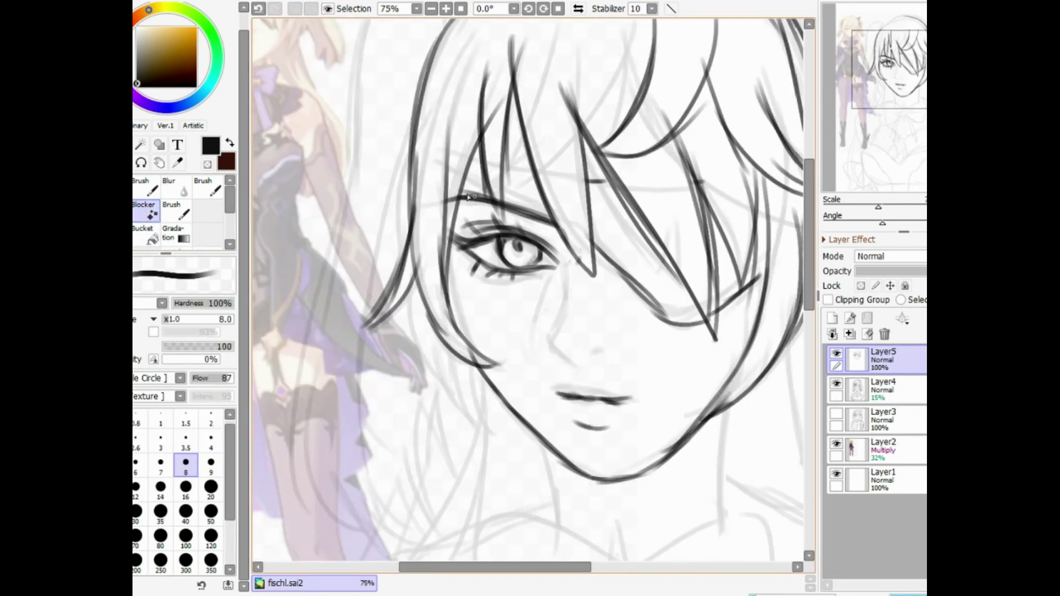
- Re-ink the nose as a single cleaner line from beside the inner eye corner to the tip, with its nostril mark
drag(566, 275, 566, 317)
key(ctrl+z)
mouse_move(567, 263)
mouse_down()
mouse_move(556, 343)
mouse_move(562, 357)
mouse_move(600, 339)
mouse_up()
key(ctrl+minus)
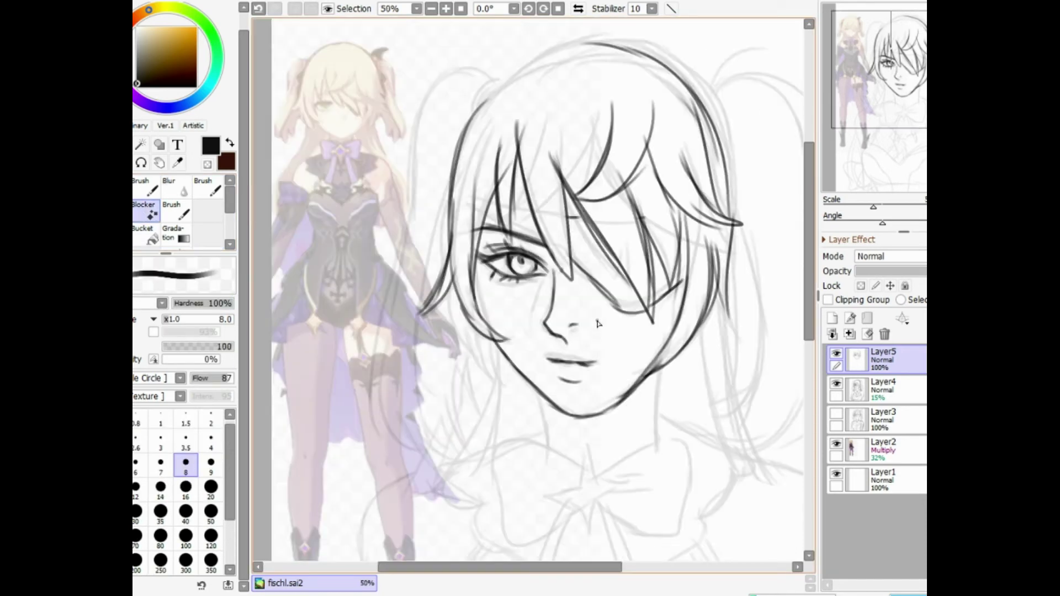
key(ctrl+minus)
key(ctrl+plus)
- Ink the crown of the head with overlapping curved strokes joining the hair outlines on both sides
mouse_move(491, 177)
mouse_down()
mouse_move(523, 142)
mouse_move(568, 132)
mouse_move(628, 141)
mouse_up()
drag(514, 148, 628, 138)
mouse_move(537, 132)
mouse_down()
mouse_move(640, 176)
mouse_move(666, 243)
mouse_up()
scroll(779, 307, down, 2)
key(ctrl+plus)
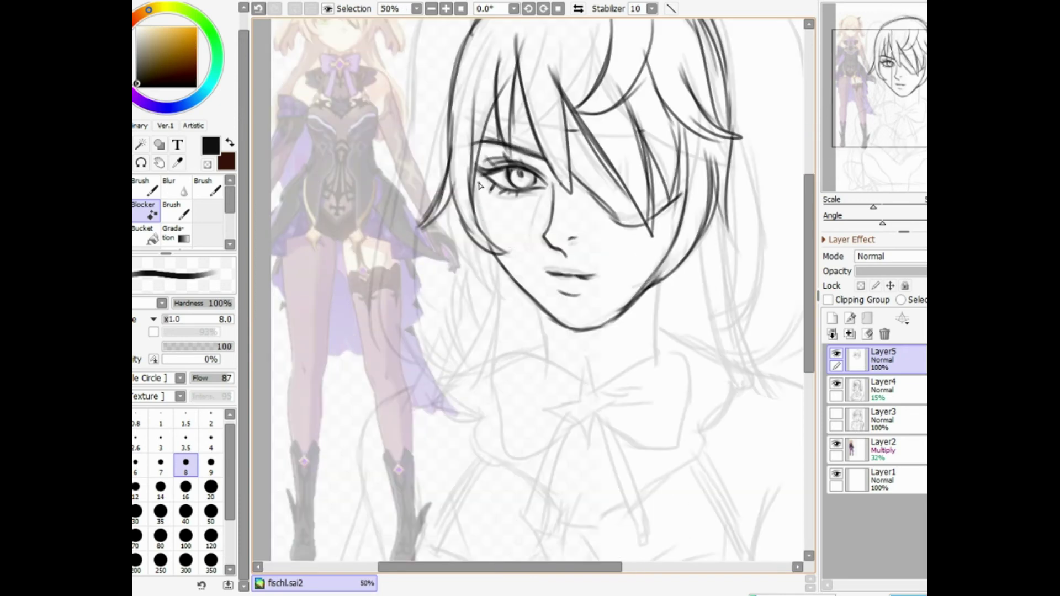
- Redo the jawline from the visible-eye cheek to the chin, erasing the doubled line and inking one smooth curve
drag(473, 162, 500, 263)
mouse_move(488, 222)
mouse_down()
mouse_move(543, 312)
mouse_move(569, 327)
mouse_up()
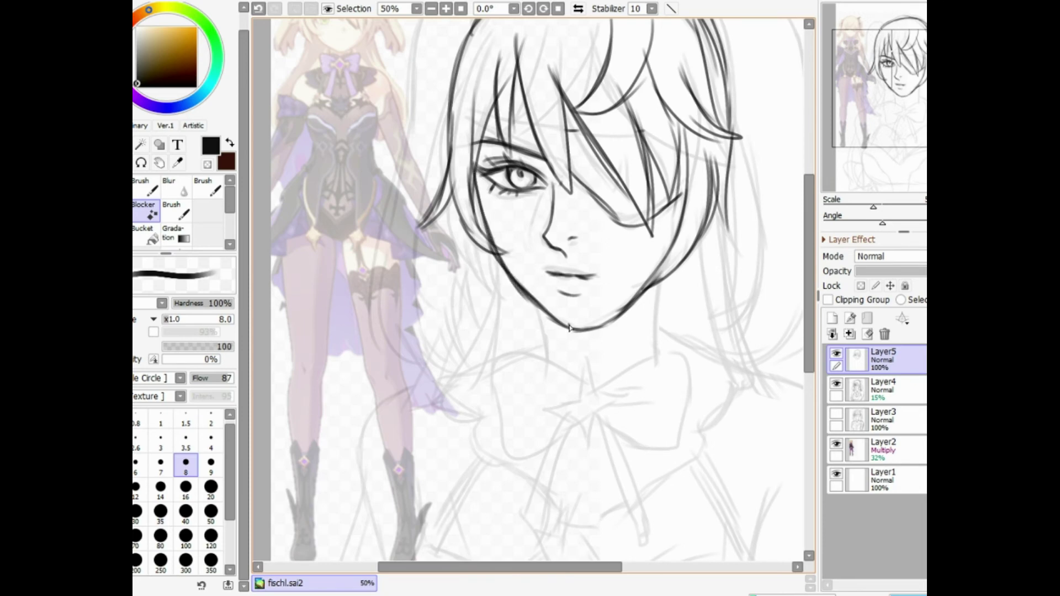
key(e)
drag(512, 283, 556, 323)
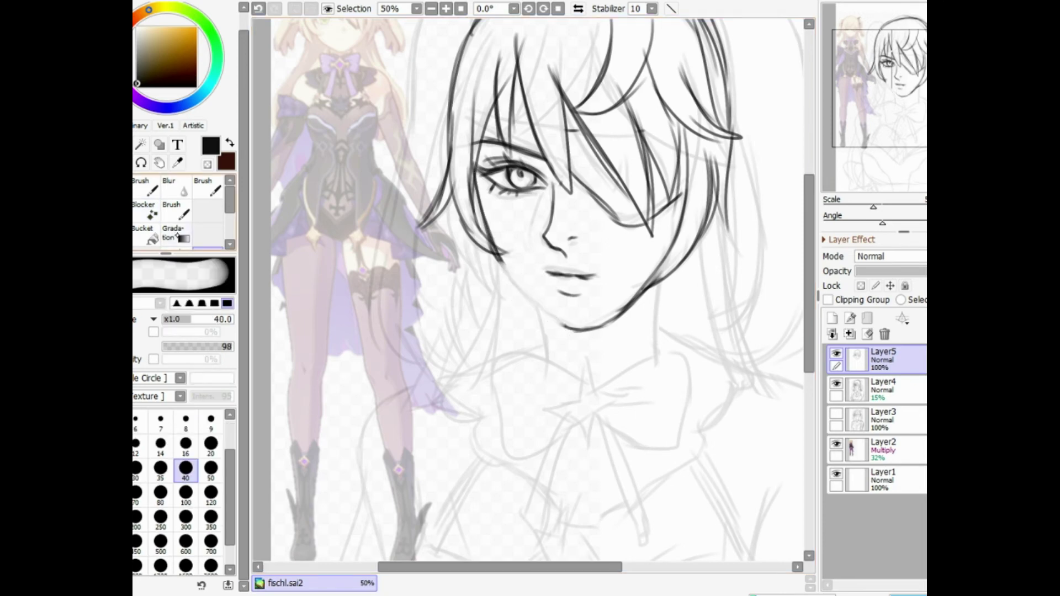
key(b)
drag(495, 252, 540, 303)
key(ctrl+z)
mouse_move(485, 229)
mouse_down()
mouse_move(522, 292)
mouse_move(560, 330)
mouse_move(588, 330)
mouse_up()
- Redo the jaw between the chin and the covered-eye side, and ink both sides of the neck
key(e)
mouse_move(650, 292)
mouse_down()
mouse_move(587, 329)
mouse_move(634, 297)
mouse_up()
click(151, 211)
key(ctrl+z)
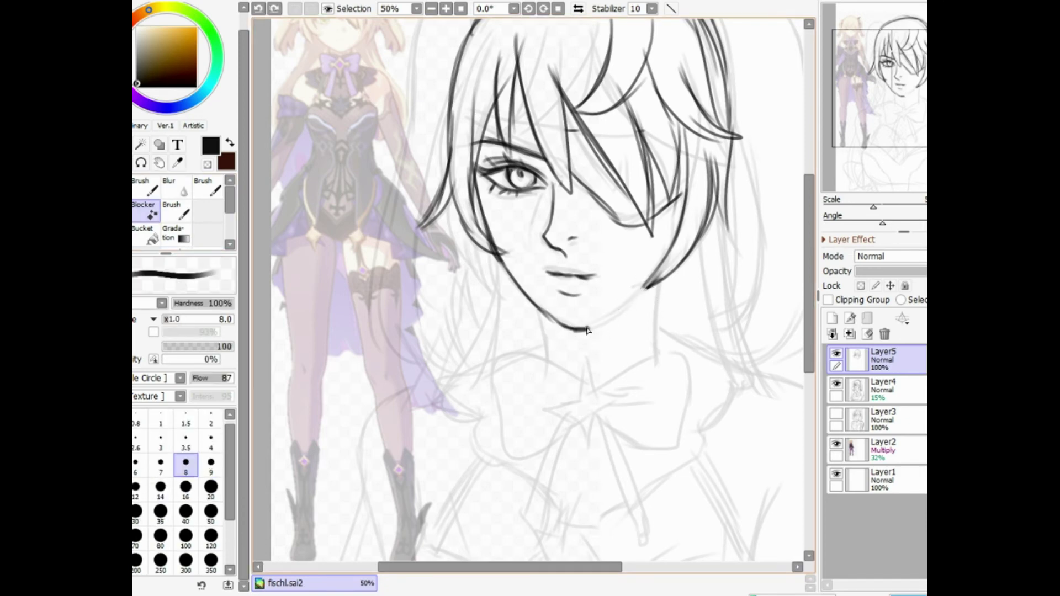
mouse_move(584, 330)
mouse_down()
mouse_move(649, 284)
mouse_move(654, 361)
mouse_up()
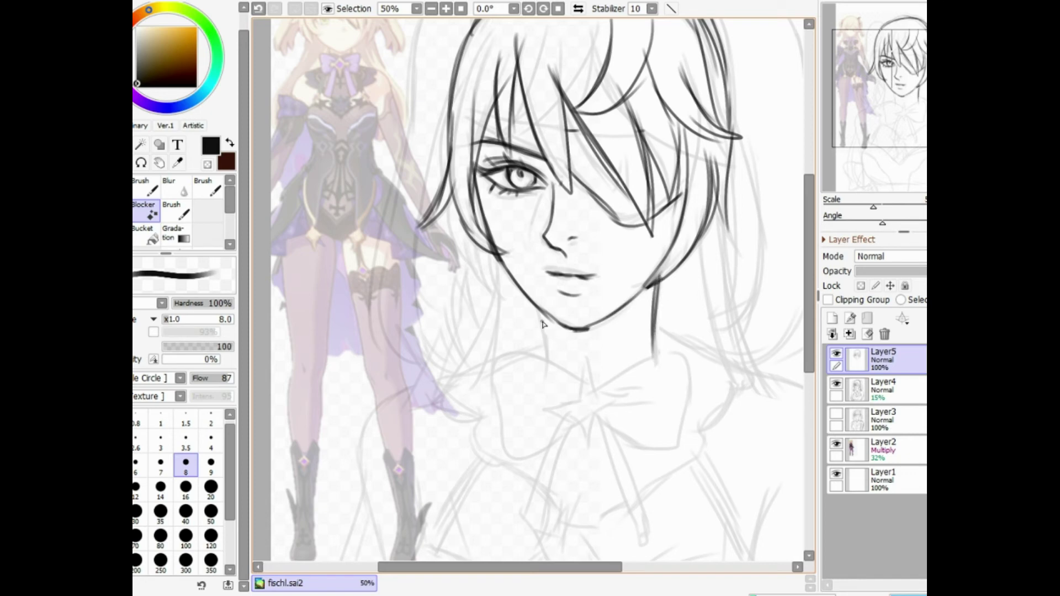
drag(540, 310, 549, 373)
drag(659, 280, 656, 353)
- Ink the pigtail on the covered-eye side with long outer and inner curves and pointed strands at its end
key(Page_Down)
key(Page_Up)
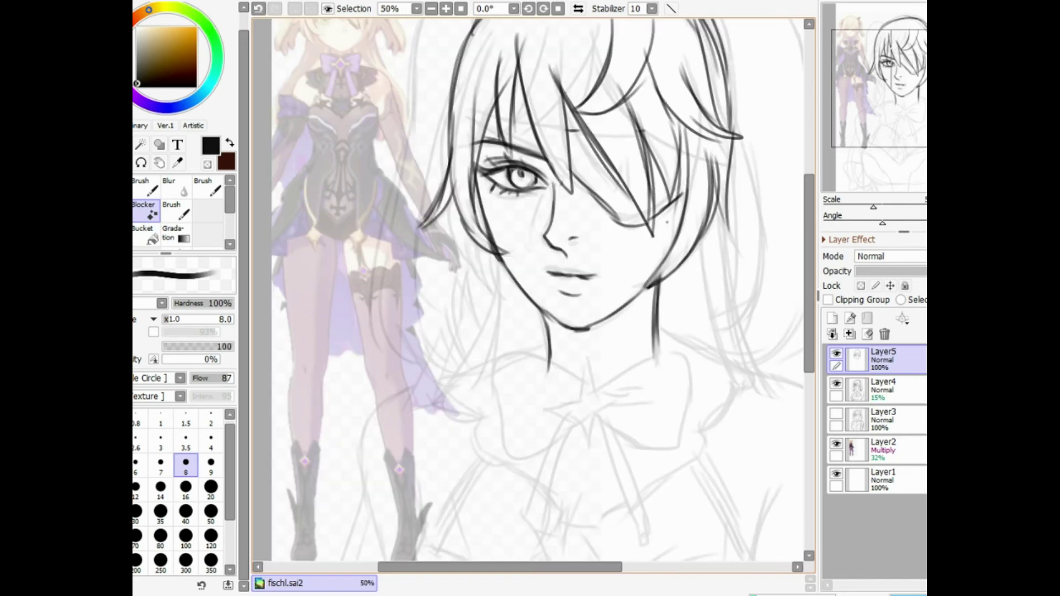
key(Page_Down)
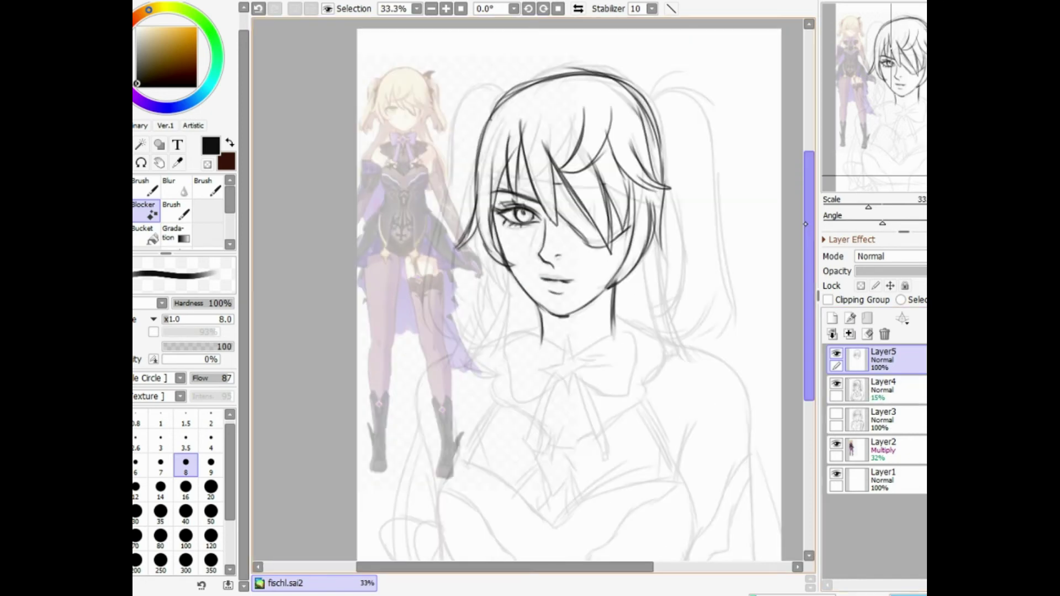
drag(809, 223, 811, 200)
key(Page_Up)
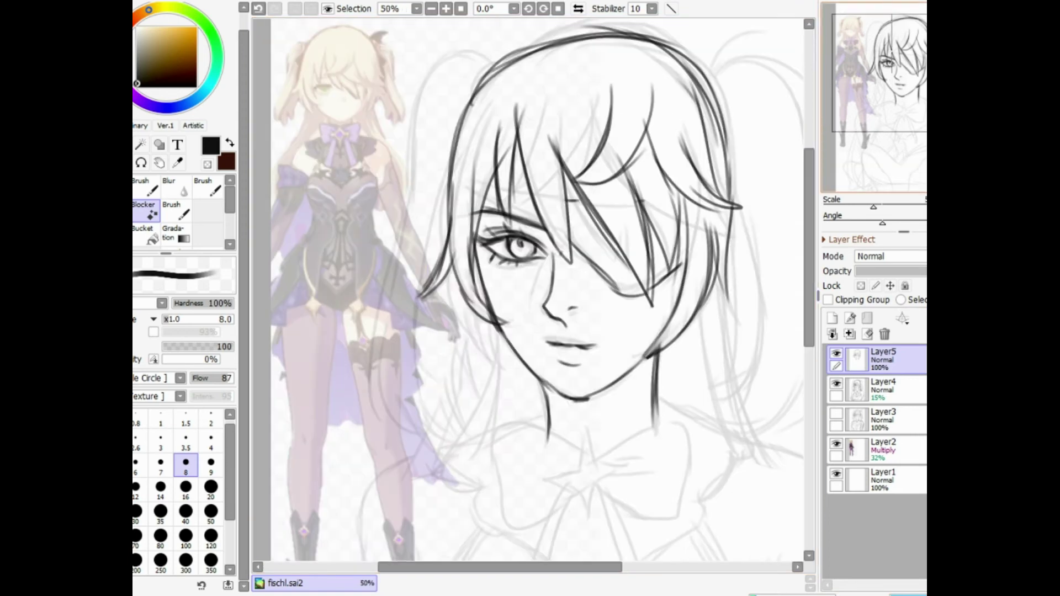
scroll(658, 285, down, 1)
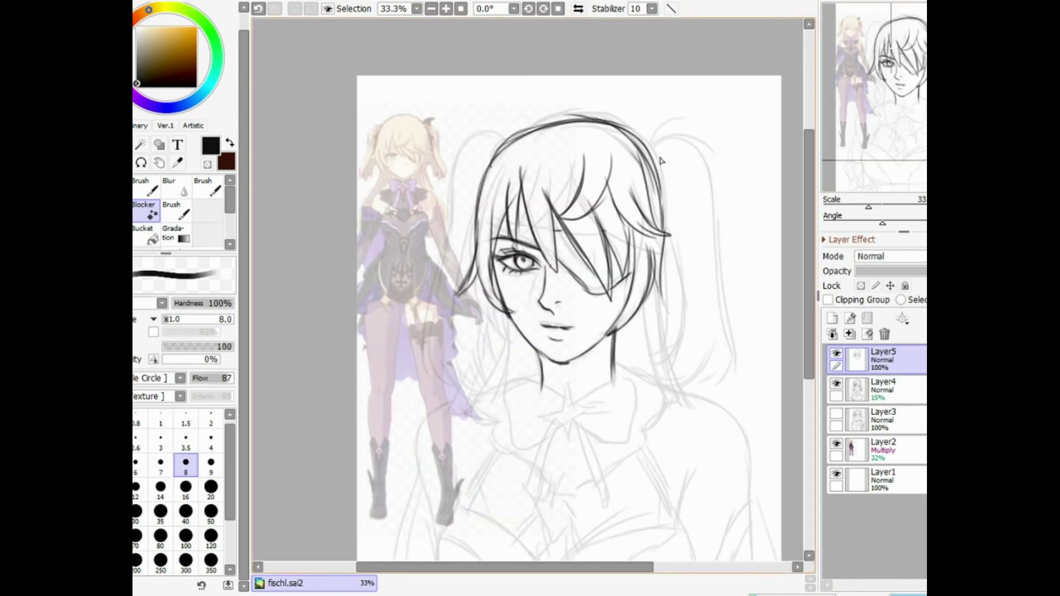
mouse_move(654, 175)
mouse_down()
mouse_move(661, 151)
mouse_move(687, 162)
mouse_move(711, 227)
mouse_move(728, 334)
mouse_up()
drag(711, 226, 734, 373)
mouse_move(667, 220)
mouse_down()
mouse_move(723, 383)
mouse_move(732, 343)
mouse_move(712, 368)
mouse_up()
mouse_move(720, 362)
mouse_down()
mouse_move(686, 389)
mouse_move(702, 340)
mouse_up()
mouse_move(666, 241)
mouse_down()
mouse_move(688, 308)
mouse_move(687, 294)
mouse_move(663, 362)
mouse_move(671, 357)
mouse_up()
drag(697, 348, 669, 355)
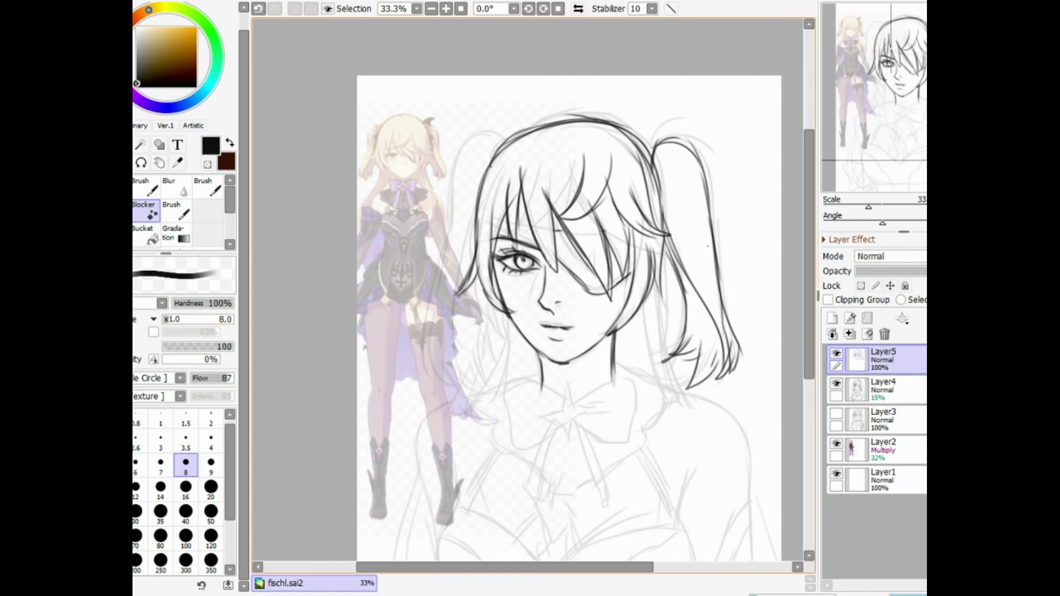
- Ink the pigtail on the visible-eye side with long overlapping strands curving down over the reference figure
mouse_move(500, 154)
mouse_down()
mouse_move(457, 158)
mouse_move(452, 223)
mouse_up()
drag(463, 155, 426, 369)
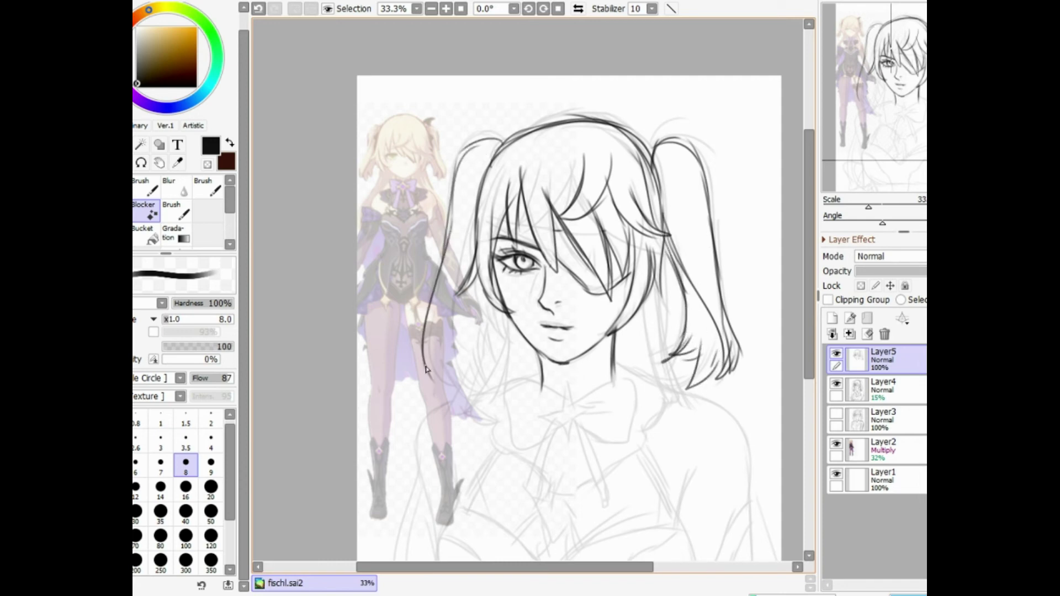
drag(461, 174, 421, 359)
drag(455, 262, 425, 357)
drag(456, 230, 423, 370)
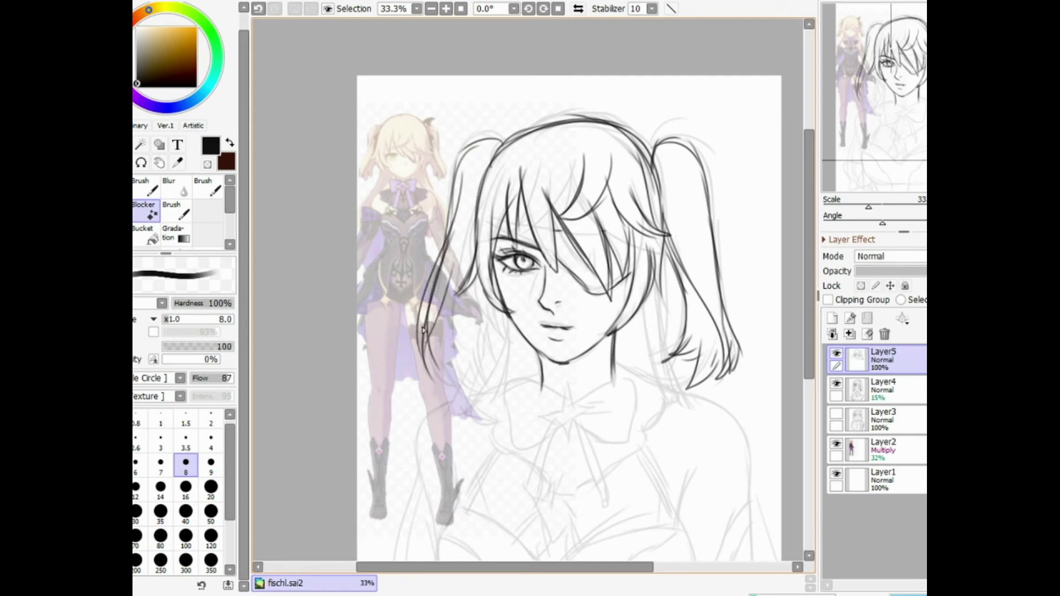
mouse_move(458, 279)
mouse_down()
mouse_move(448, 378)
mouse_move(479, 322)
mouse_up()
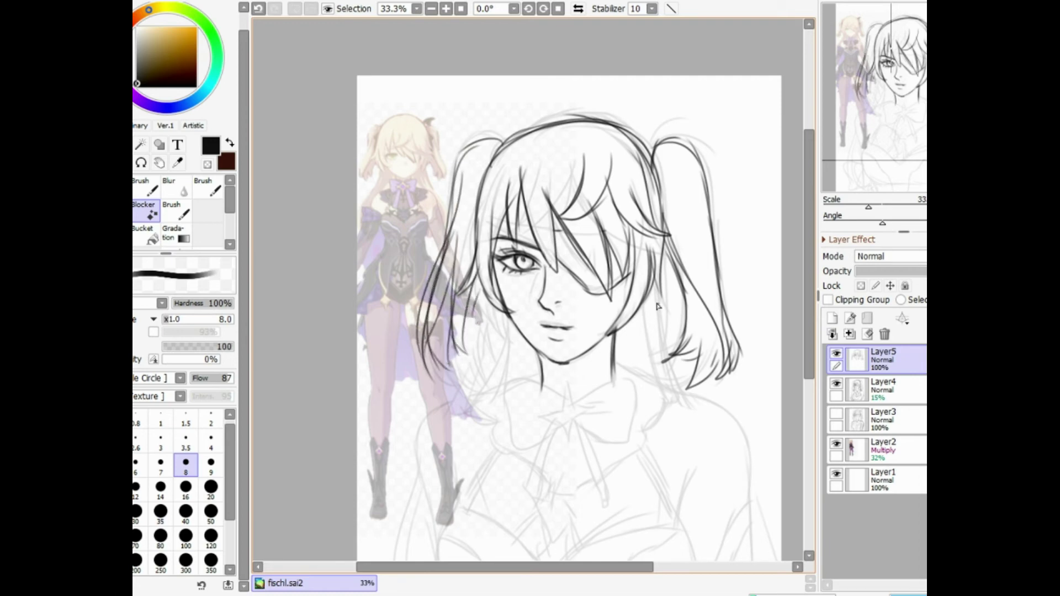
- Select the lower part of the covered-eye side pigtail and transform it to be slightly shorter
key(e)
click(122, 145)
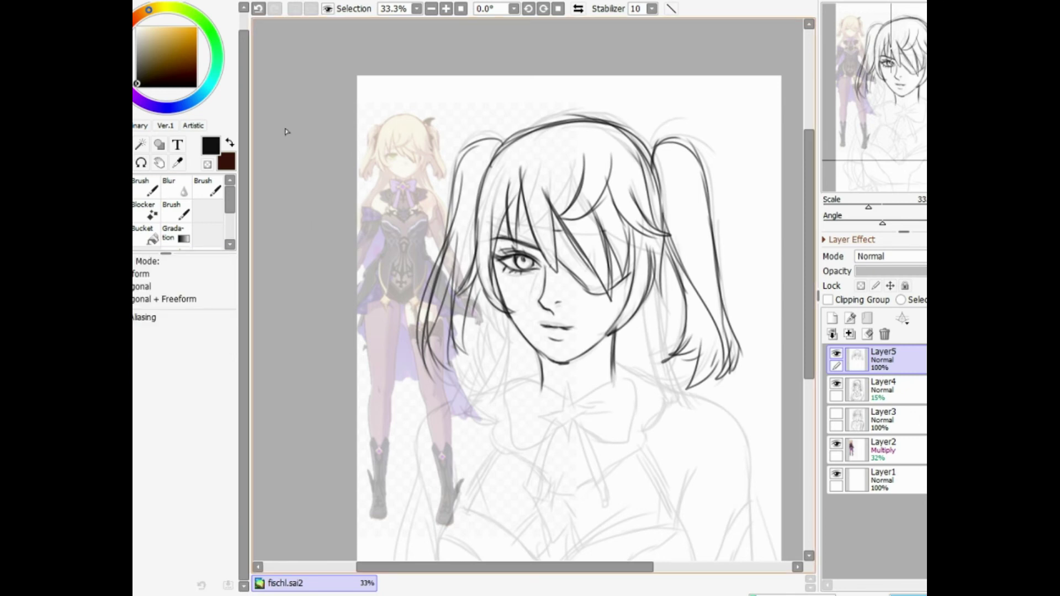
mouse_move(669, 326)
mouse_down()
mouse_move(662, 285)
mouse_move(718, 251)
mouse_move(669, 254)
mouse_move(662, 287)
mouse_up()
key(ctrl+t)
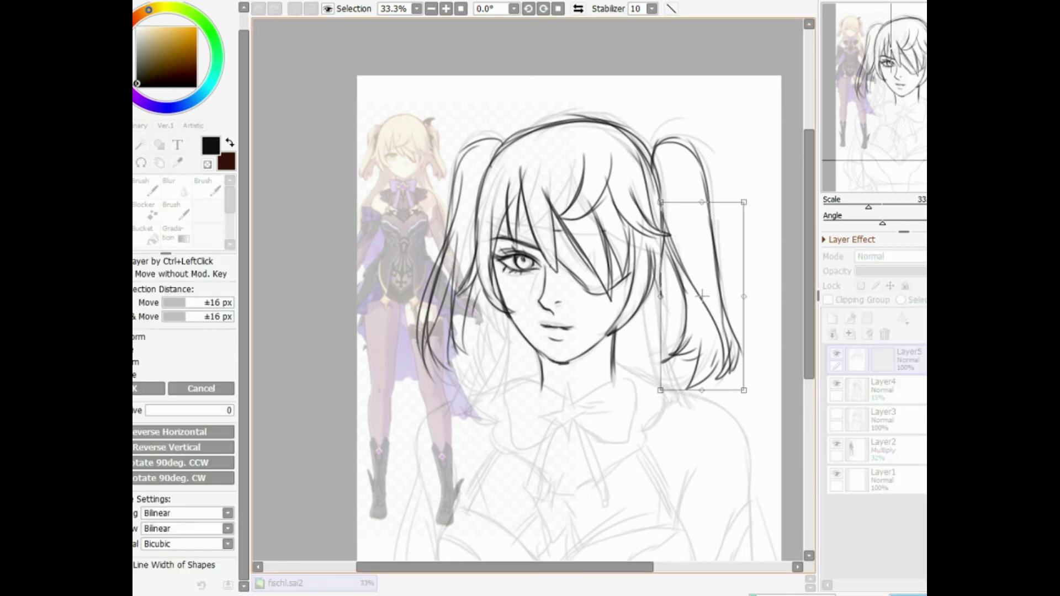
drag(704, 382, 699, 374)
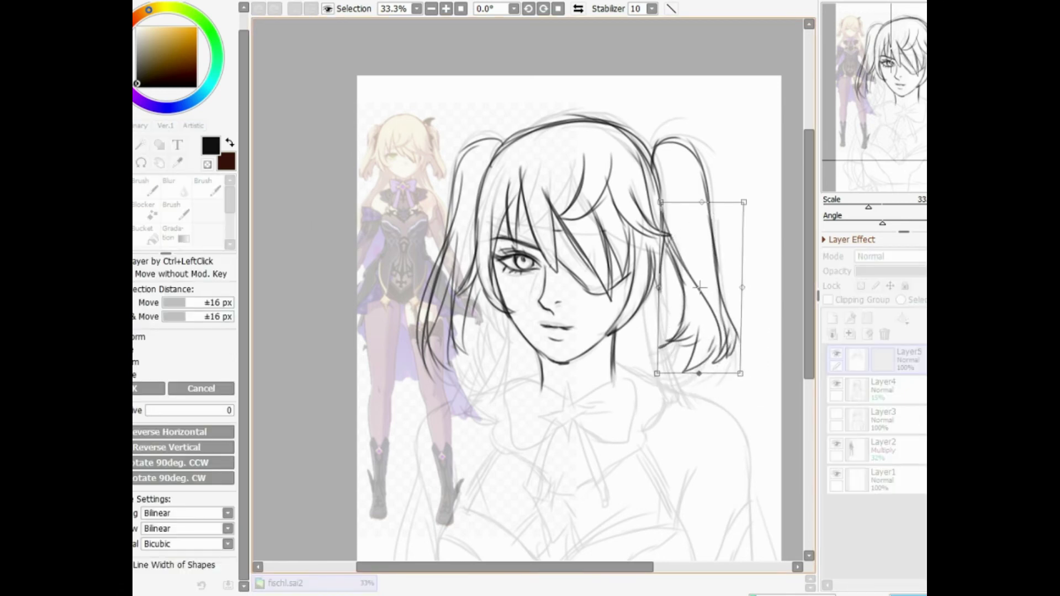
key(Return)
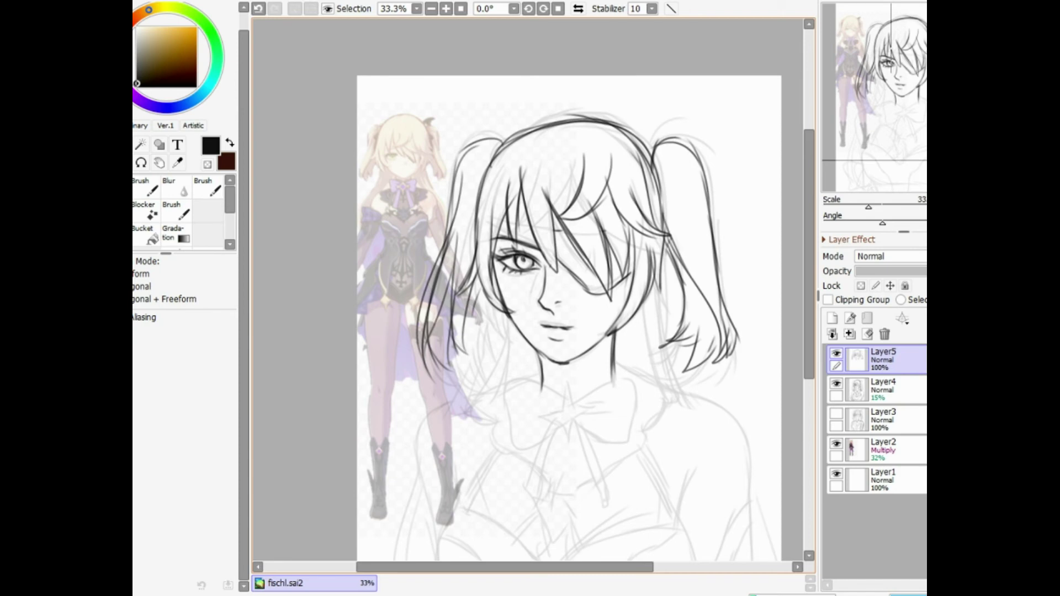
- Ink extra strands on the side lock beside the visible eye, redoing strokes until they flow along the cheek
click(148, 210)
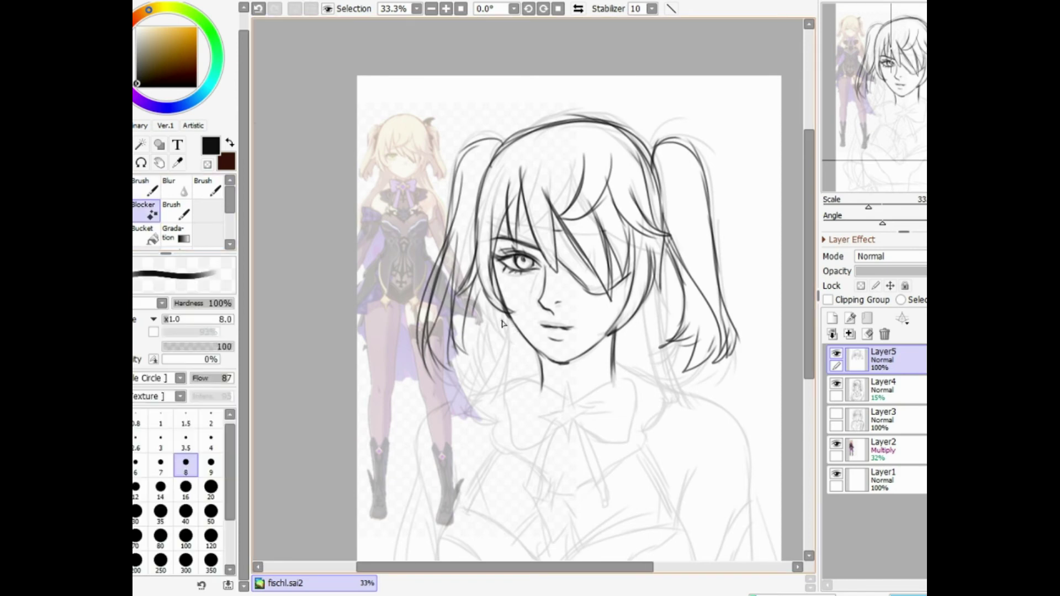
drag(479, 265, 502, 322)
key(ctrl+z)
drag(478, 267, 493, 331)
drag(476, 287, 492, 326)
key(ctrl+z)
key(ctrl+z)
drag(478, 256, 501, 329)
drag(476, 287, 501, 330)
drag(476, 267, 458, 297)
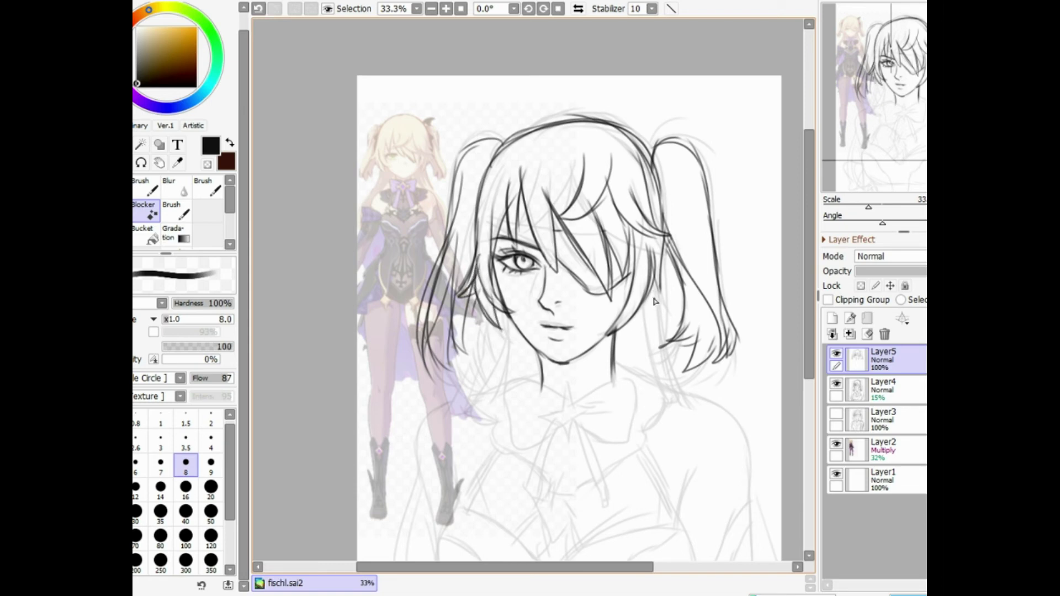
- Ink the long loose strand inside the covered-eye side pigtail, undoing the trial strand on the opposite side
mouse_move(658, 273)
mouse_down()
mouse_move(629, 325)
mouse_move(664, 338)
mouse_move(676, 386)
mouse_up()
drag(500, 308, 472, 400)
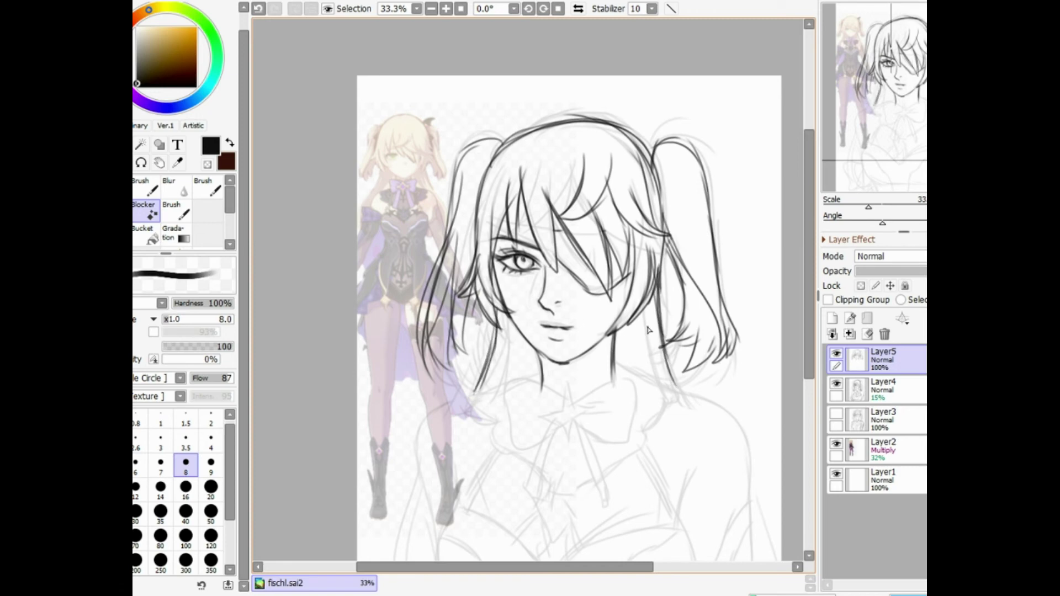
key(ctrl+z)
key(ctrl+z)
key(ctrl+z)
key(ctrl+z)
key(ctrl+z)
key(ctrl+z)
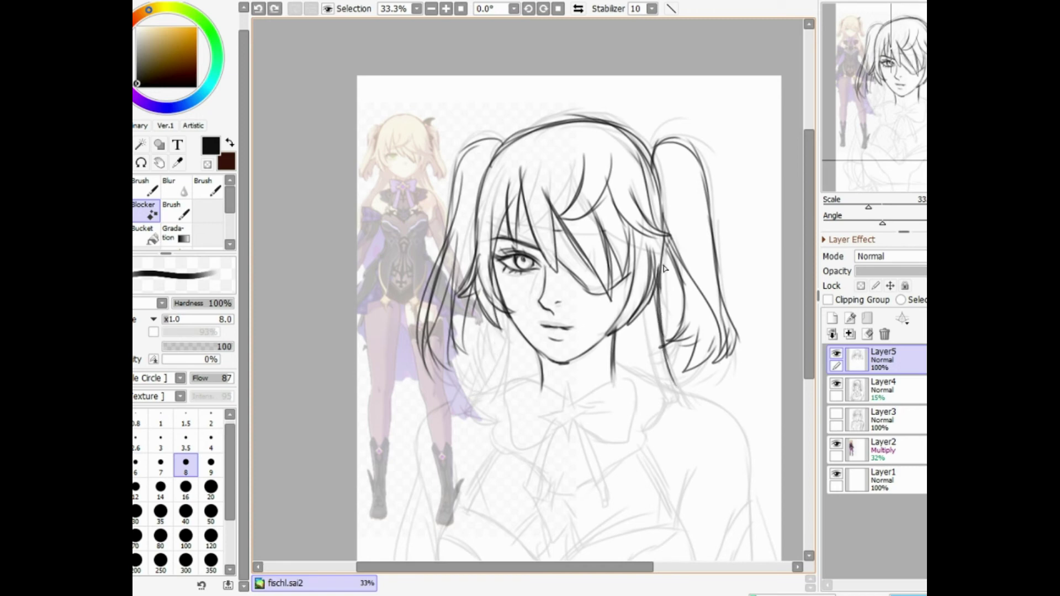
drag(664, 252, 670, 362)
drag(663, 307, 677, 385)
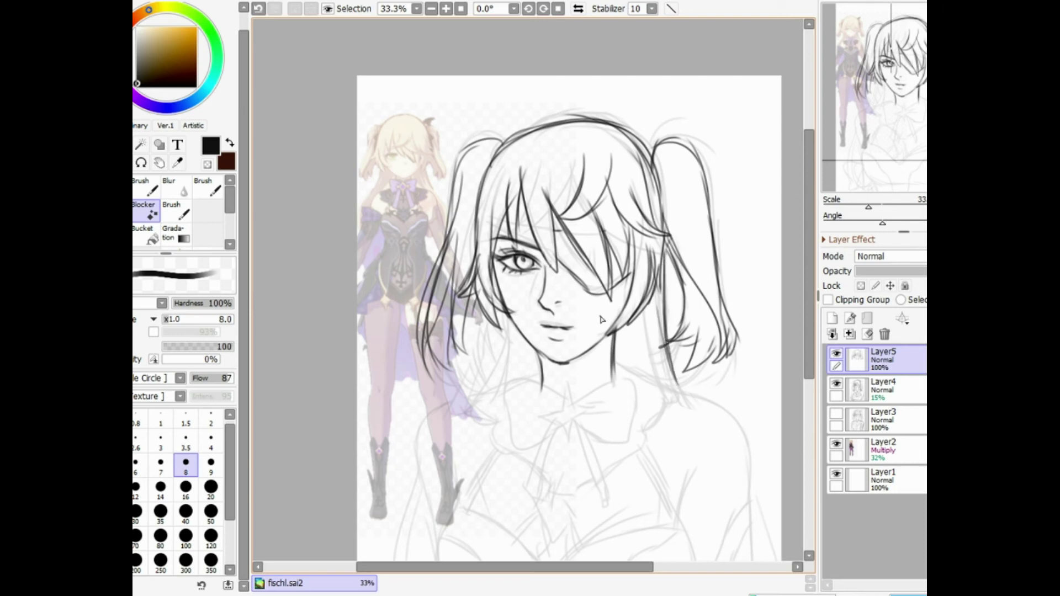
- Ink the loose back-hair strands hanging down on both sides of the neck
mouse_move(488, 307)
mouse_down()
mouse_move(486, 361)
mouse_move(452, 399)
mouse_up()
mouse_move(487, 330)
mouse_down()
mouse_move(463, 394)
mouse_move(486, 306)
mouse_move(459, 408)
mouse_move(489, 389)
mouse_up()
drag(507, 314, 495, 388)
drag(646, 301, 666, 385)
drag(645, 307, 659, 383)
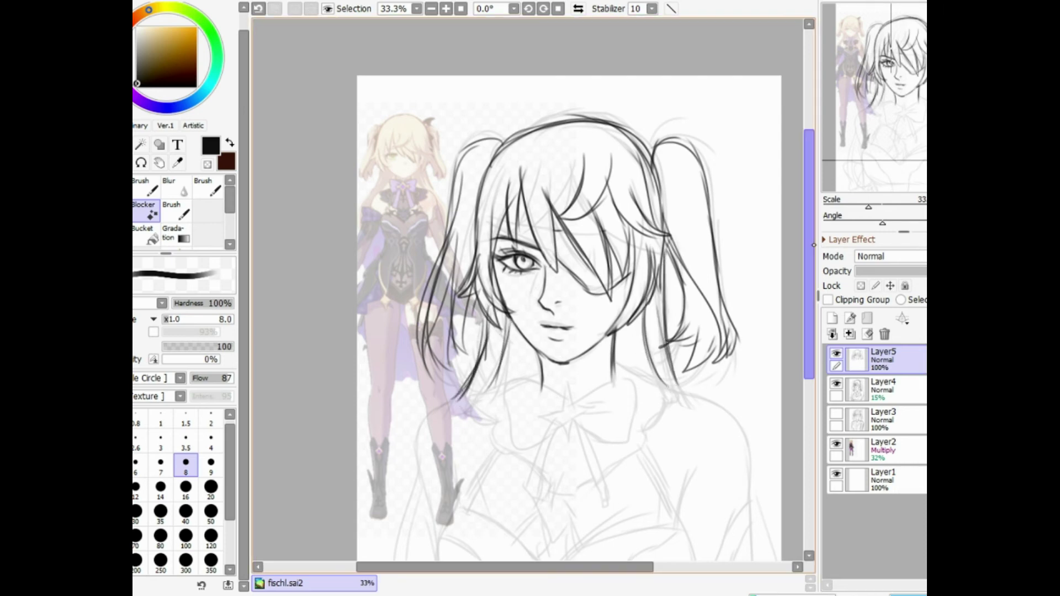
- Ink the four-pointed star brooch with flared side points below the neck, over the sketched bow's center
drag(810, 309, 809, 331)
scroll(906, 99, up, 1)
scroll(891, 52, up, 1)
drag(533, 97, 564, 129)
scroll(648, 32, down, 2)
scroll(684, 253, up, 1)
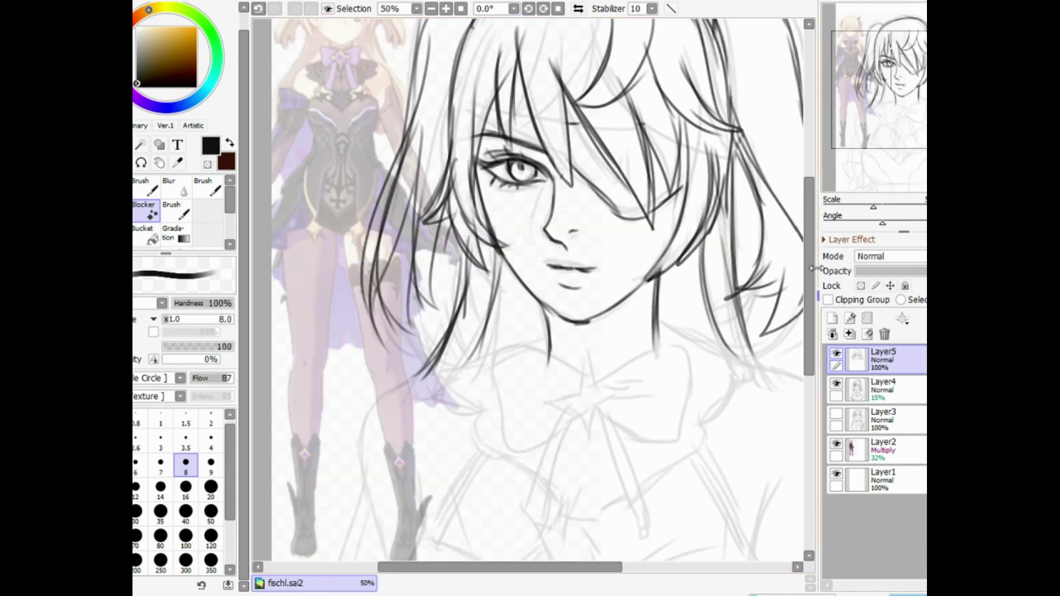
mouse_move(572, 393)
mouse_down()
mouse_move(587, 365)
mouse_move(610, 408)
mouse_move(616, 391)
mouse_move(618, 412)
mouse_move(552, 407)
mouse_up()
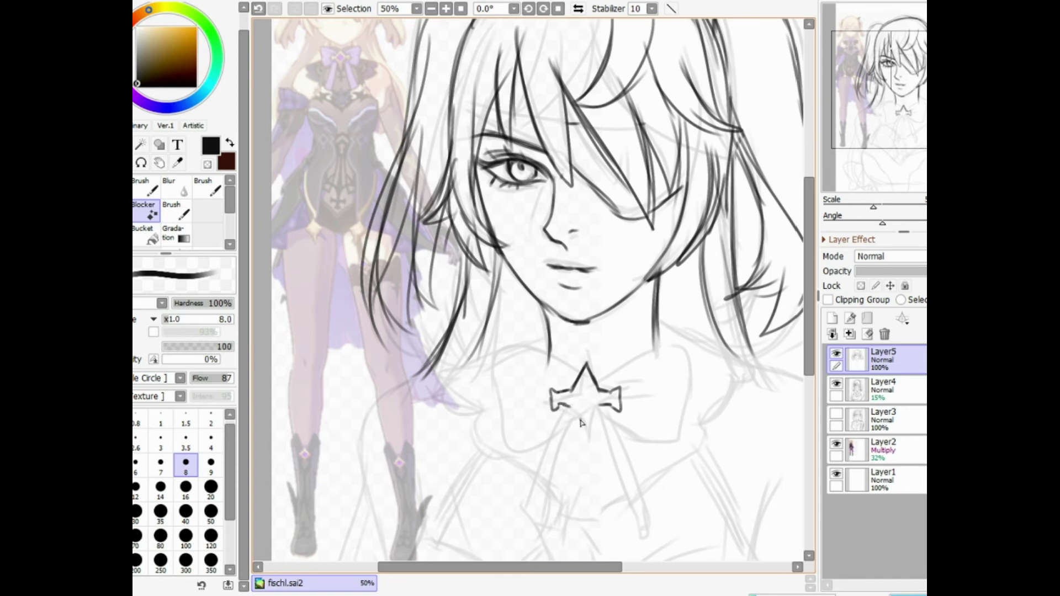
drag(579, 418, 587, 446)
- Ink the ribbon tail hanging from the star brooch on the covered-eye side
scroll(588, 448, down, 1)
mouse_move(574, 370)
mouse_down()
mouse_move(600, 453)
mouse_move(607, 429)
mouse_up()
drag(598, 397, 611, 447)
drag(593, 384, 610, 439)
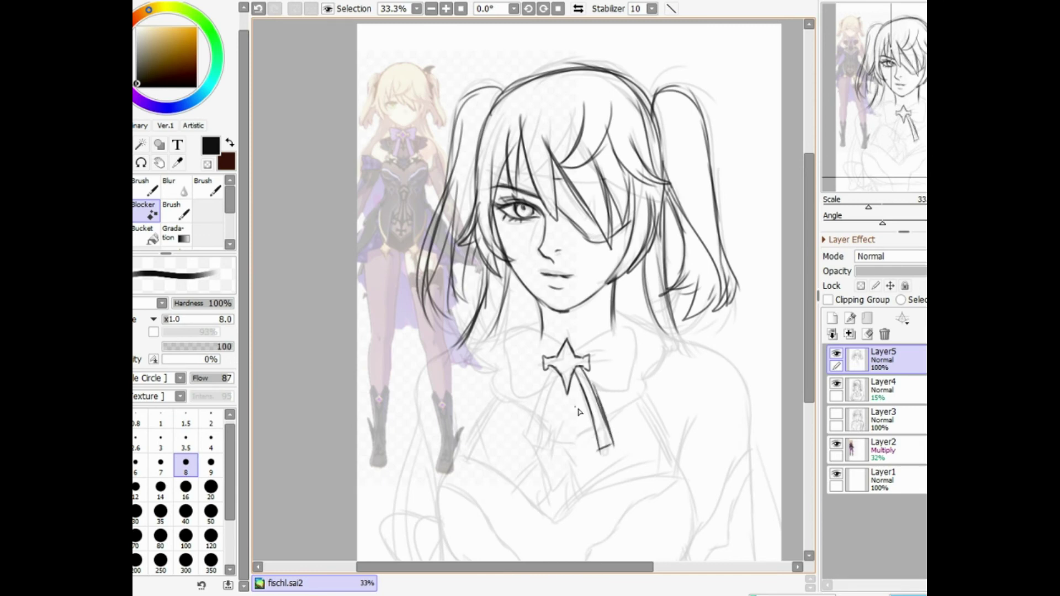
- Ink the matching ribbon tail on the visible-eye side of the brooch, redoing its edges and closing its end
mouse_move(562, 369)
mouse_down()
mouse_move(538, 456)
mouse_move(552, 367)
mouse_move(531, 438)
mouse_up()
key(ctrl+z)
key(ctrl+z)
key(ctrl+z)
drag(540, 389, 530, 440)
mouse_move(530, 439)
mouse_down()
mouse_move(542, 446)
mouse_move(544, 435)
mouse_up()
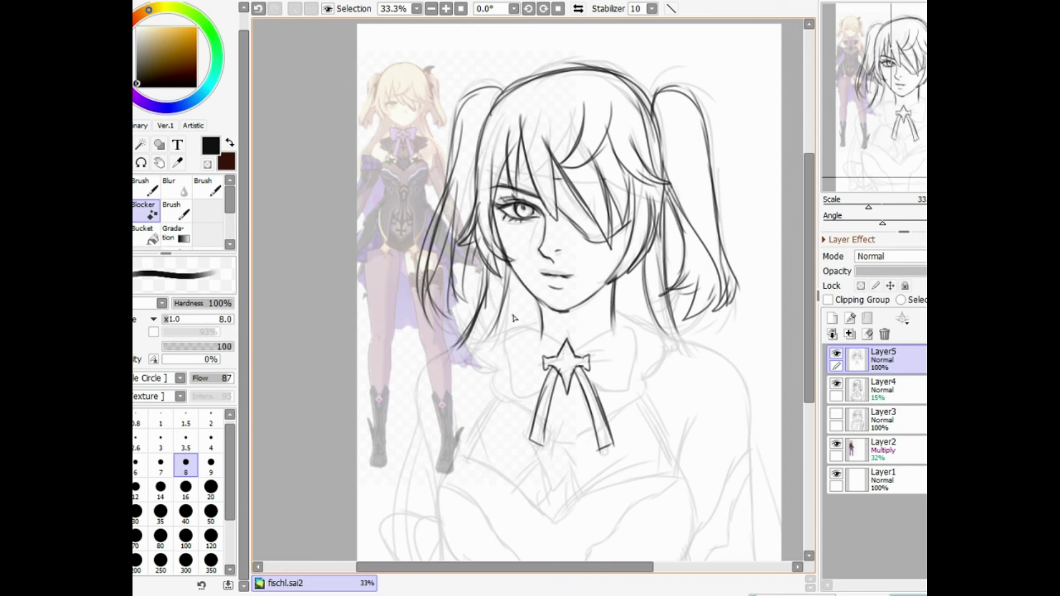
- Ink both loops of the bow around the star brooch and add fold lines running out from the knot
mouse_move(567, 348)
mouse_down()
mouse_move(538, 330)
mouse_move(504, 360)
mouse_move(544, 397)
mouse_move(599, 331)
mouse_move(624, 326)
mouse_move(636, 347)
mouse_move(619, 391)
mouse_up()
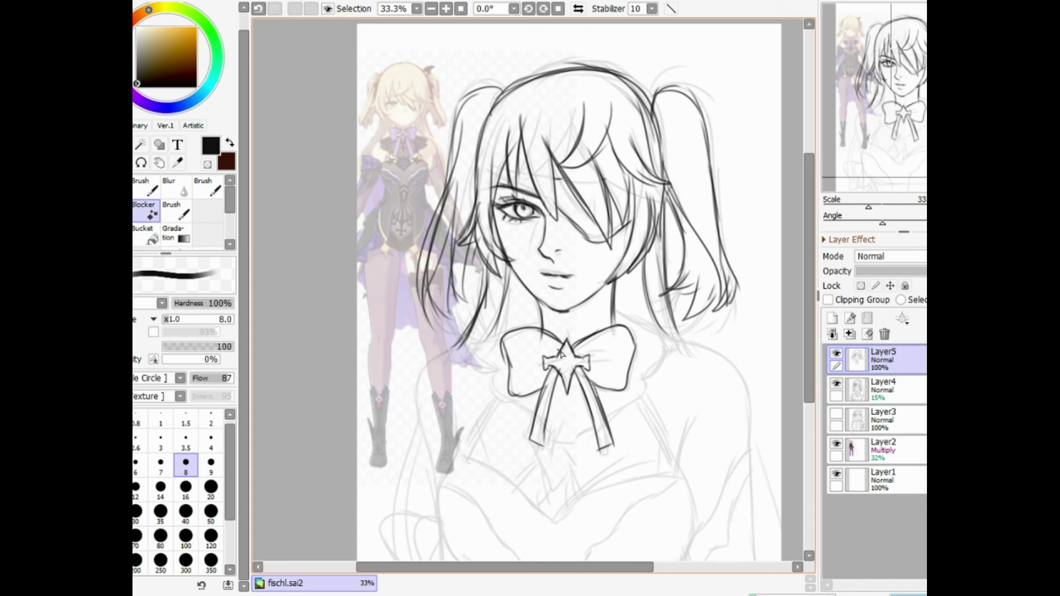
drag(559, 351, 533, 346)
mouse_move(556, 353)
mouse_down()
mouse_move(536, 352)
mouse_move(610, 350)
mouse_move(610, 368)
mouse_up()
- Ink the pointed, ruffled collar from the neck base out to both shoulders and around beneath the bow
drag(615, 317, 664, 344)
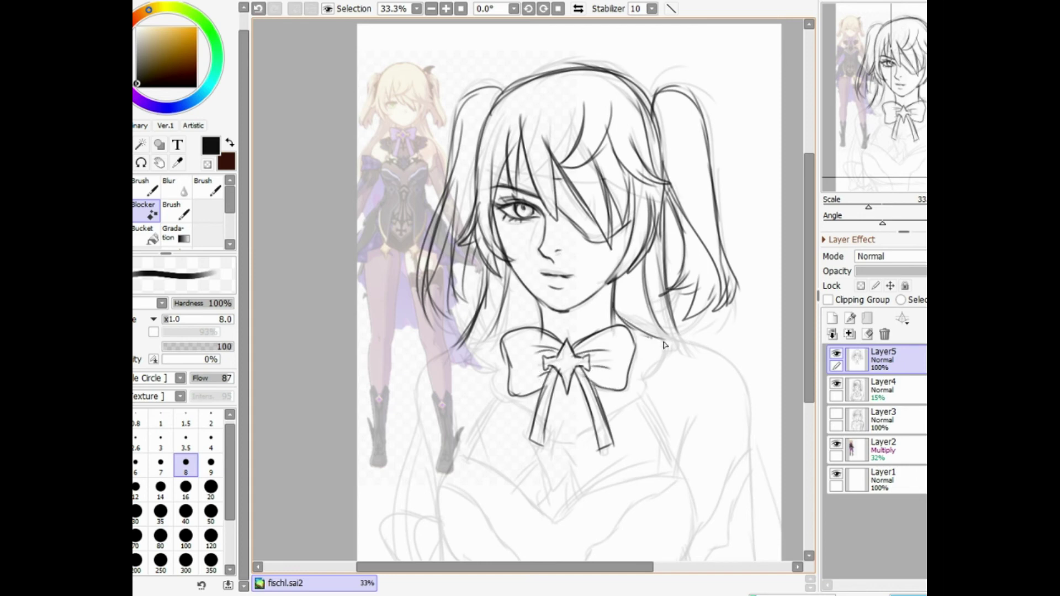
mouse_move(534, 330)
mouse_down()
mouse_move(464, 345)
mouse_move(470, 355)
mouse_up()
key(ctrl+z)
mouse_move(641, 336)
mouse_down()
mouse_move(677, 345)
mouse_move(644, 355)
mouse_up()
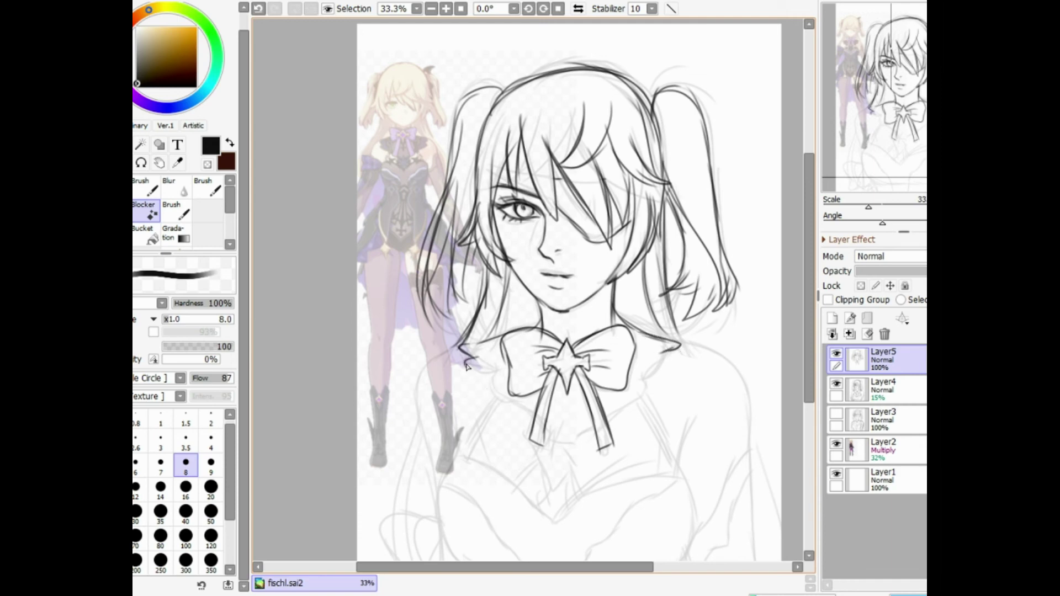
drag(466, 366, 502, 396)
drag(675, 362, 640, 394)
mouse_move(487, 387)
mouse_down()
mouse_move(530, 424)
mouse_move(529, 439)
mouse_move(564, 447)
mouse_move(617, 420)
mouse_move(645, 385)
mouse_up()
key(ctrl+z)
- Compare the inked line art with the underlying sketches by toggling the visibility of Layer5, Layer4 and Layer3
scroll(655, 395, down, 1)
drag(805, 233, 805, 250)
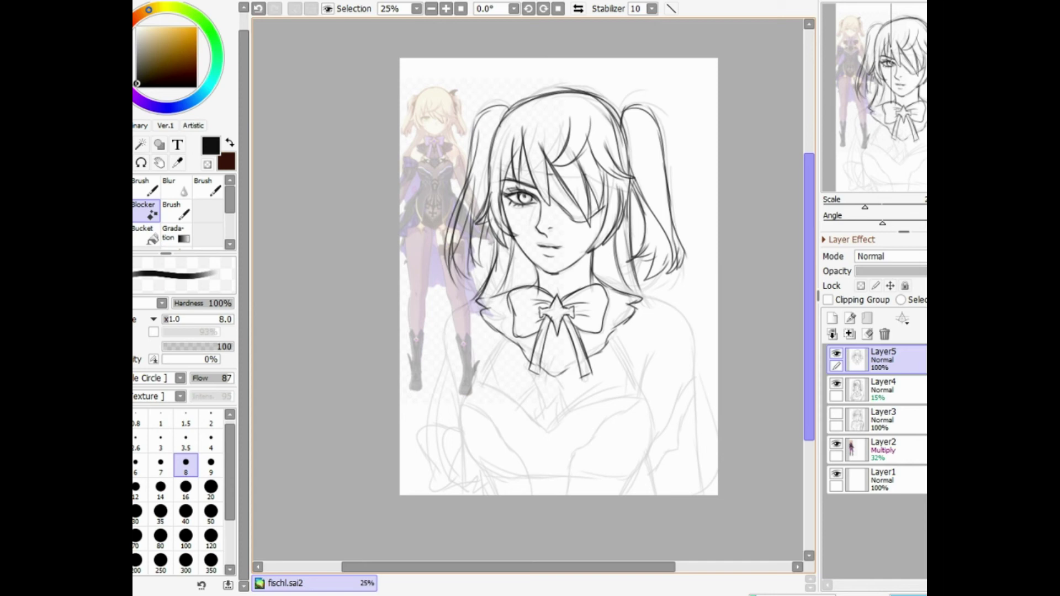
click(837, 351)
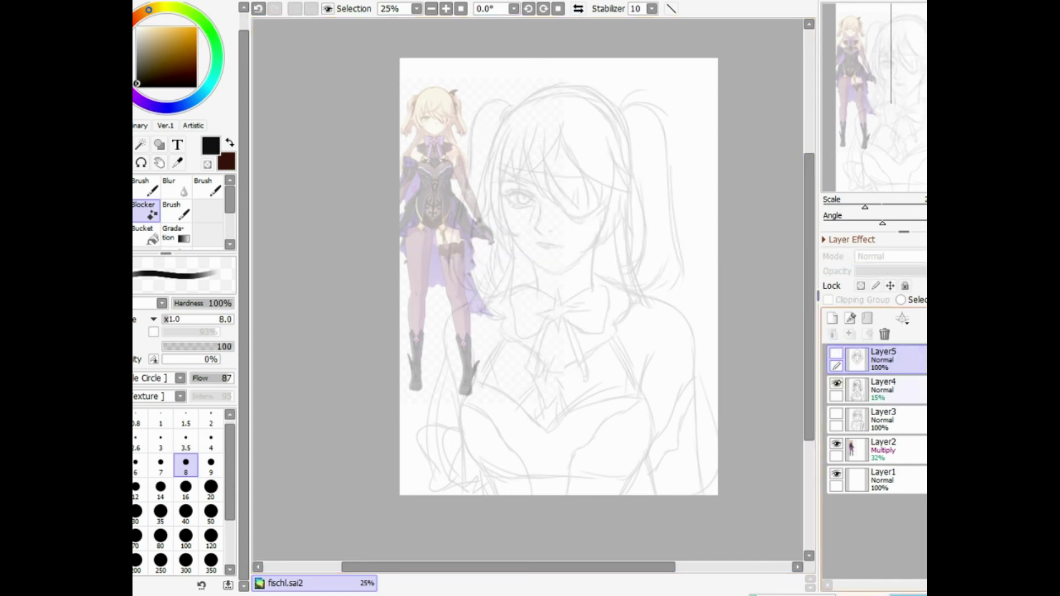
click(837, 382)
click(837, 413)
click(838, 413)
click(838, 384)
click(837, 354)
click(836, 383)
click(837, 383)
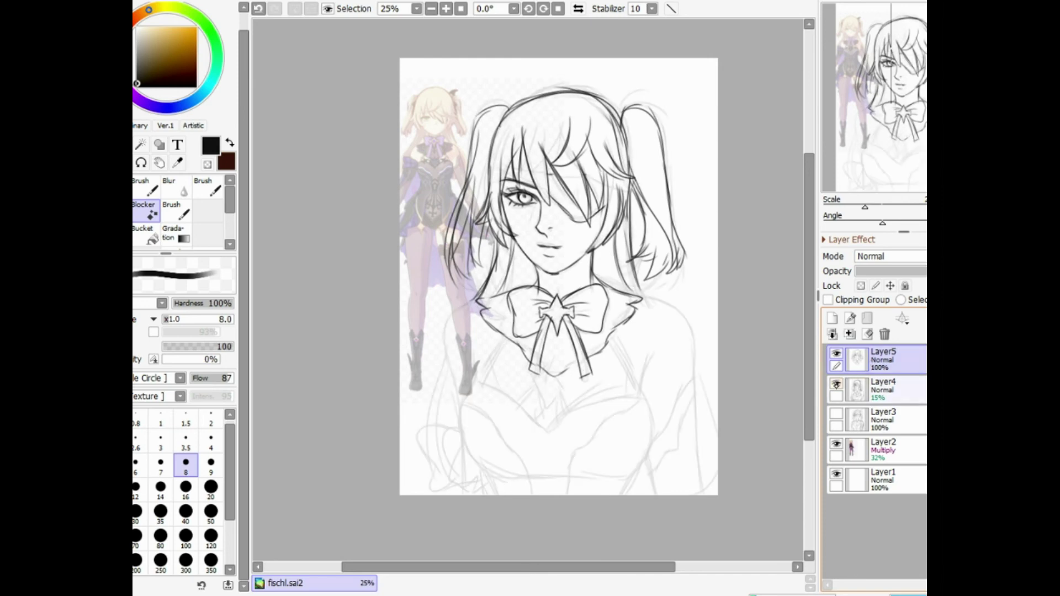
- Ink the halter straps on Layer5, running from under the collar down to the bodice on both sides
key(ctrl+plus)
click(878, 386)
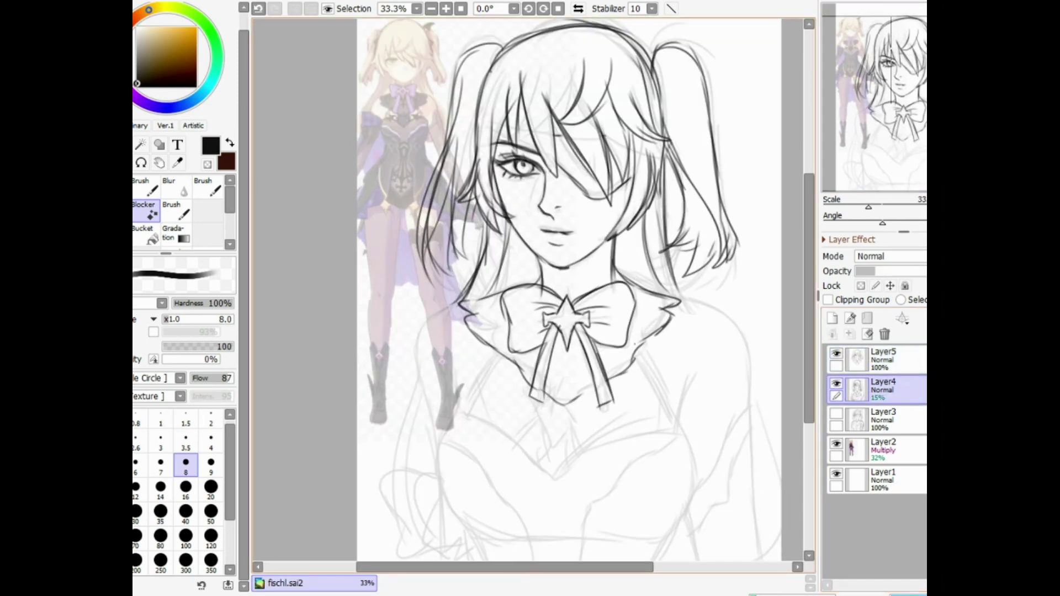
click(884, 359)
mouse_move(634, 357)
mouse_down()
mouse_move(652, 389)
mouse_move(666, 389)
mouse_up()
key(ctrl+z)
drag(492, 353, 472, 391)
drag(473, 391, 464, 385)
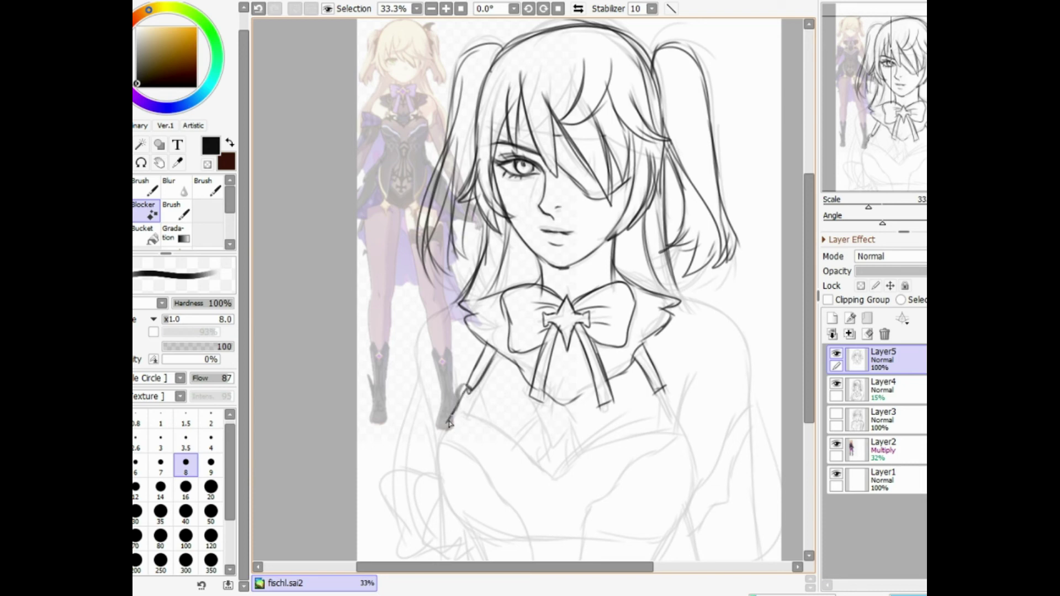
- Ink the rounded outer contour of the bust and its underside, reworking the edge on the covered-eye side
mouse_move(450, 422)
mouse_down()
mouse_move(452, 512)
mouse_move(477, 532)
mouse_move(548, 547)
mouse_up()
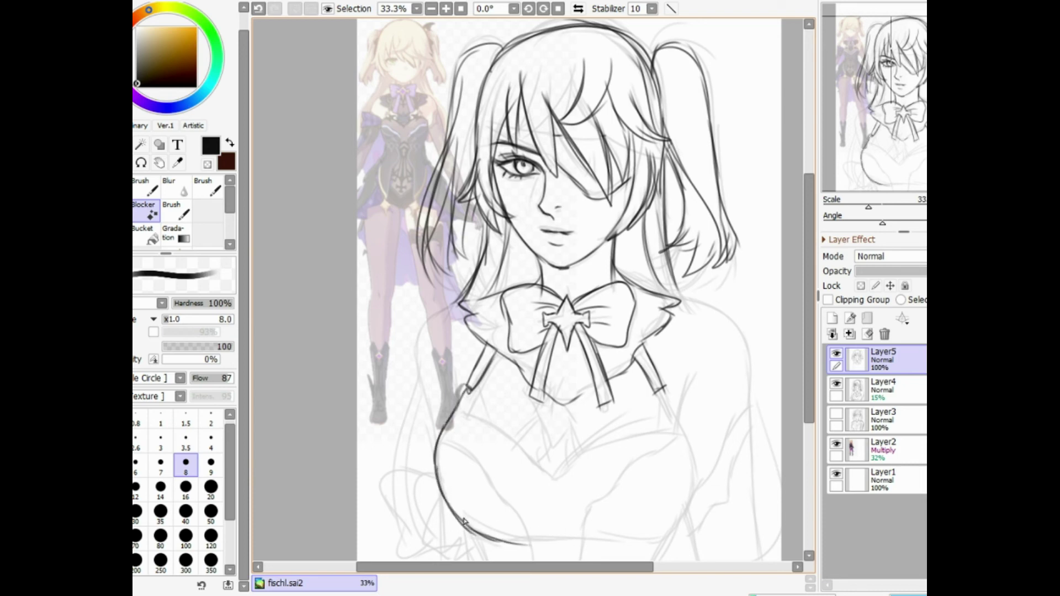
mouse_move(463, 522)
mouse_down()
mouse_move(589, 542)
mouse_move(662, 541)
mouse_move(693, 521)
mouse_move(698, 473)
mouse_move(665, 394)
mouse_up()
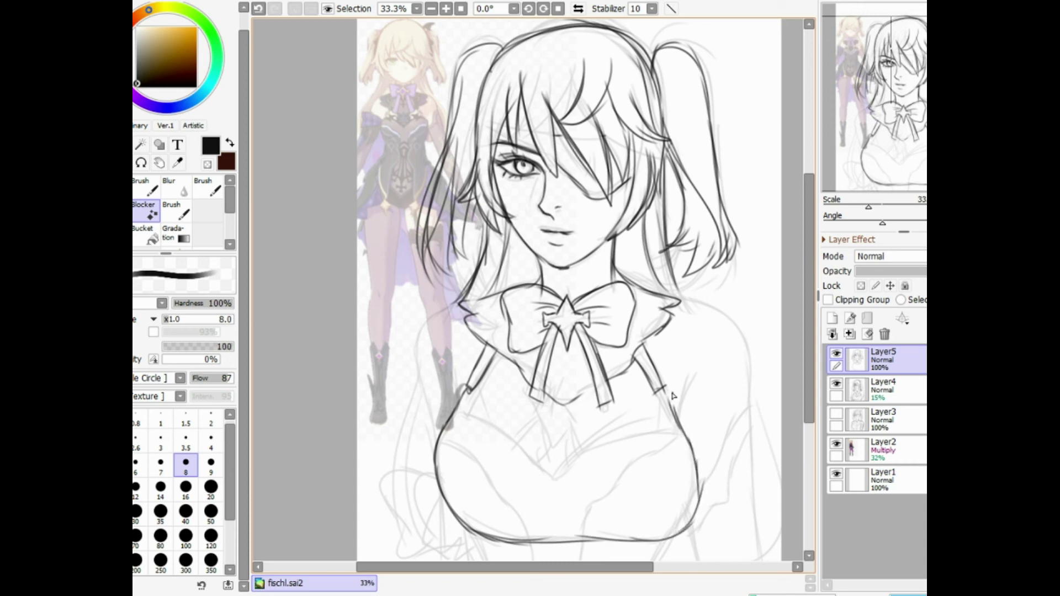
key(ctrl+z)
mouse_move(695, 481)
mouse_down()
mouse_move(696, 507)
mouse_move(696, 463)
mouse_up()
key(ctrl+z)
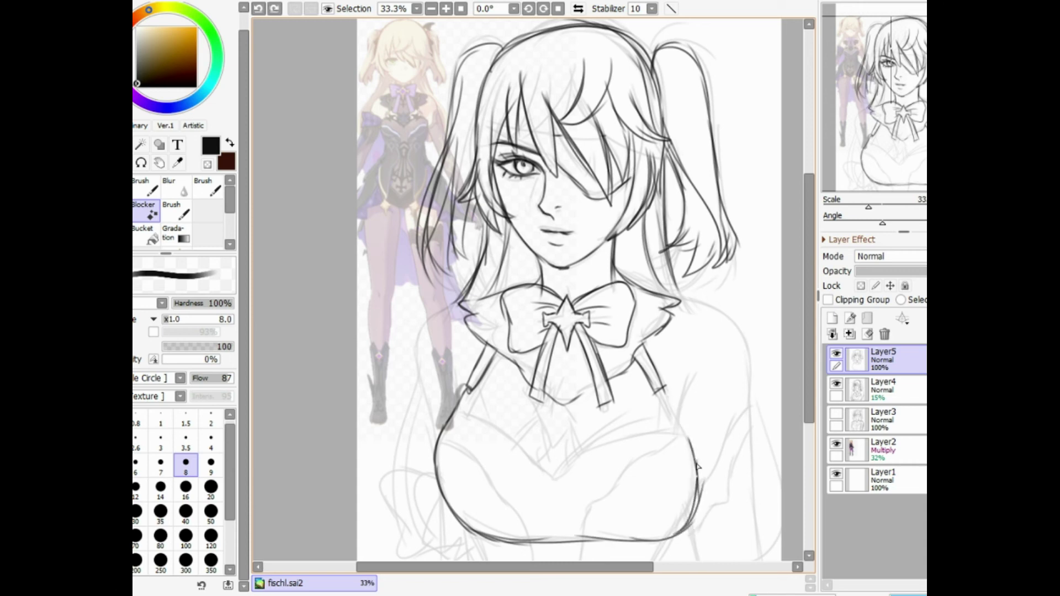
drag(681, 424, 682, 521)
mouse_move(687, 446)
mouse_down()
mouse_move(688, 521)
mouse_move(694, 442)
mouse_move(661, 385)
mouse_move(682, 432)
mouse_up()
drag(653, 389, 677, 427)
- Ink the sweetheart neckline of the bodice and the small pointed ruffle at its center below the ribbon tails
mouse_move(473, 387)
mouse_down()
mouse_move(459, 412)
mouse_move(563, 473)
mouse_move(672, 423)
mouse_up()
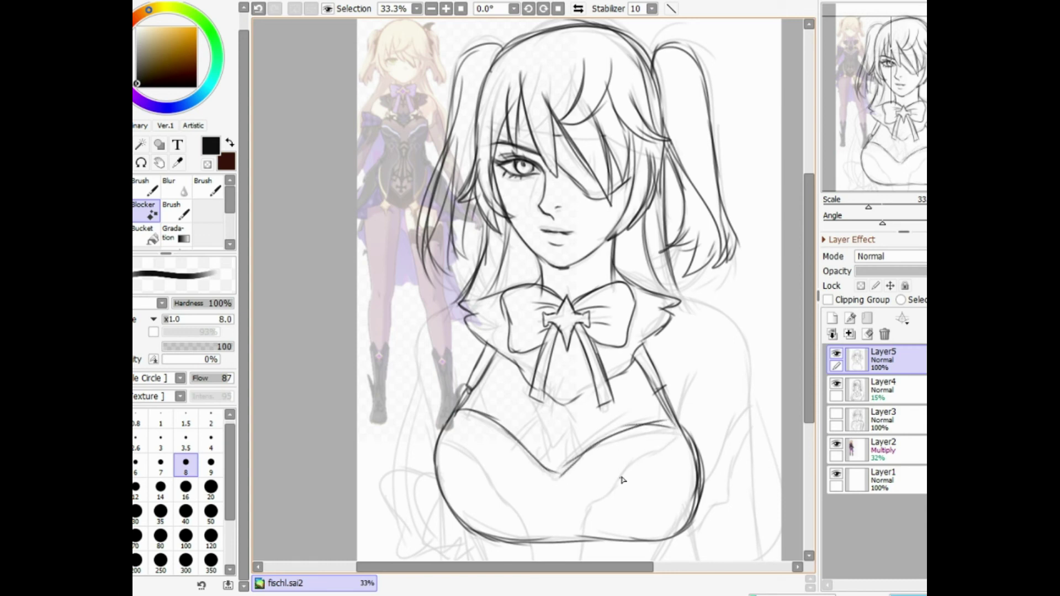
drag(550, 400, 511, 439)
drag(586, 398, 606, 438)
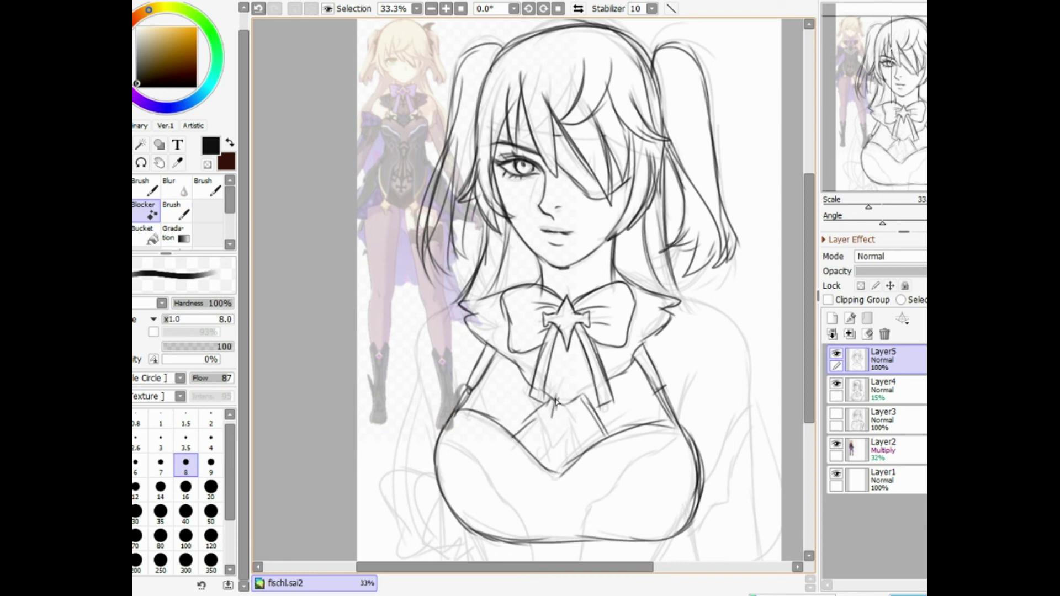
mouse_move(562, 392)
mouse_down()
mouse_move(558, 415)
mouse_move(523, 439)
mouse_move(567, 463)
mouse_up()
mouse_move(599, 420)
mouse_down()
mouse_move(558, 458)
mouse_move(563, 390)
mouse_up()
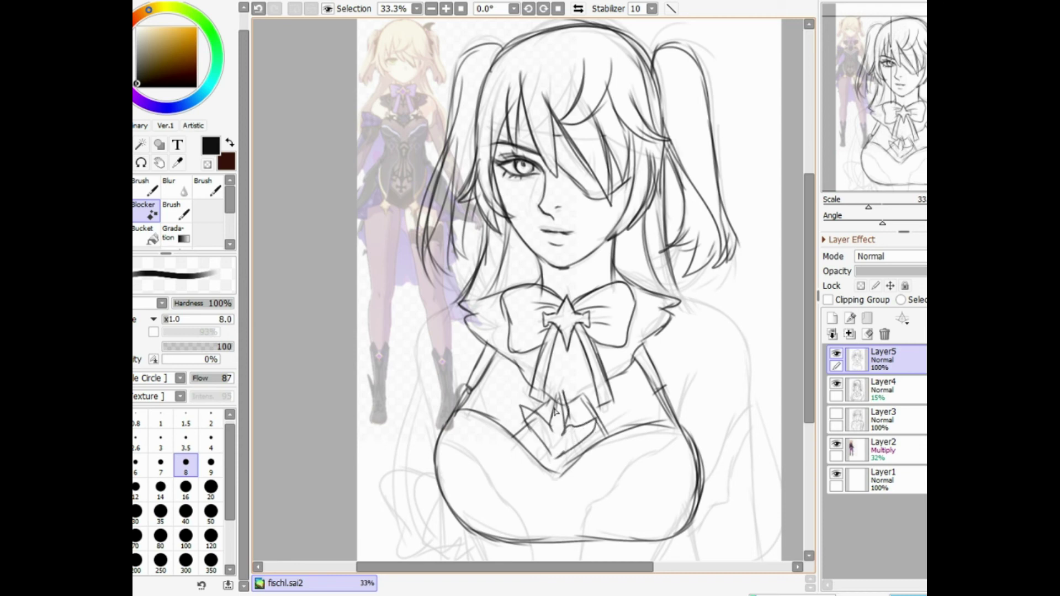
- Ink the curved double seam lines running down each side of the bodice from the outer edge to the underbust
drag(449, 429, 522, 528)
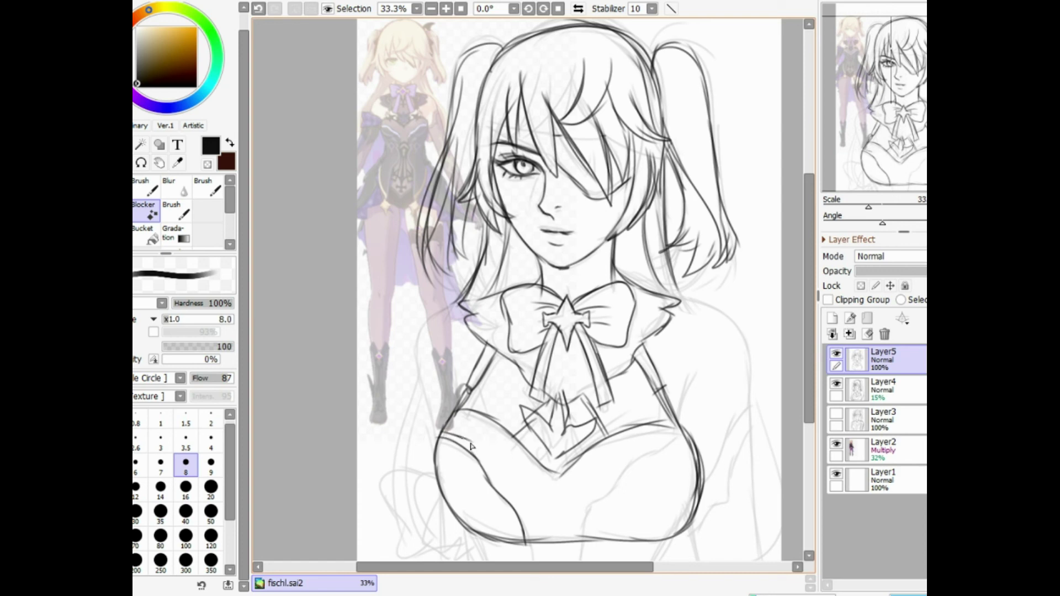
mouse_move(461, 438)
mouse_down()
mouse_move(530, 542)
mouse_move(608, 499)
mouse_up()
key(ctrl+z)
mouse_move(581, 540)
mouse_down()
mouse_move(589, 509)
mouse_move(641, 453)
mouse_move(680, 443)
mouse_up()
mouse_move(589, 522)
mouse_down()
mouse_move(623, 479)
mouse_move(690, 439)
mouse_up()
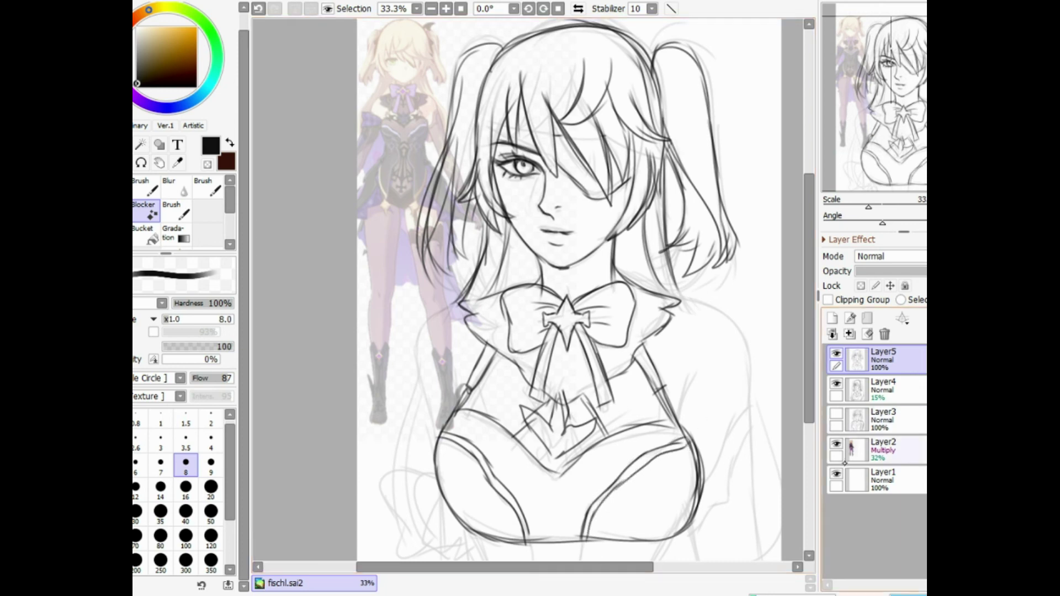
- Hide the reference on Layer2 and ink both shoulders and upper arms, including the inner armpit lines
click(837, 445)
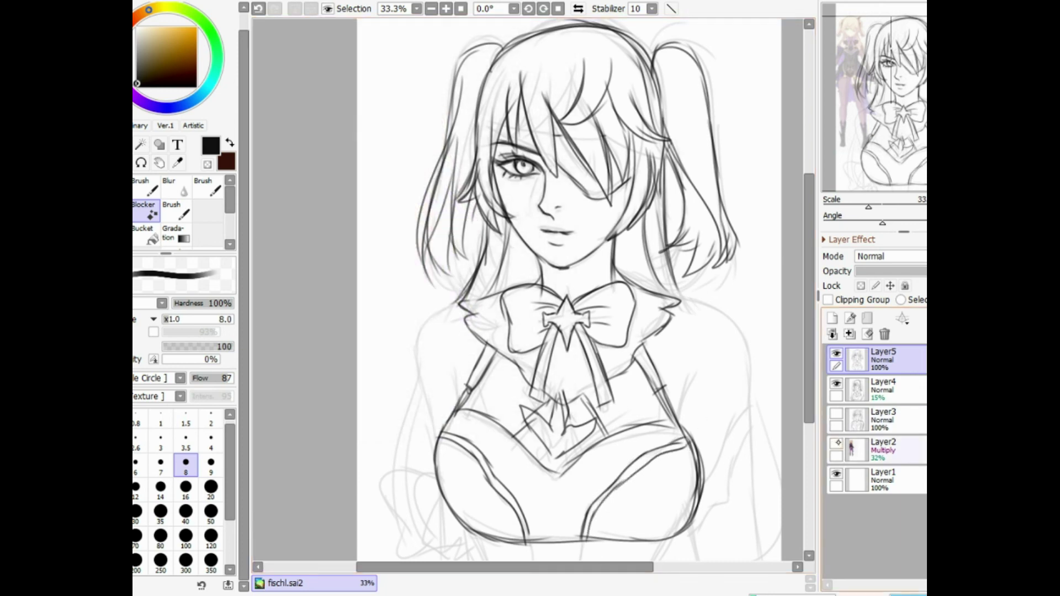
key(minus)
key(plus)
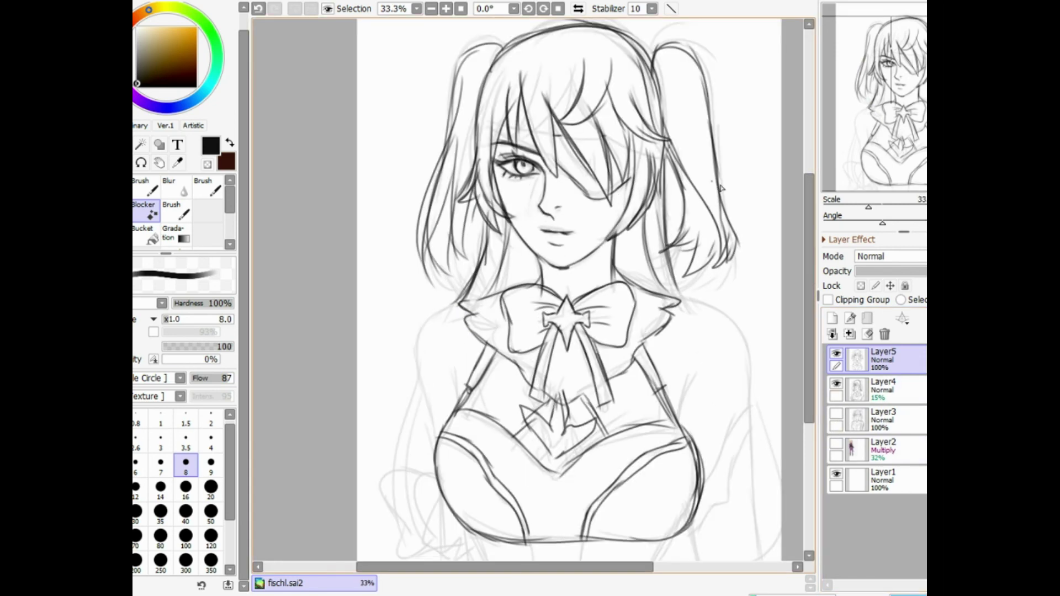
mouse_move(671, 297)
mouse_down()
mouse_move(741, 327)
mouse_move(711, 307)
mouse_move(735, 332)
mouse_move(748, 381)
mouse_up()
key(ctrl+z)
key(ctrl+z)
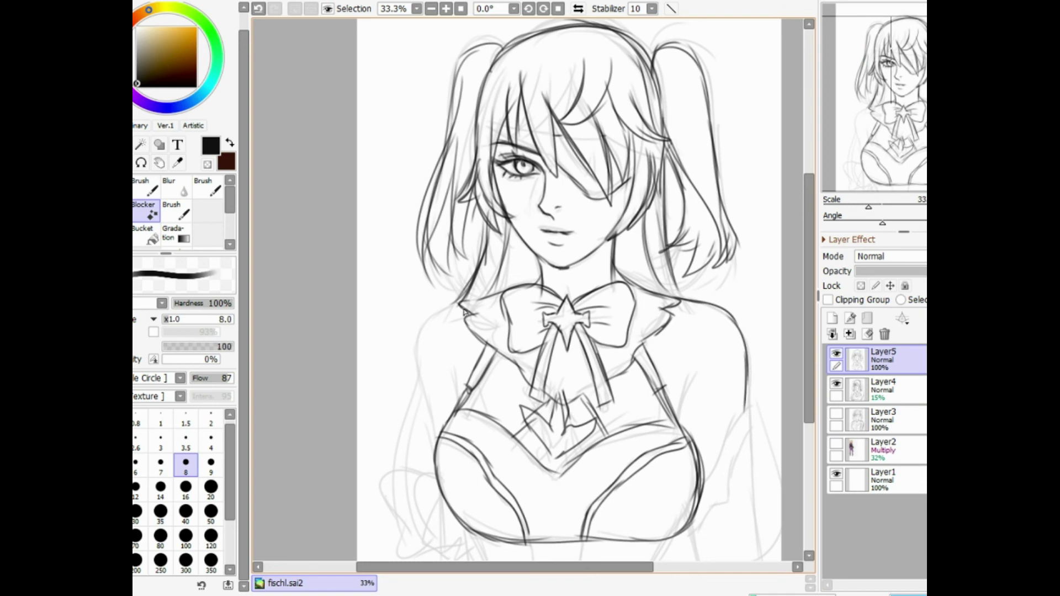
mouse_move(462, 307)
mouse_down()
mouse_move(424, 346)
mouse_move(437, 431)
mouse_up()
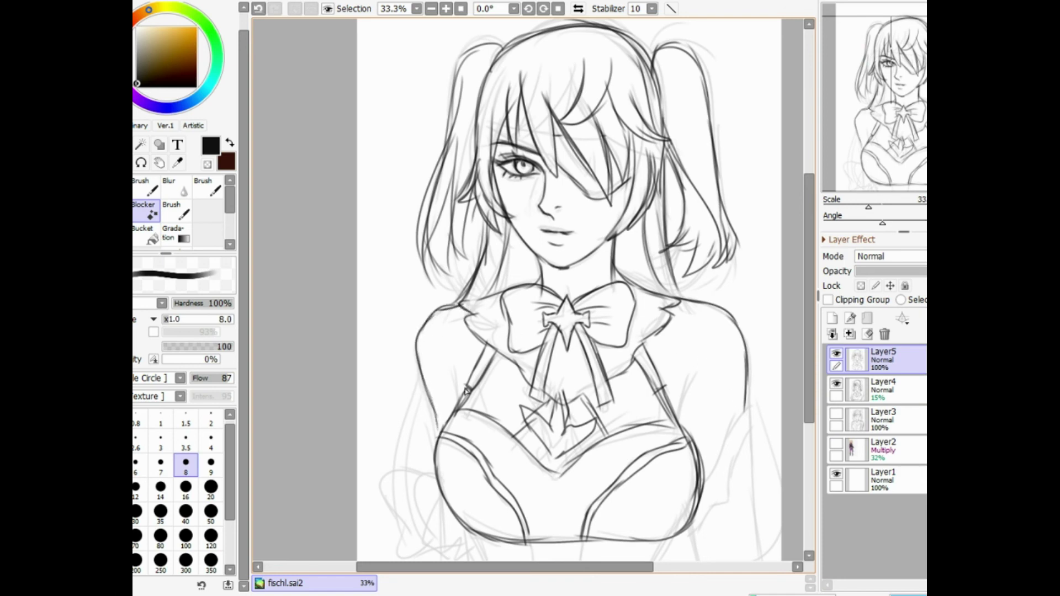
drag(452, 362, 466, 402)
drag(646, 567, 679, 567)
drag(809, 286, 807, 299)
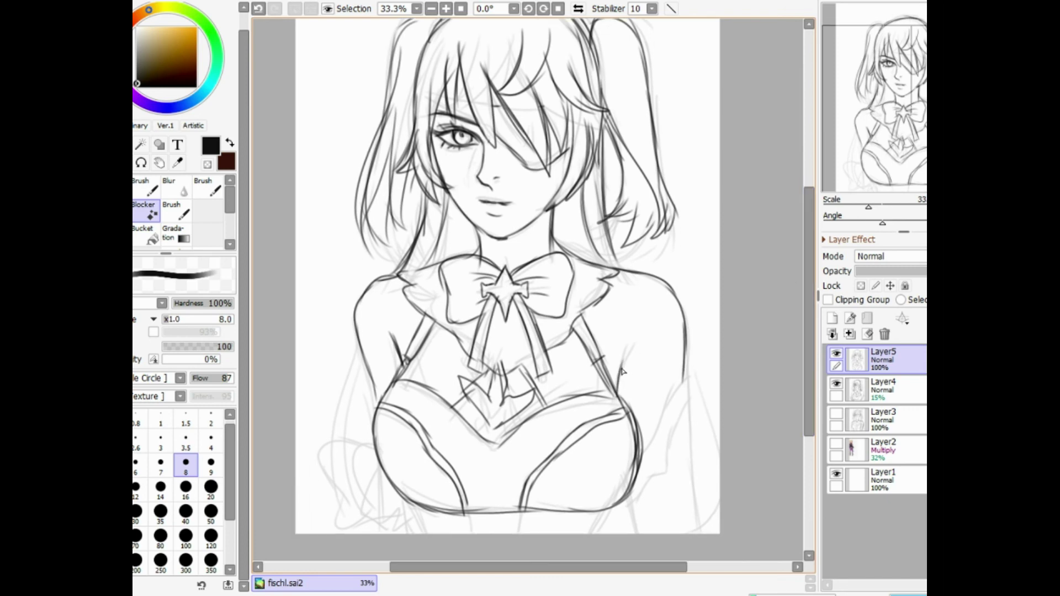
drag(622, 372, 632, 356)
- Show the Layer2 reference again and ink the sleeve and crossed arm edge on the covered-eye side
click(837, 444)
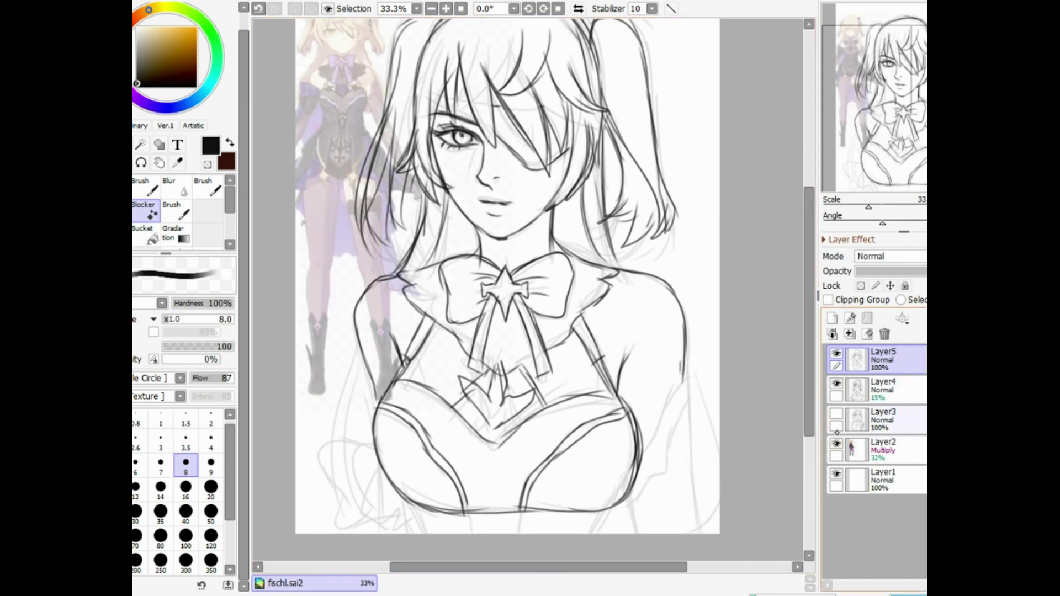
scroll(690, 379, down, 1)
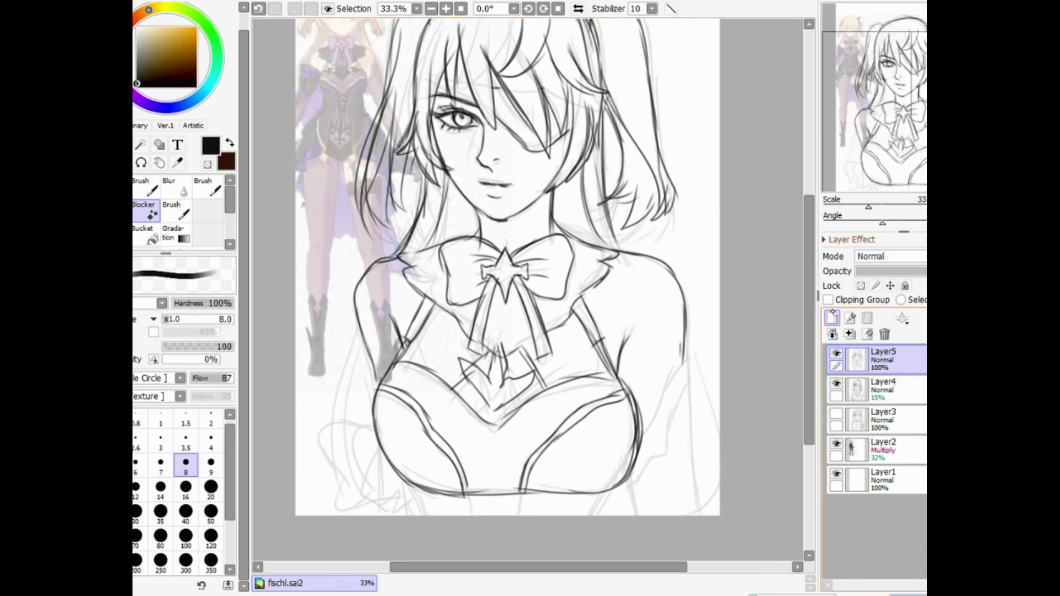
drag(686, 351, 709, 516)
drag(616, 482, 628, 516)
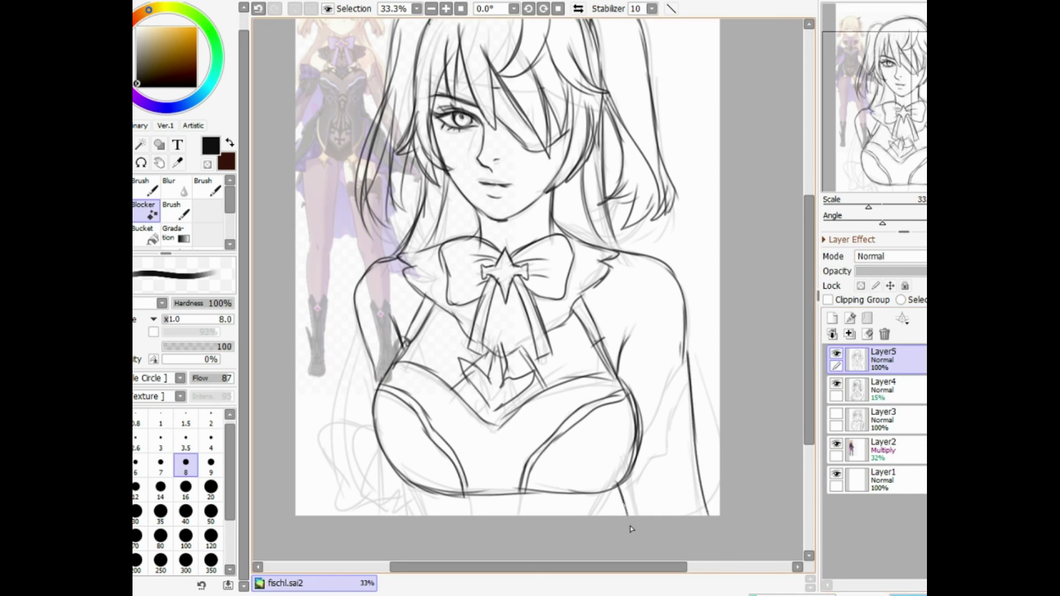
drag(687, 354, 698, 504)
drag(688, 359, 639, 445)
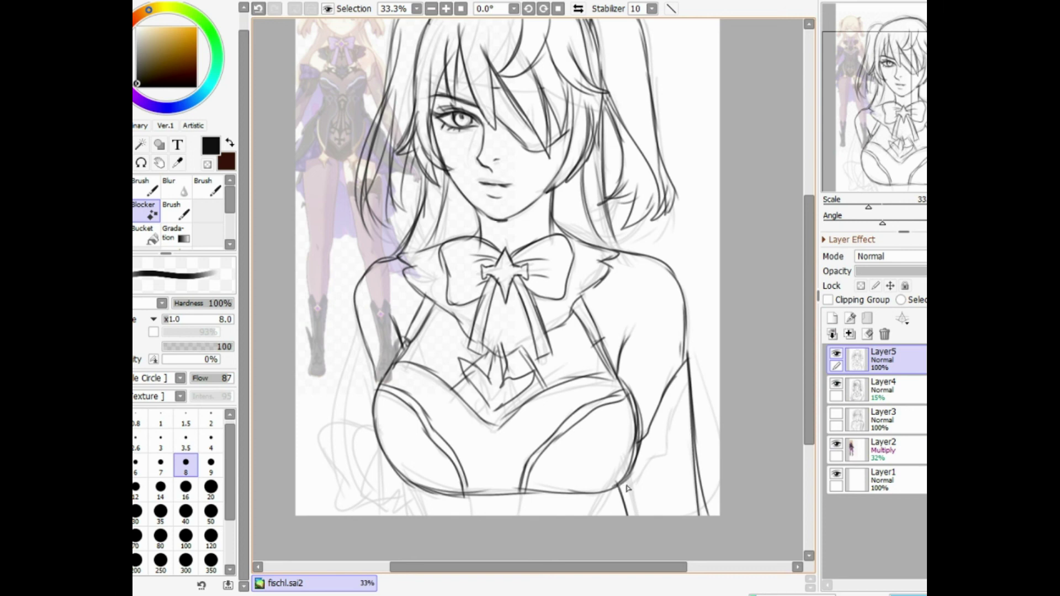
drag(620, 486, 659, 446)
key(ctrl+z)
mouse_move(614, 485)
mouse_down()
mouse_move(665, 449)
mouse_move(695, 371)
mouse_up()
- Ink the waist lines below the bust and the hand gripping the arm on the visible-eye side
drag(414, 486, 436, 529)
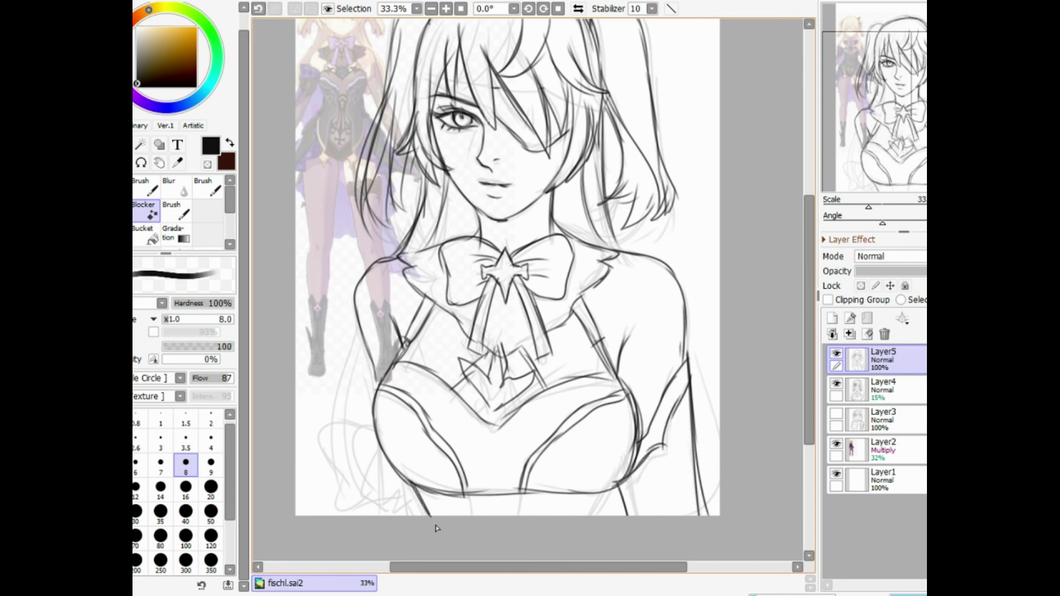
drag(621, 491, 617, 519)
drag(635, 466, 618, 517)
mouse_move(370, 376)
mouse_down()
mouse_move(353, 419)
mouse_move(382, 392)
mouse_move(356, 399)
mouse_move(352, 422)
mouse_move(382, 472)
mouse_up()
mouse_move(353, 426)
mouse_down()
mouse_move(374, 490)
mouse_move(388, 488)
mouse_move(373, 480)
mouse_move(418, 493)
mouse_up()
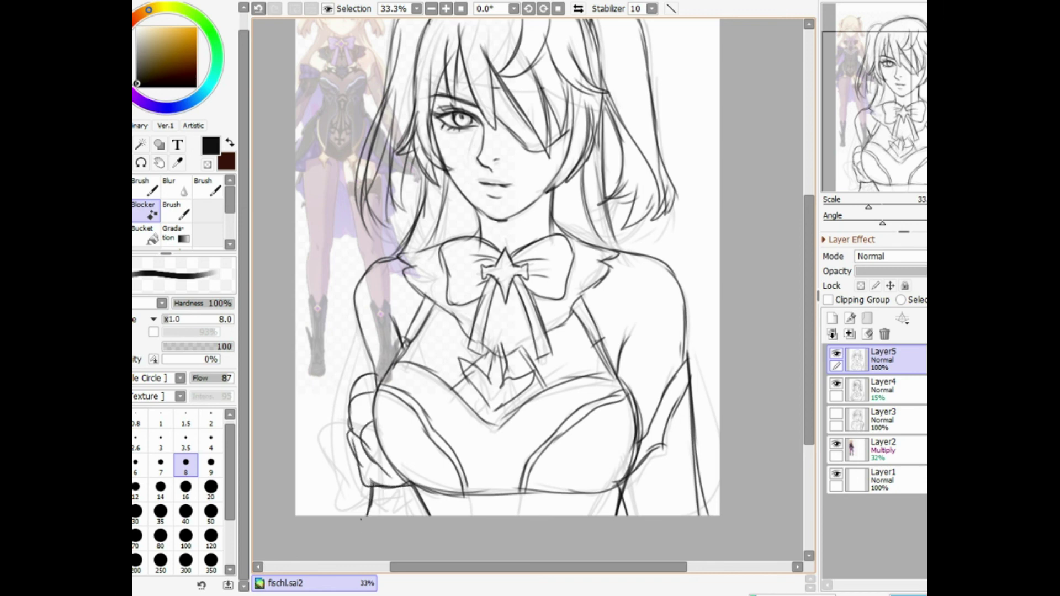
- Transform the Layer2 reference figure, shrinking it and moving it into the canvas's top-left corner
key(Page_Down)
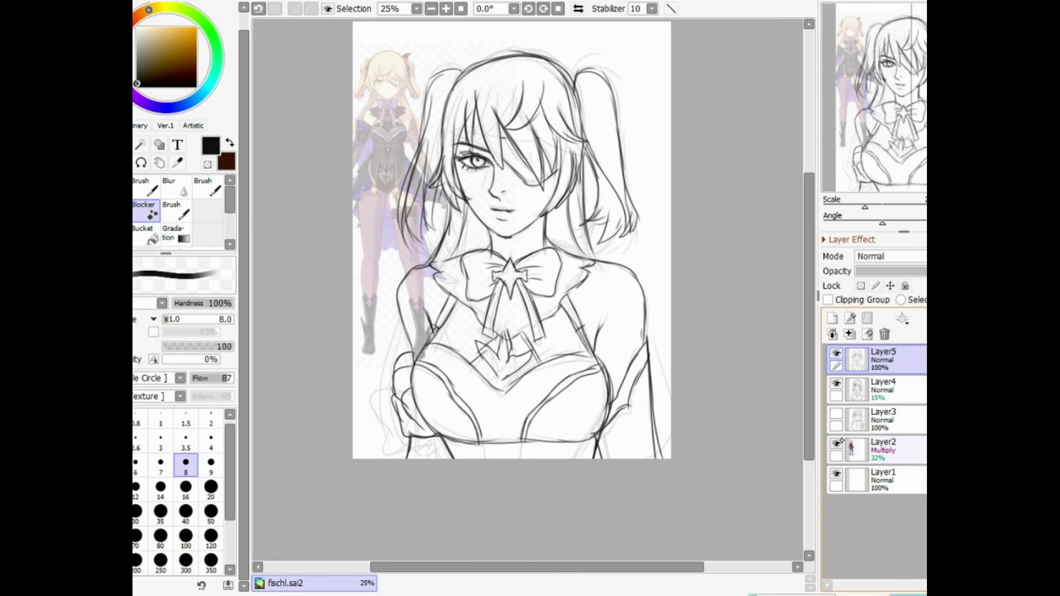
click(915, 451)
key(ctrl+t)
drag(517, 367, 439, 269)
drag(407, 229, 437, 208)
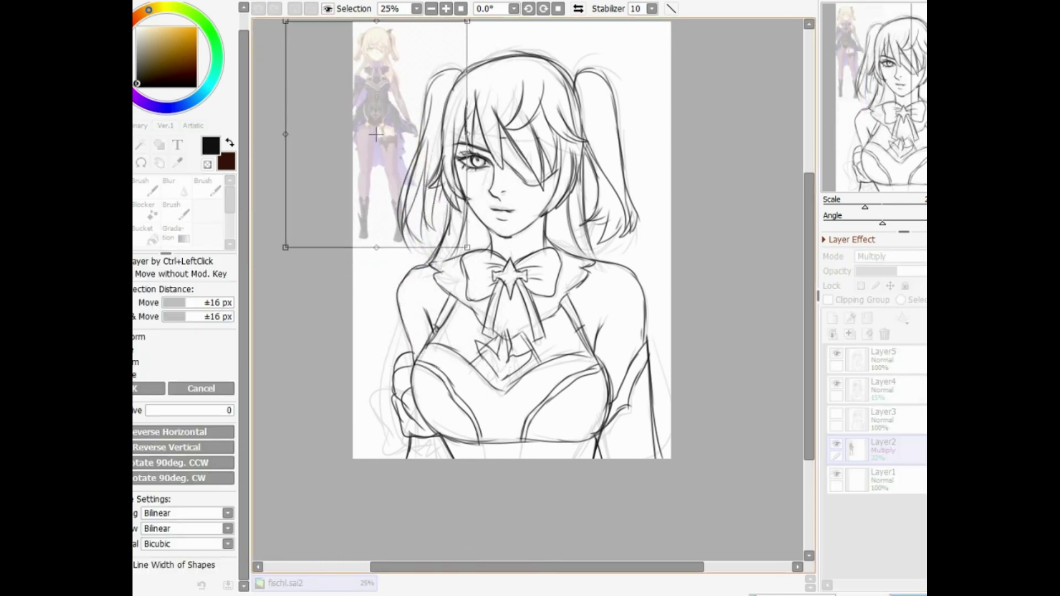
key(Return)
- Set the Layer4 sketch's opacity to 23% and hide it, making Layer5 the active layer again
click(884, 389)
mouse_move(874, 271)
mouse_down()
mouse_move(863, 271)
mouse_move(920, 271)
mouse_move(871, 271)
mouse_up()
click(836, 354)
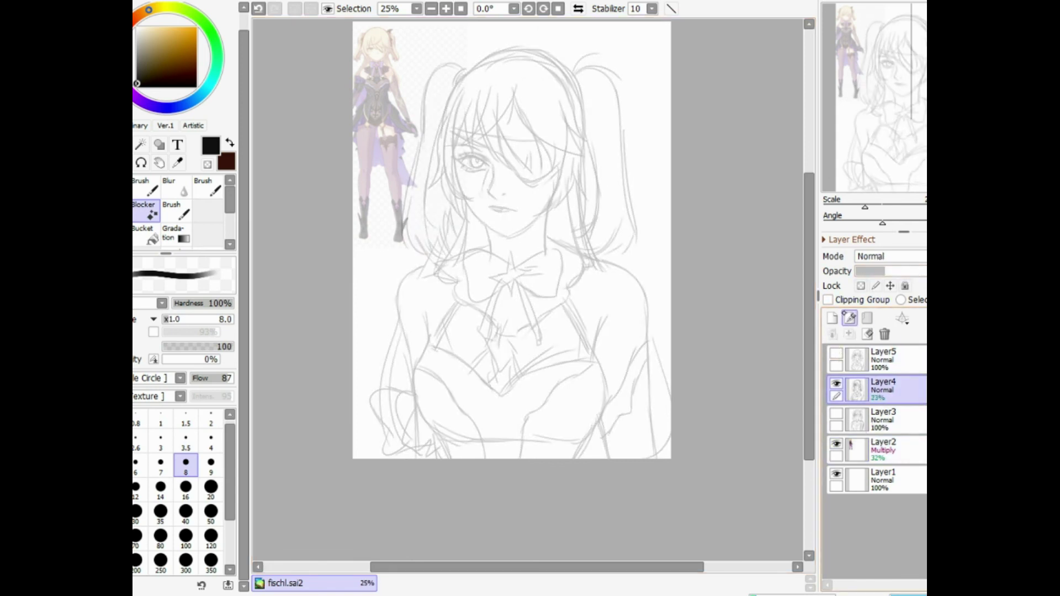
click(836, 354)
click(836, 384)
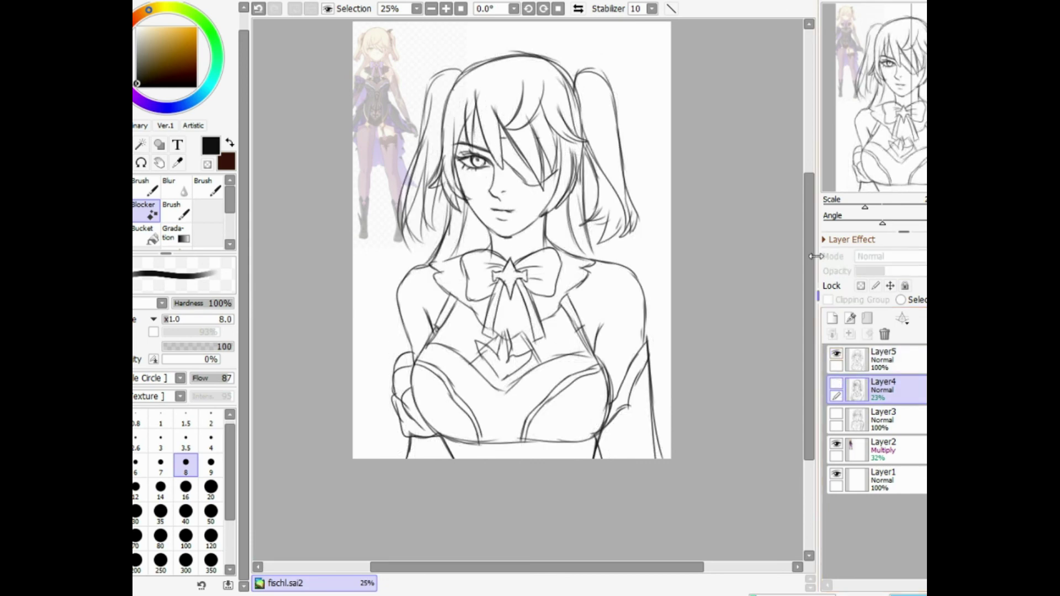
click(889, 360)
- Ink the loose outer sleeve lines falling from both upper arms to the canvas's lower edge
scroll(813, 228, up, 2)
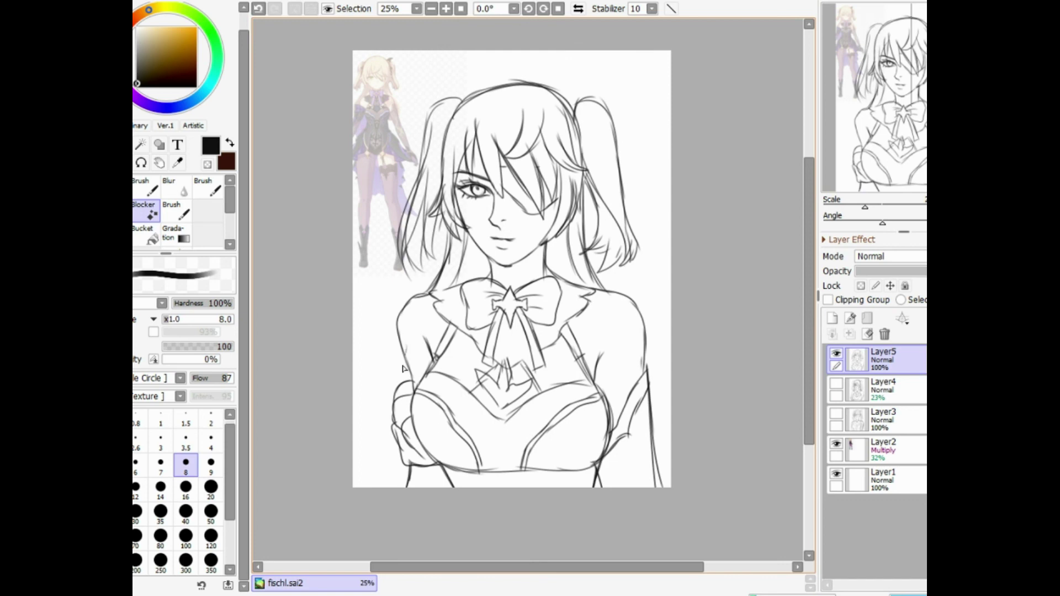
drag(411, 346, 385, 487)
key(ctrl+z)
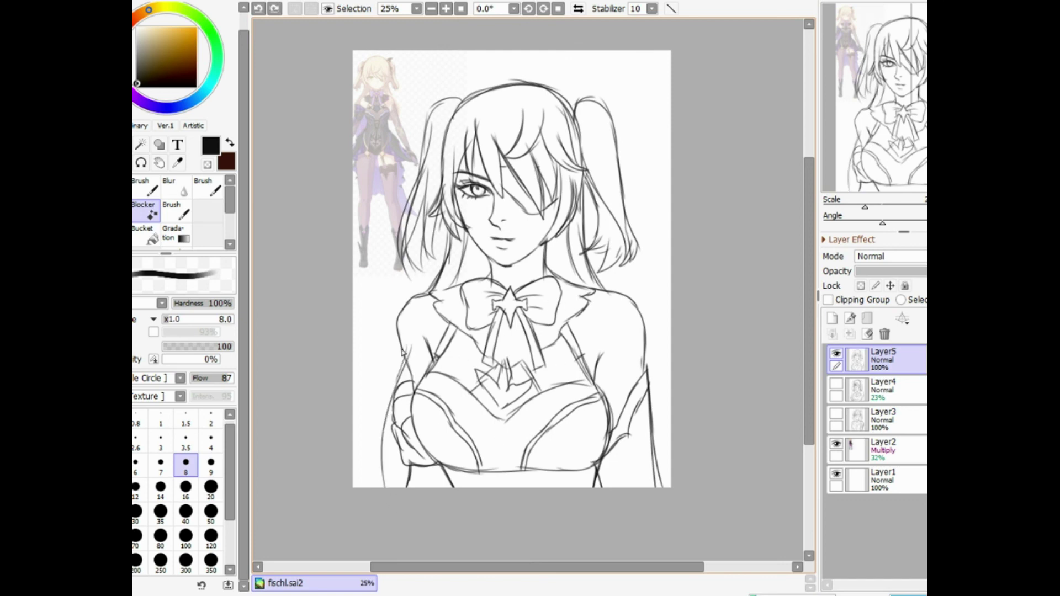
mouse_move(405, 353)
mouse_down()
mouse_move(382, 487)
mouse_move(387, 476)
mouse_up()
drag(646, 358, 671, 448)
drag(651, 386, 671, 451)
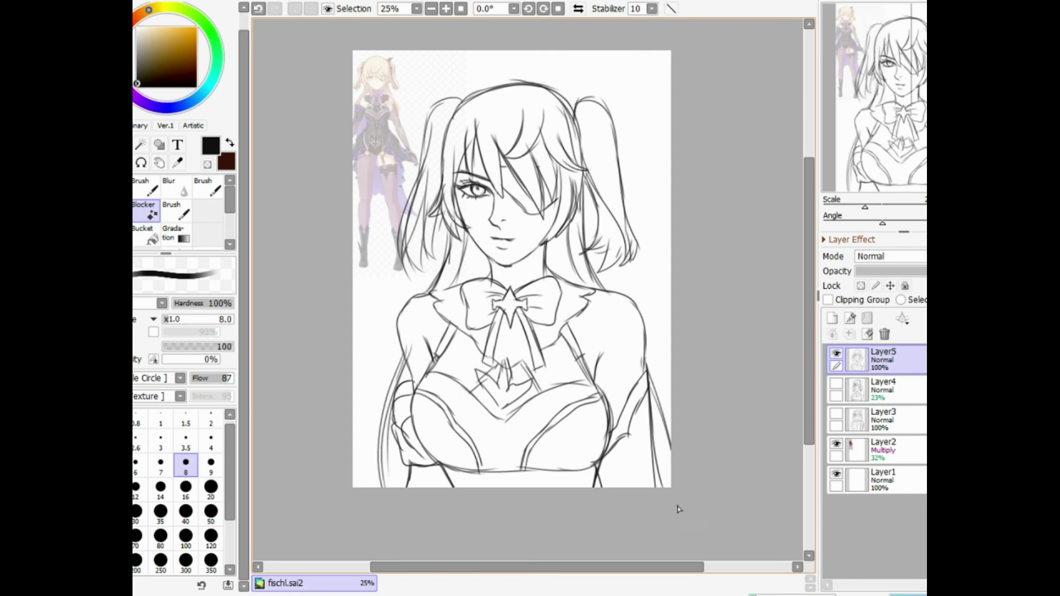
drag(809, 231, 809, 191)
key(Page_Up)
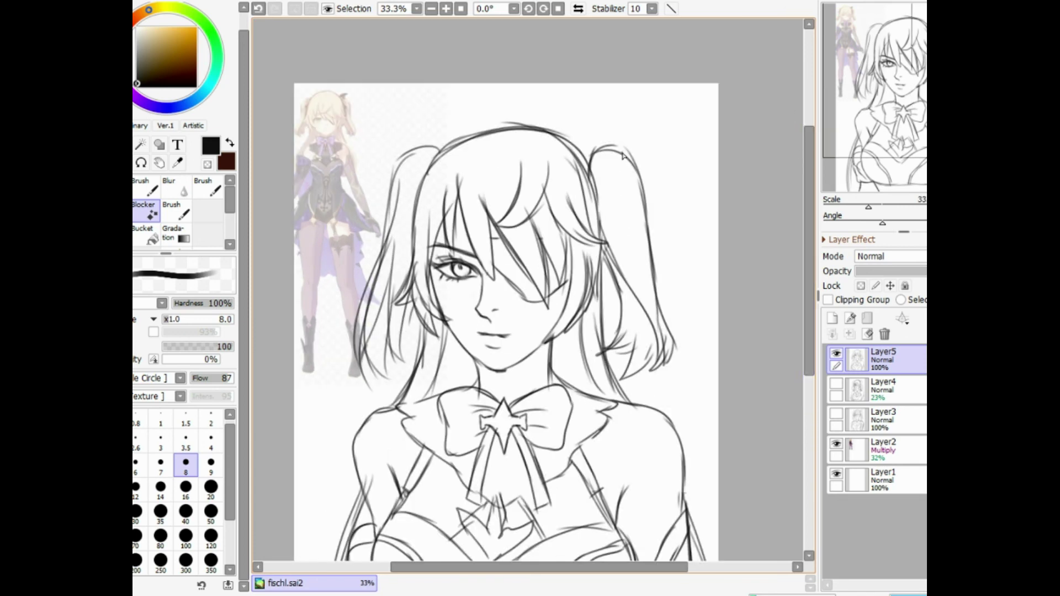
- Ink a pointed ribbon bow above the ponytail base on the covered-eye side of the head
mouse_move(584, 173)
mouse_down()
mouse_move(586, 137)
mouse_move(572, 124)
mouse_move(647, 148)
mouse_move(618, 152)
mouse_up()
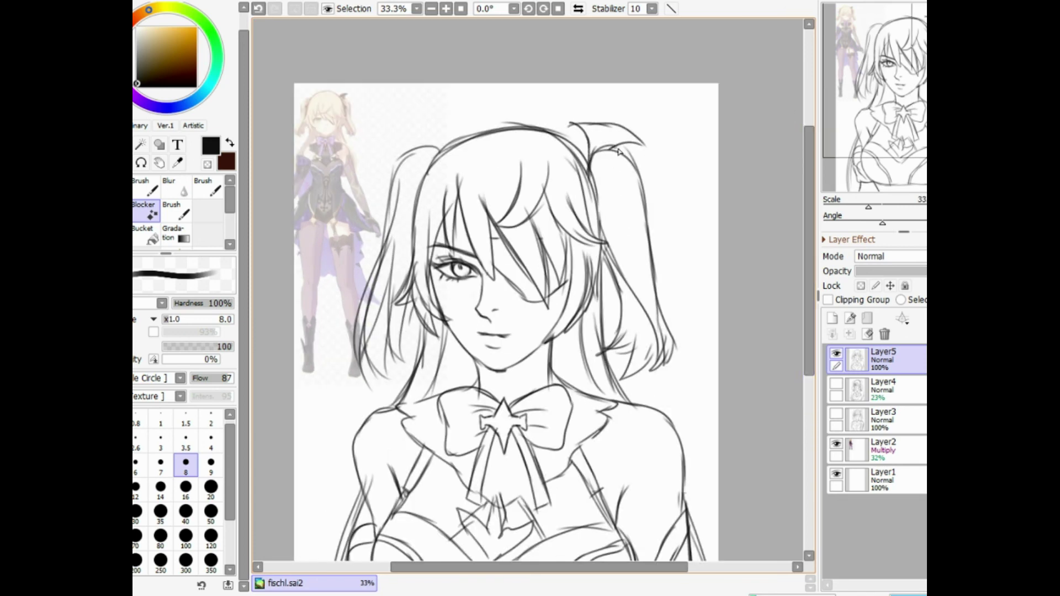
drag(570, 122, 587, 176)
key(Page_Down)
key(Page_Down)
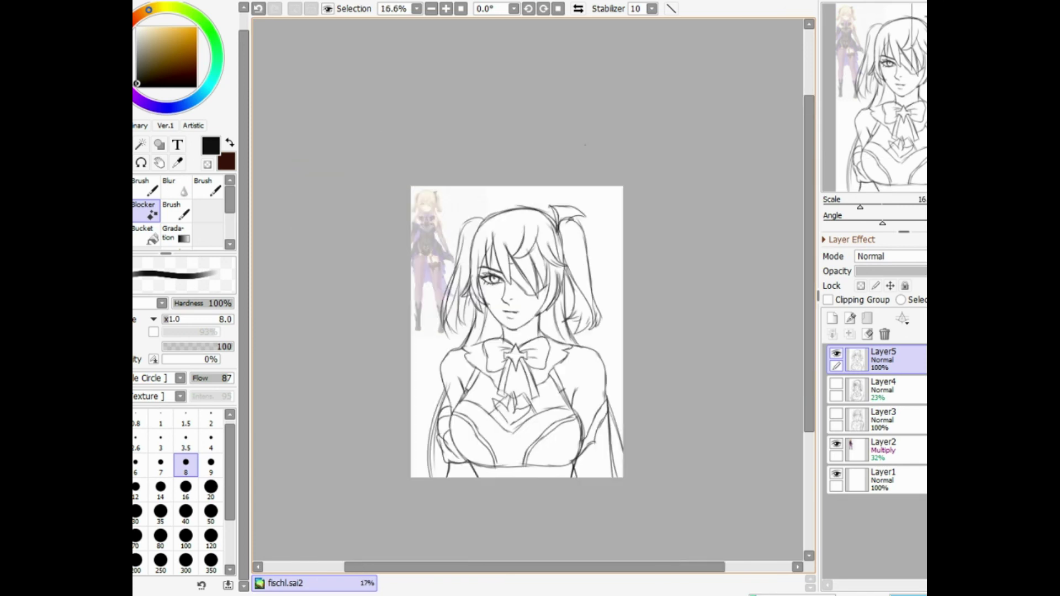
- Examine the inked figure at several magnifications, checking the proportions of the head, shoulders and bust
key(Page_Up)
key(Page_Up)
key(Page_Down)
drag(810, 207, 817, 255)
scroll(519, 193, up, 1)
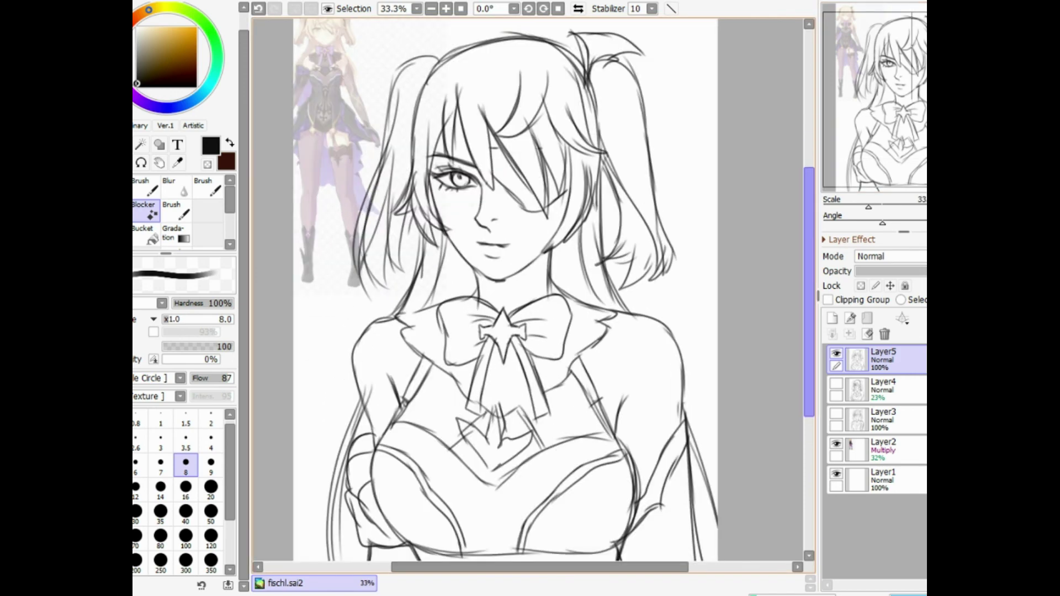
scroll(819, 249, down, 1)
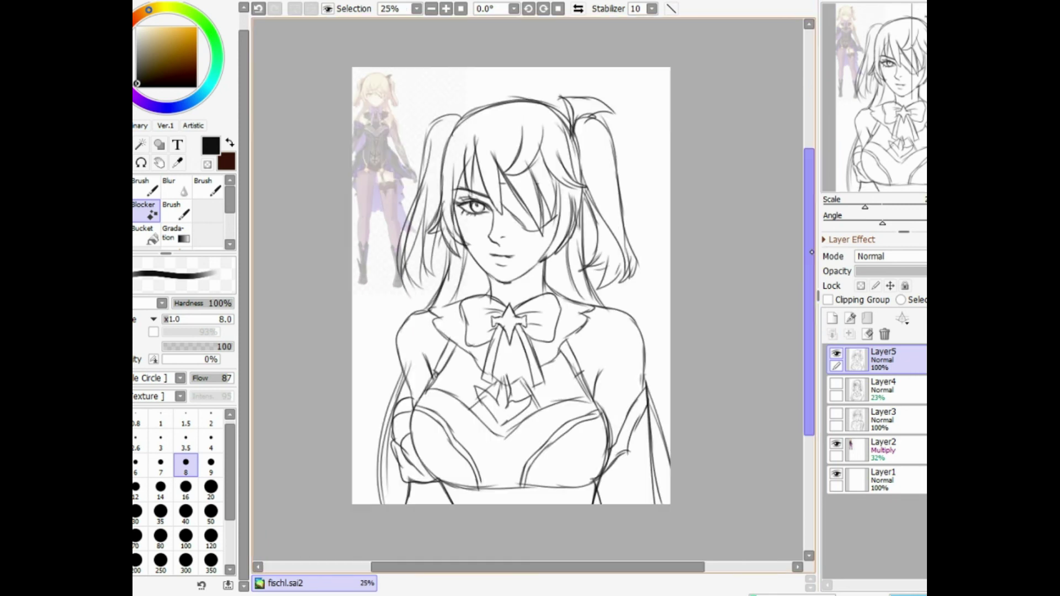
scroll(813, 241, up, 1)
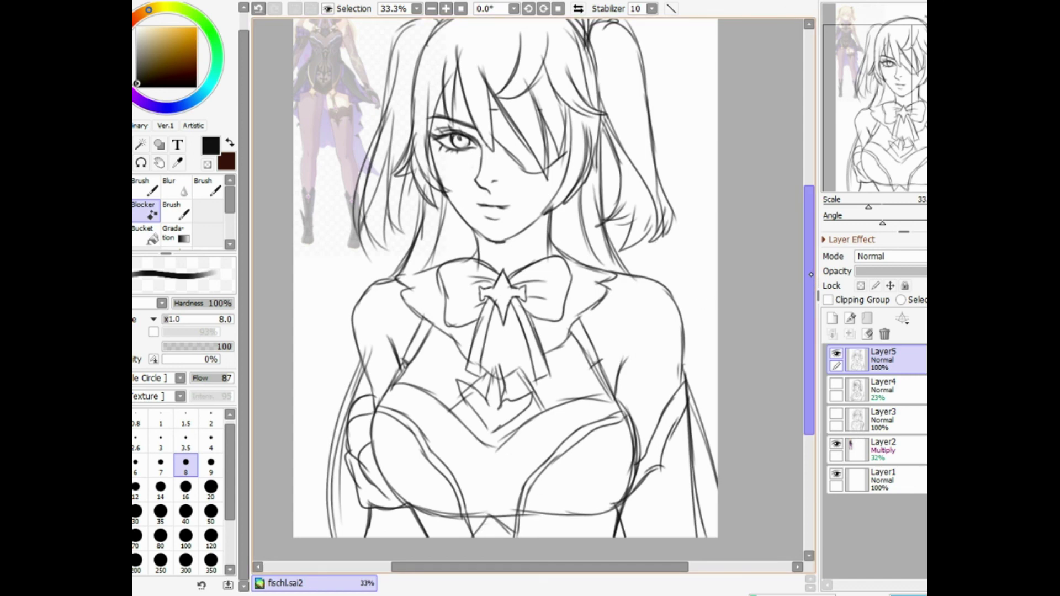
drag(810, 253, 815, 244)
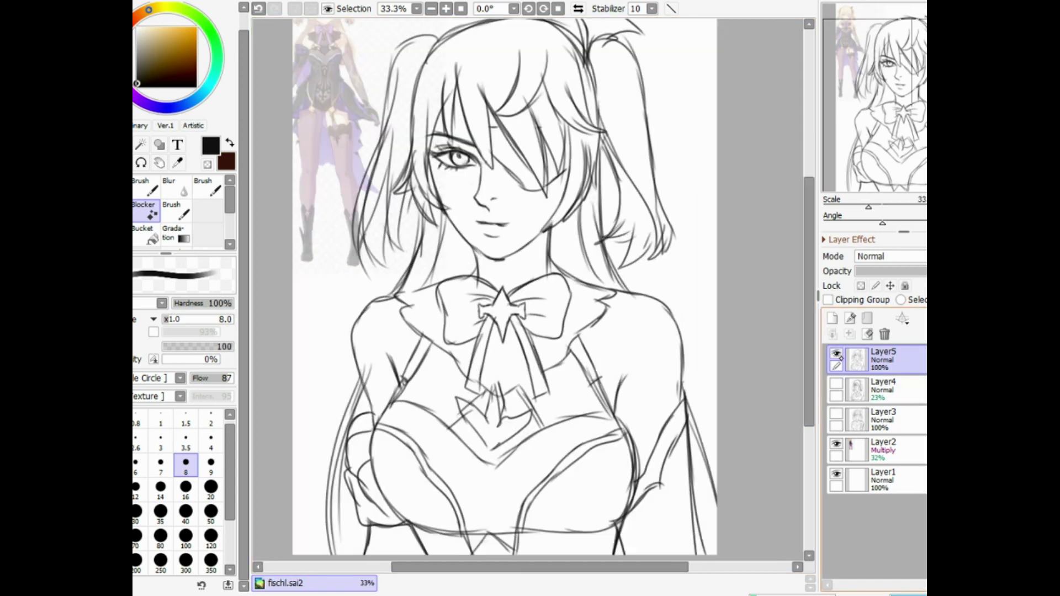
scroll(811, 284, up, 3)
drag(811, 283, 811, 314)
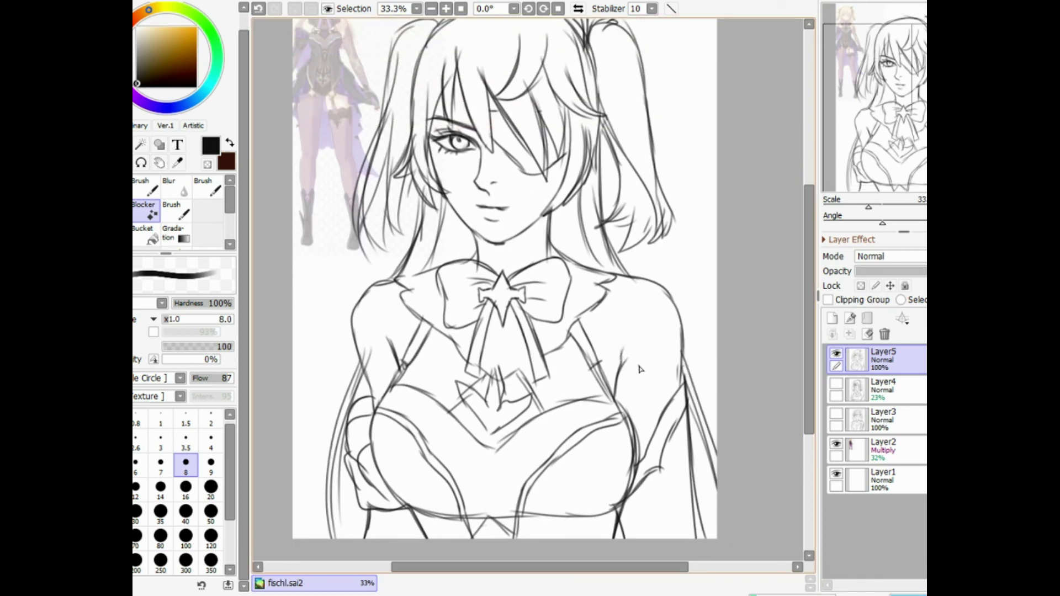
- Lasso the bust and armpit lines on the covered-eye side and distort them by pulling the upper outer corner, then clear the selection
click(122, 144)
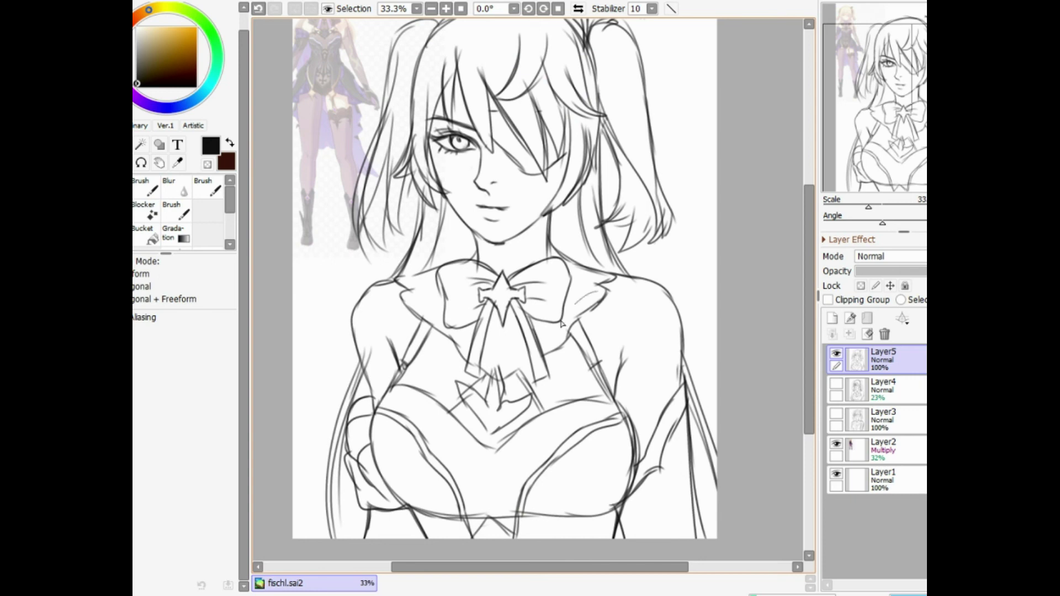
mouse_move(562, 324)
mouse_down()
mouse_move(662, 420)
mouse_move(569, 306)
mouse_up()
key(ctrl+t)
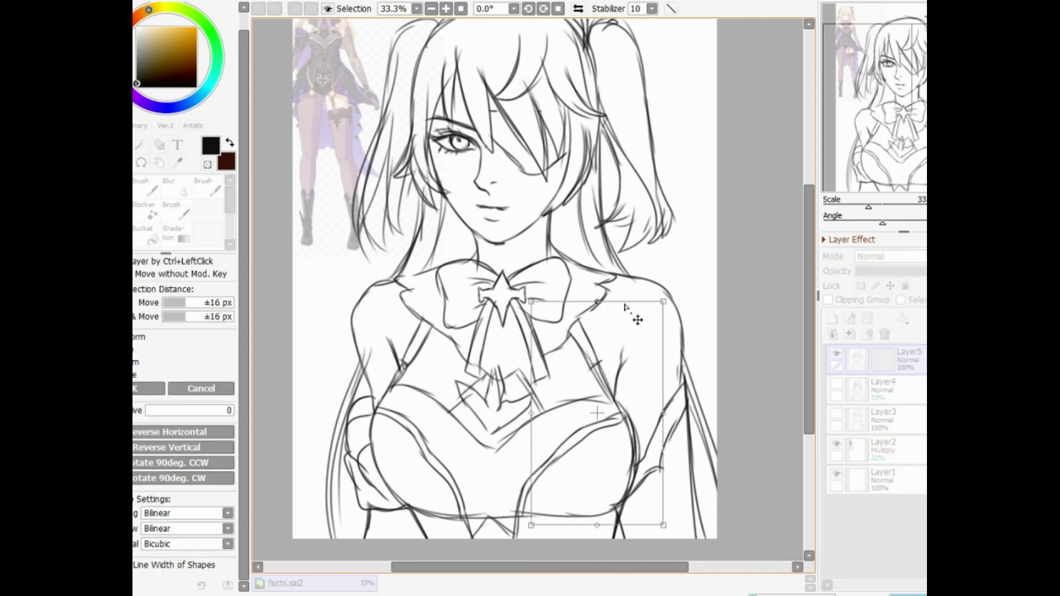
key(Escape)
mouse_move(548, 443)
mouse_down()
mouse_move(543, 465)
mouse_move(667, 542)
mouse_up()
drag(689, 394, 688, 393)
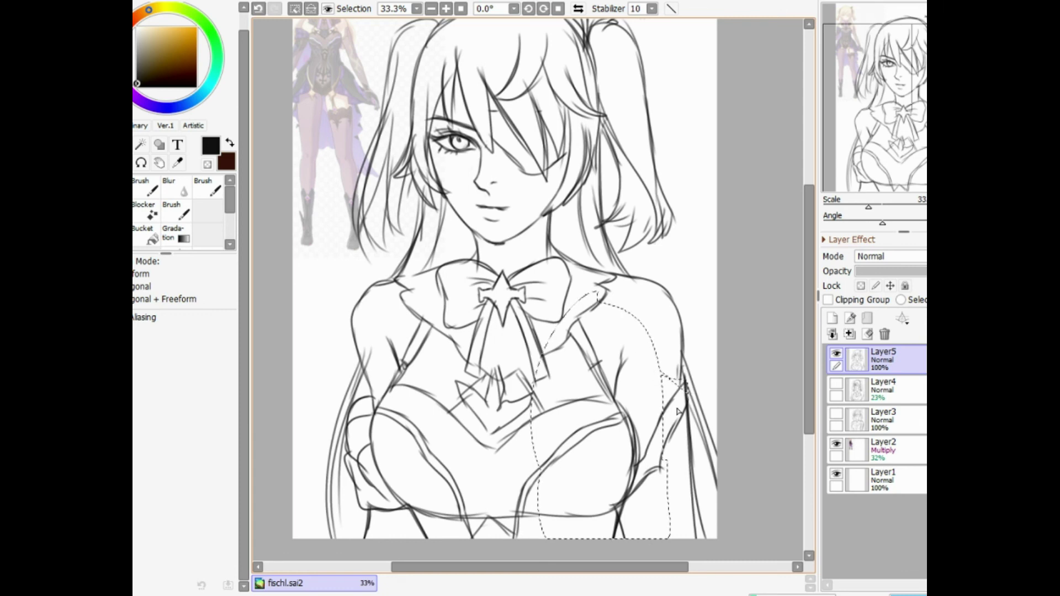
mouse_move(642, 423)
mouse_down()
mouse_move(618, 542)
mouse_move(700, 535)
mouse_move(703, 358)
mouse_move(657, 369)
mouse_move(650, 413)
mouse_up()
key(ctrl+t)
mouse_move(643, 304)
mouse_down()
mouse_move(658, 291)
mouse_move(648, 293)
mouse_up()
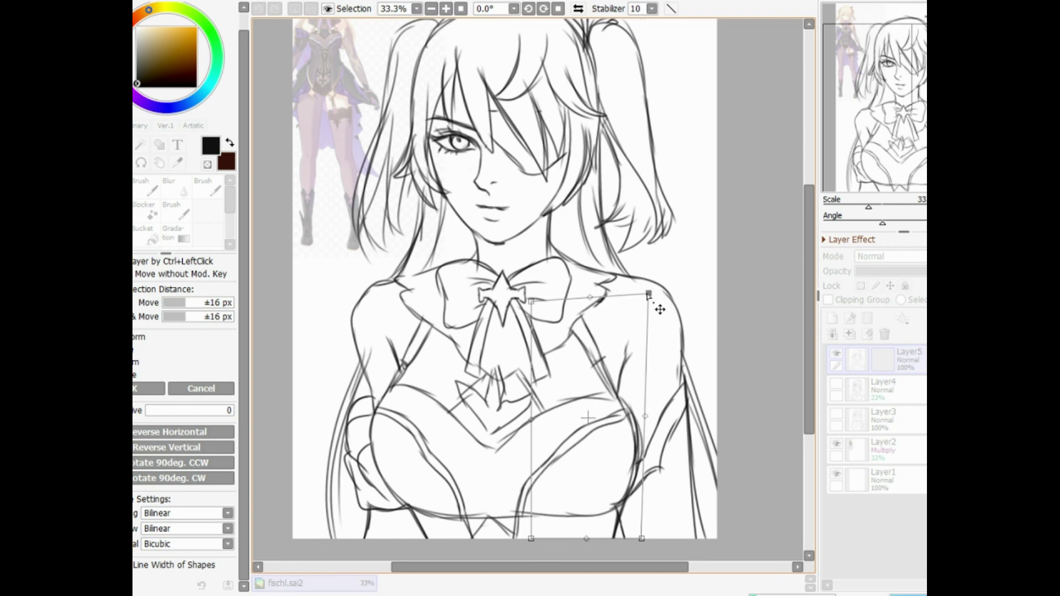
key(Return)
key(ctrl+d)
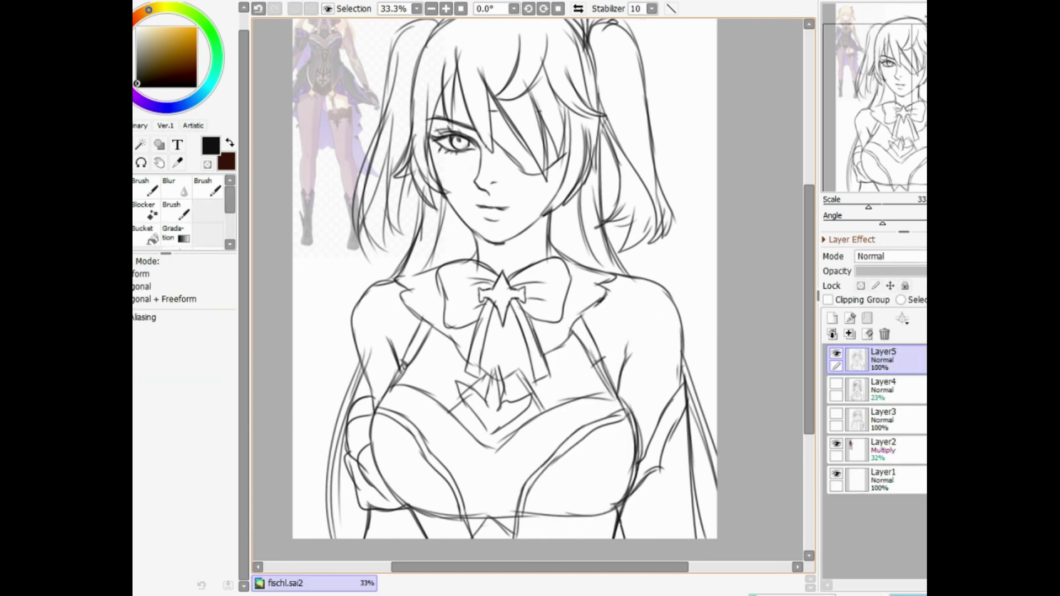
- Lasso the shoulder strap and armpit area on the covered-eye side and distort it by pulling its upper outer corner outward
key(Page_Up)
drag(614, 353, 618, 347)
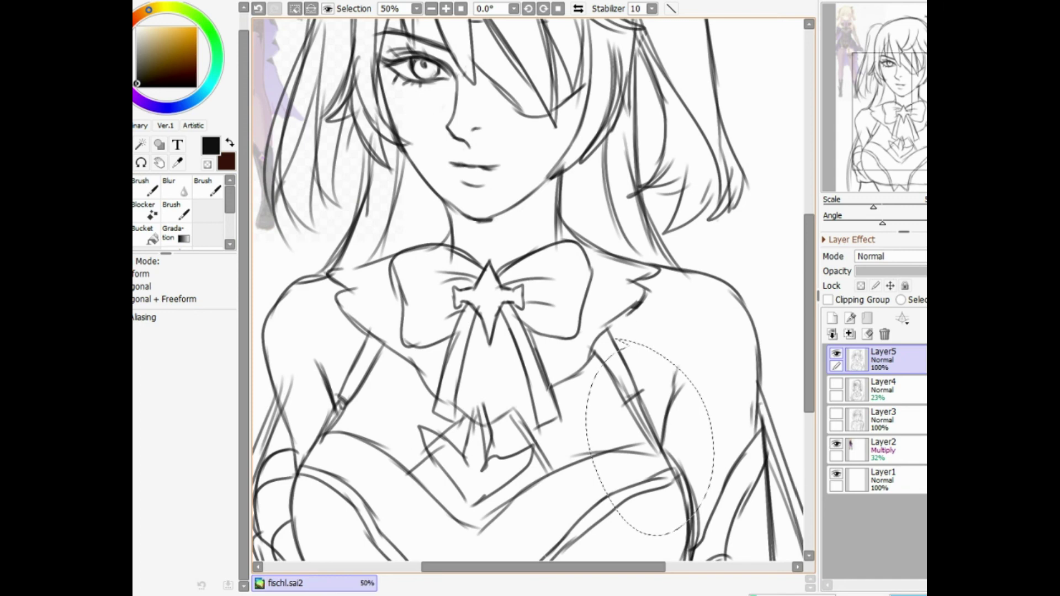
key(ctrl+t)
drag(646, 447, 649, 450)
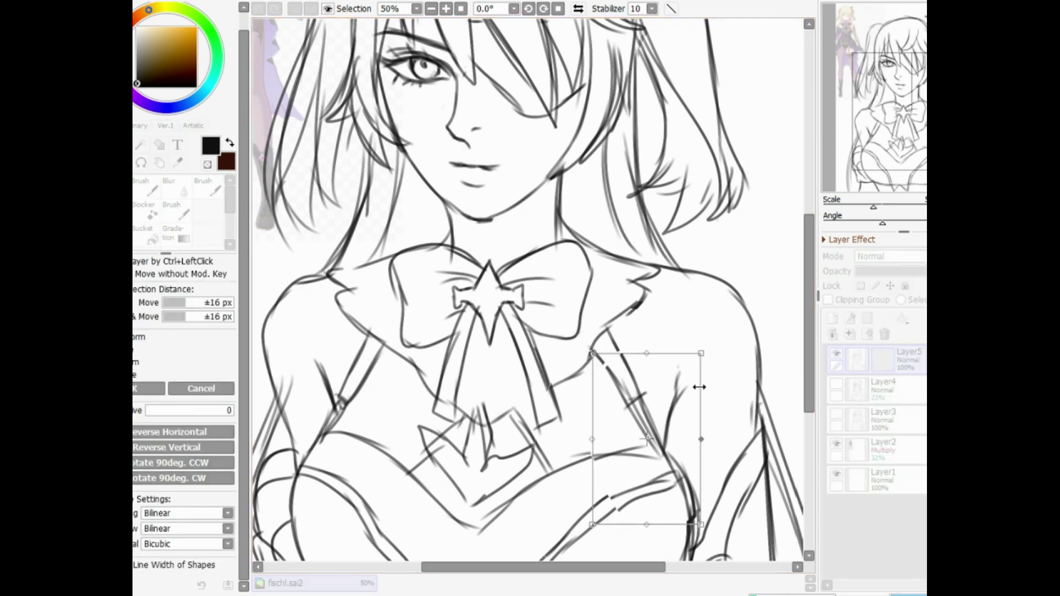
key(Escape)
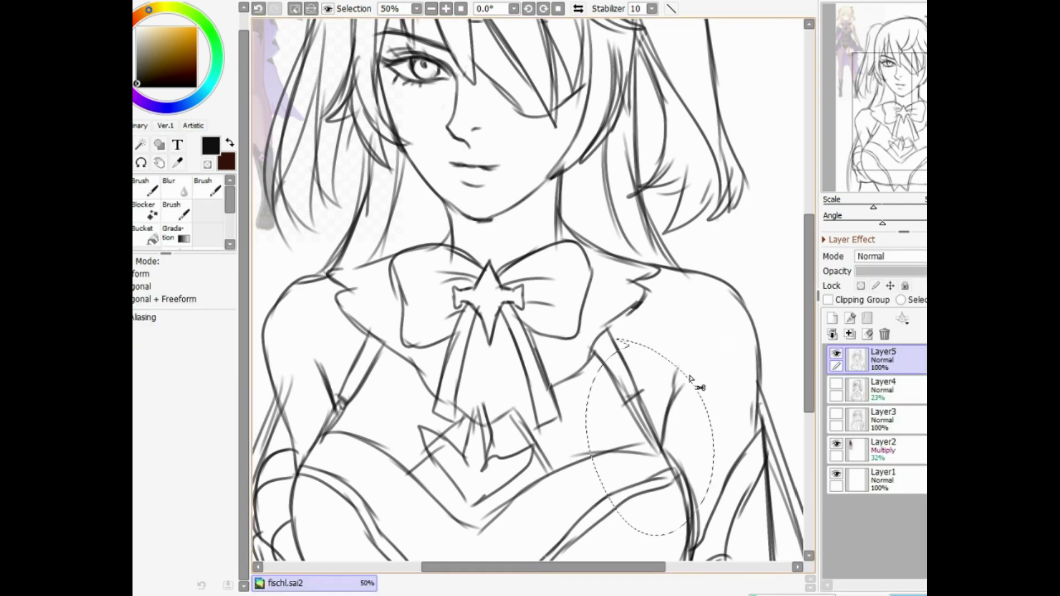
key(ctrl+t)
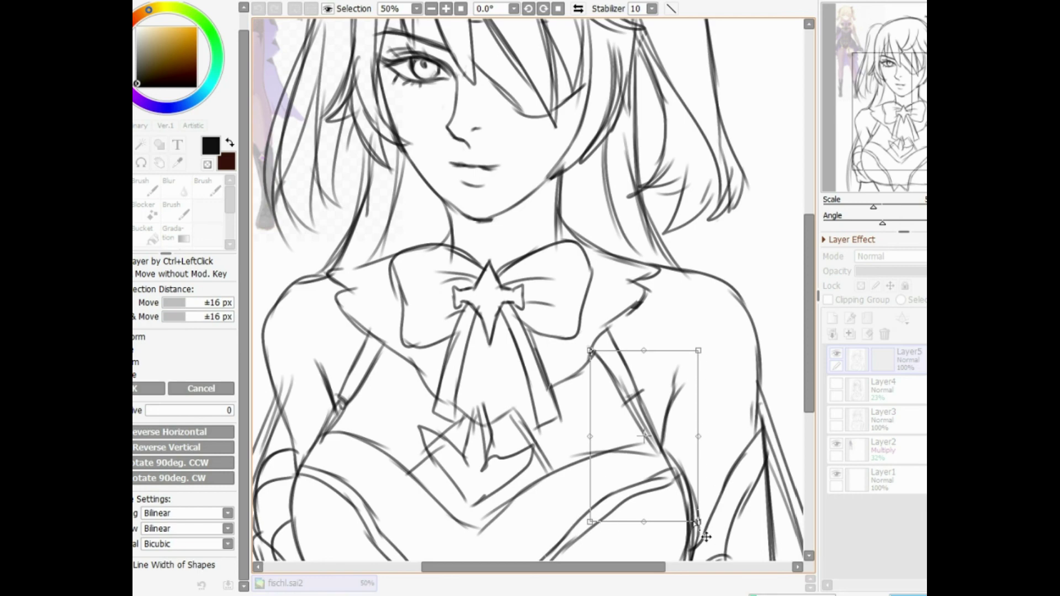
drag(698, 351, 711, 340)
scroll(726, 347, down, 4)
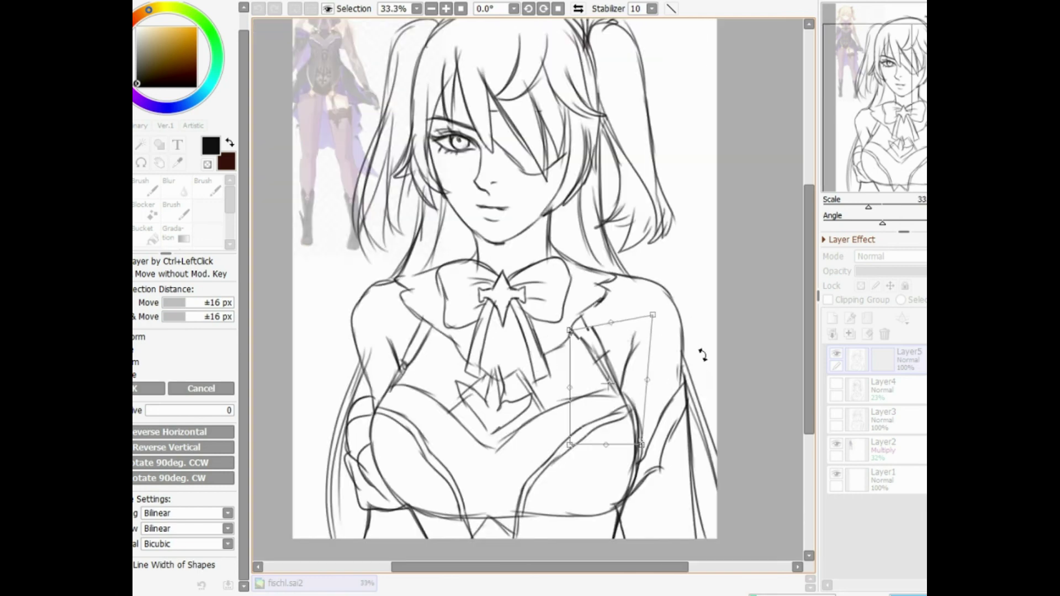
key(Return)
scroll(640, 350, down, 1)
scroll(641, 350, up, 2)
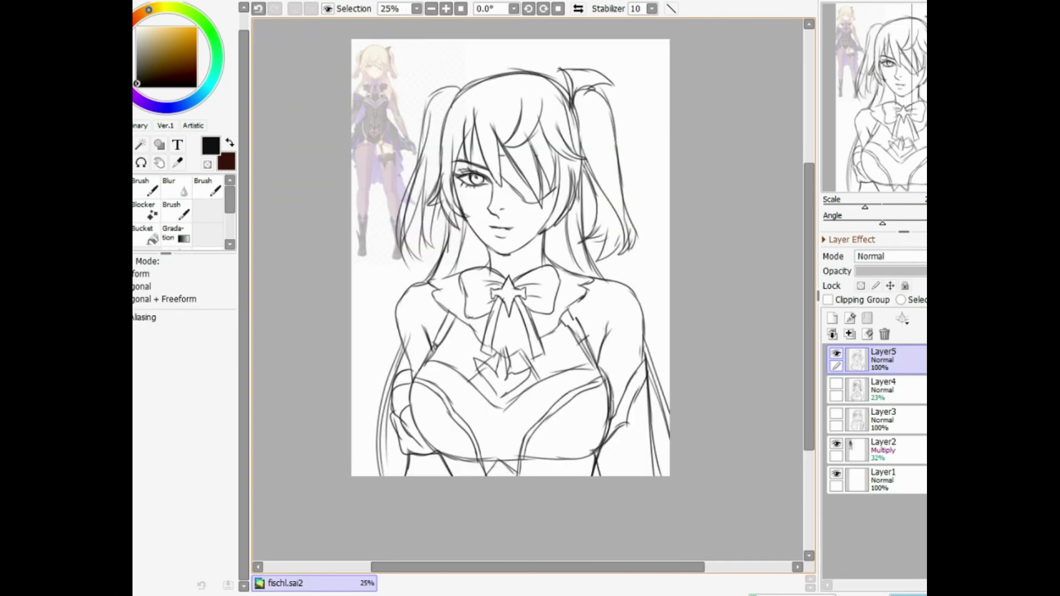
- Lasso only the armpit crease on the covered-eye side and transform it to adjust its slant and position
key(e)
scroll(554, 325, up, 1)
key(l)
drag(683, 342, 663, 406)
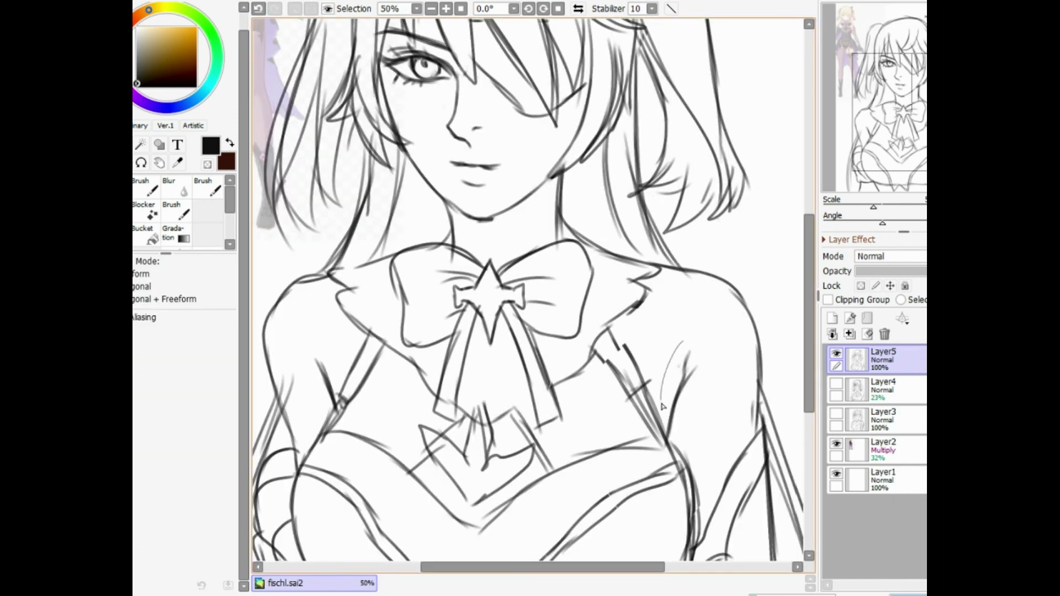
mouse_move(677, 446)
mouse_down()
mouse_move(717, 350)
mouse_move(726, 371)
mouse_up()
key(ctrl+t)
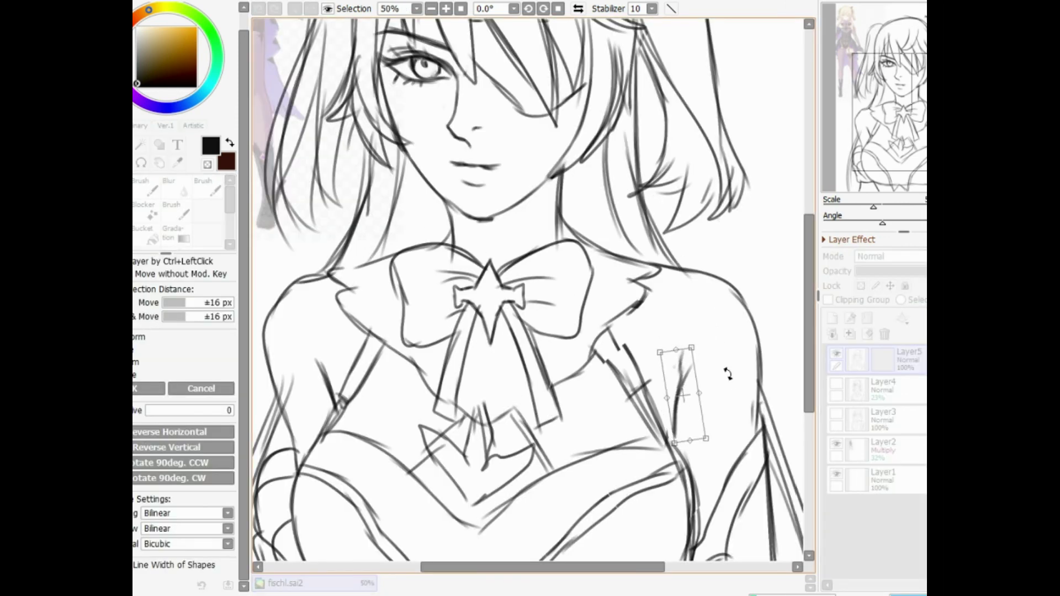
scroll(673, 392, down, 1)
mouse_move(633, 357)
mouse_down()
mouse_move(654, 358)
mouse_move(642, 346)
mouse_up()
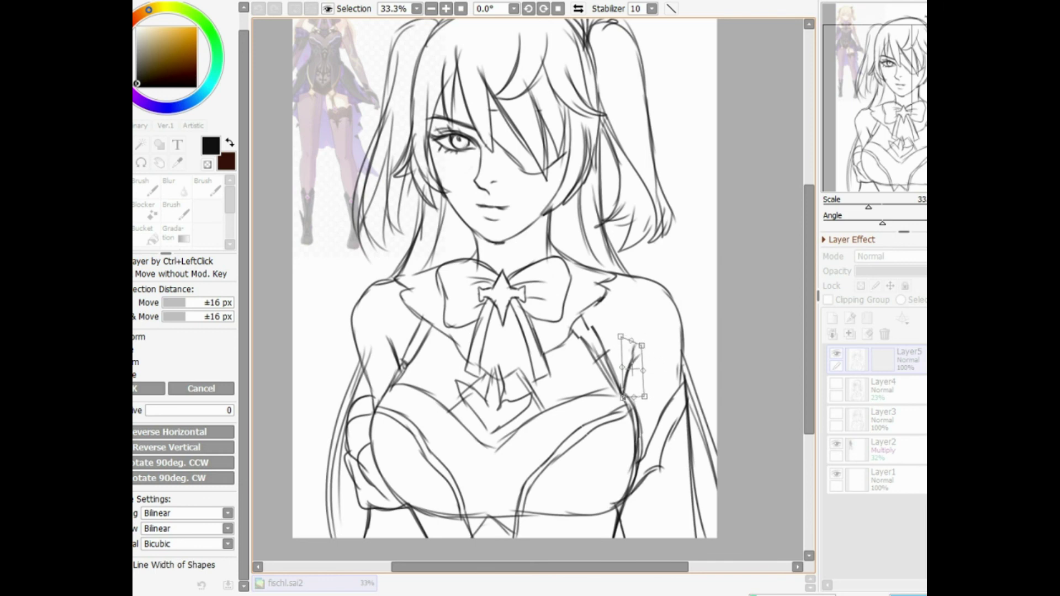
key(Return)
scroll(632, 369, down, 2)
scroll(528, 290, up, 1)
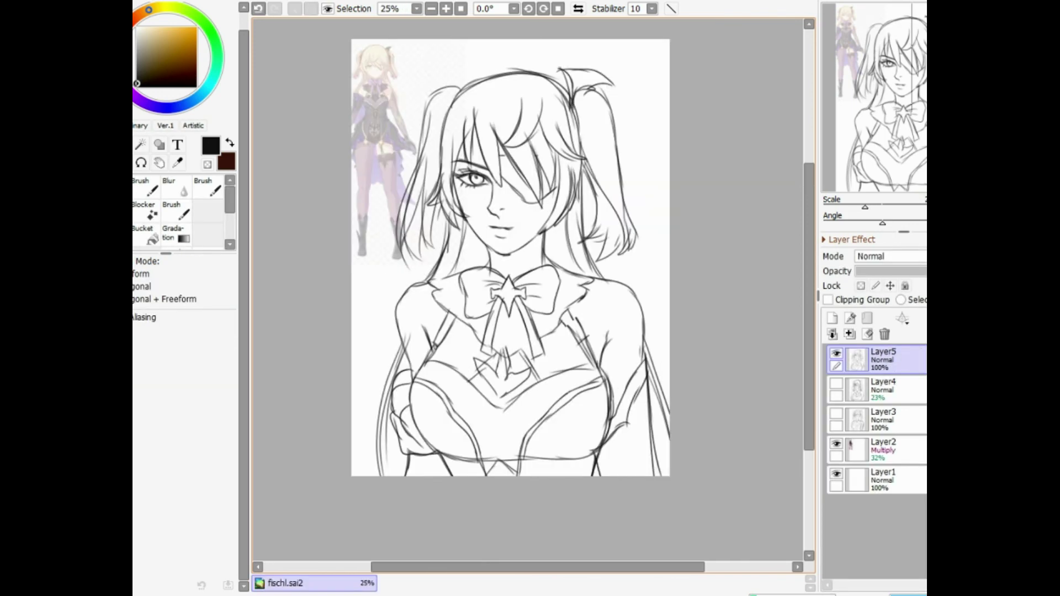
- Erase the outer shoulder and upper arm outline on the visible-eye side with an 80 px eraser
drag(817, 213, 820, 213)
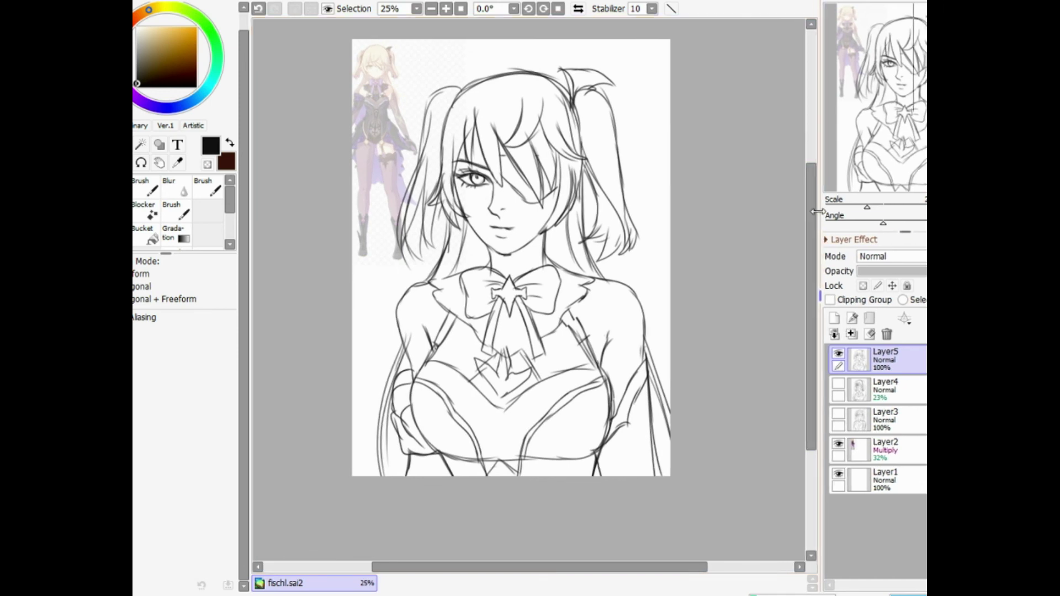
drag(810, 255, 810, 239)
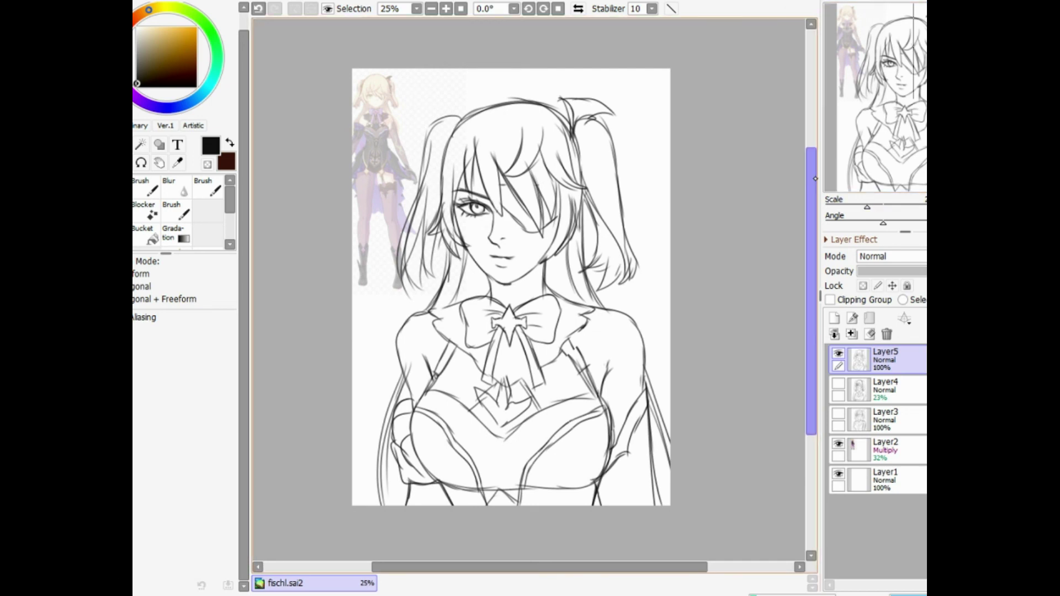
key(Page_Up)
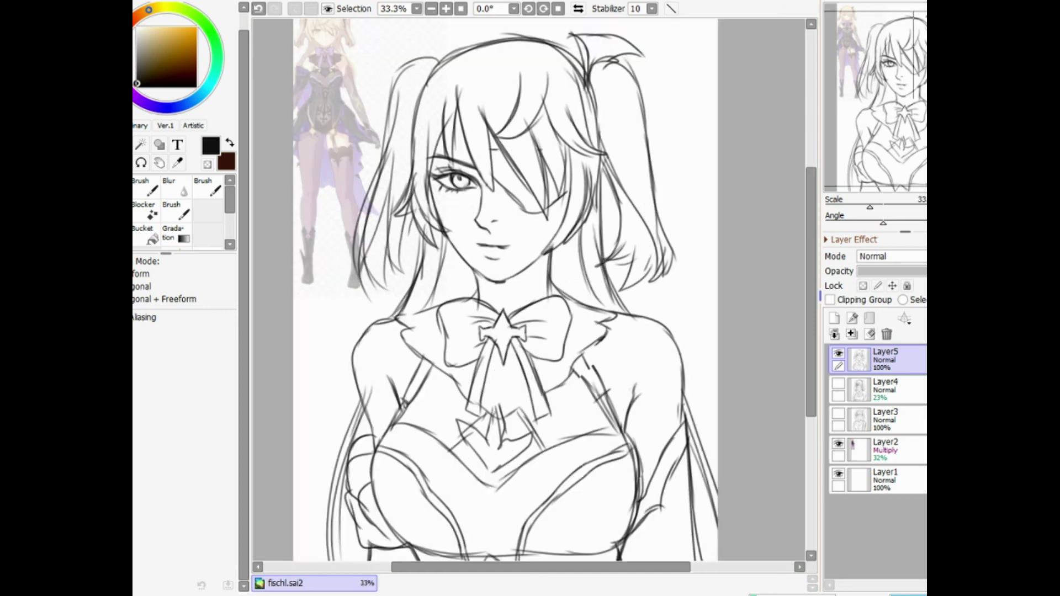
key(e)
key(])
key(])
key(])
drag(362, 349, 359, 397)
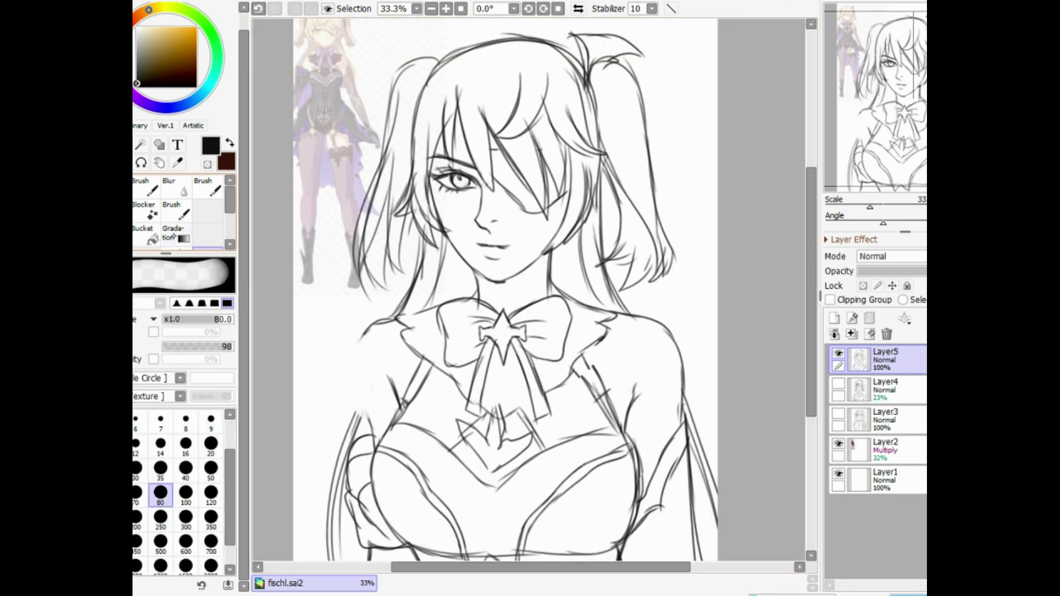
- Redraw the shoulder and upper arm outline on the visible-eye side slightly farther out with the 8 px Blocker brush
click(145, 207)
drag(371, 327, 354, 409)
key(ctrl+z)
drag(377, 322, 360, 428)
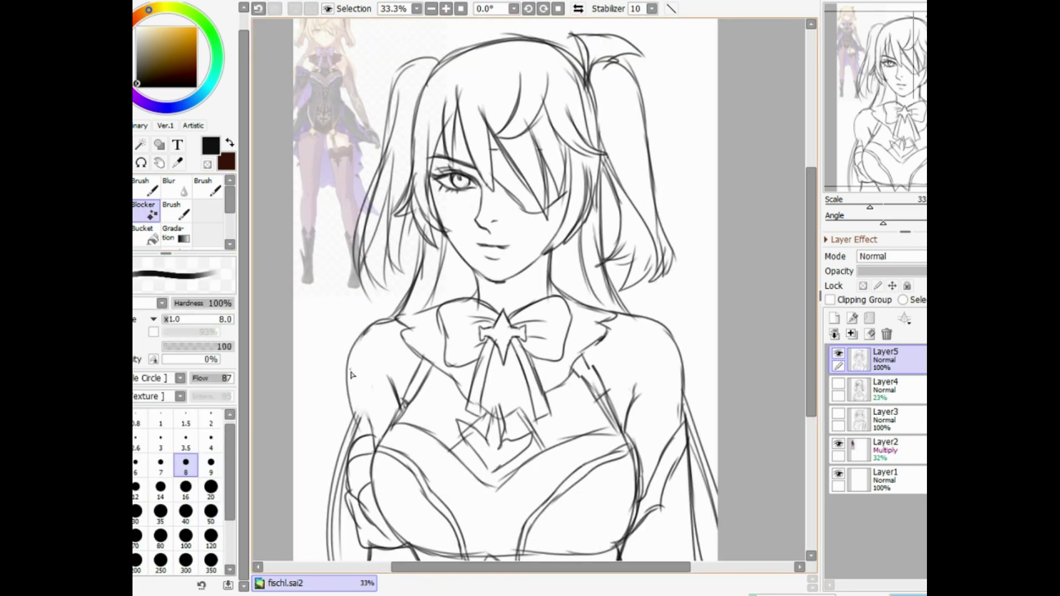
mouse_move(352, 367)
mouse_down()
mouse_move(377, 449)
mouse_move(354, 345)
mouse_move(394, 385)
mouse_move(388, 375)
mouse_up()
key(e)
key(Page_Down)
key(Page_Up)
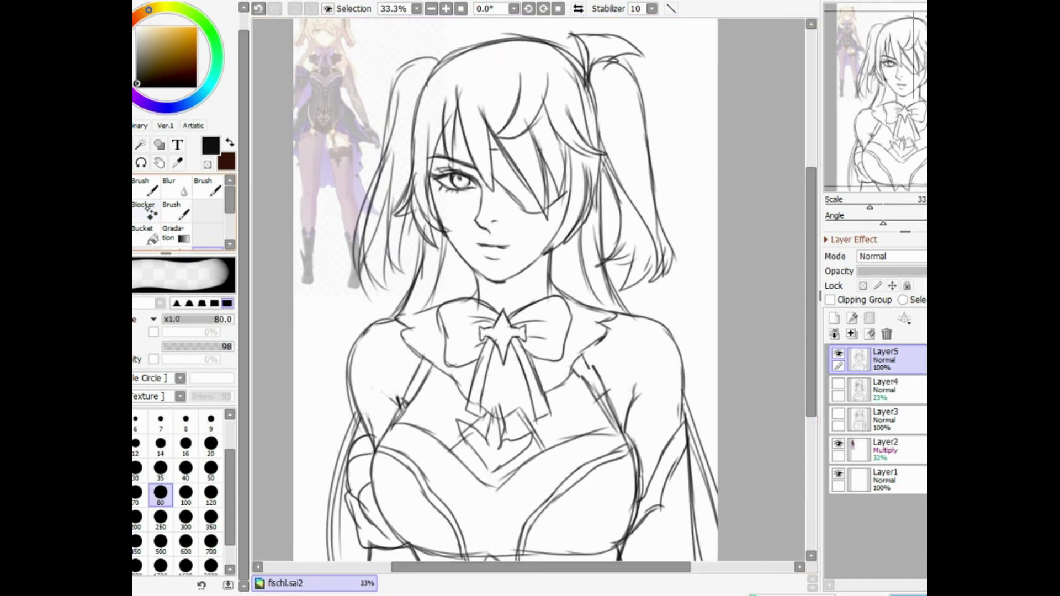
click(149, 209)
key(ctrl+minus)
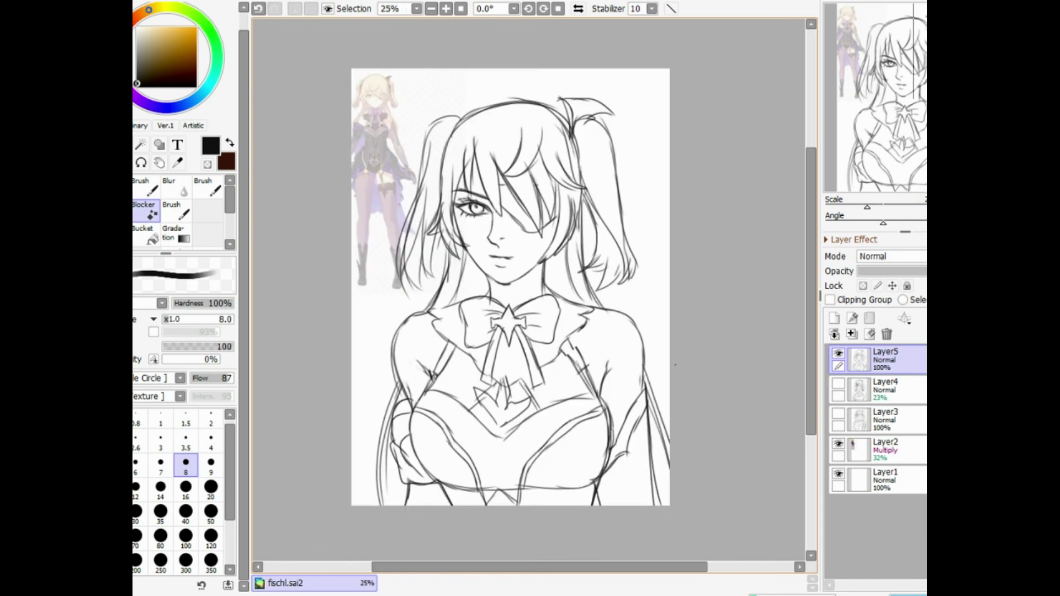
- Erase the outline along the top of the head between the two ponytails
scroll(453, 170, up, 3)
key(ctrl+plus)
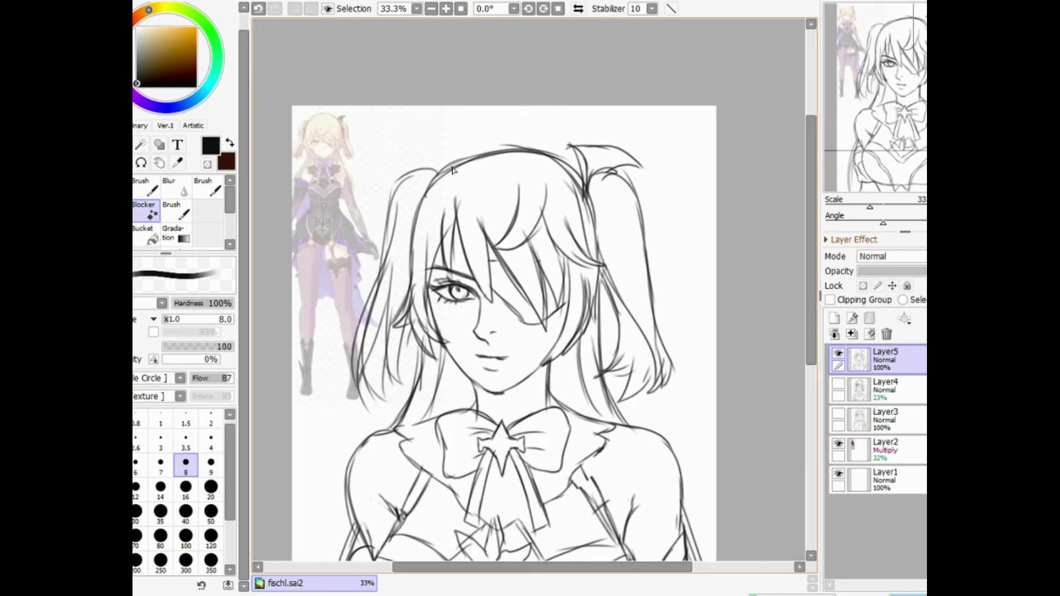
drag(439, 175, 522, 146)
key(e)
drag(454, 168, 566, 164)
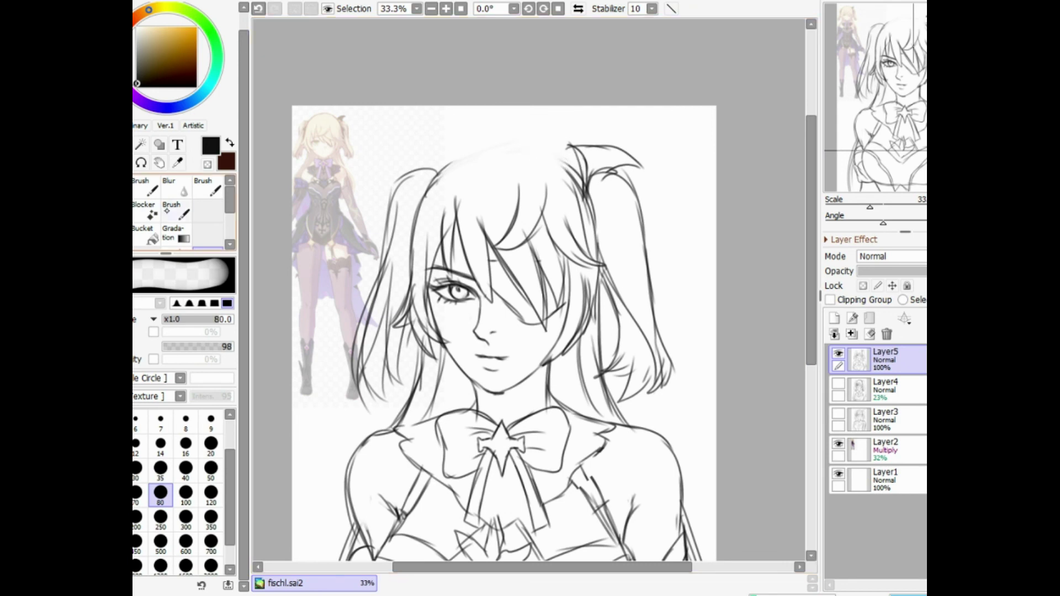
- Re-ink the rounded top of the head from one ponytail base to the other with the 8 px Blocker brush
click(148, 211)
mouse_move(437, 179)
mouse_down()
mouse_move(506, 136)
mouse_move(575, 156)
mouse_up()
drag(500, 137, 576, 166)
drag(521, 140, 590, 186)
key(ctrl+minus)
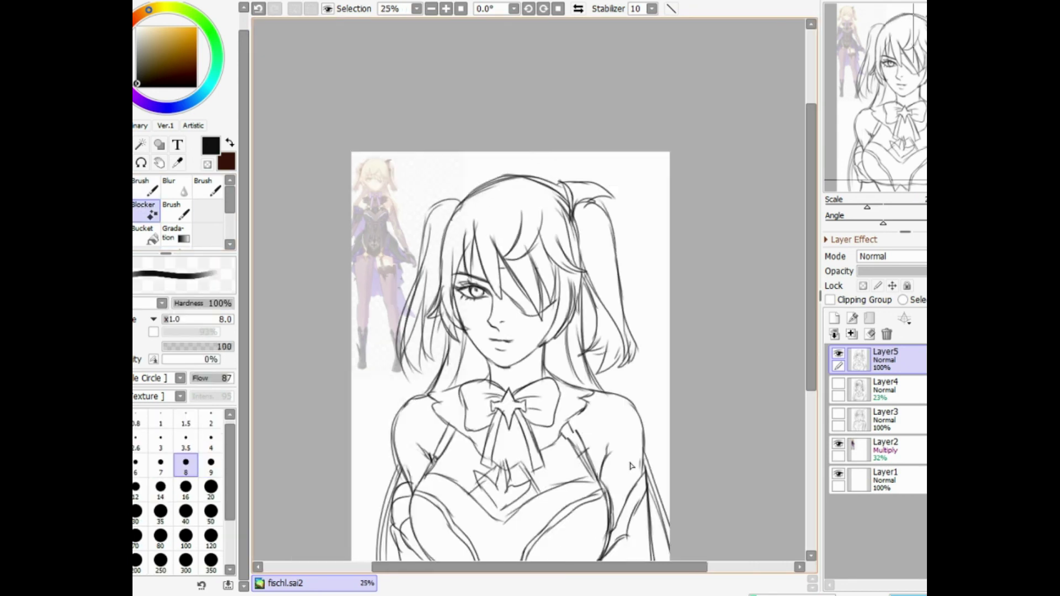
key(ctrl+minus)
drag(810, 235, 811, 266)
key(ctrl+plus)
key(ctrl+plus)
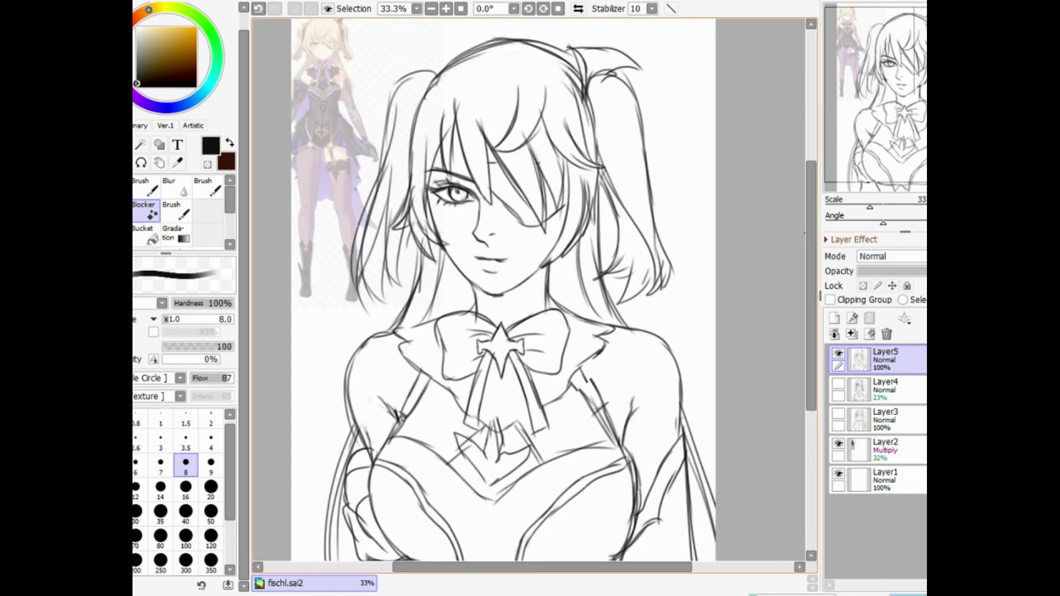